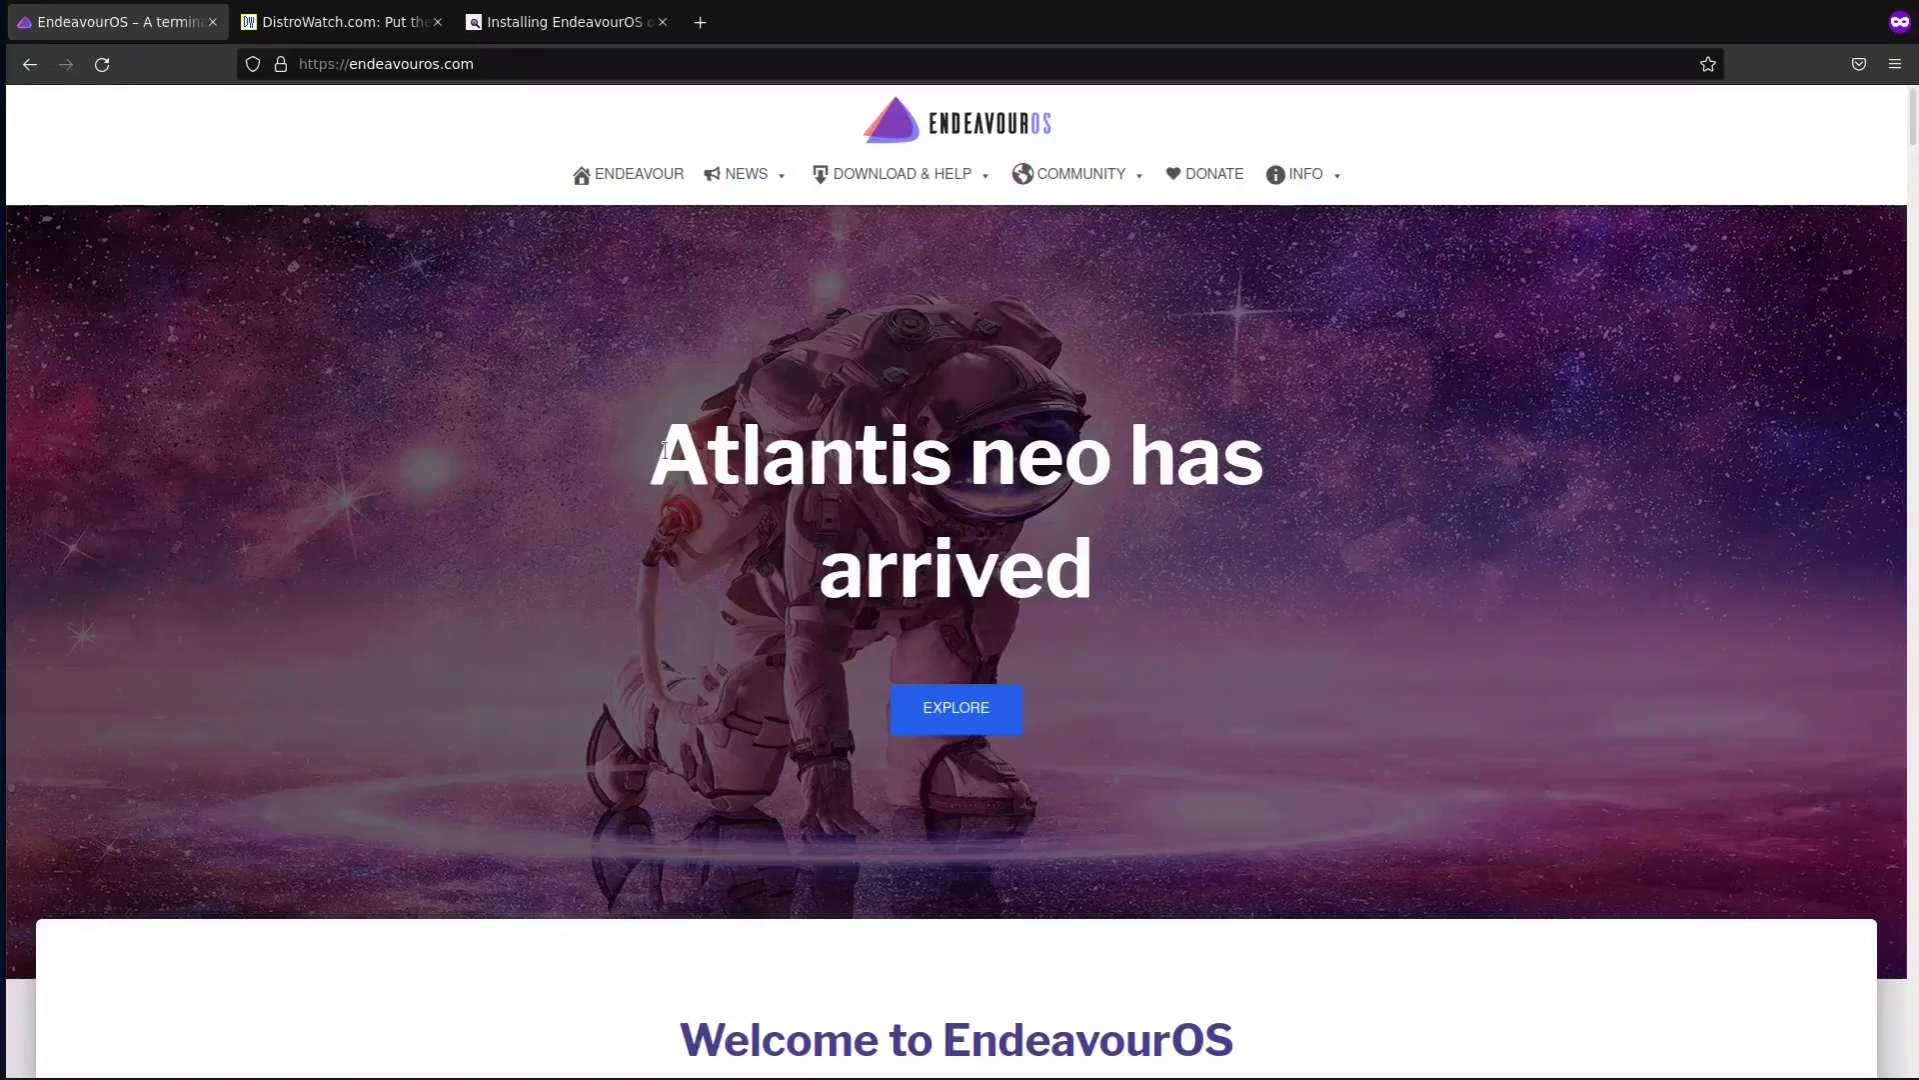
Look through the EndeavourOS homepage, examining the desktop environments and window managers offered under Our flavours
scroll(1249, 495, down, 2)
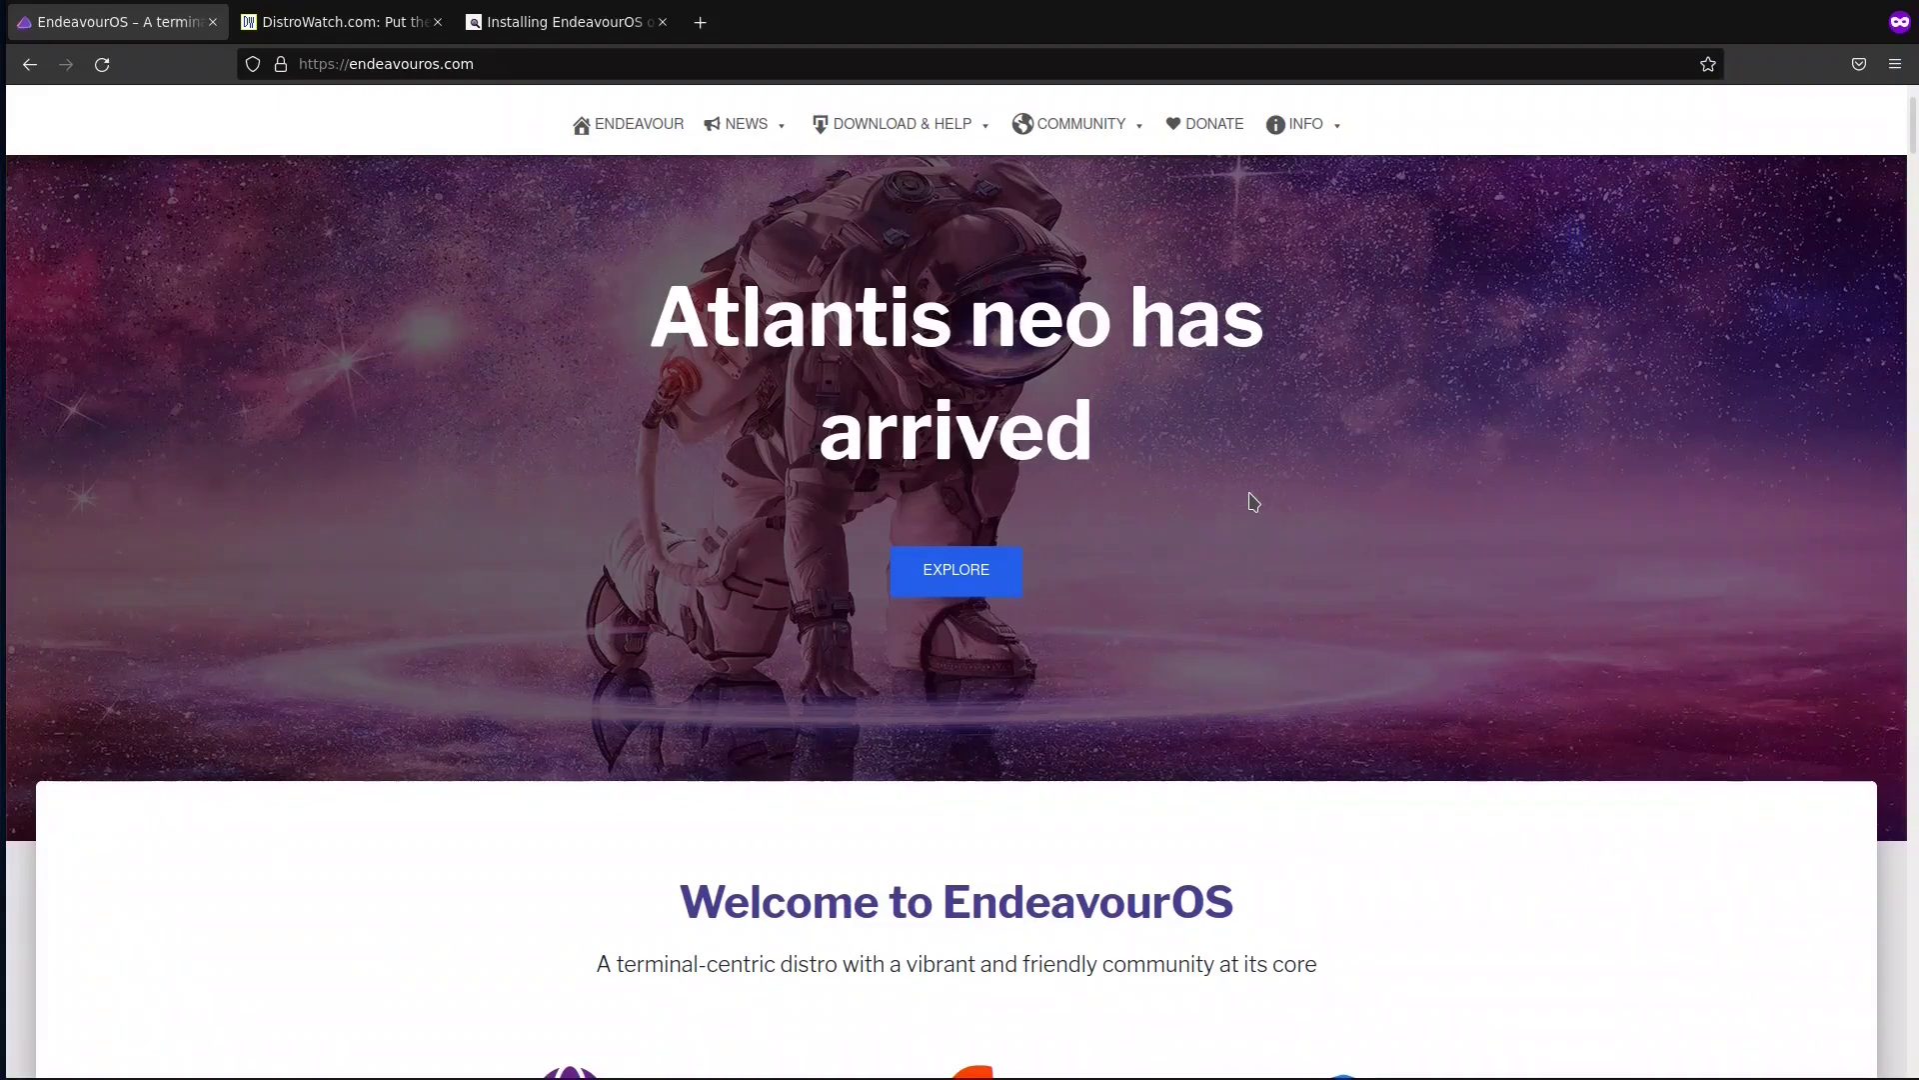
scroll(1253, 501, down, 10)
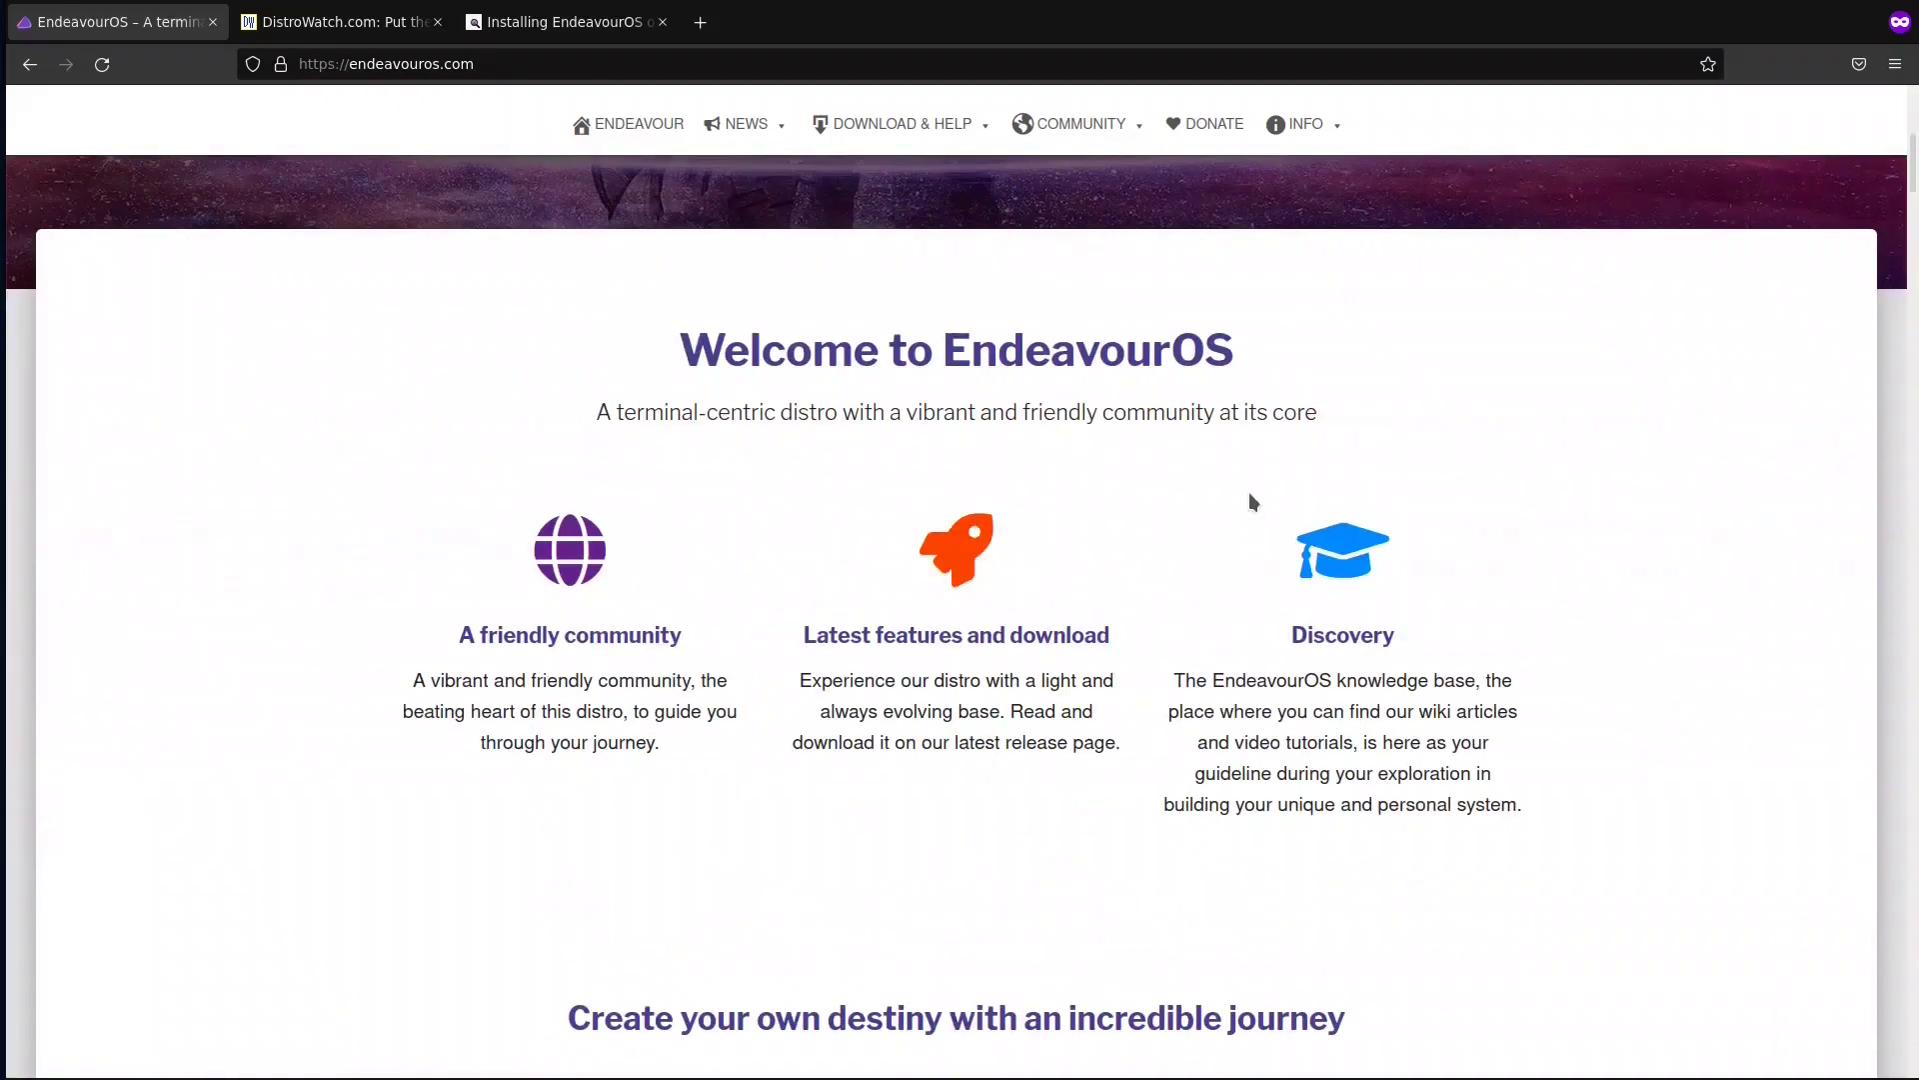
scroll(1253, 501, down, 20)
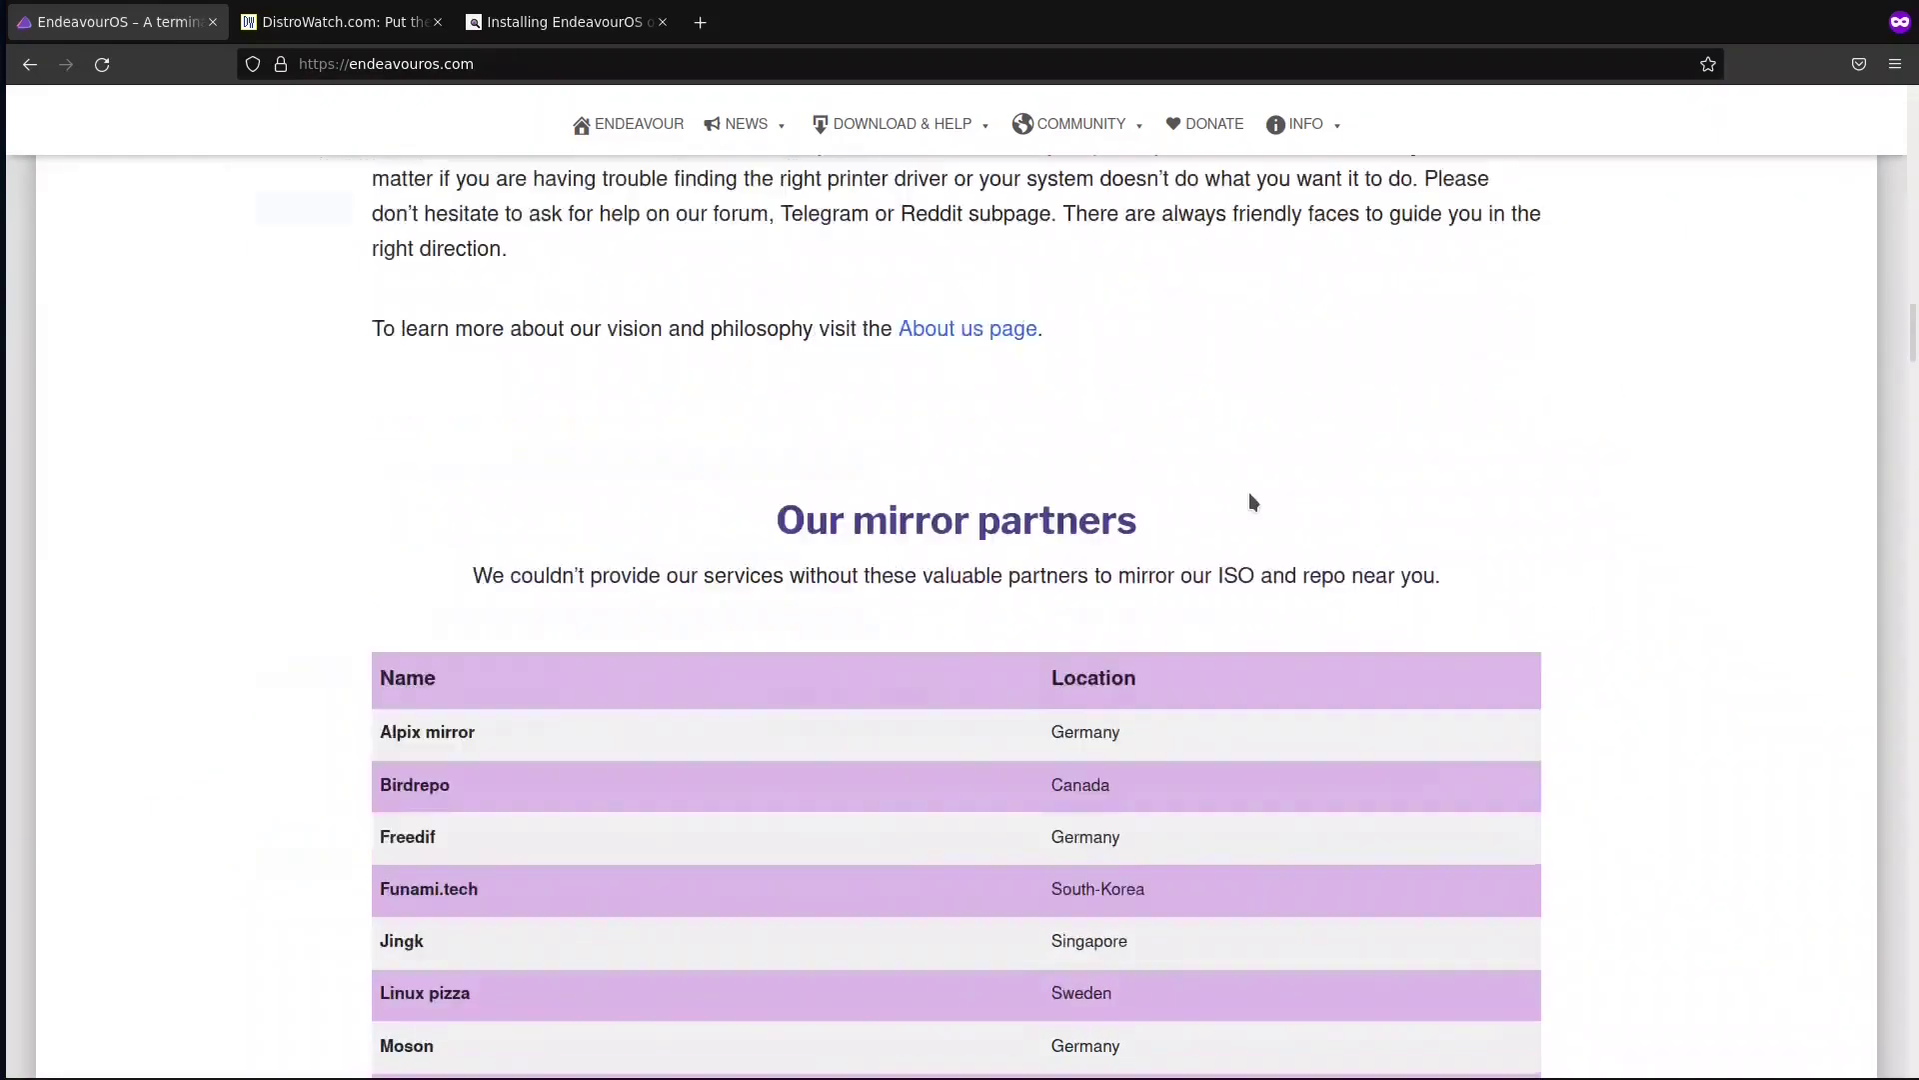
scroll(1249, 497, down, 5)
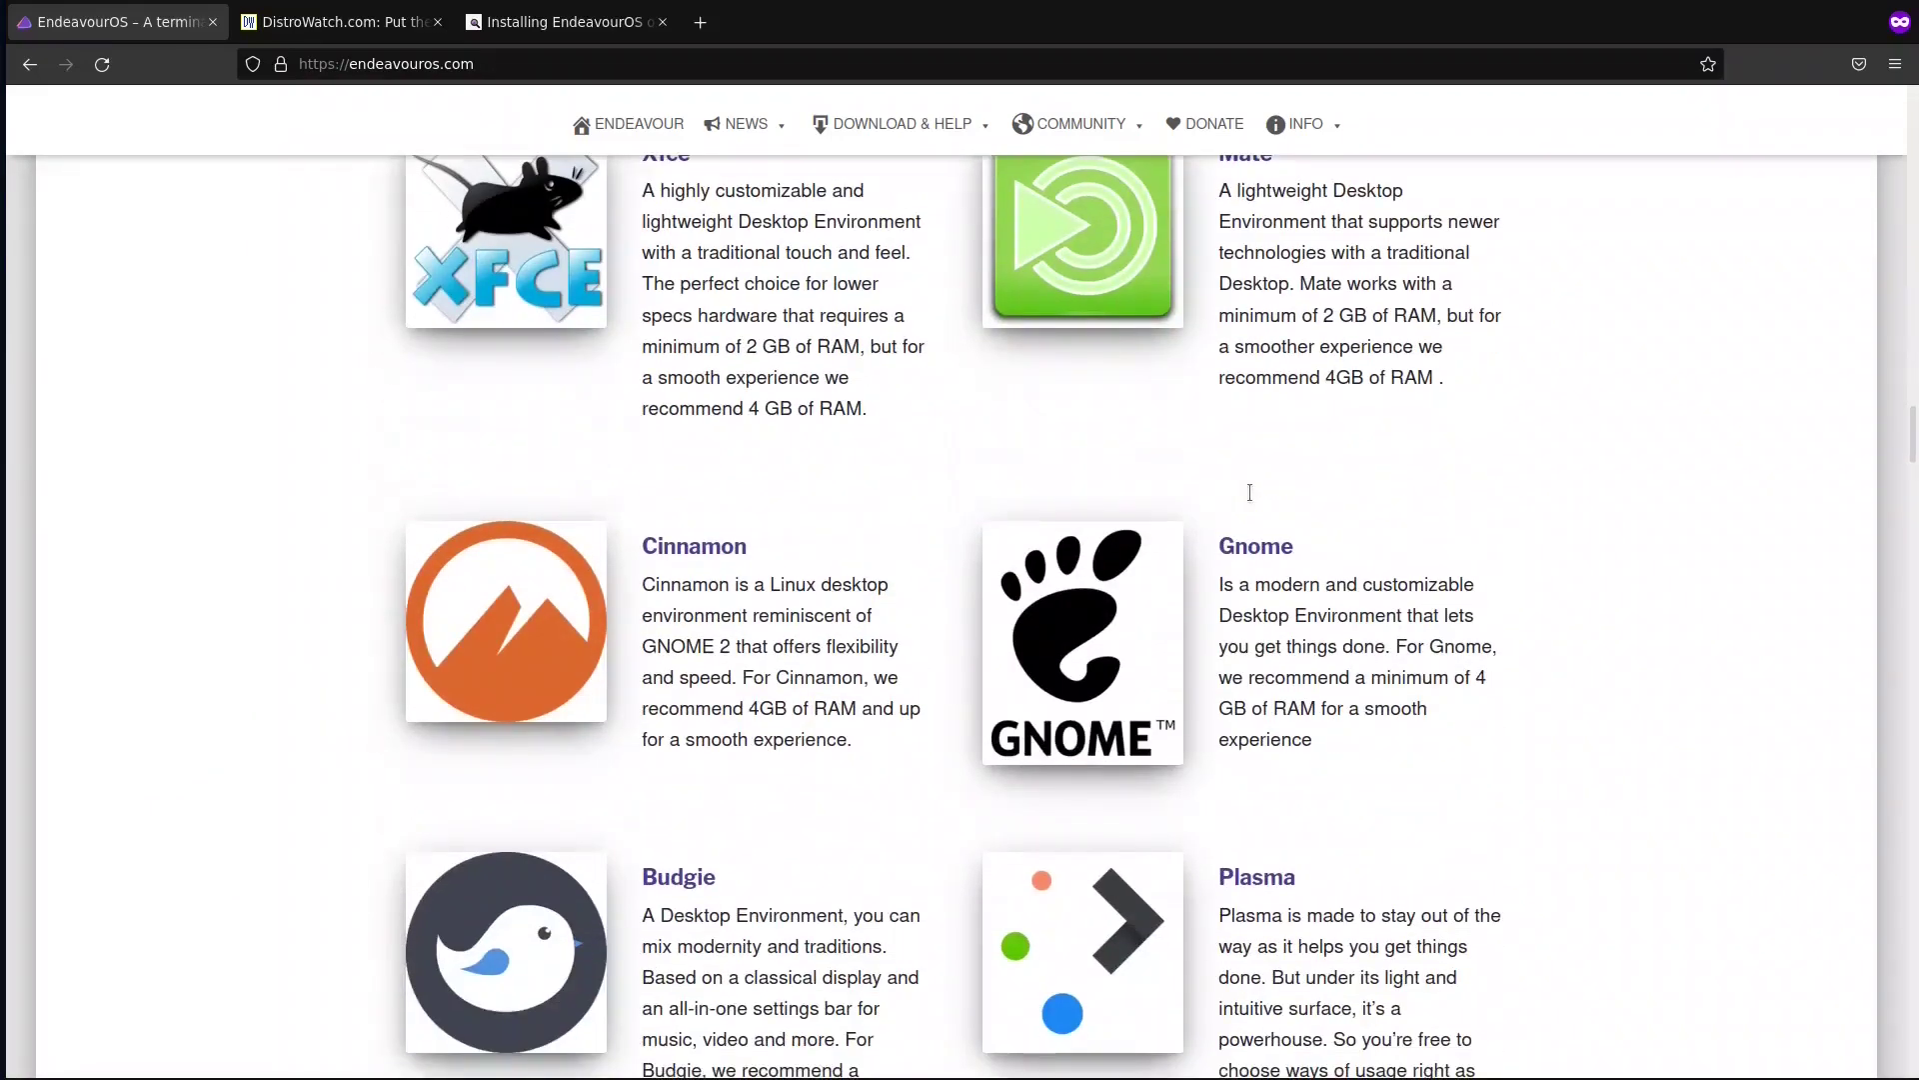
scroll(1249, 497, up, 2)
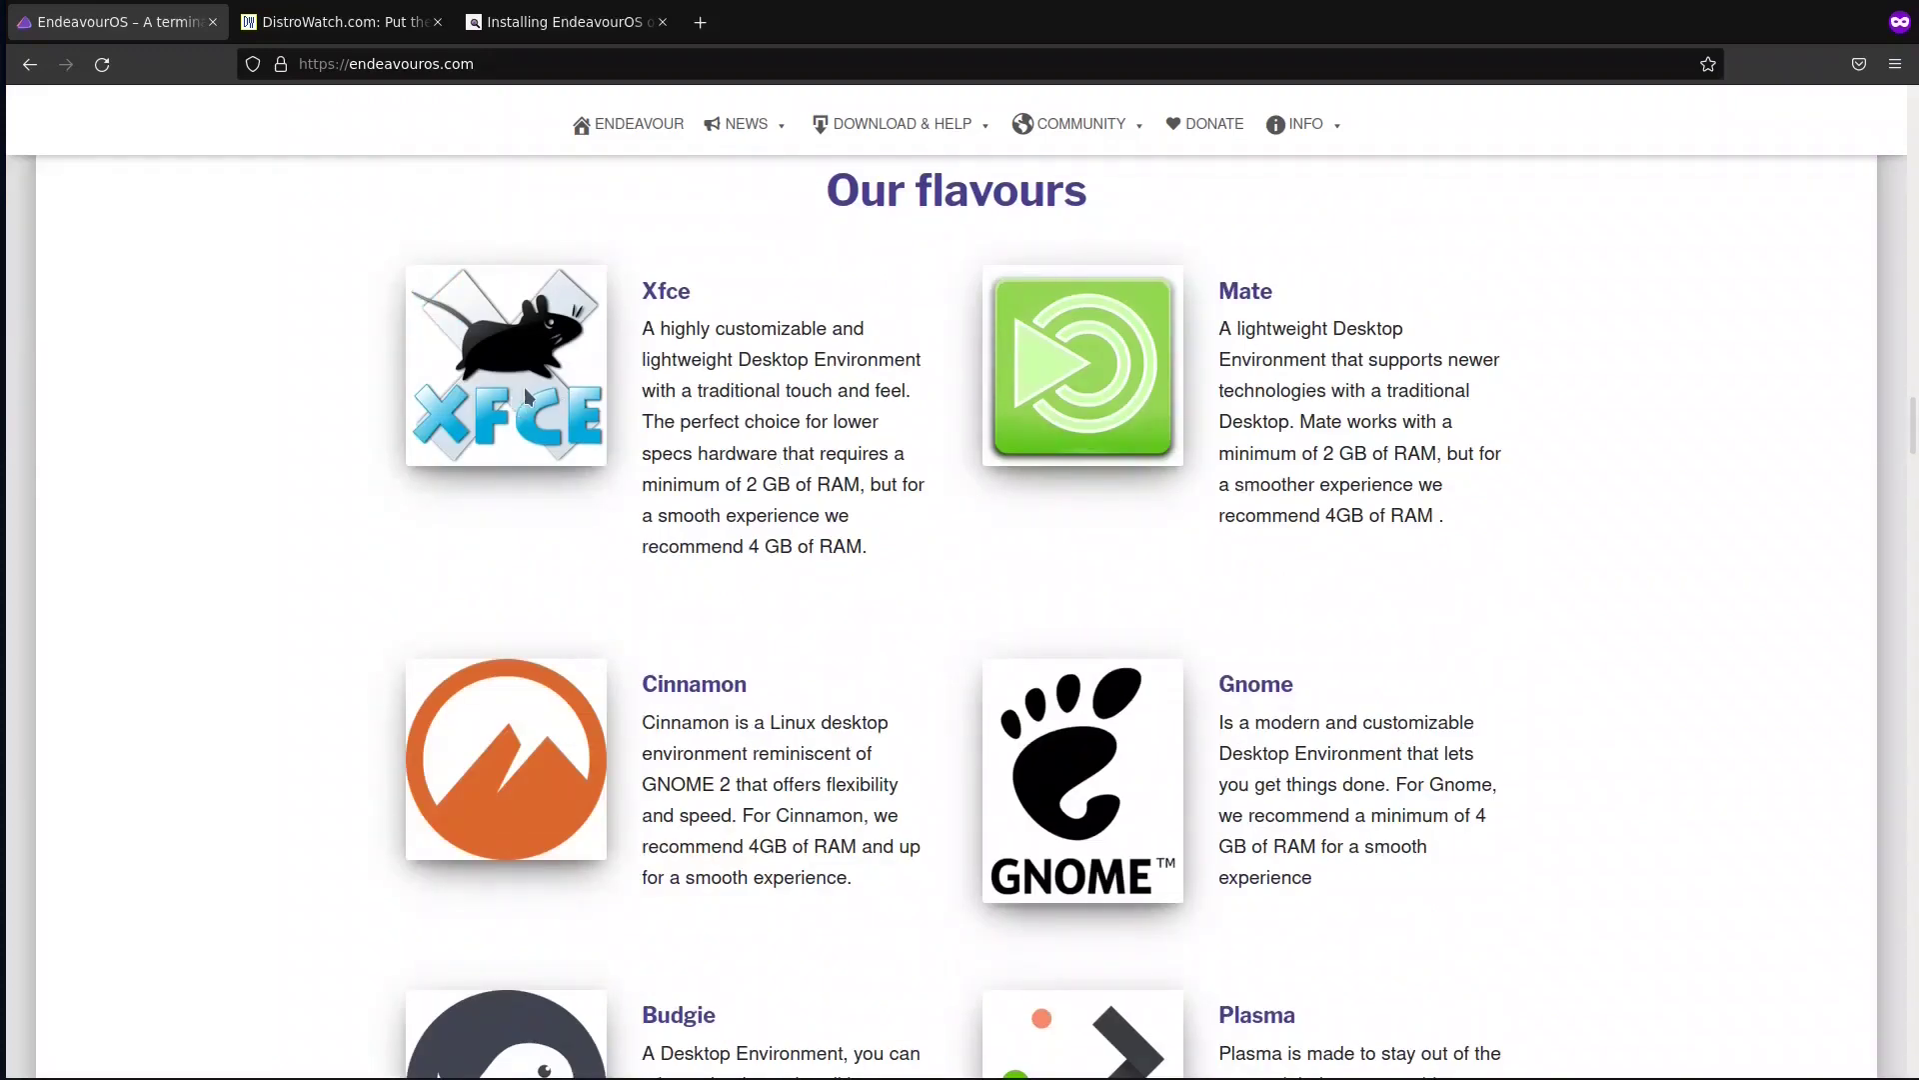
scroll(1431, 424, down, 12)
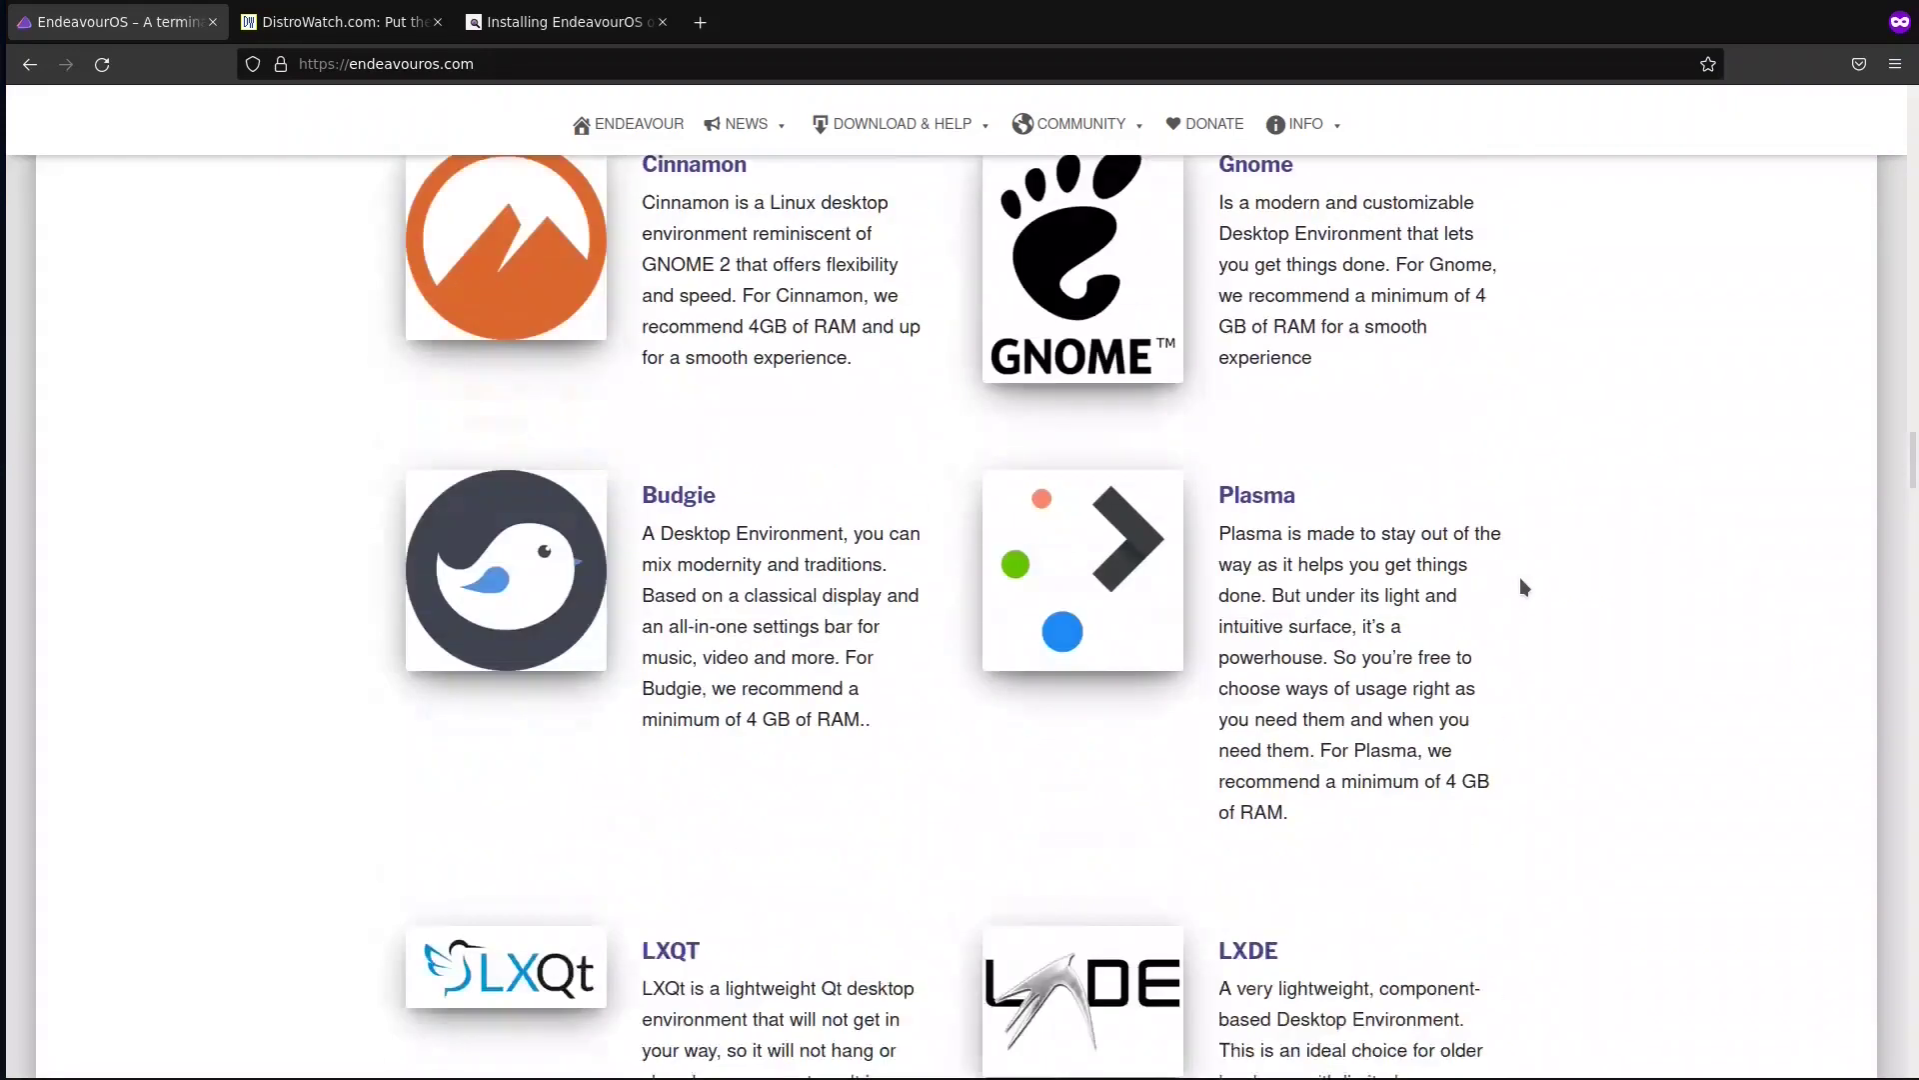
scroll(1579, 592, down, 5)
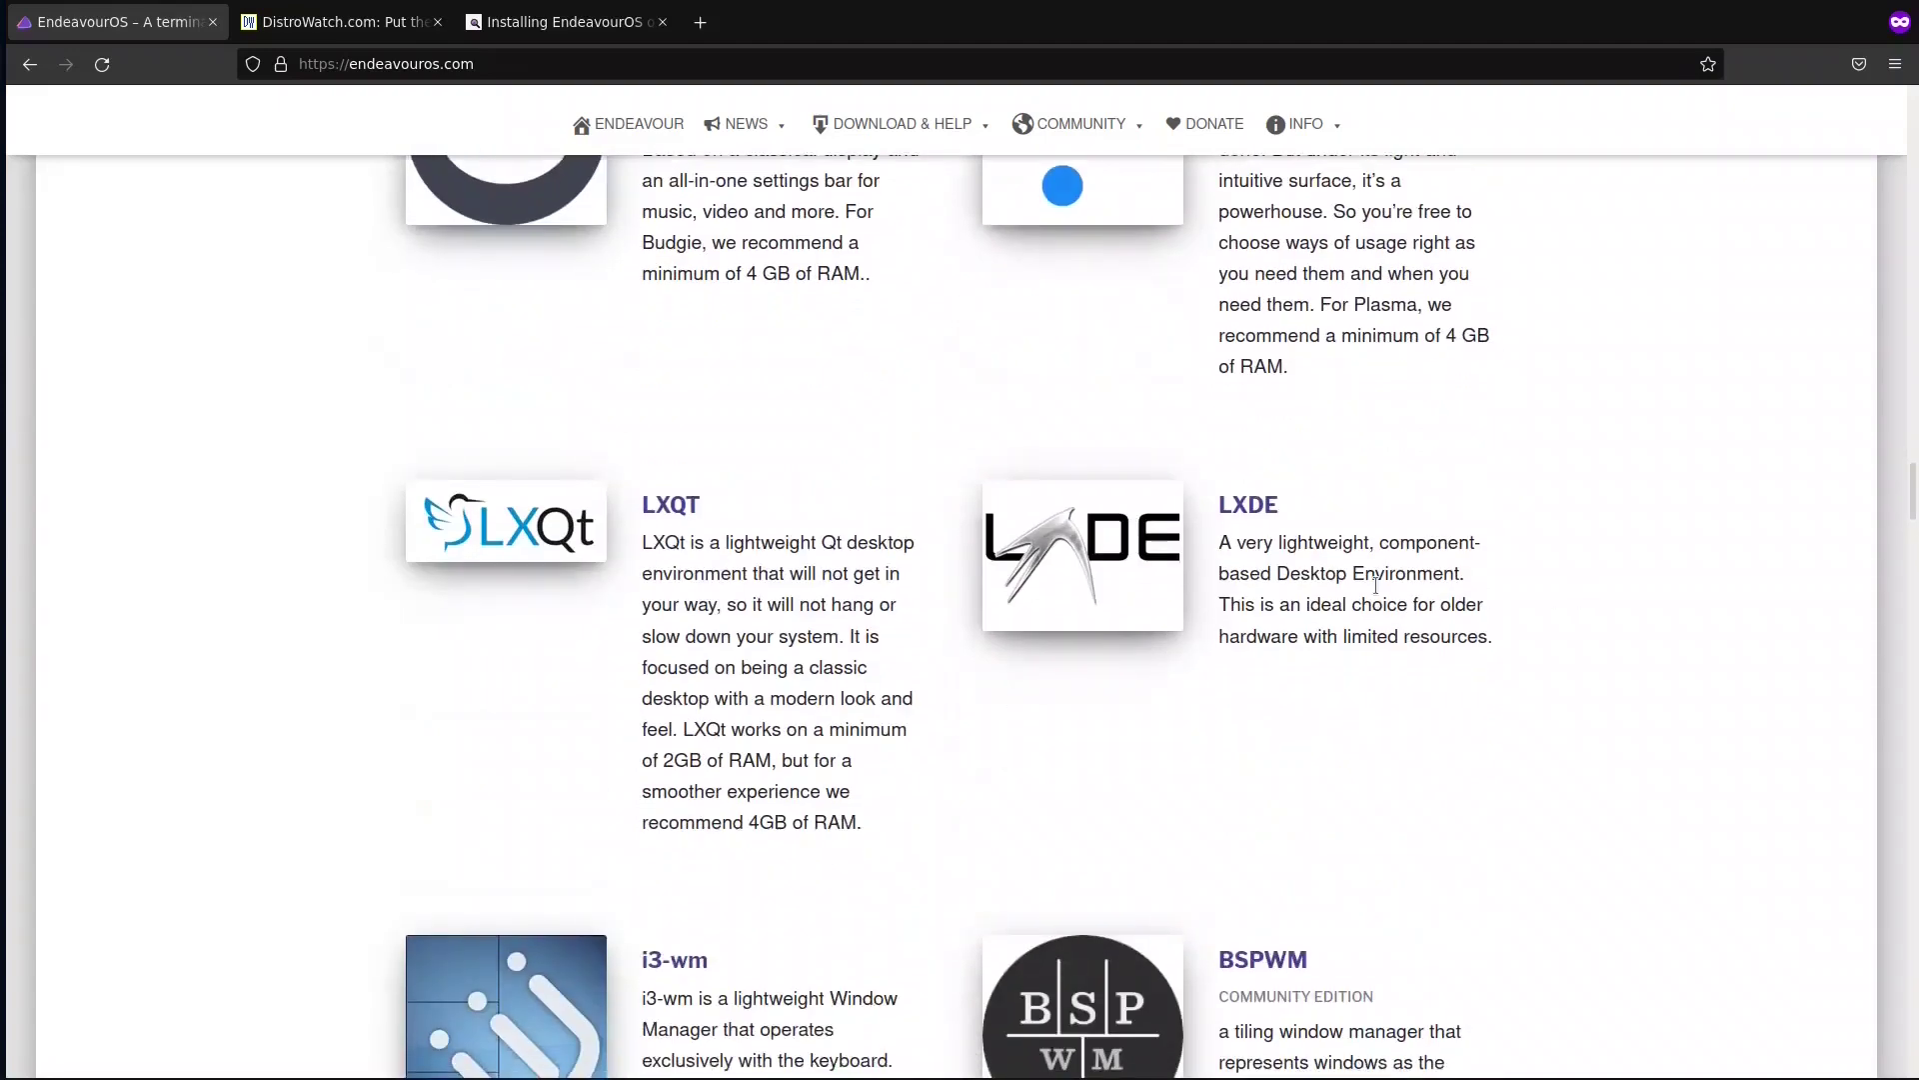
scroll(1132, 684, down, 3)
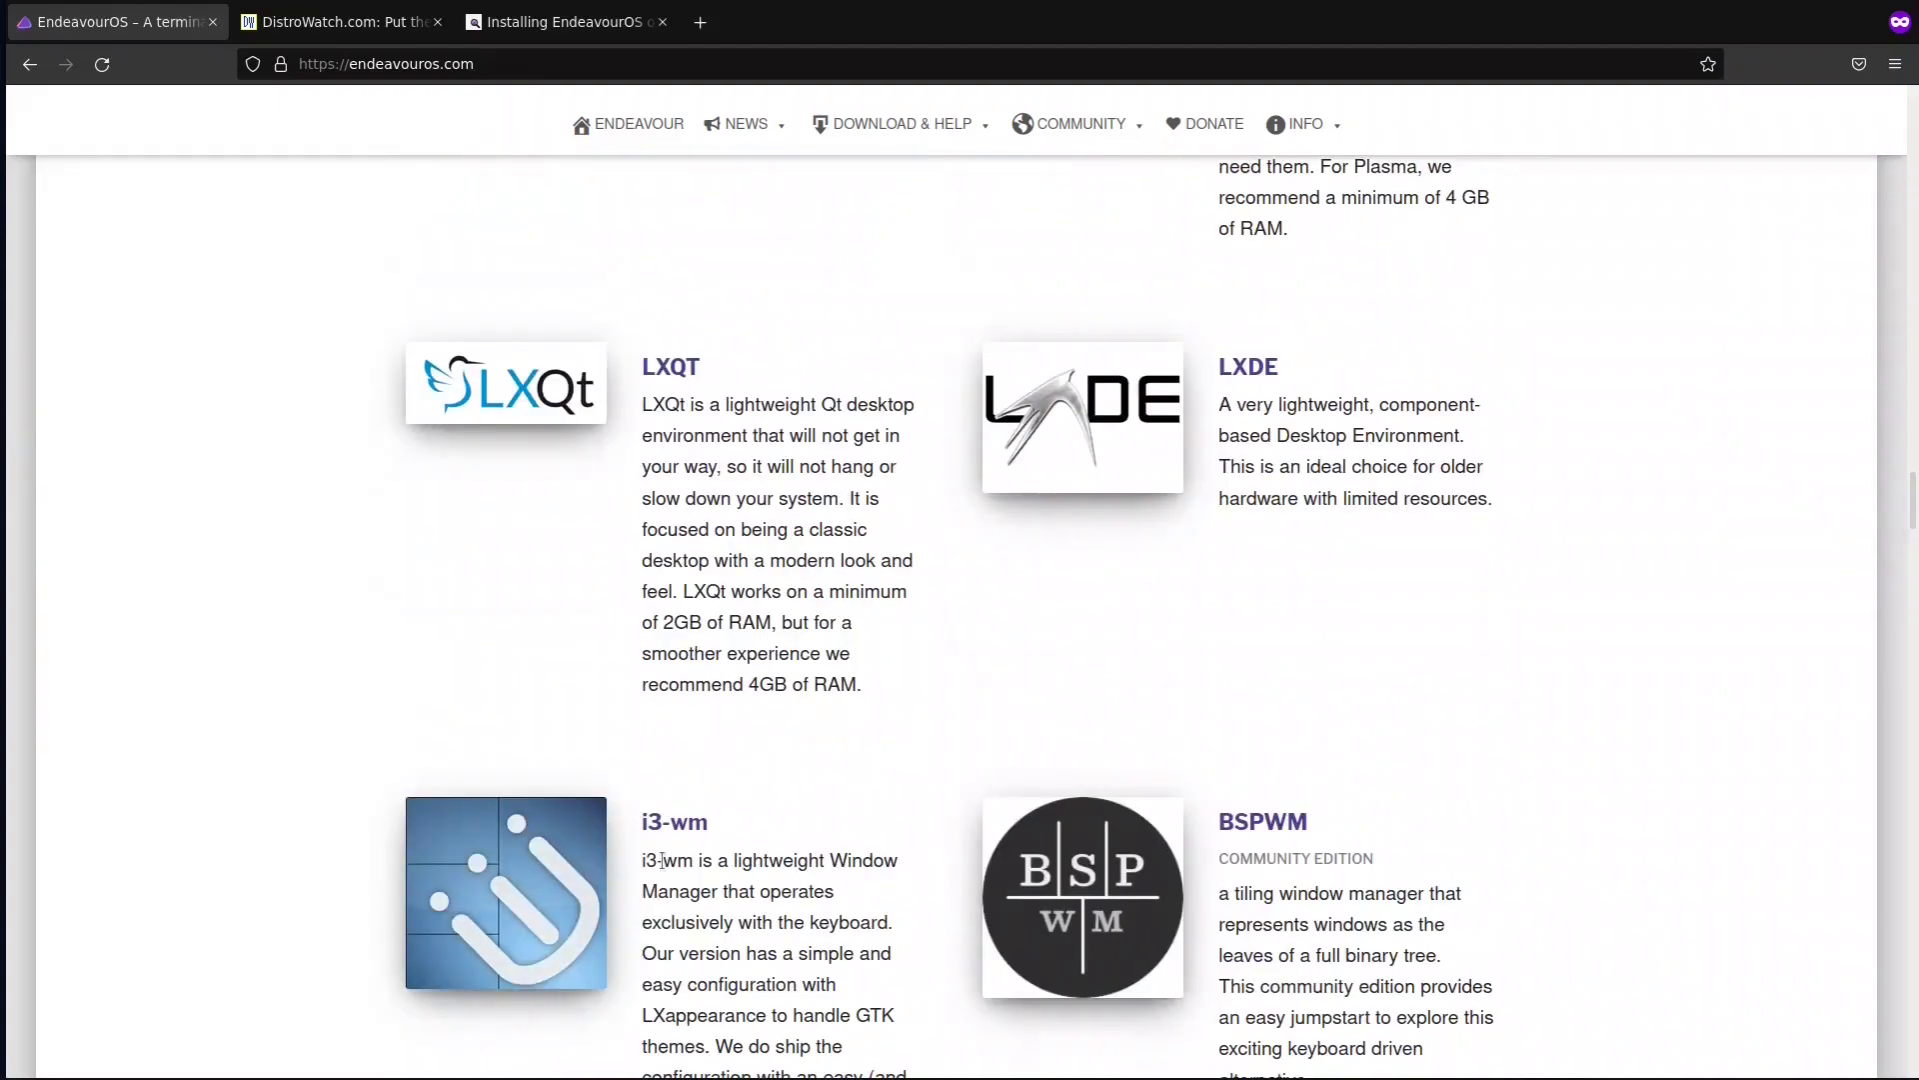
scroll(1277, 647, down, 5)
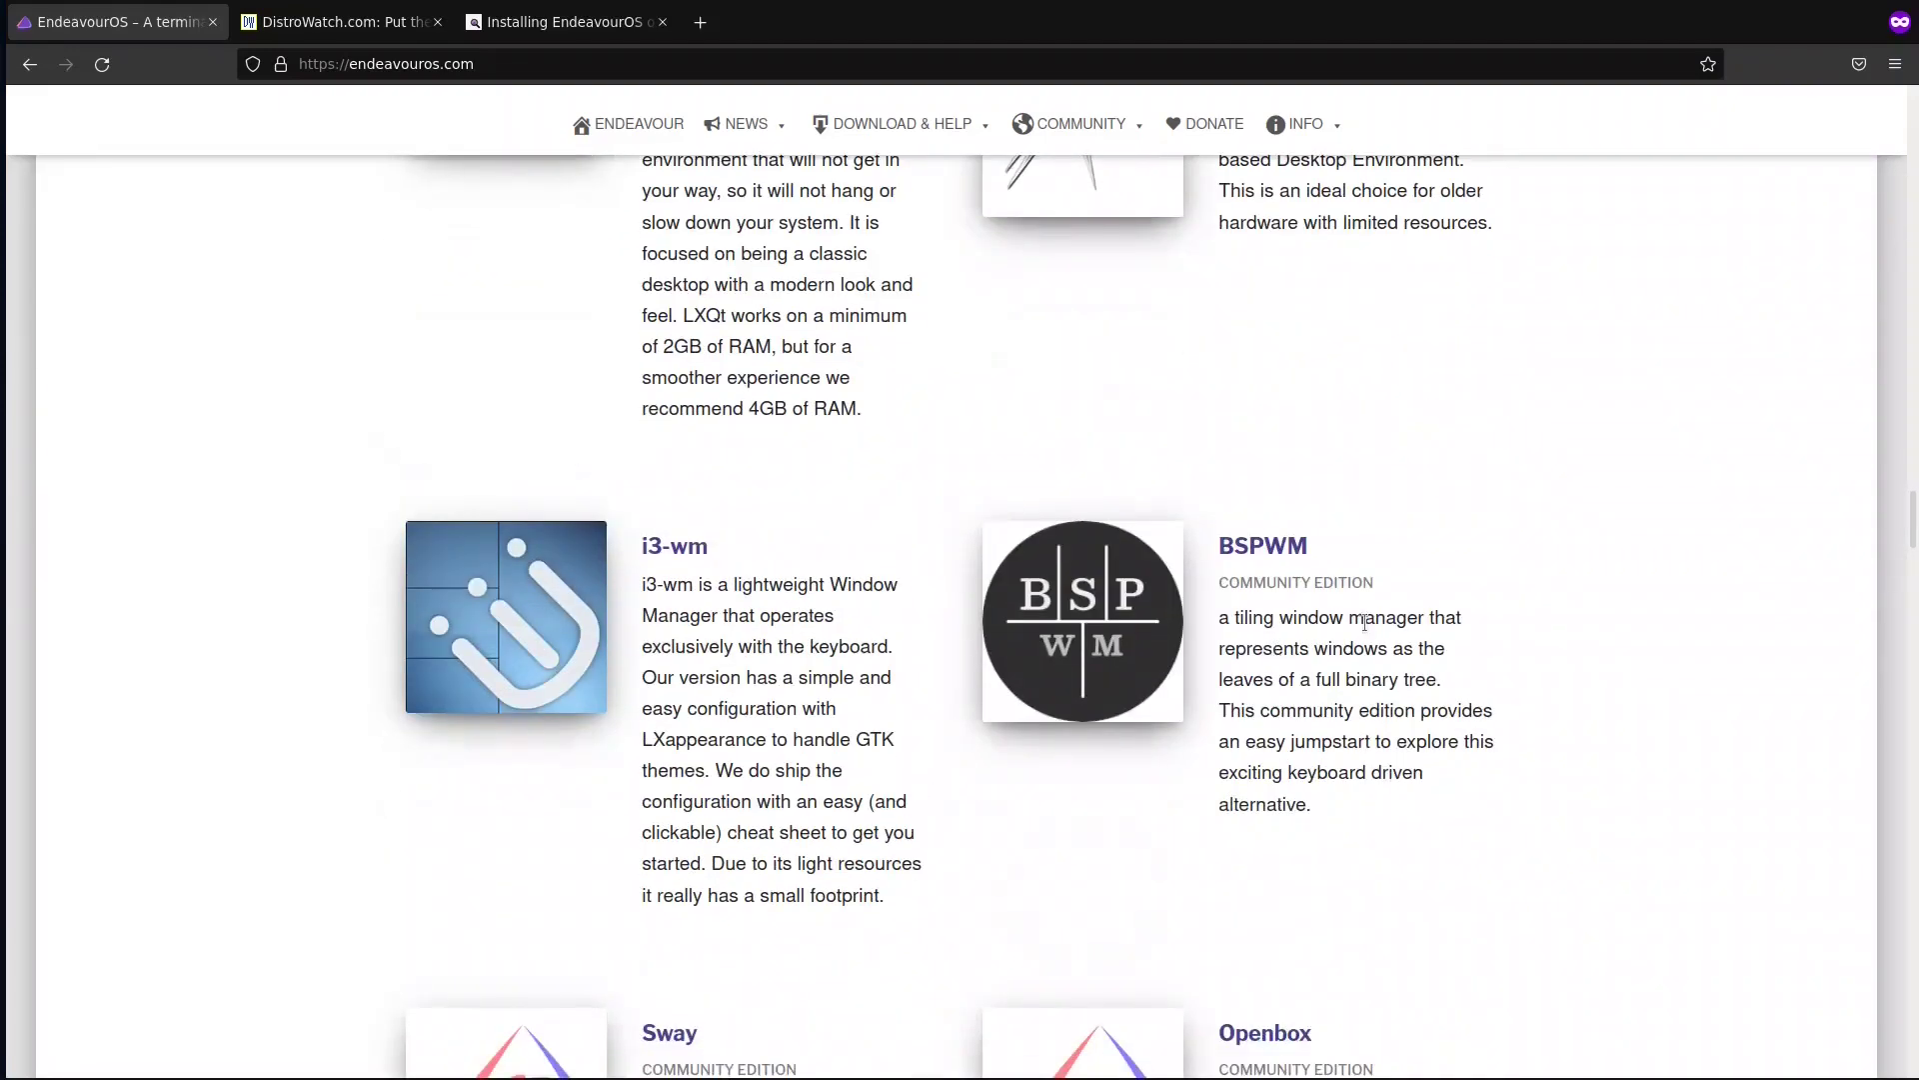
scroll(1380, 615, up, 5)
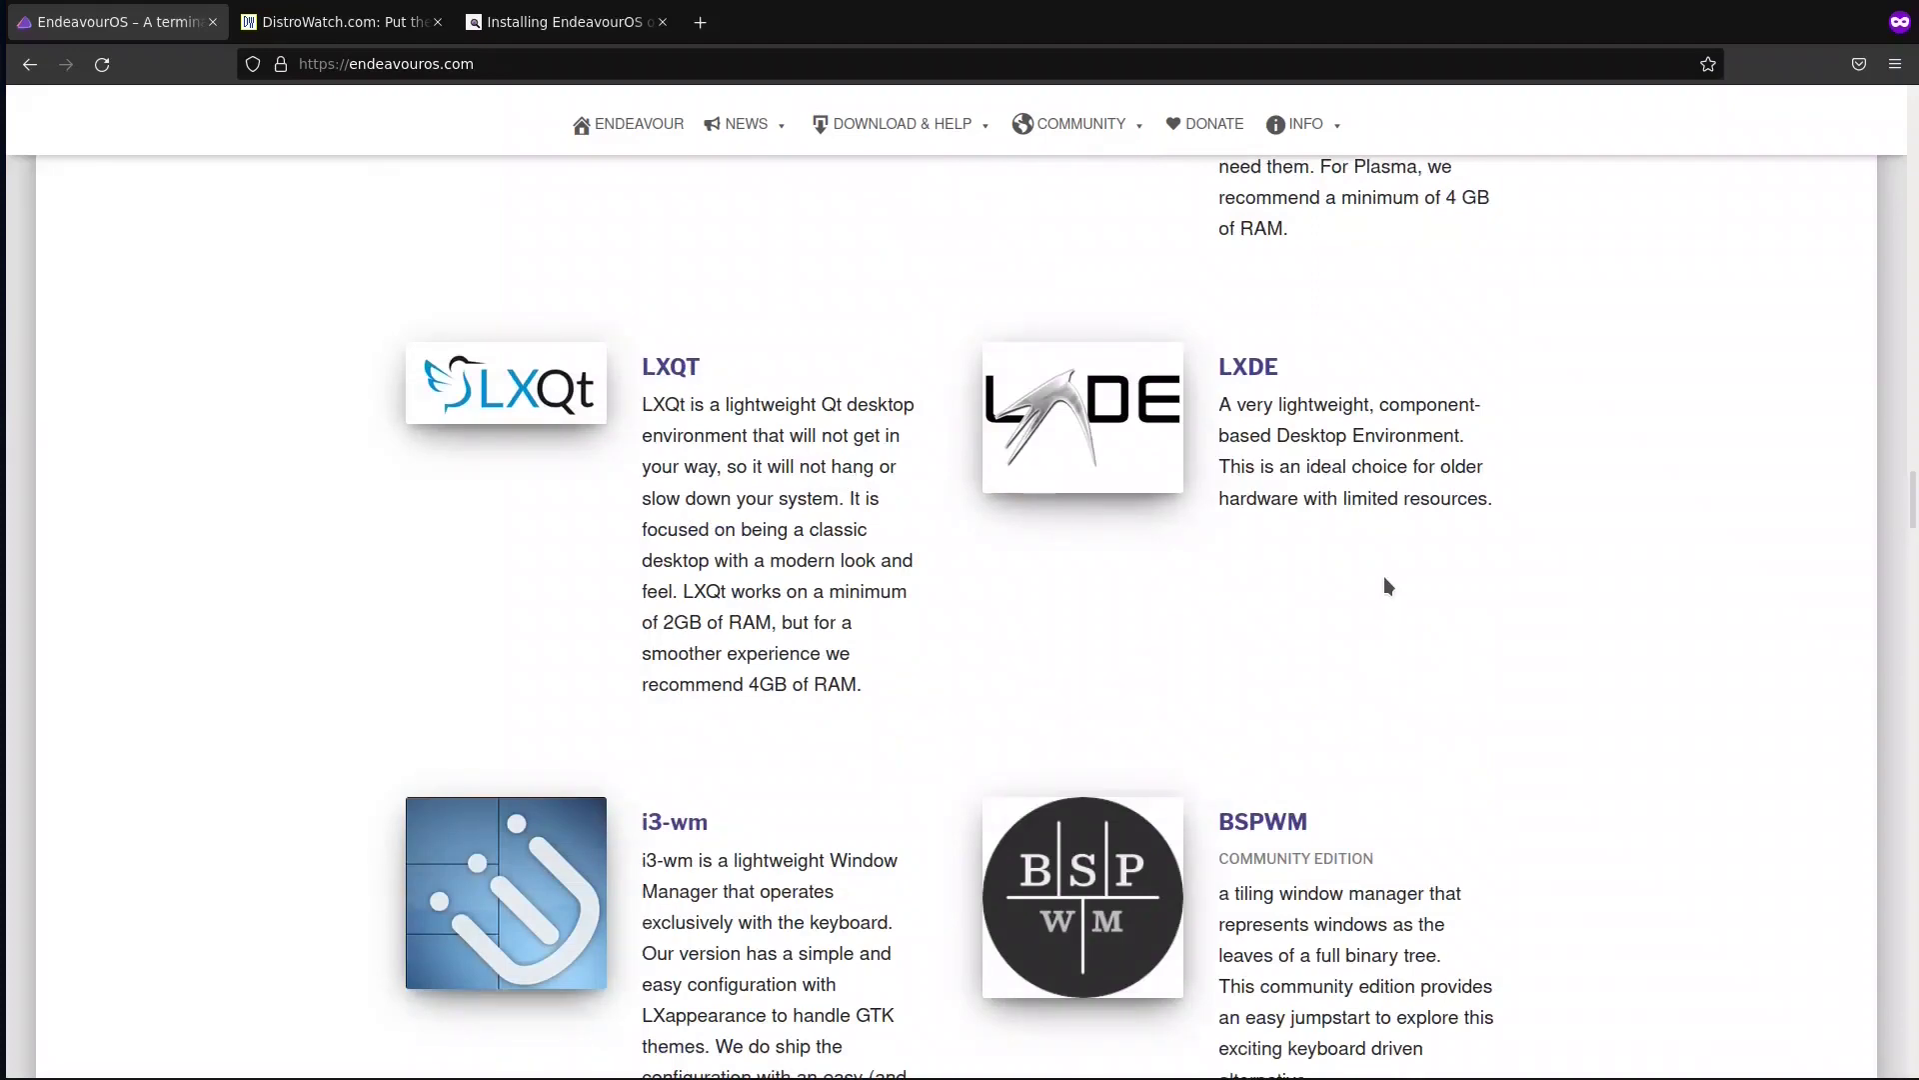
scroll(1465, 755, down, 7)
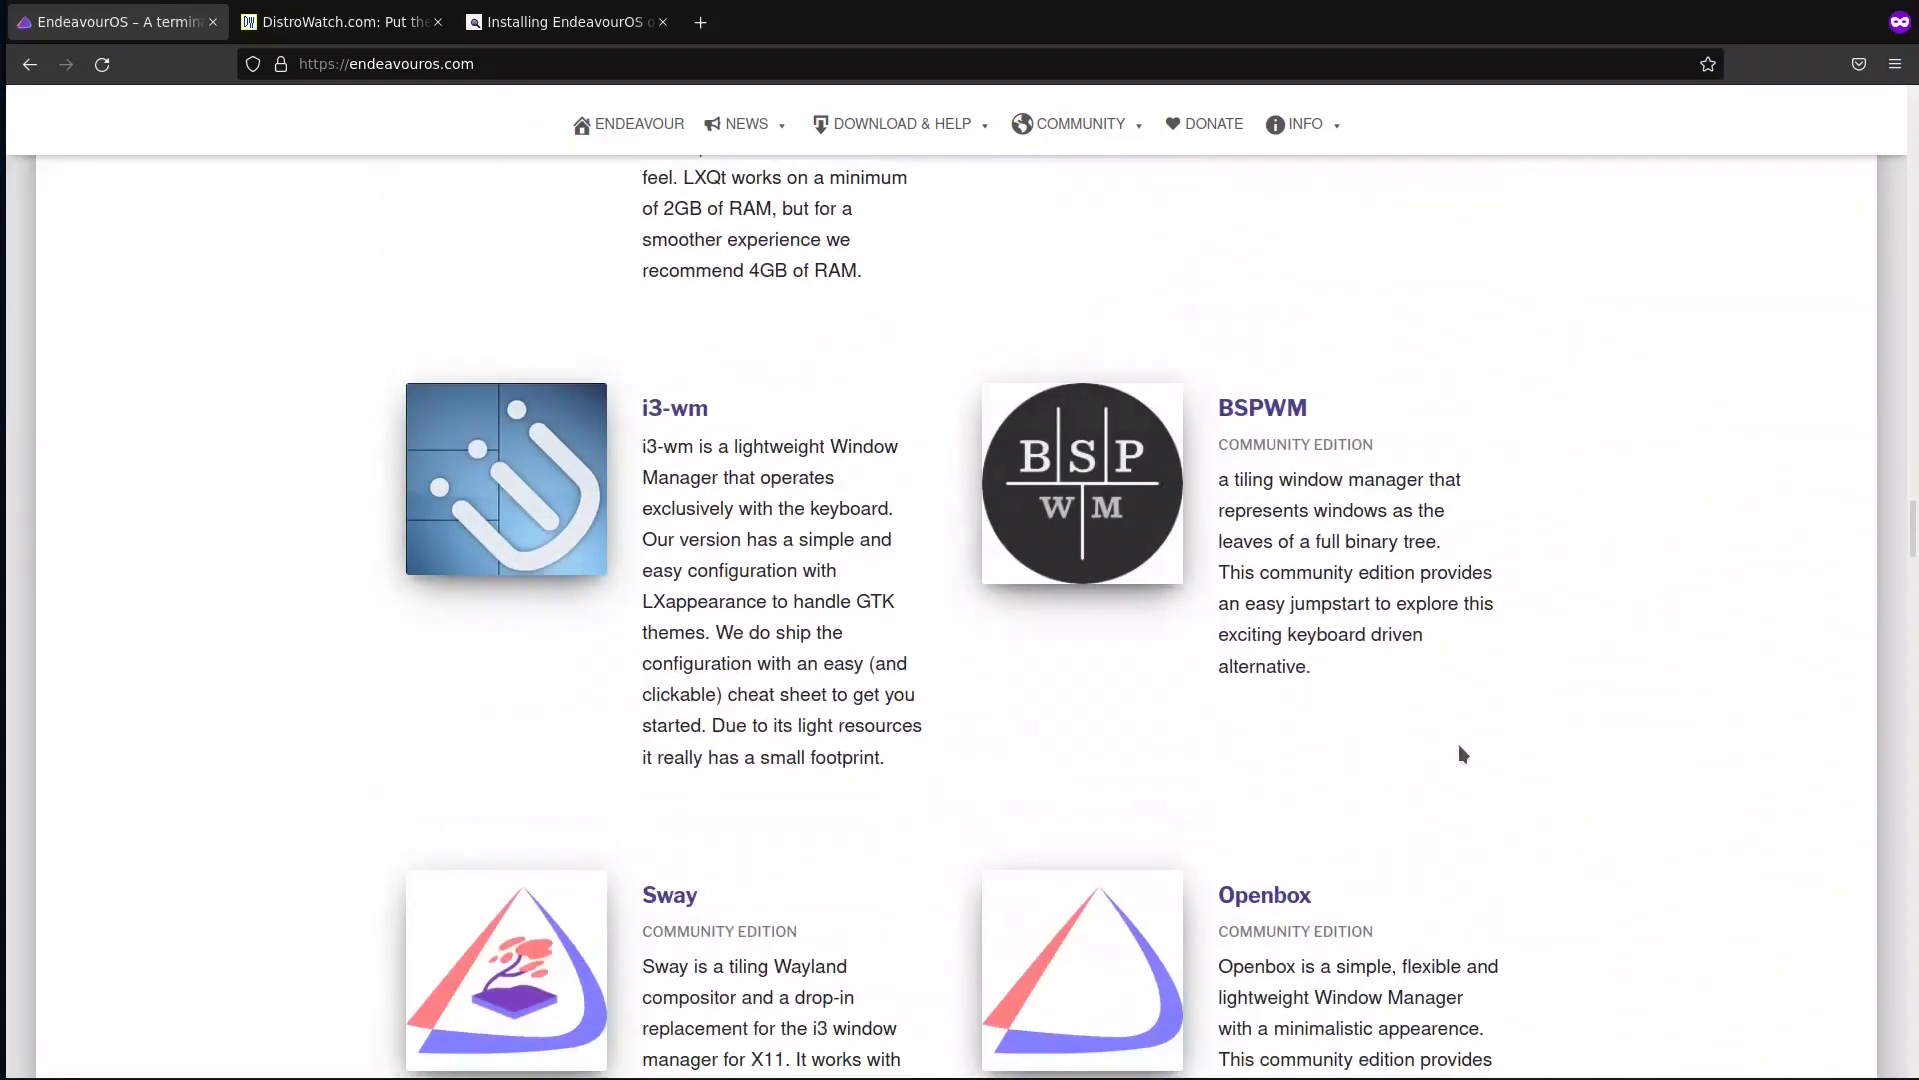
scroll(1290, 648, down, 5)
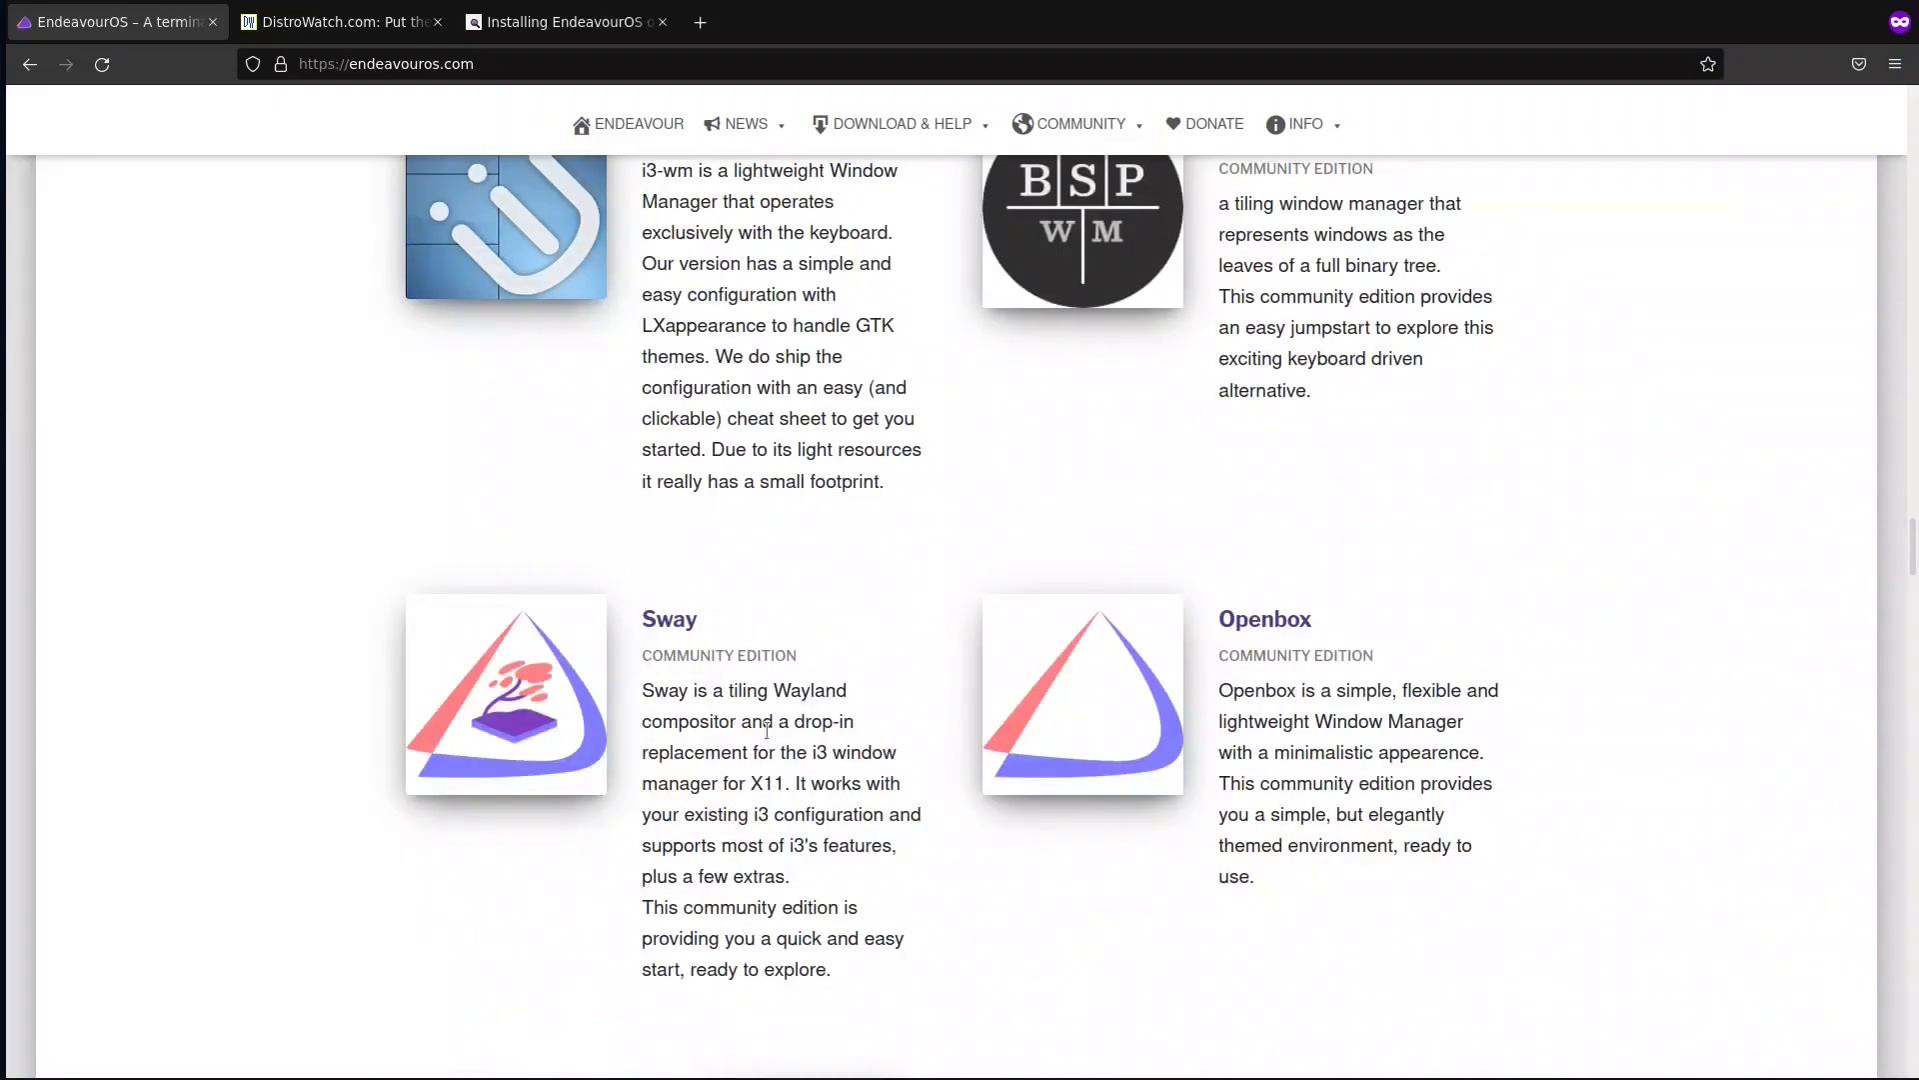
scroll(860, 750, down, 10)
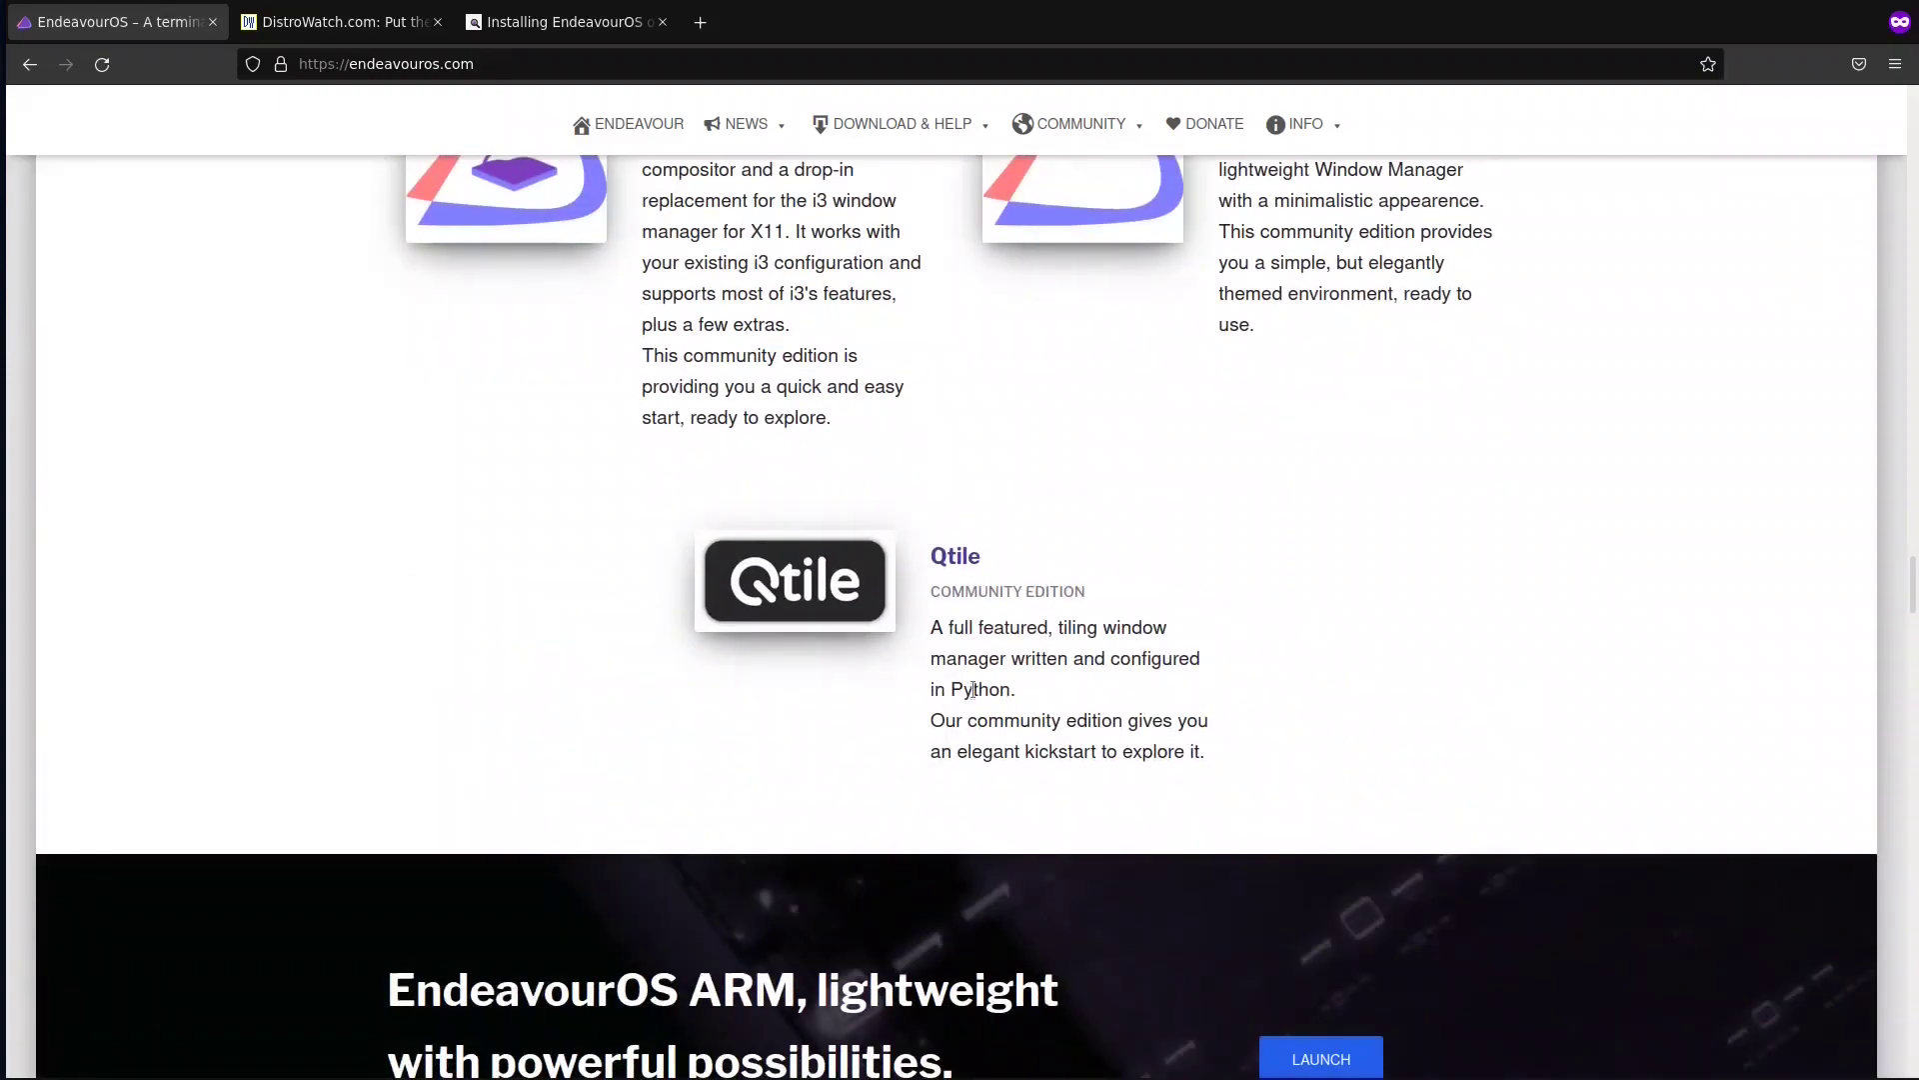
scroll(973, 692, up, 20)
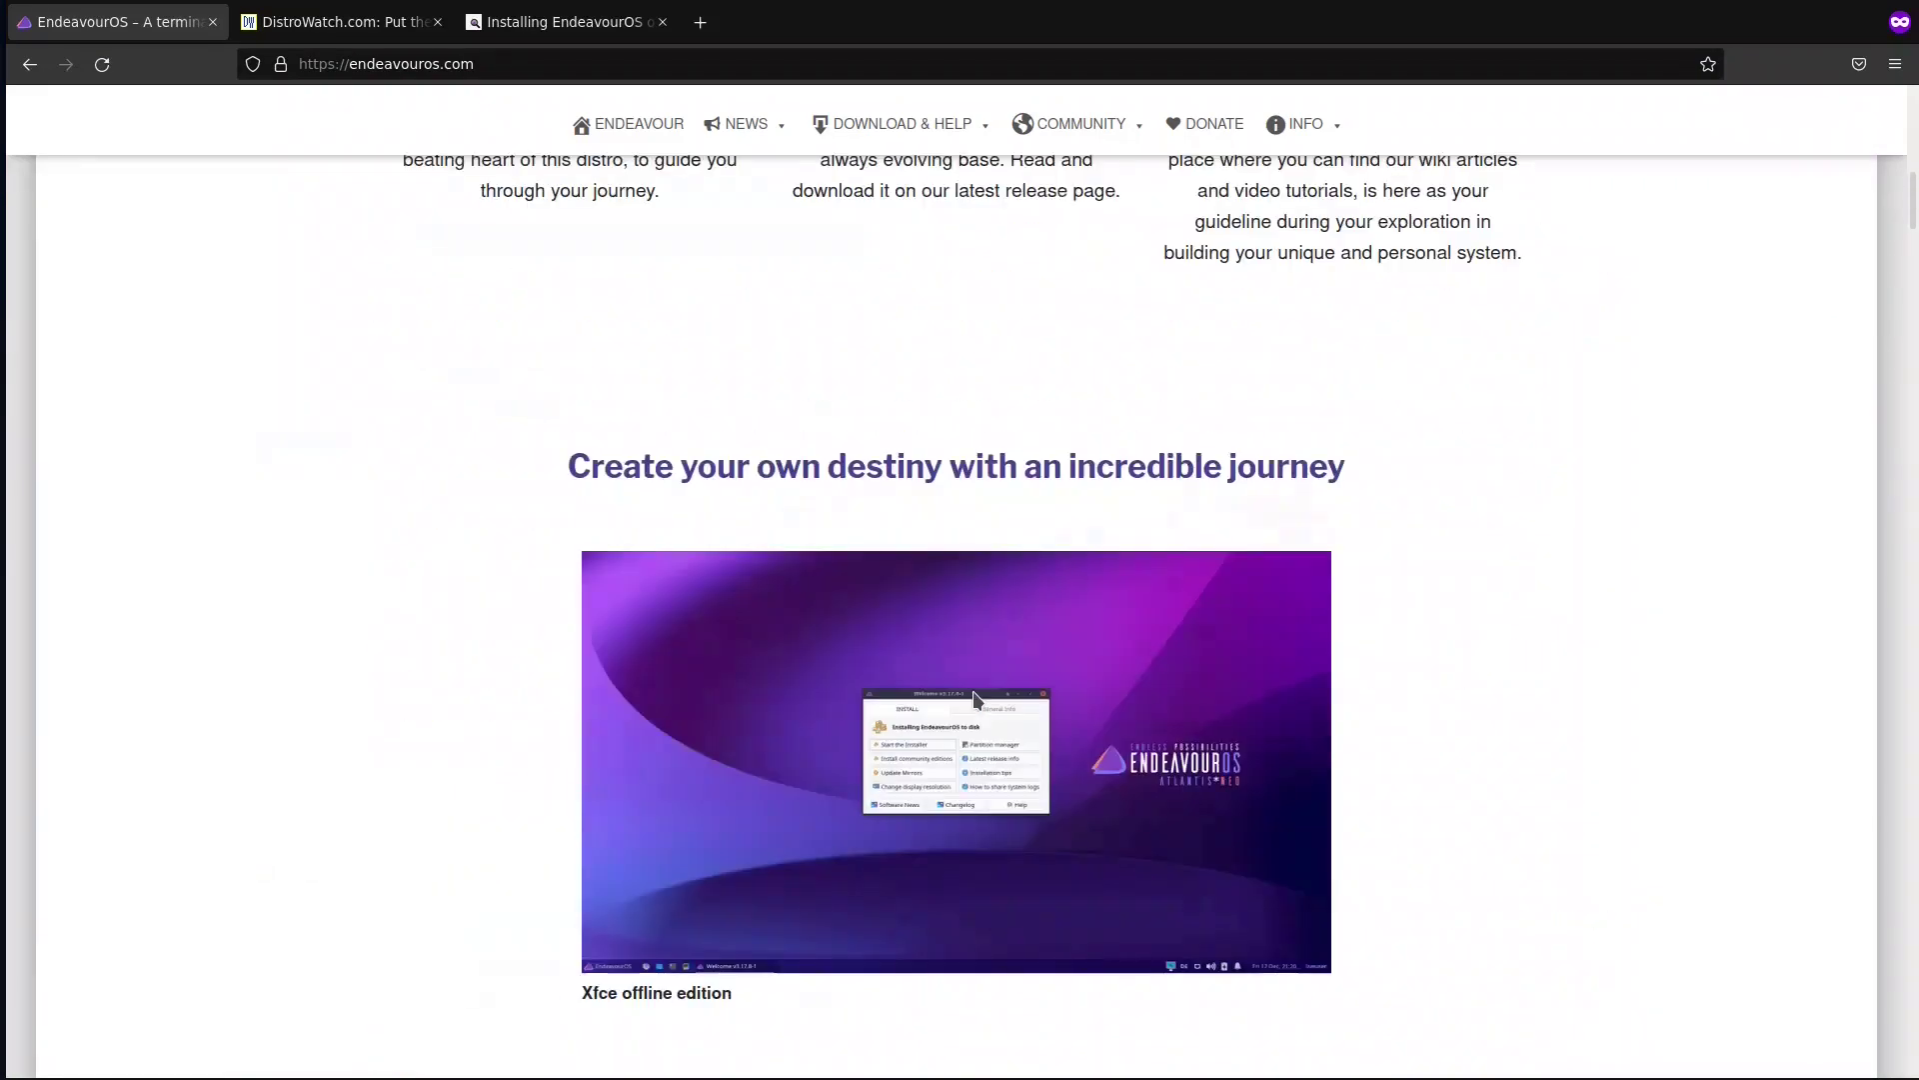
scroll(973, 692, up, 20)
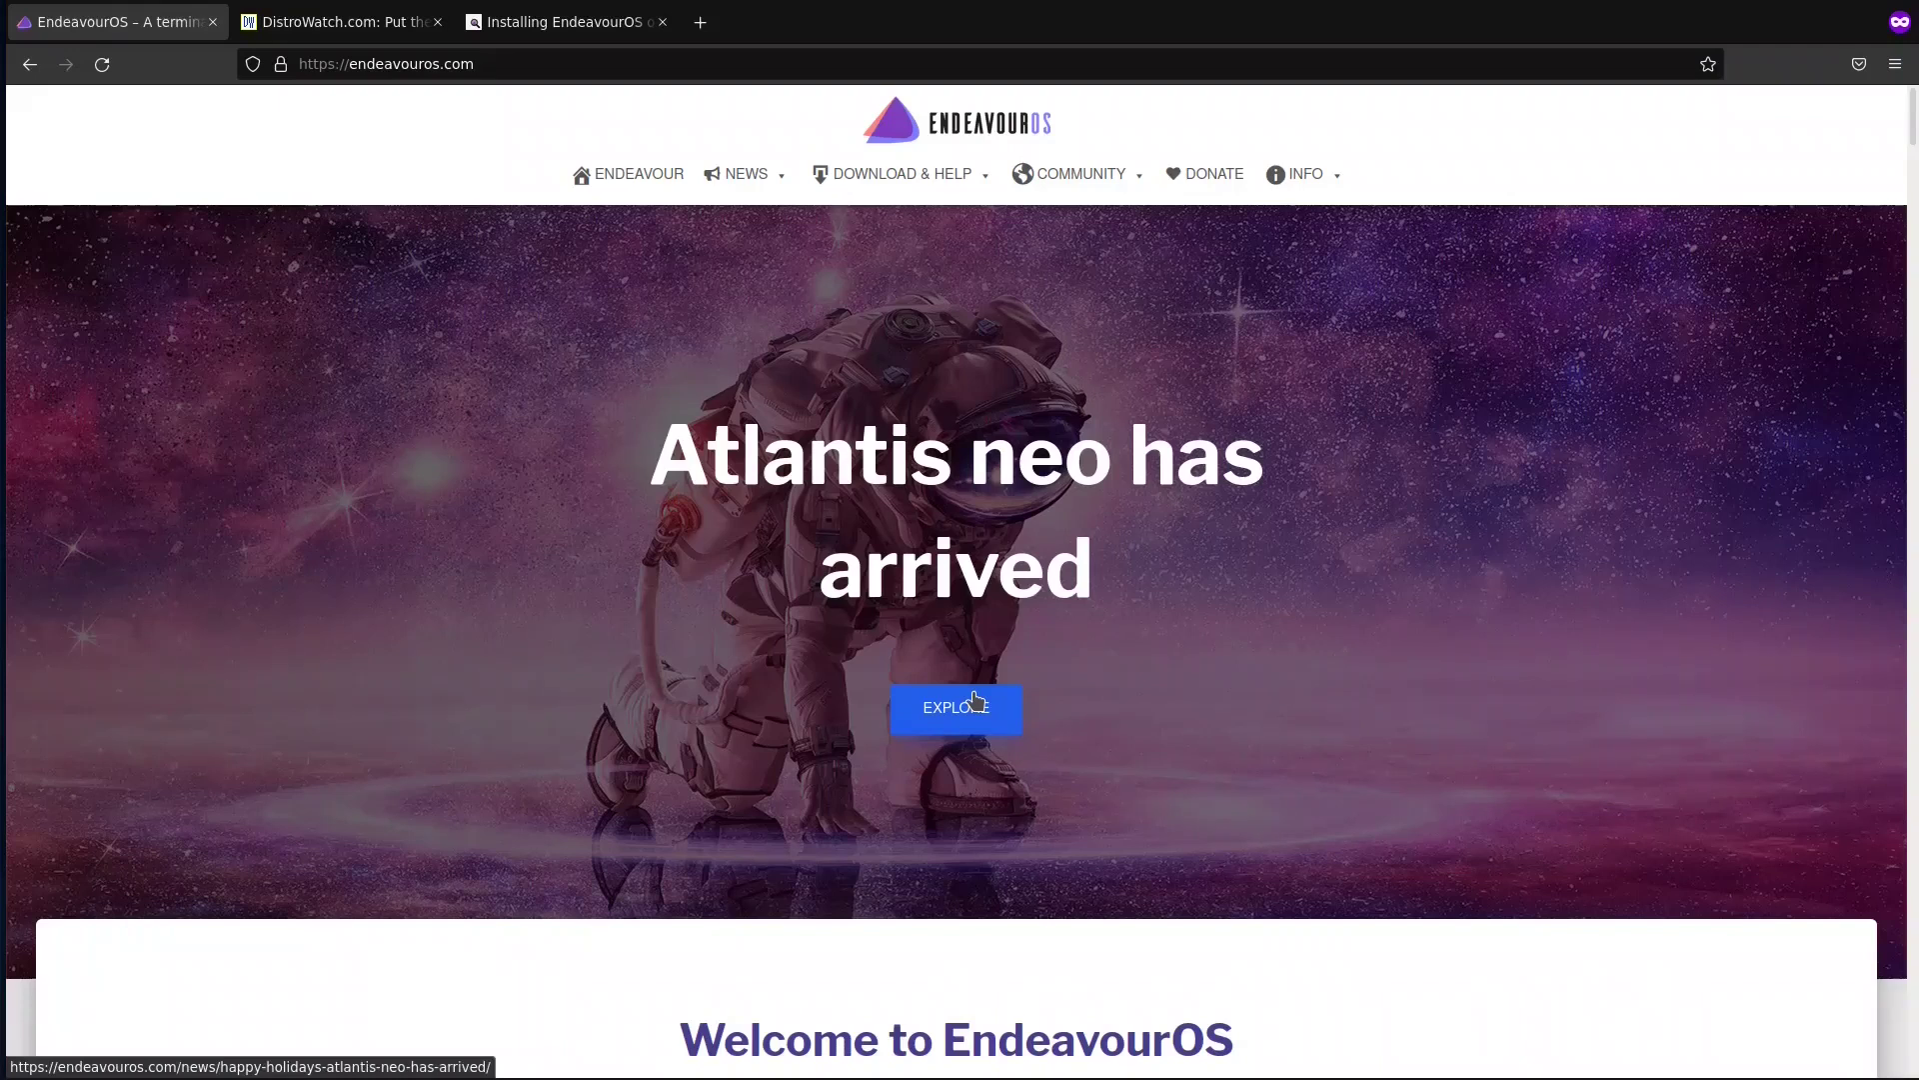
Look over the DistroWatch front page, including its Page Hit Ranking of distributions
click(361, 22)
scroll(1482, 726, down, 10)
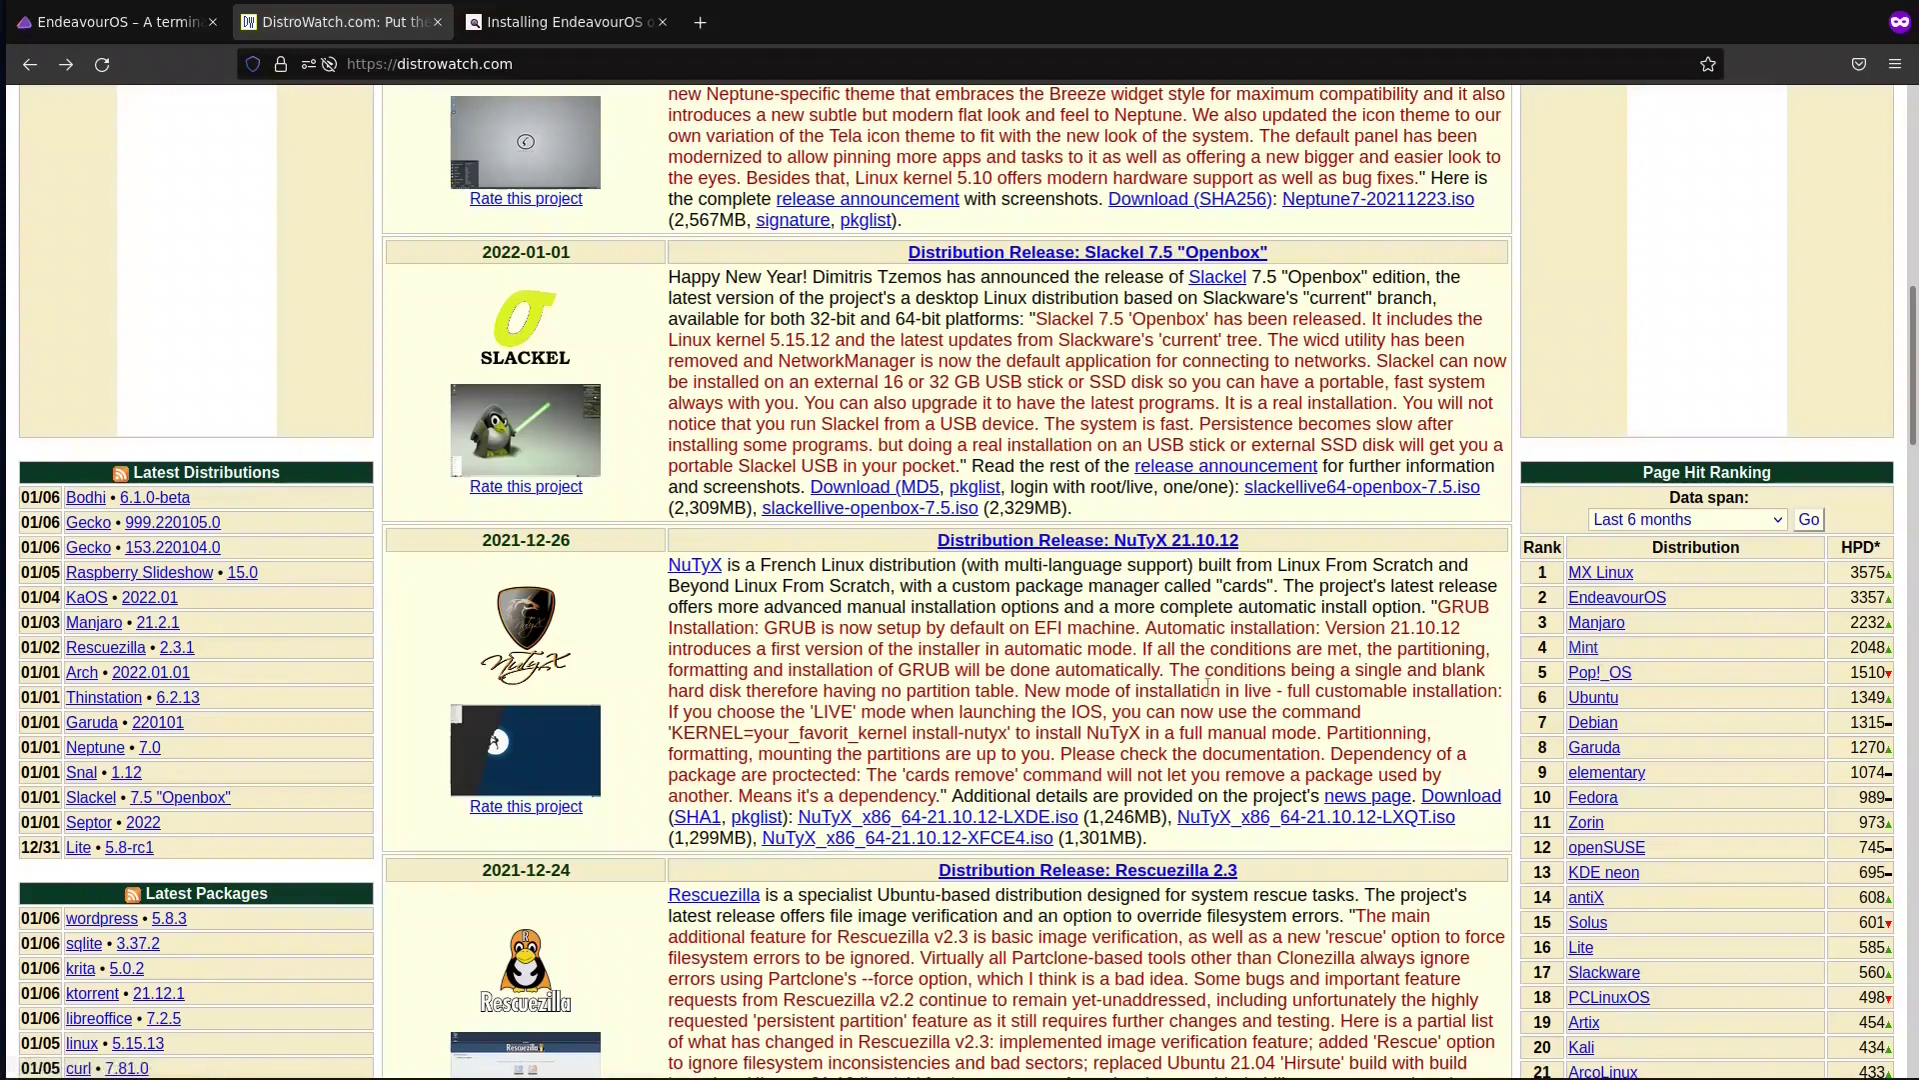
scroll(1163, 682, up, 15)
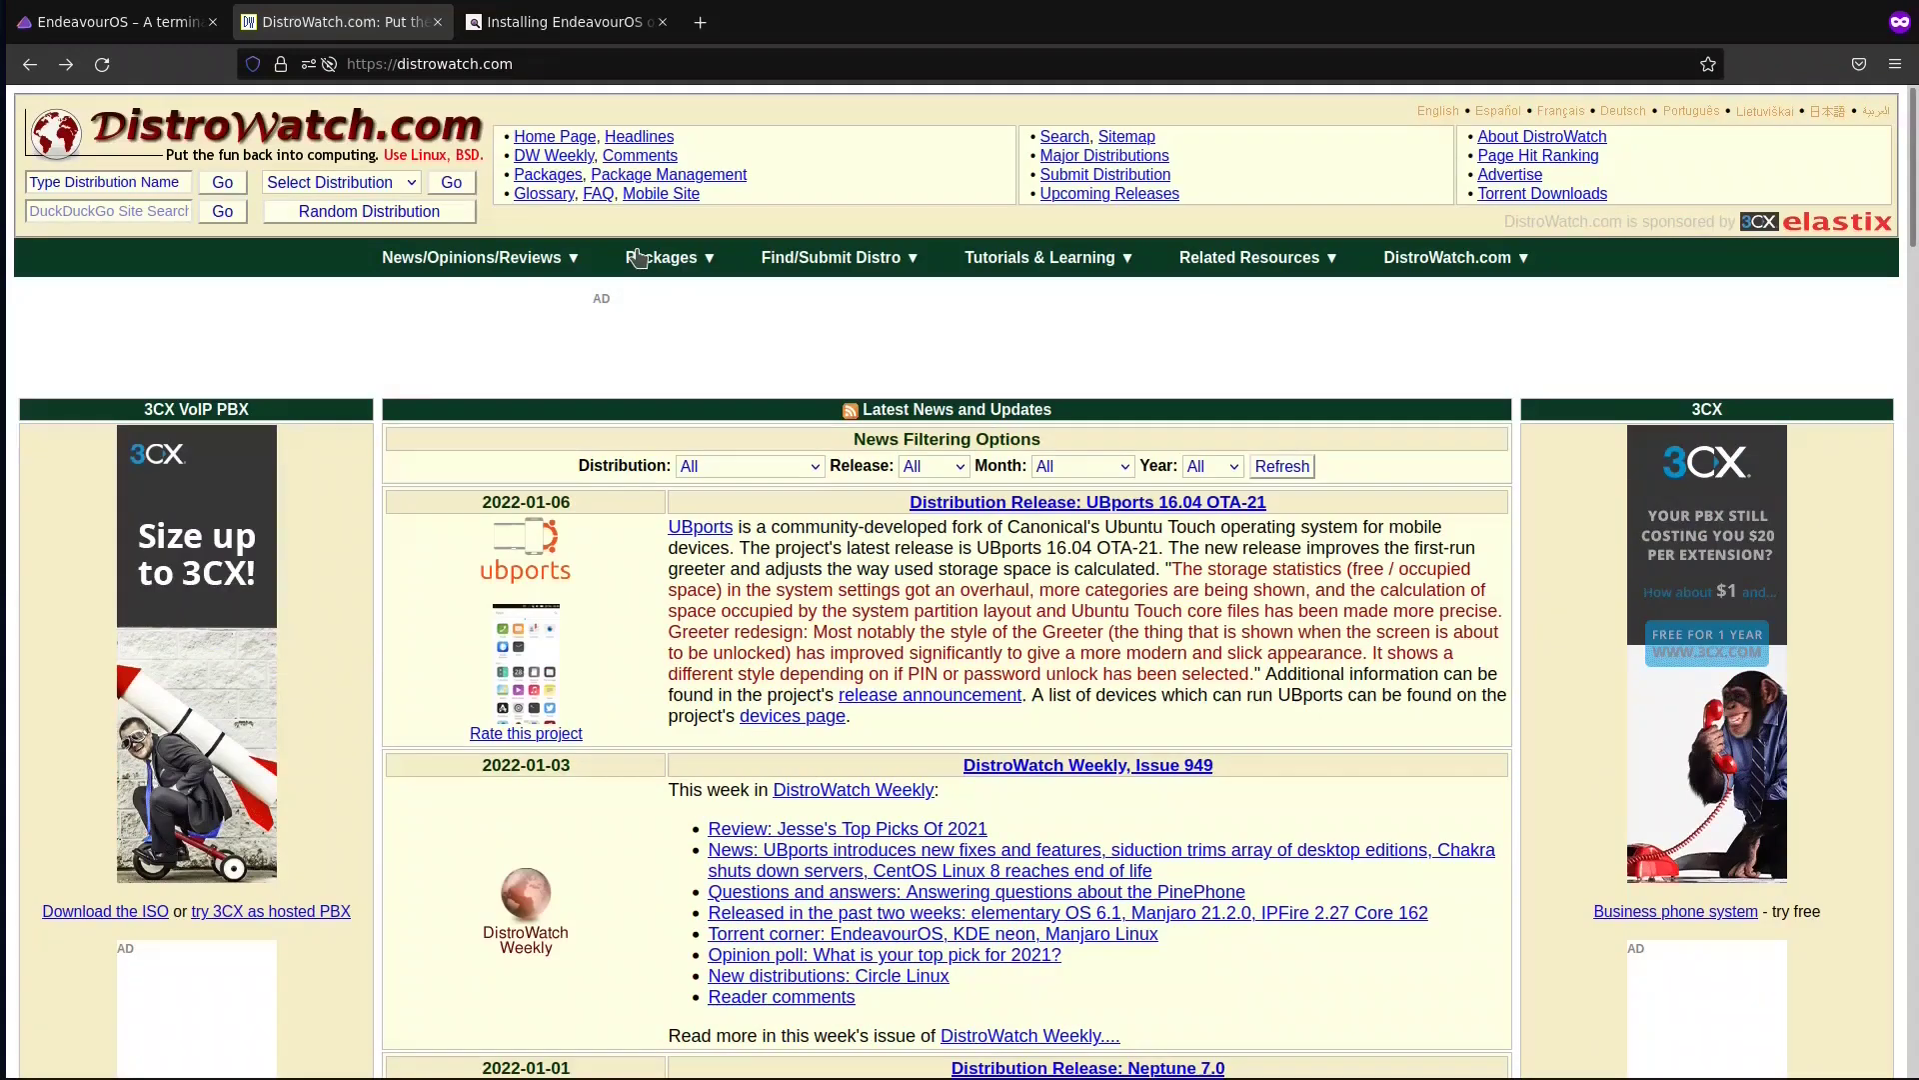
Read through the Installing EndeavourOS on VirtualBox guide, examining its virtual machine, hard disk and display settings
click(565, 21)
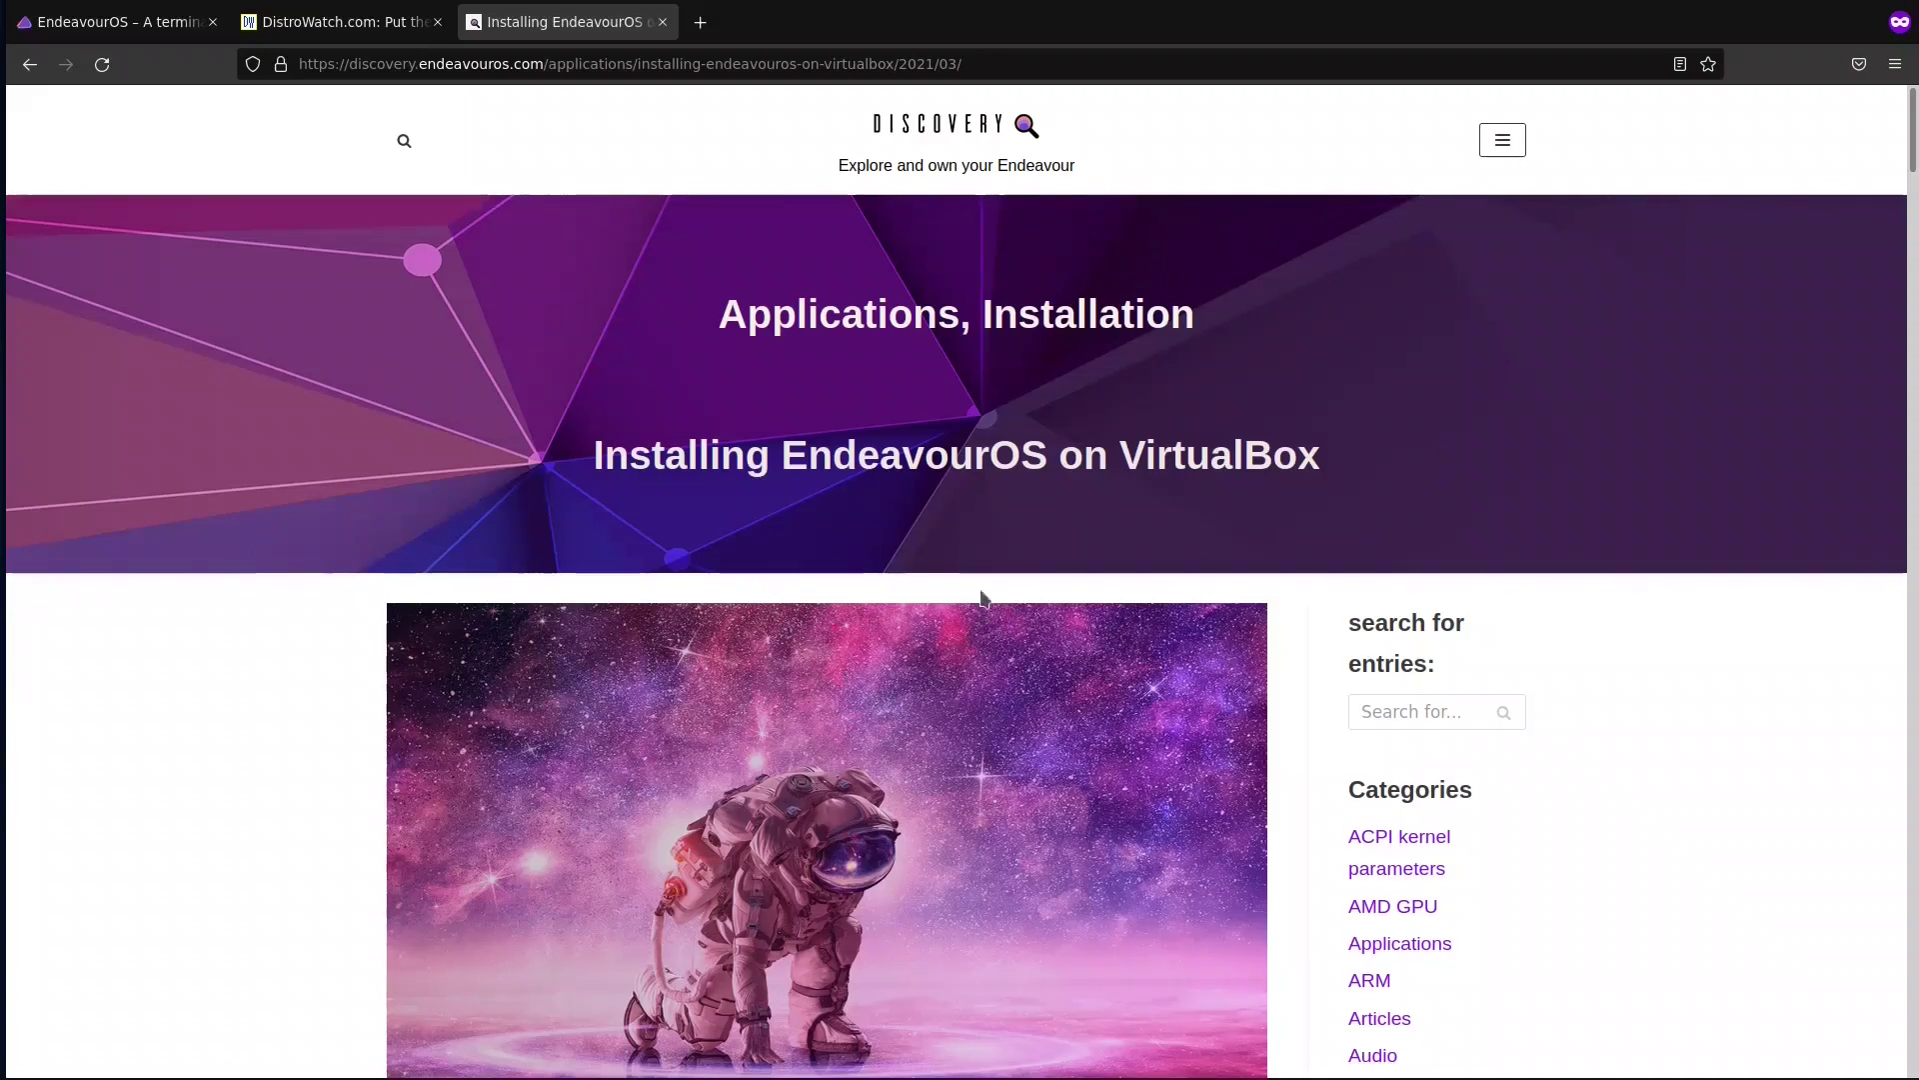
scroll(986, 619, down, 8)
scroll(986, 622, down, 5)
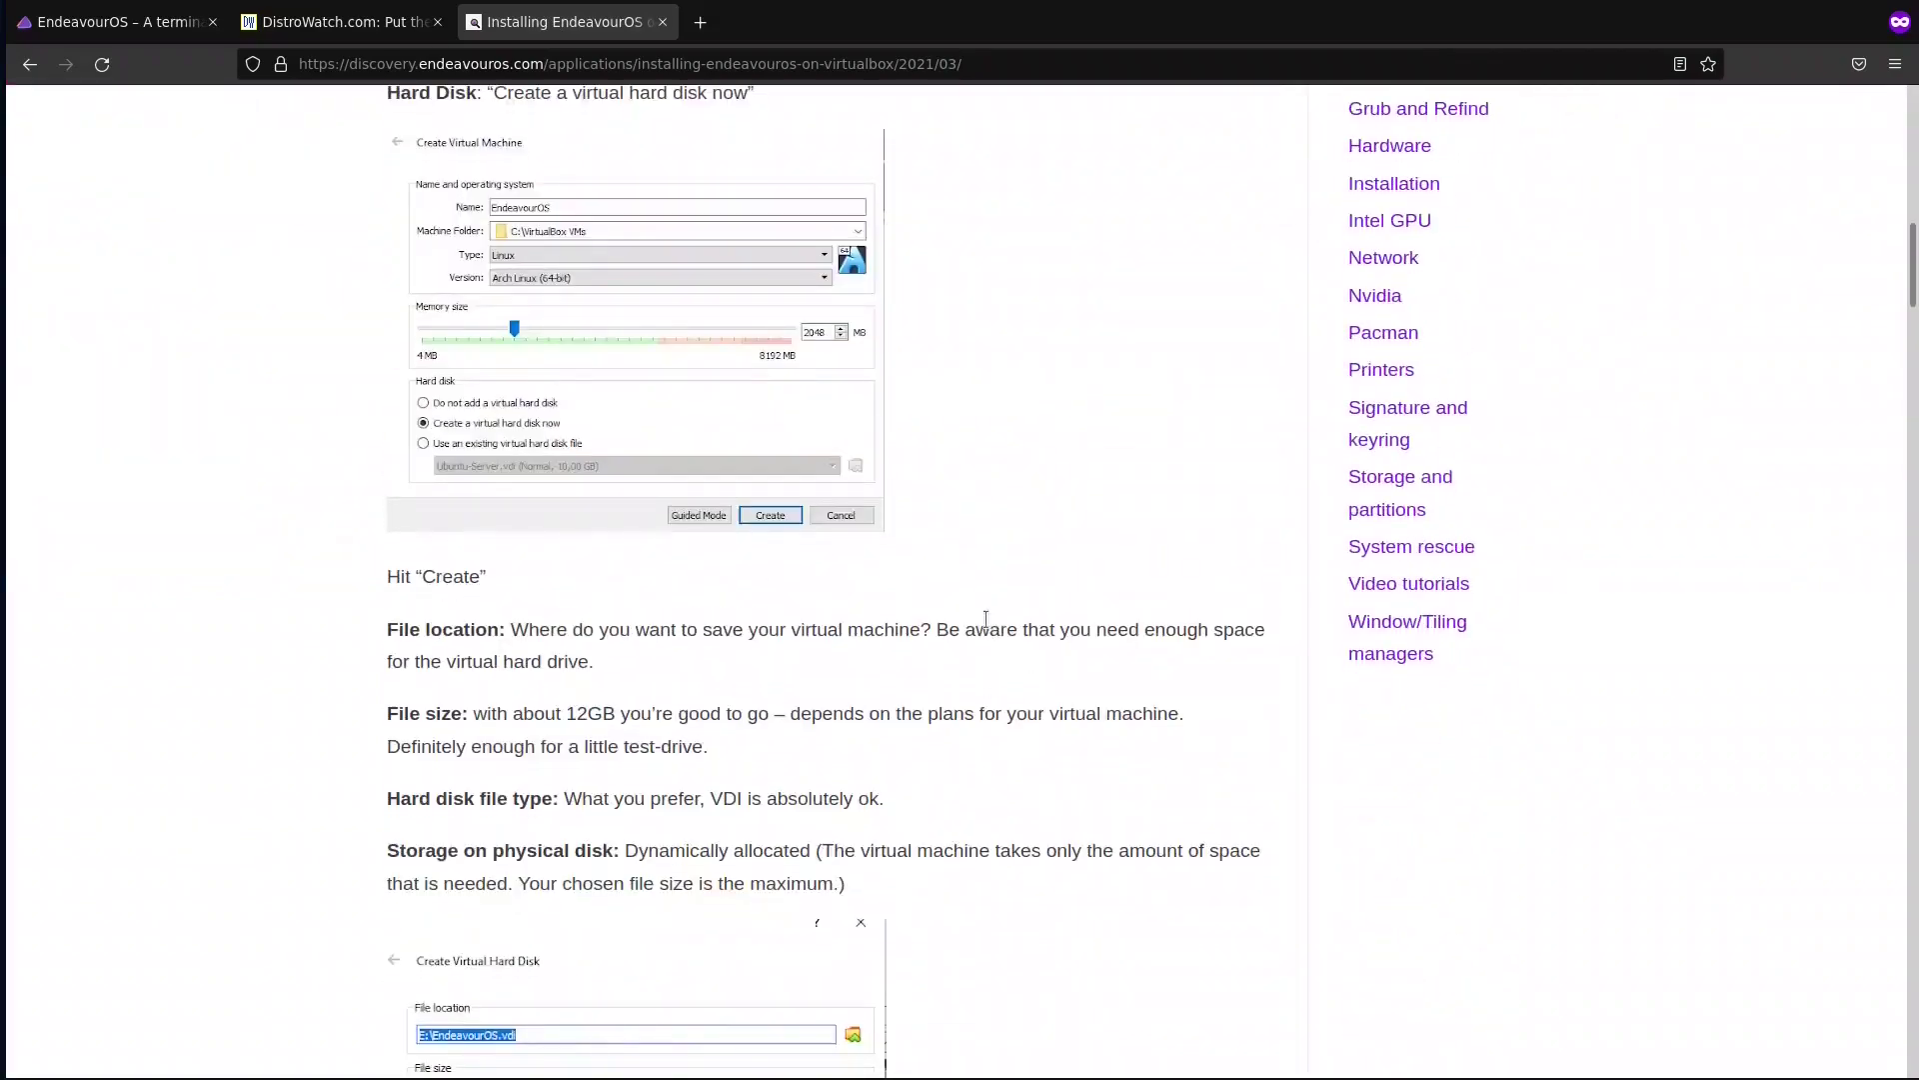
scroll(986, 620, down, 19)
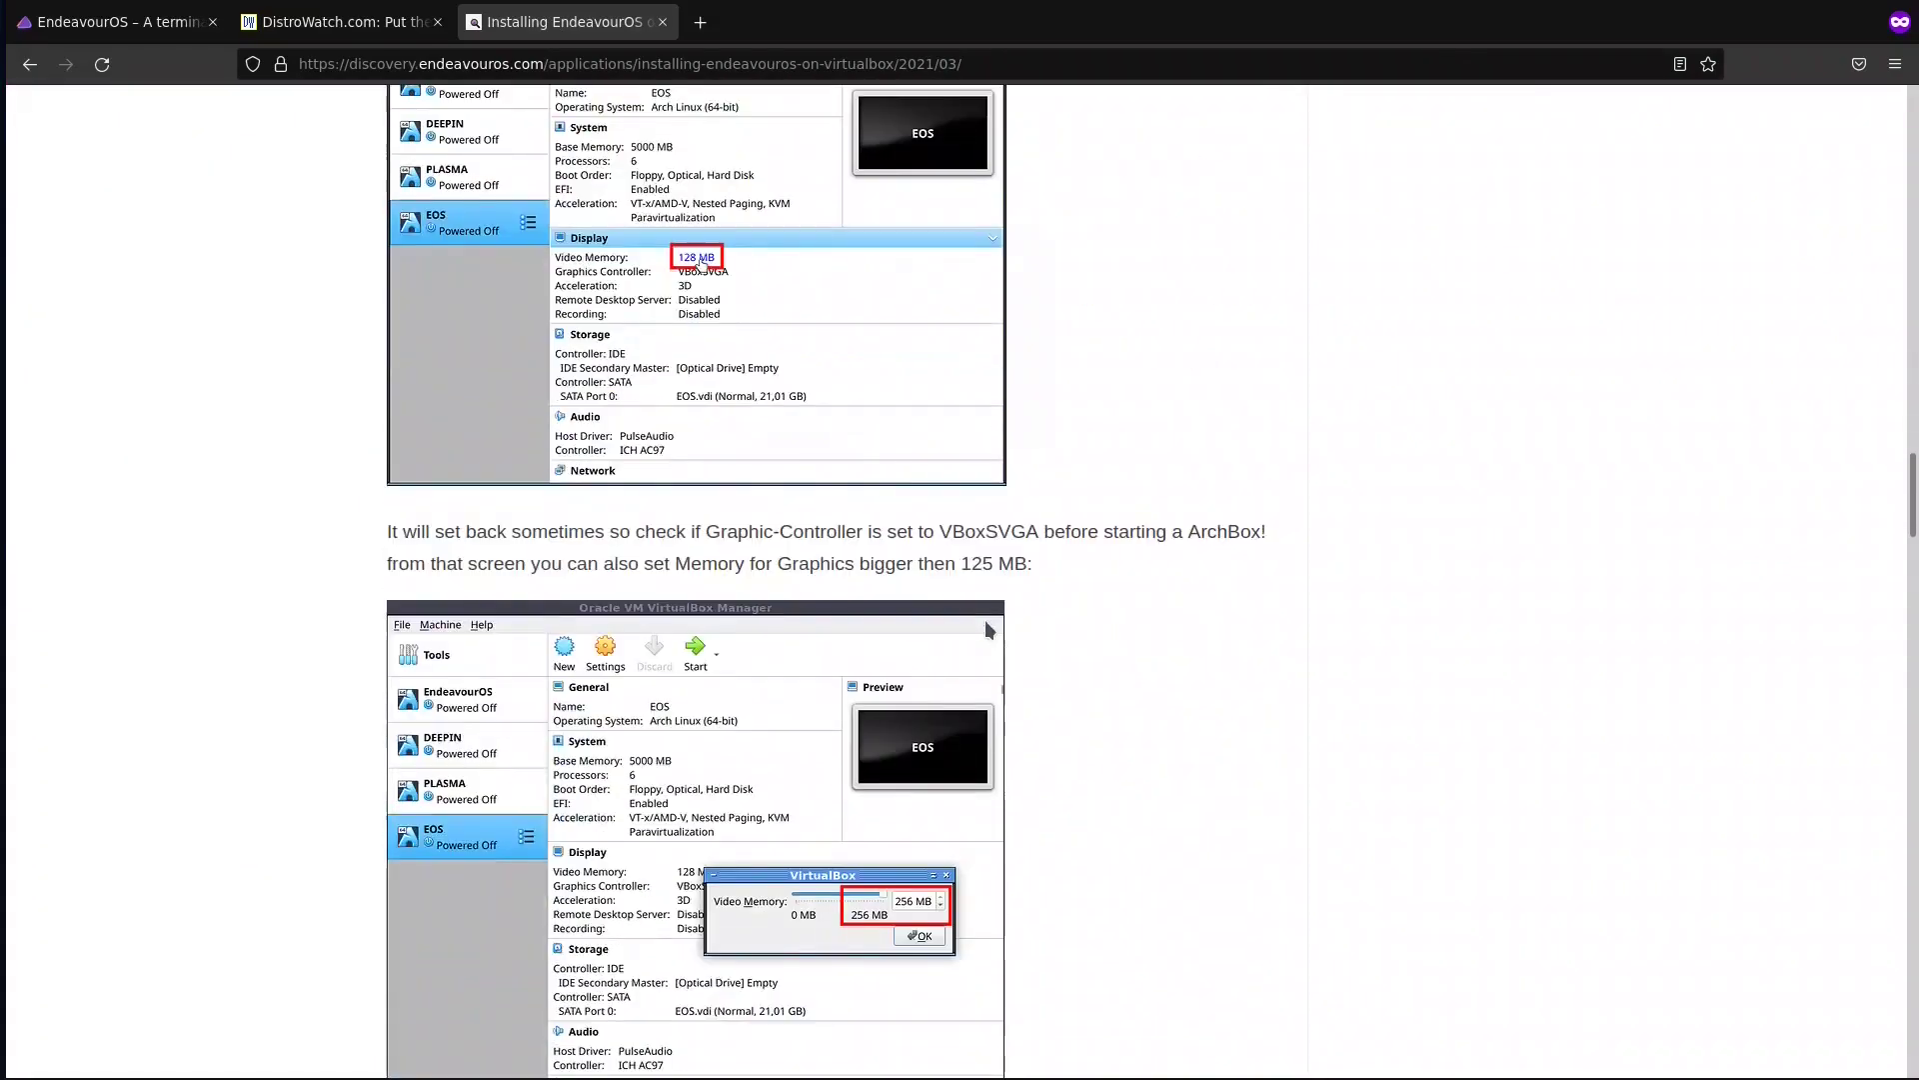
scroll(985, 620, down, 11)
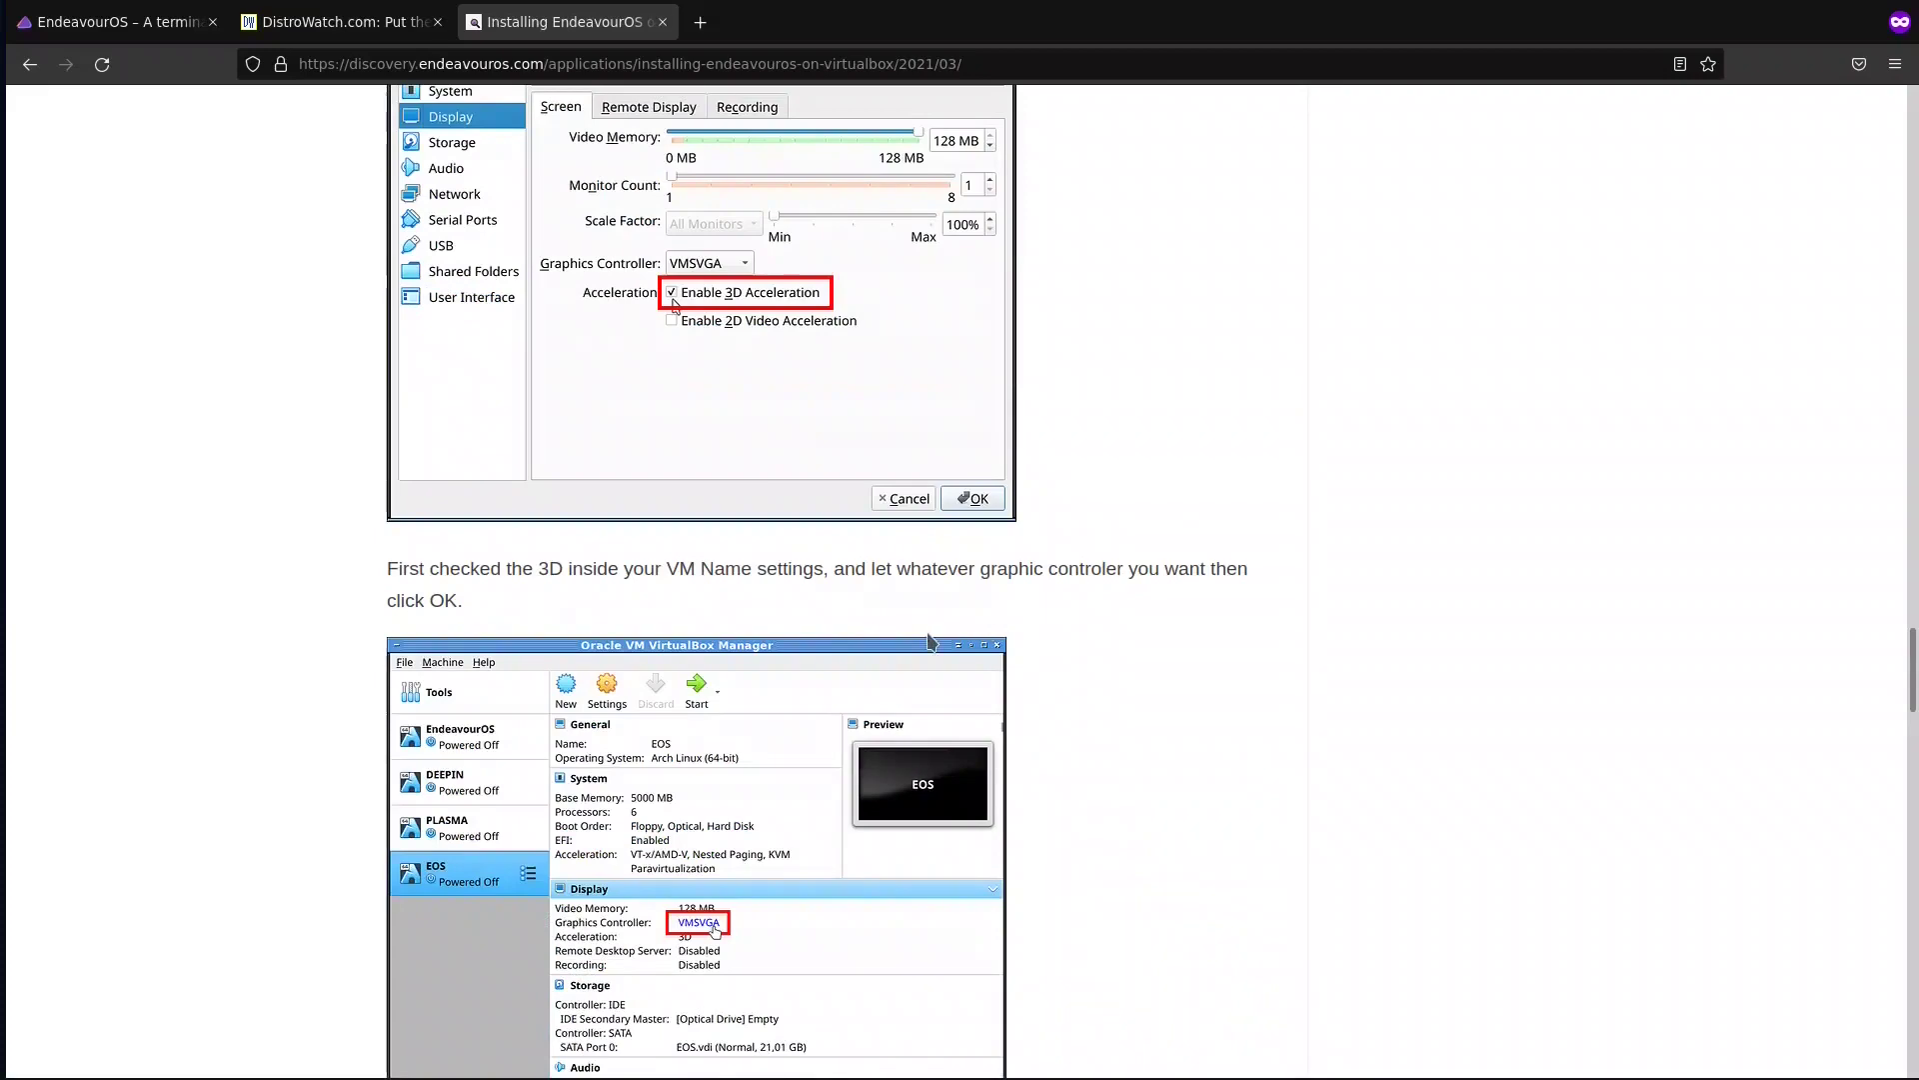
scroll(930, 640, down, 20)
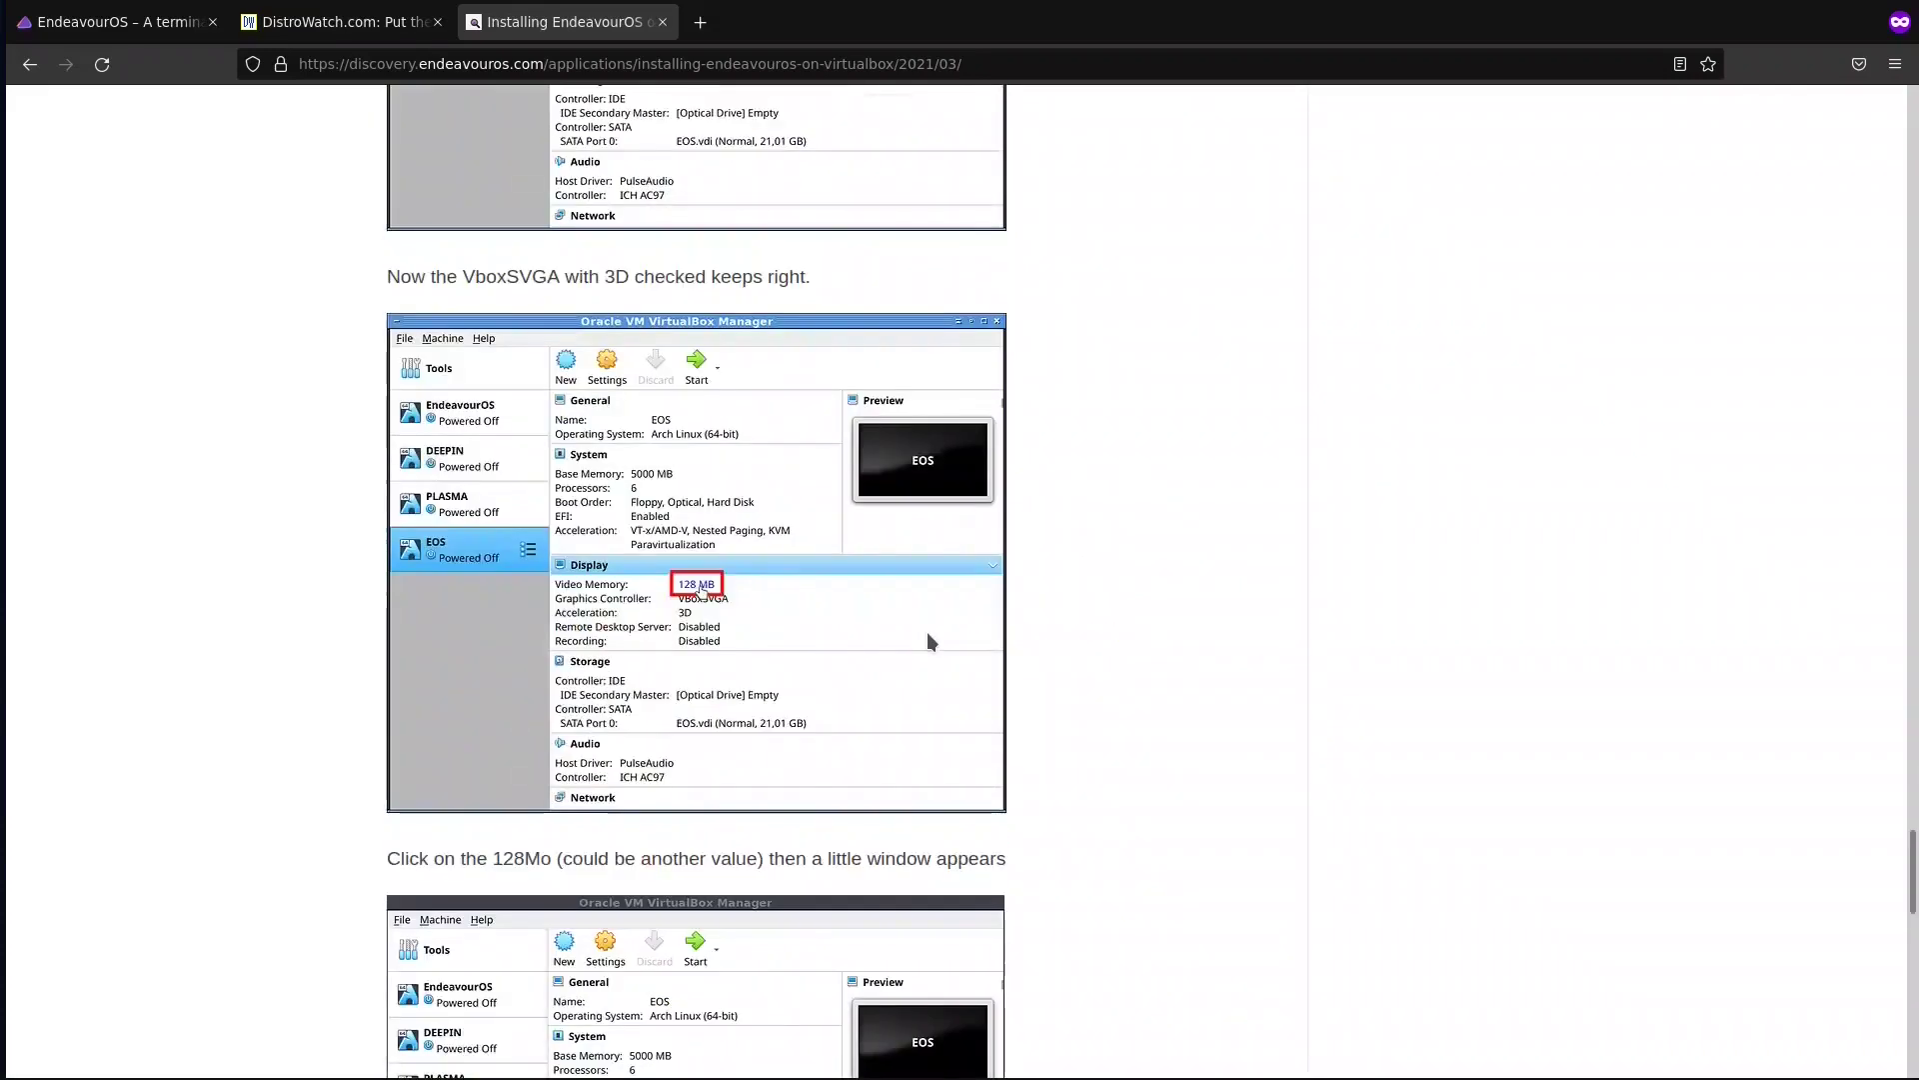
scroll(926, 632, down, 20)
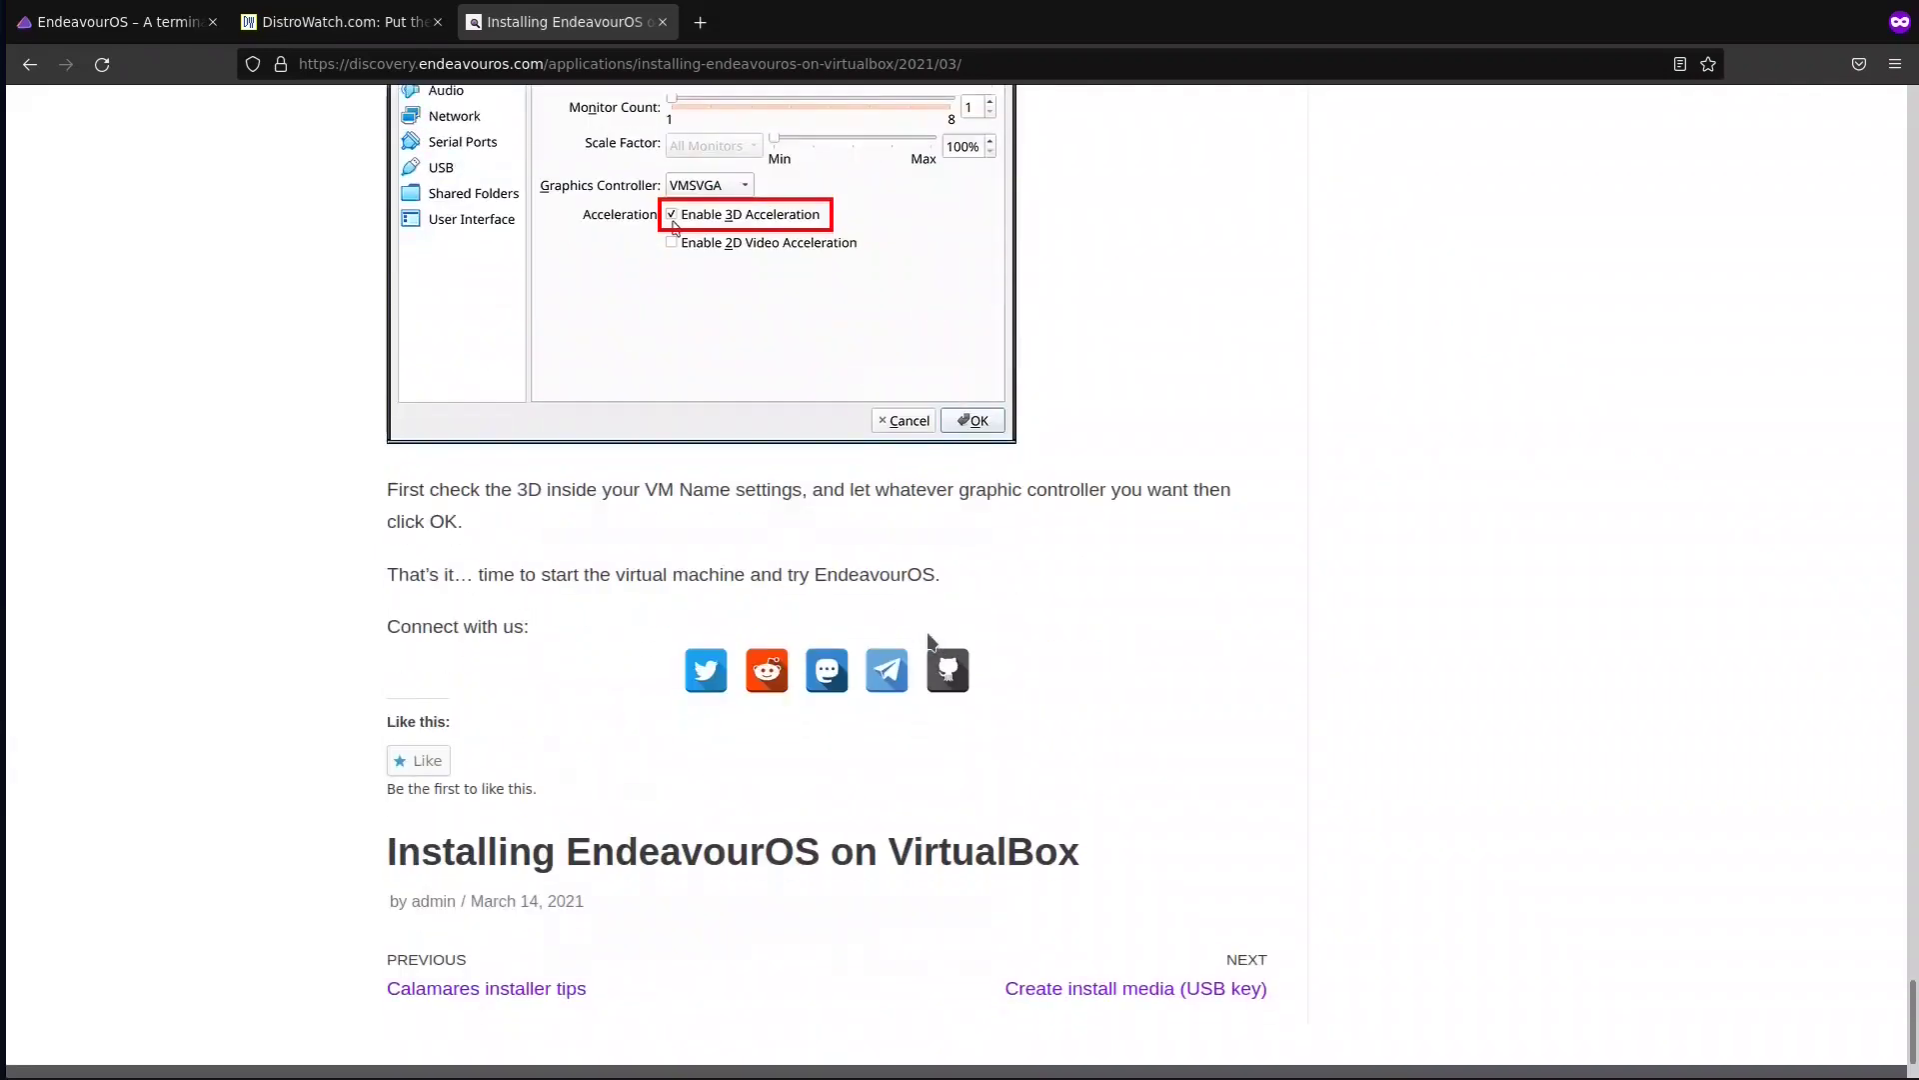
scroll(926, 632, up, 15)
scroll(928, 638, up, 20)
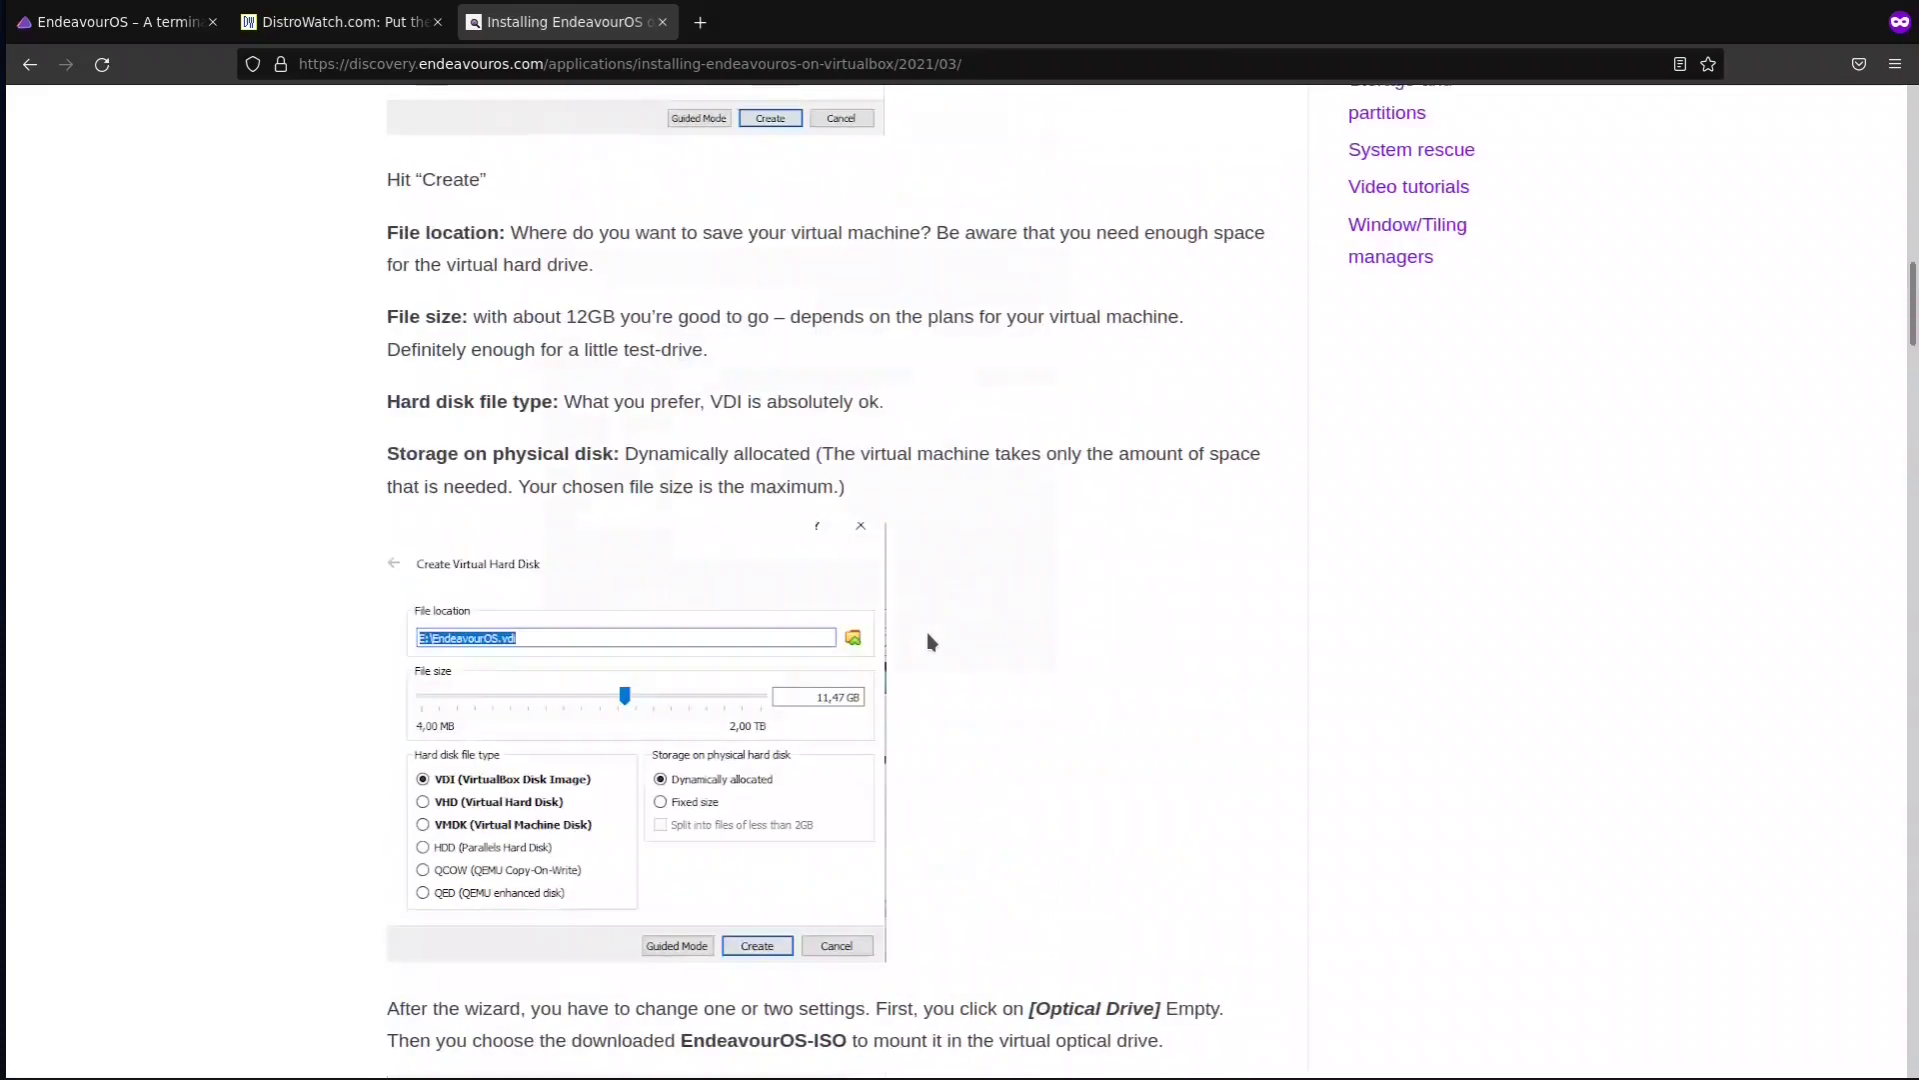
scroll(927, 631, up, 10)
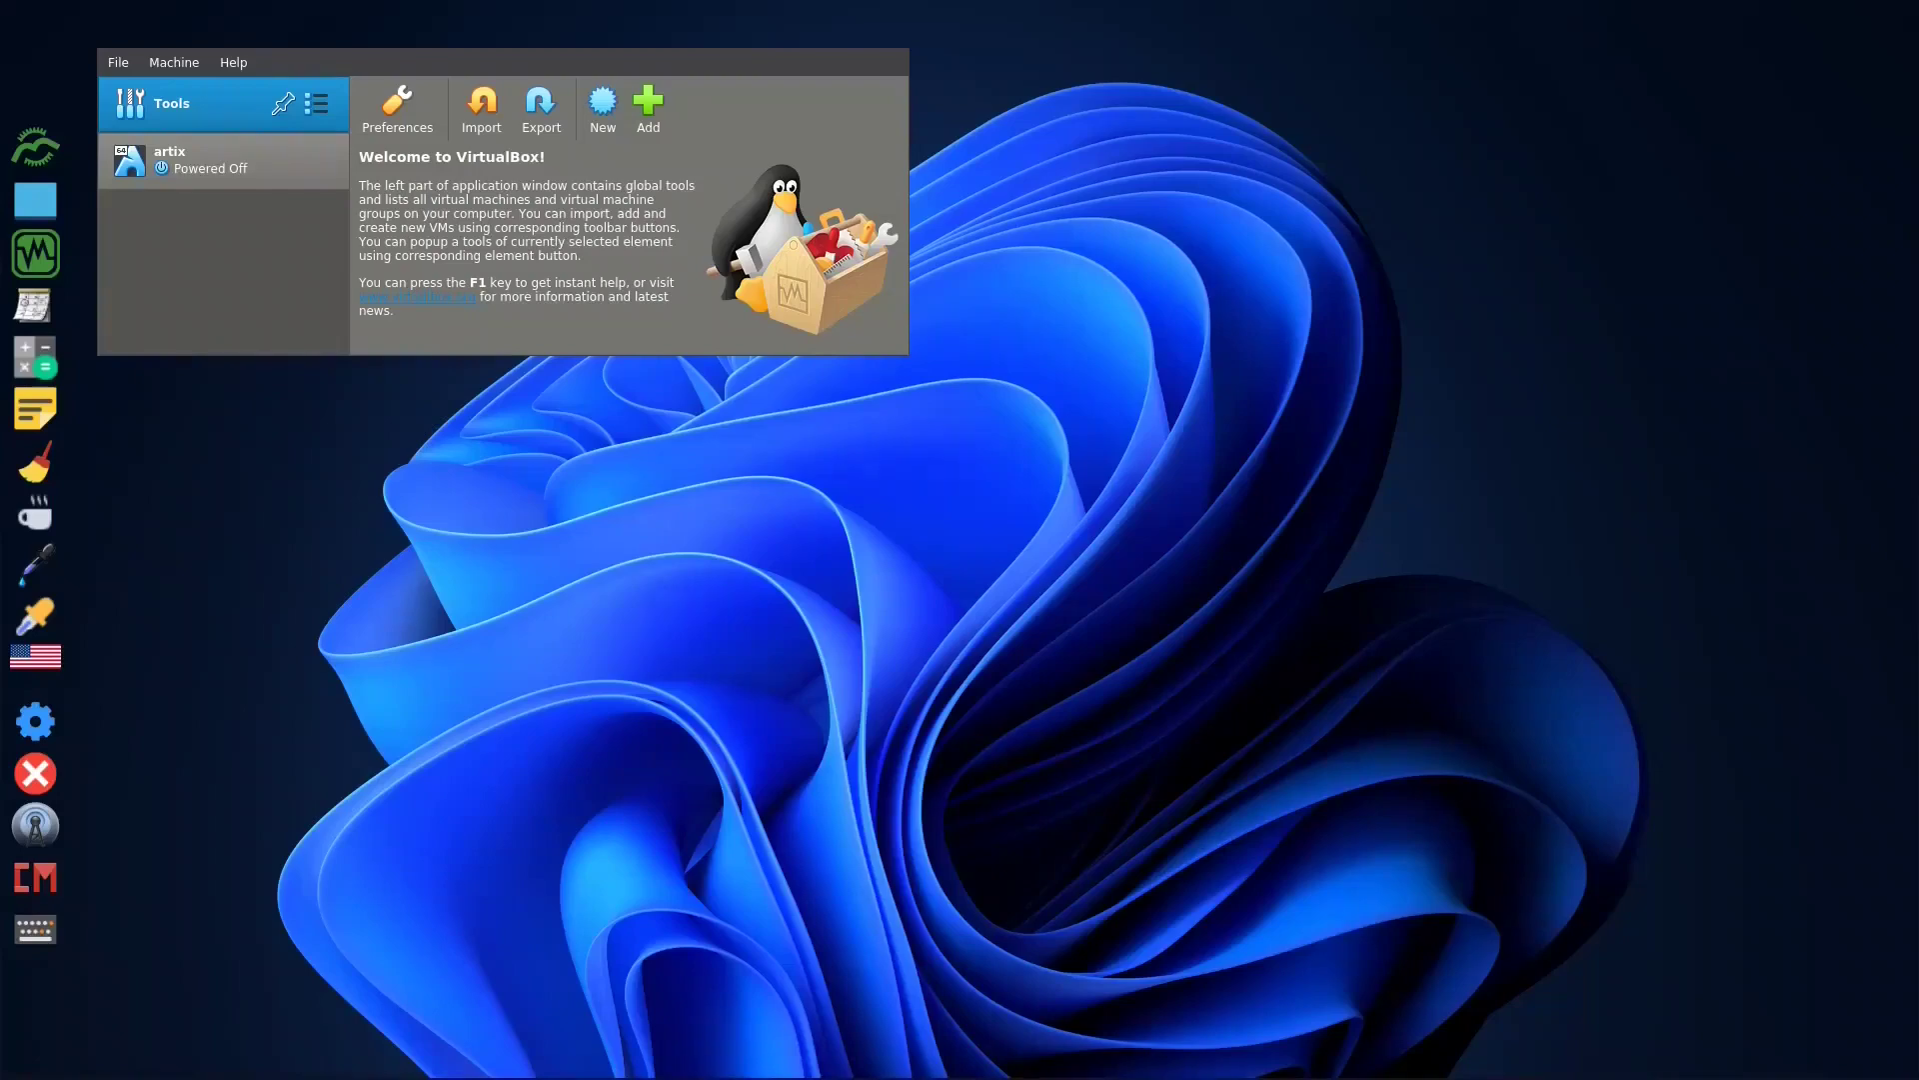
In VirtualBox, set up a new virtual machine named arch as Linux, Arch Linux (64-bit), with 2048 MB of memory
click(603, 110)
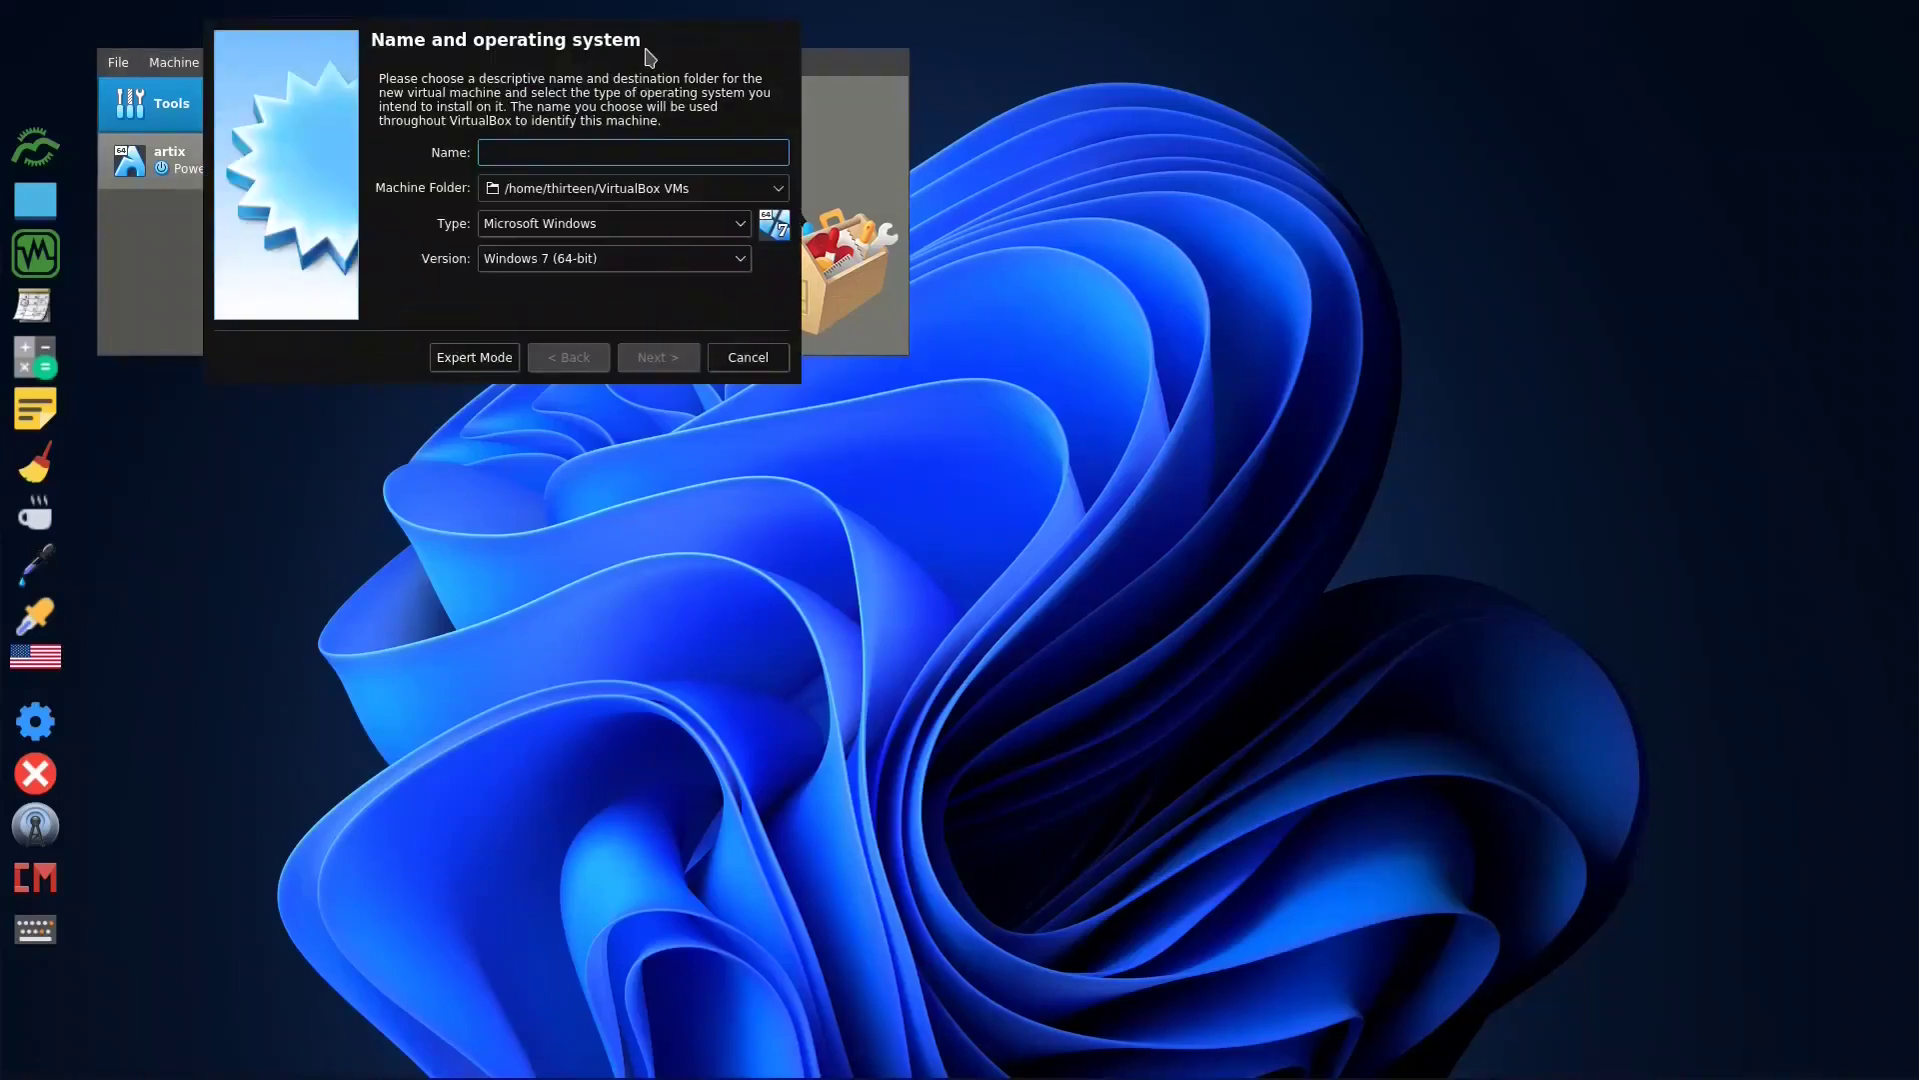
drag(650, 55, 1084, 534)
text(arc)
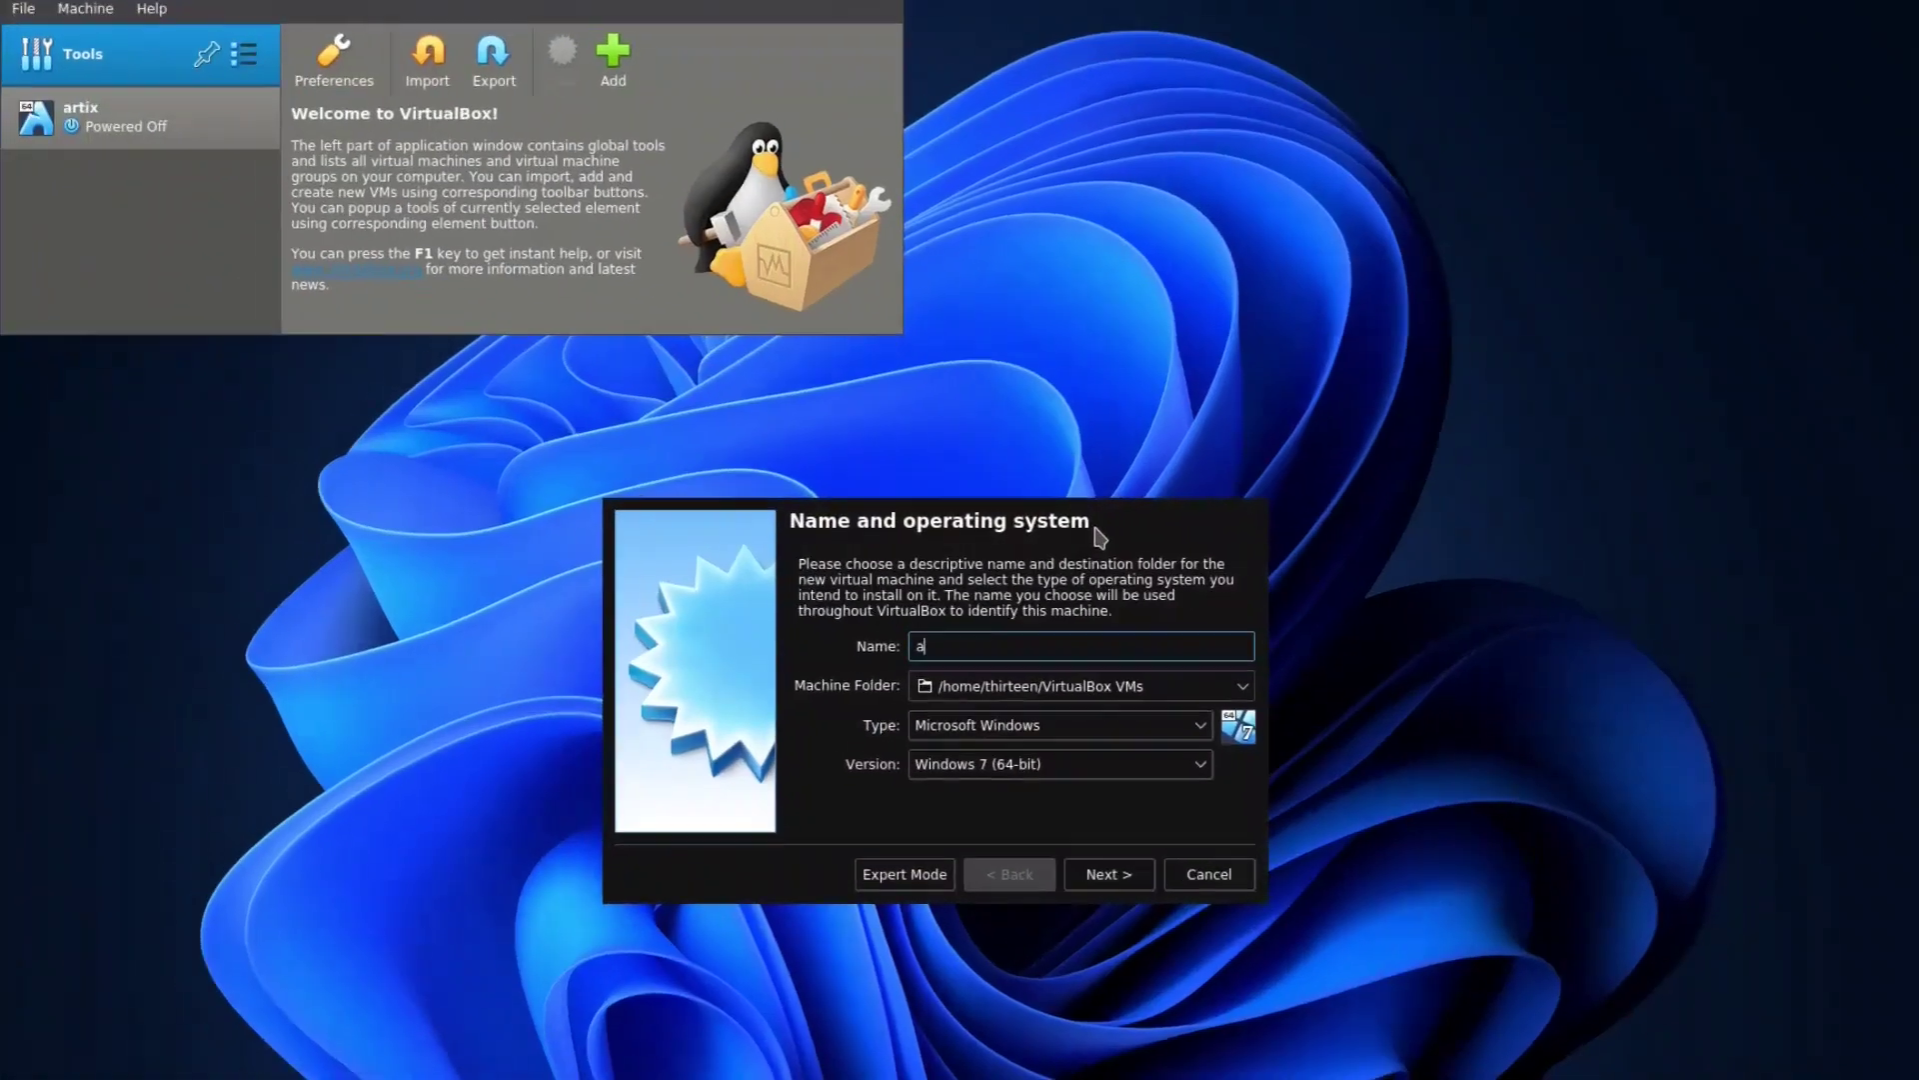
text(h)
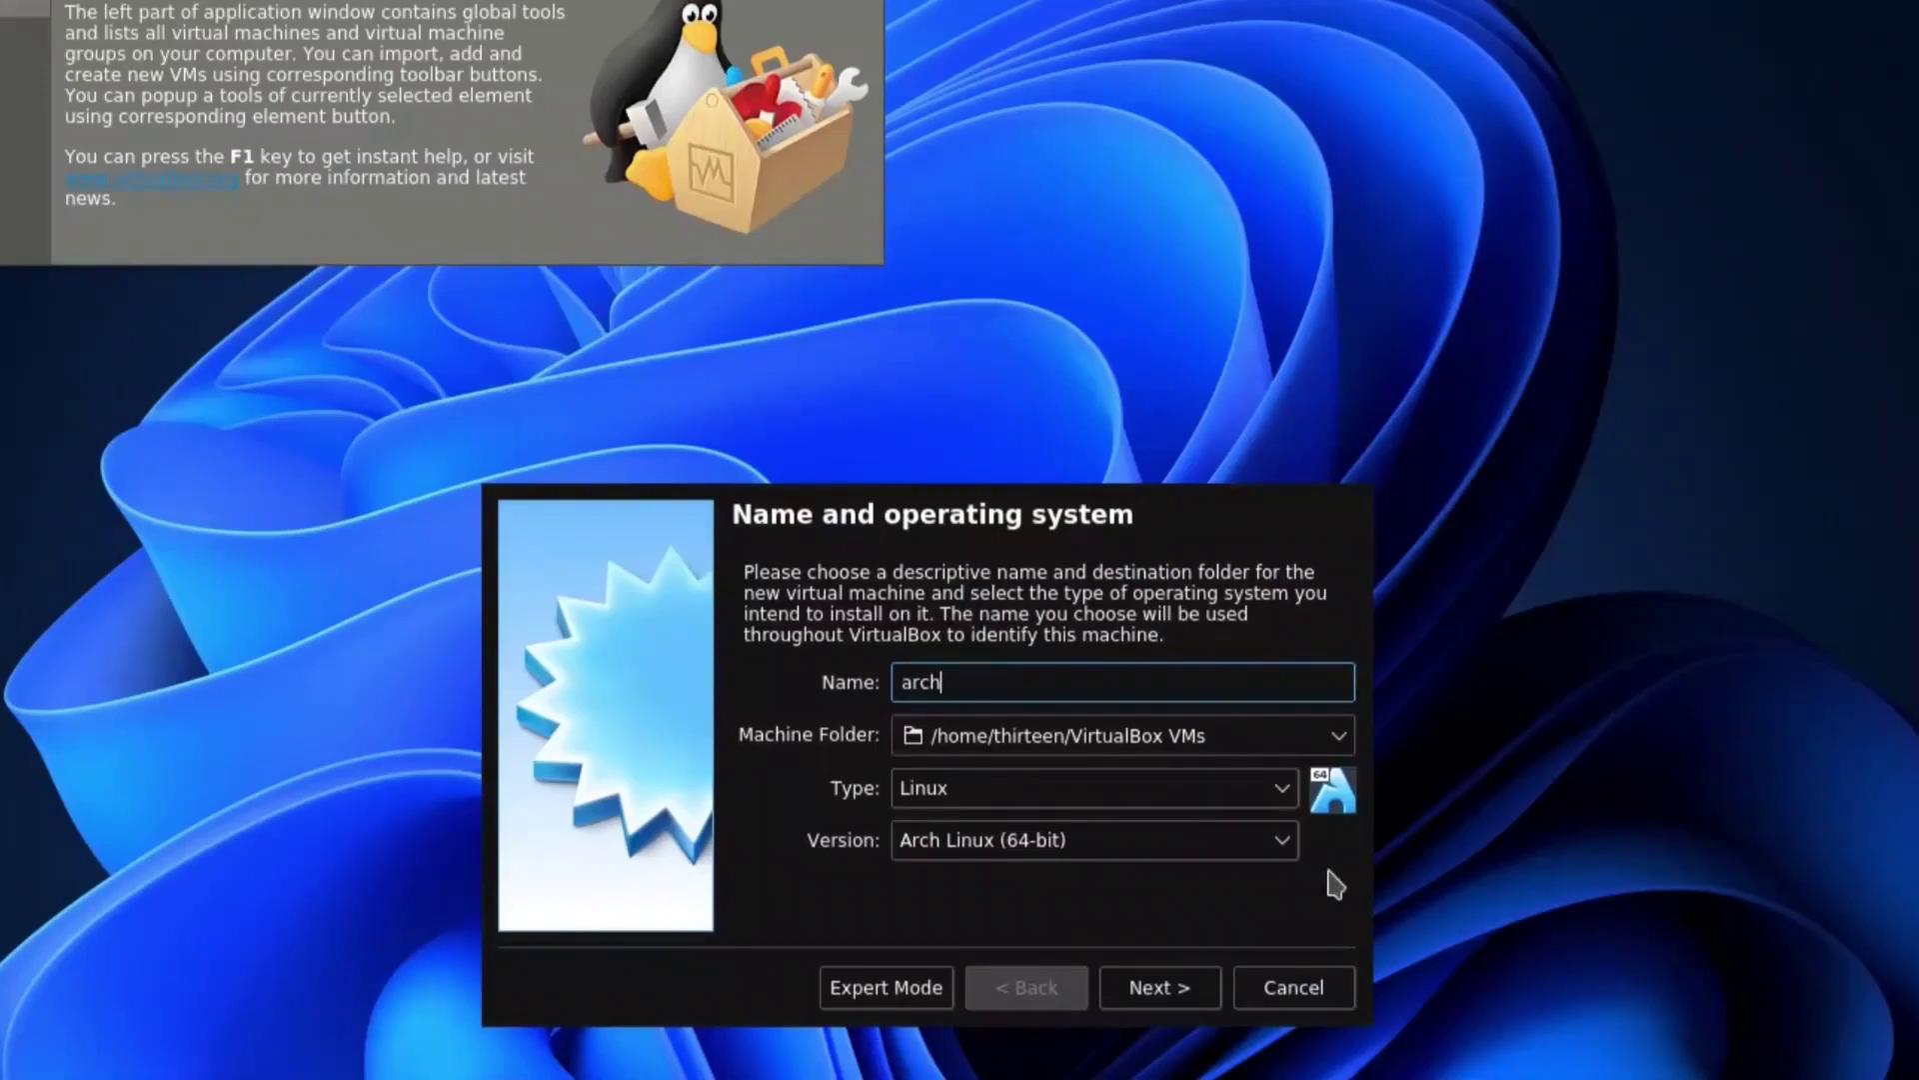
click(1184, 990)
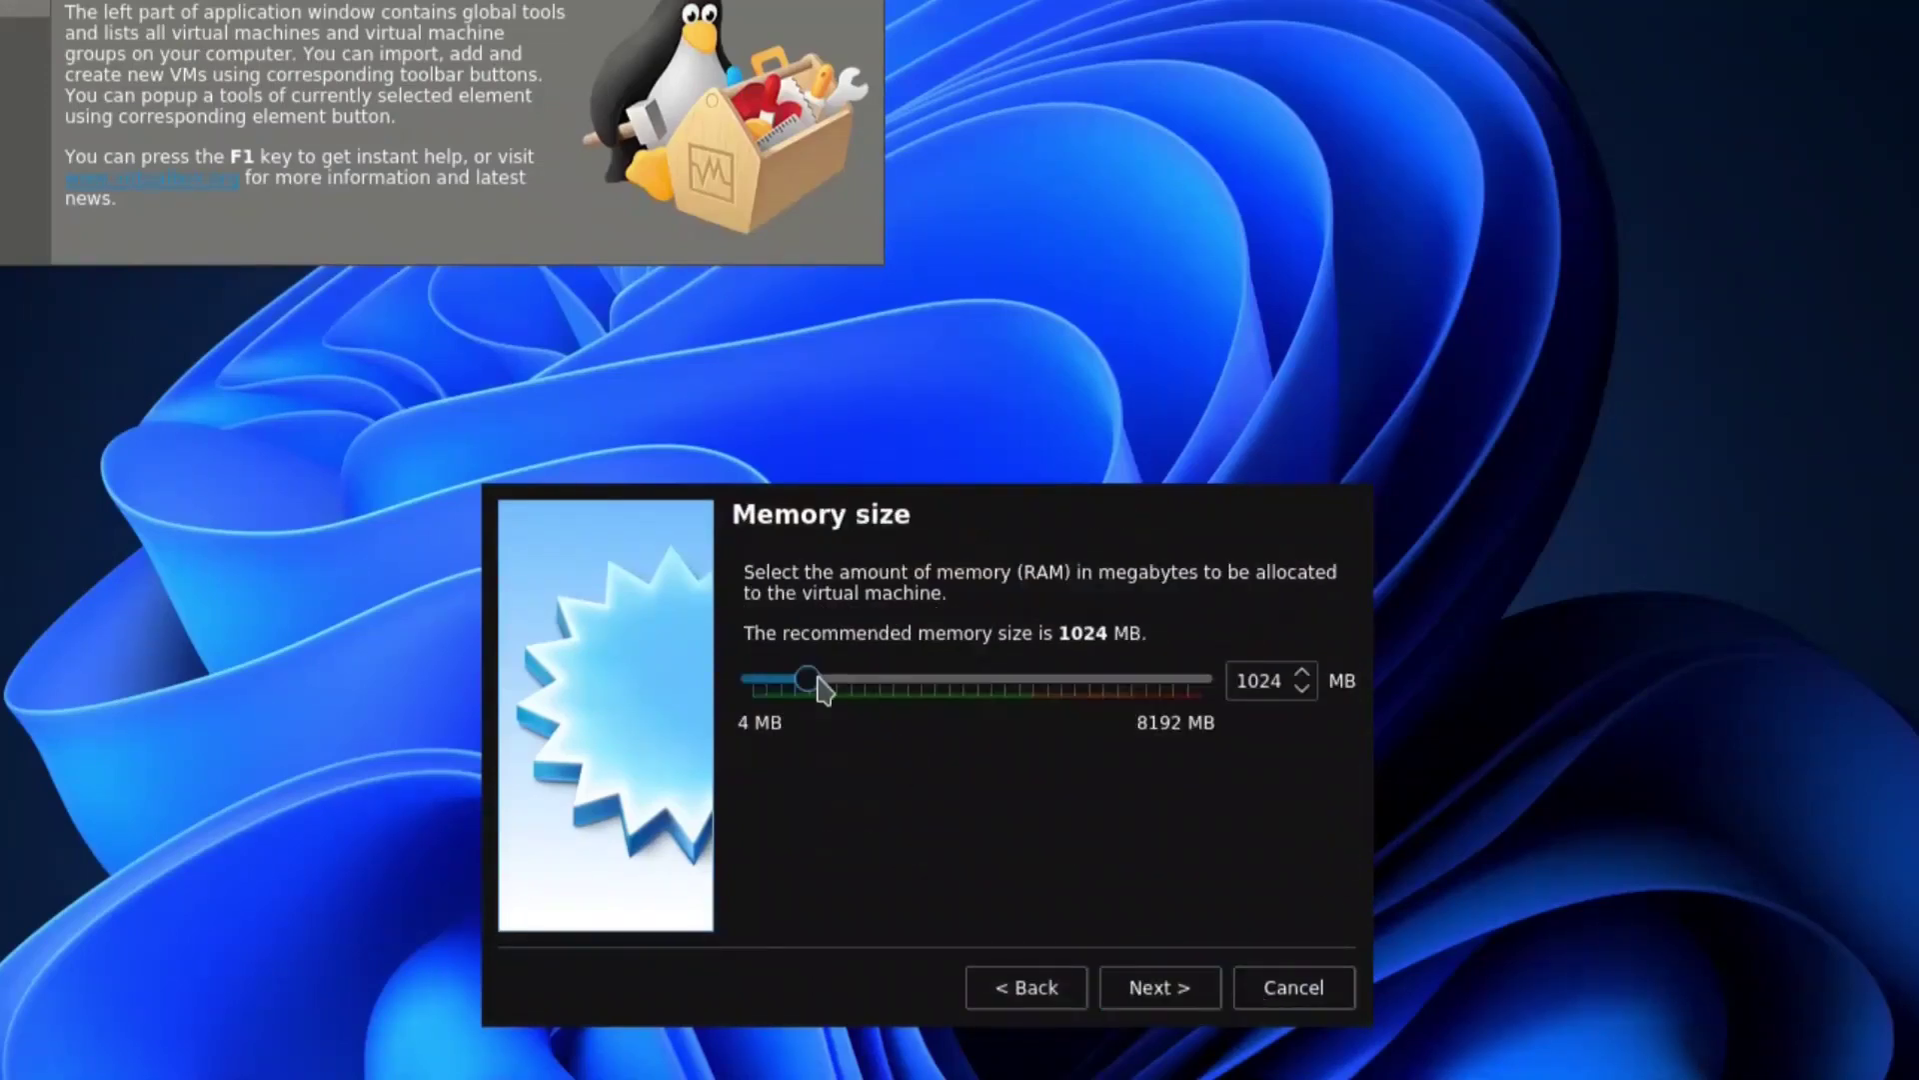
drag(808, 680, 865, 690)
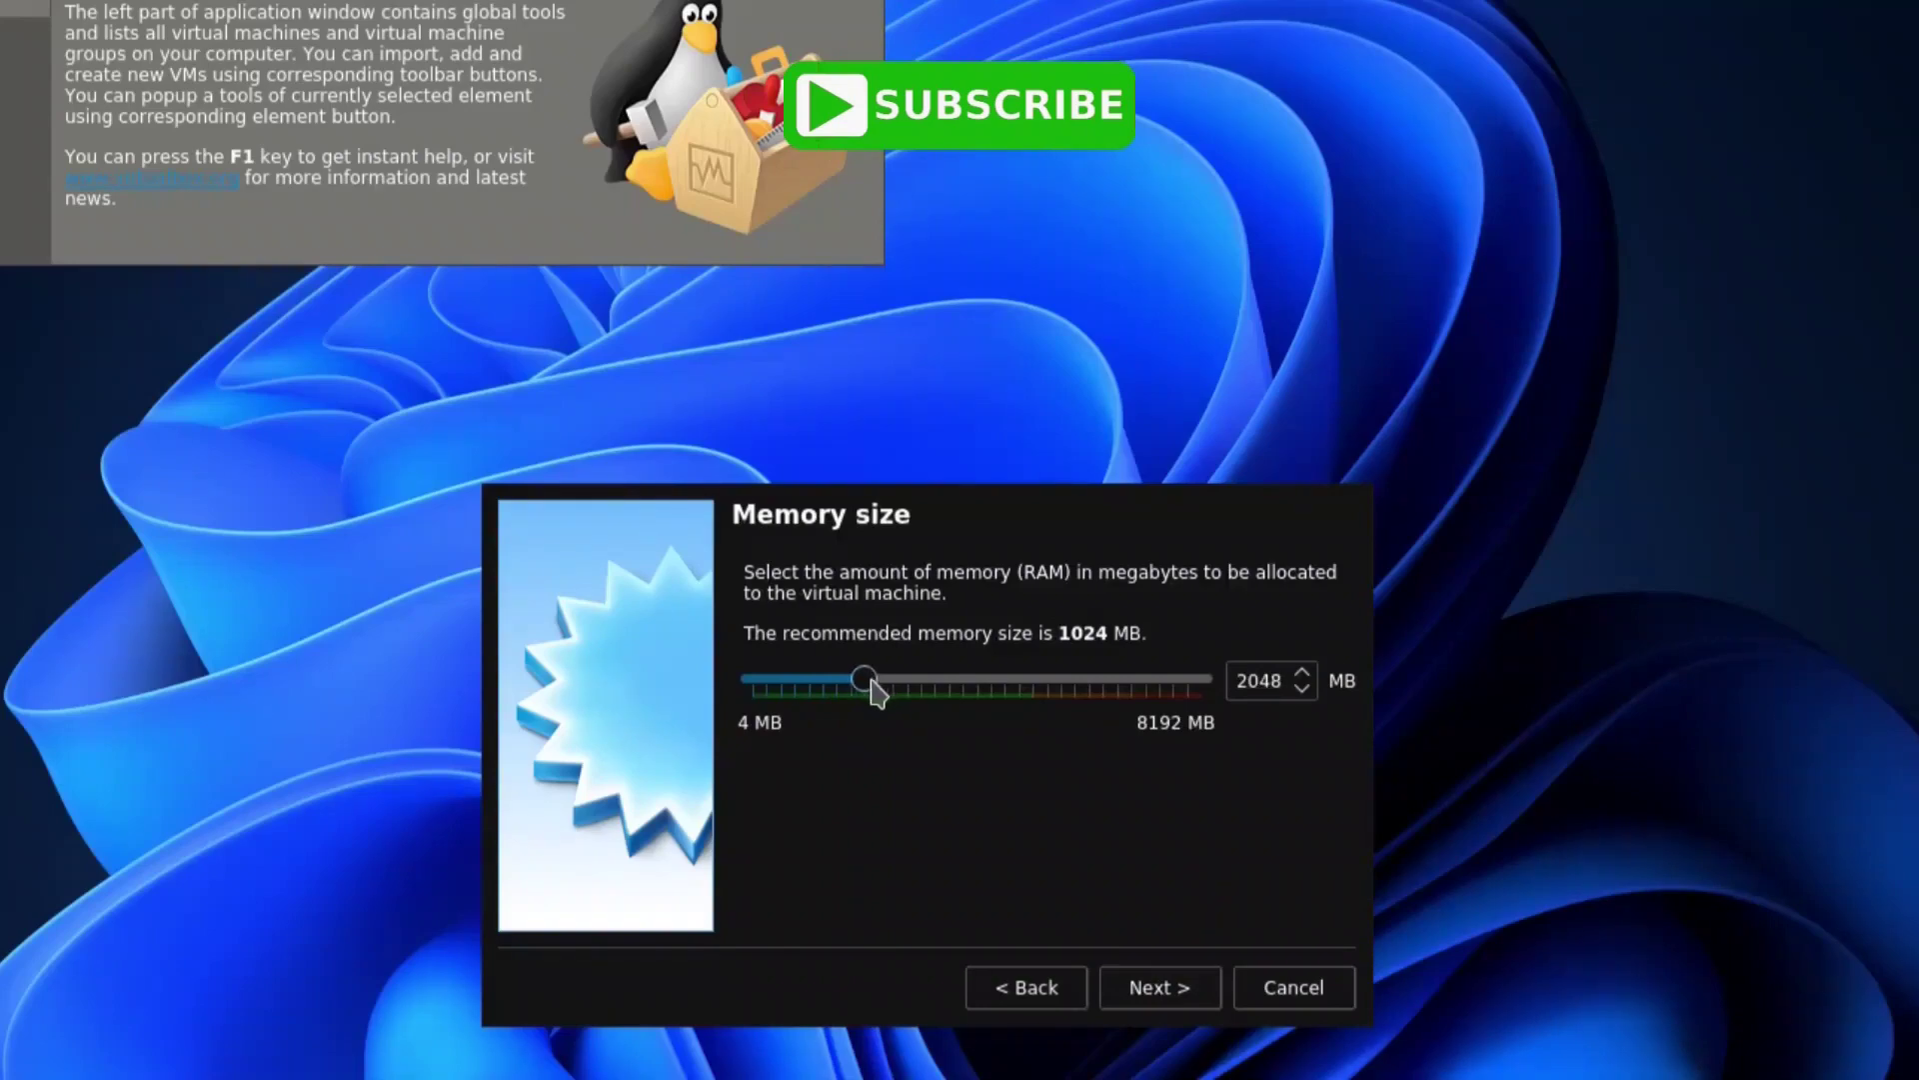
click(1150, 978)
Create a dynamically allocated VDI hard disk of 14.46 GB for the arch machine, and enlarge the manager window to show its details
click(1162, 1000)
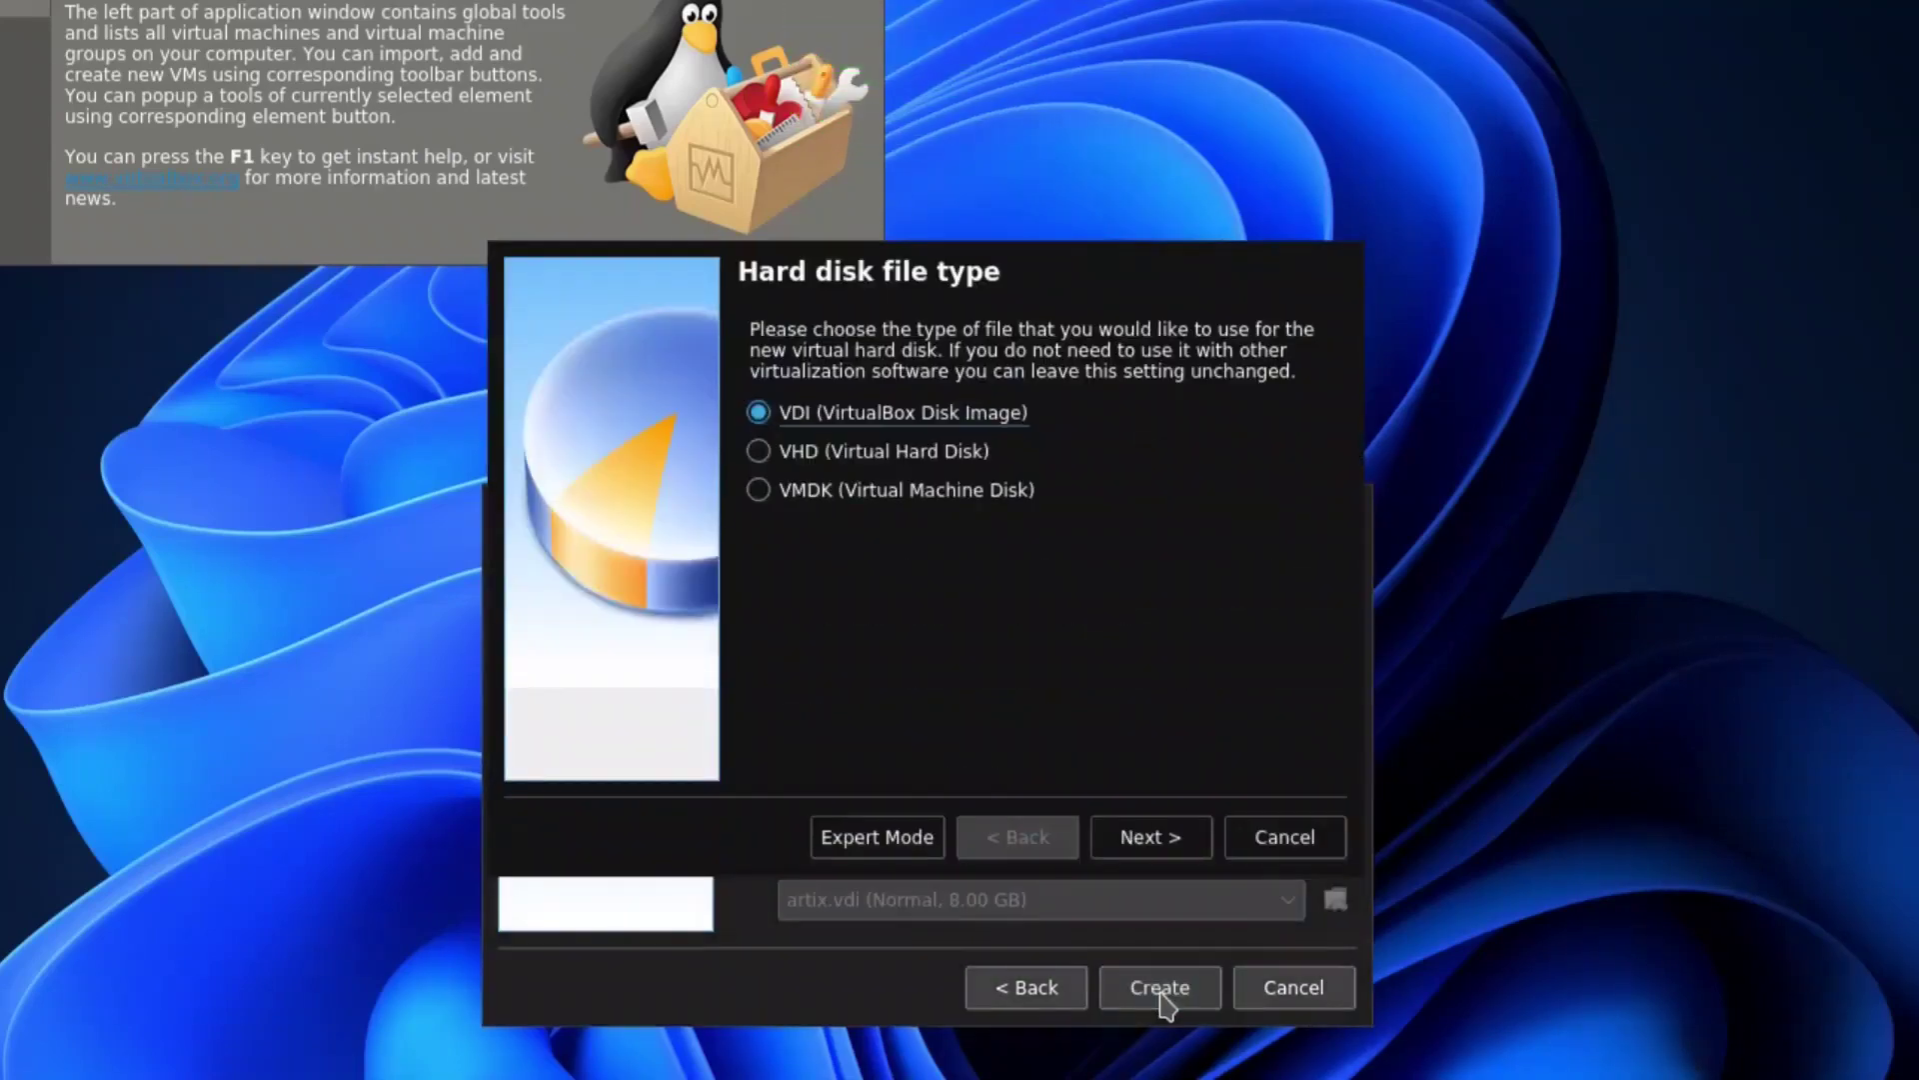
click(1169, 840)
click(1171, 842)
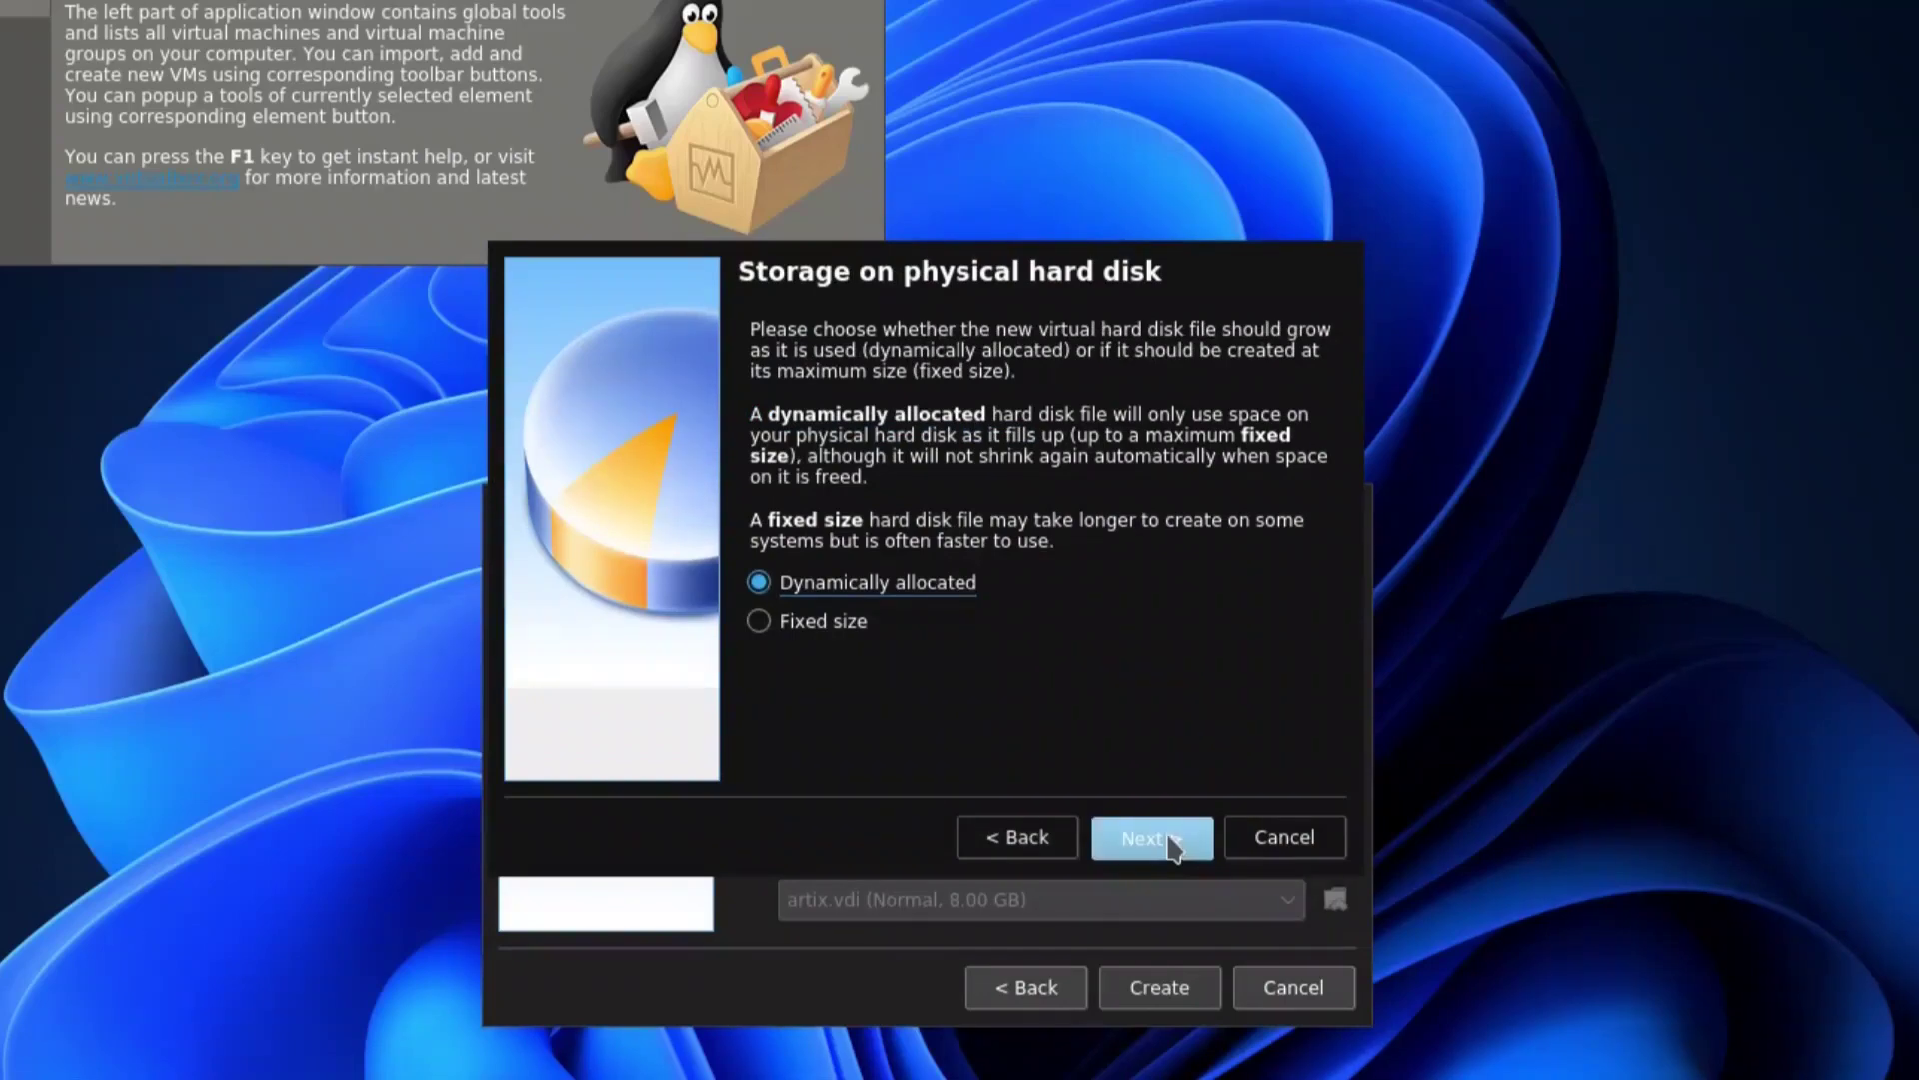
drag(1002, 549, 1025, 551)
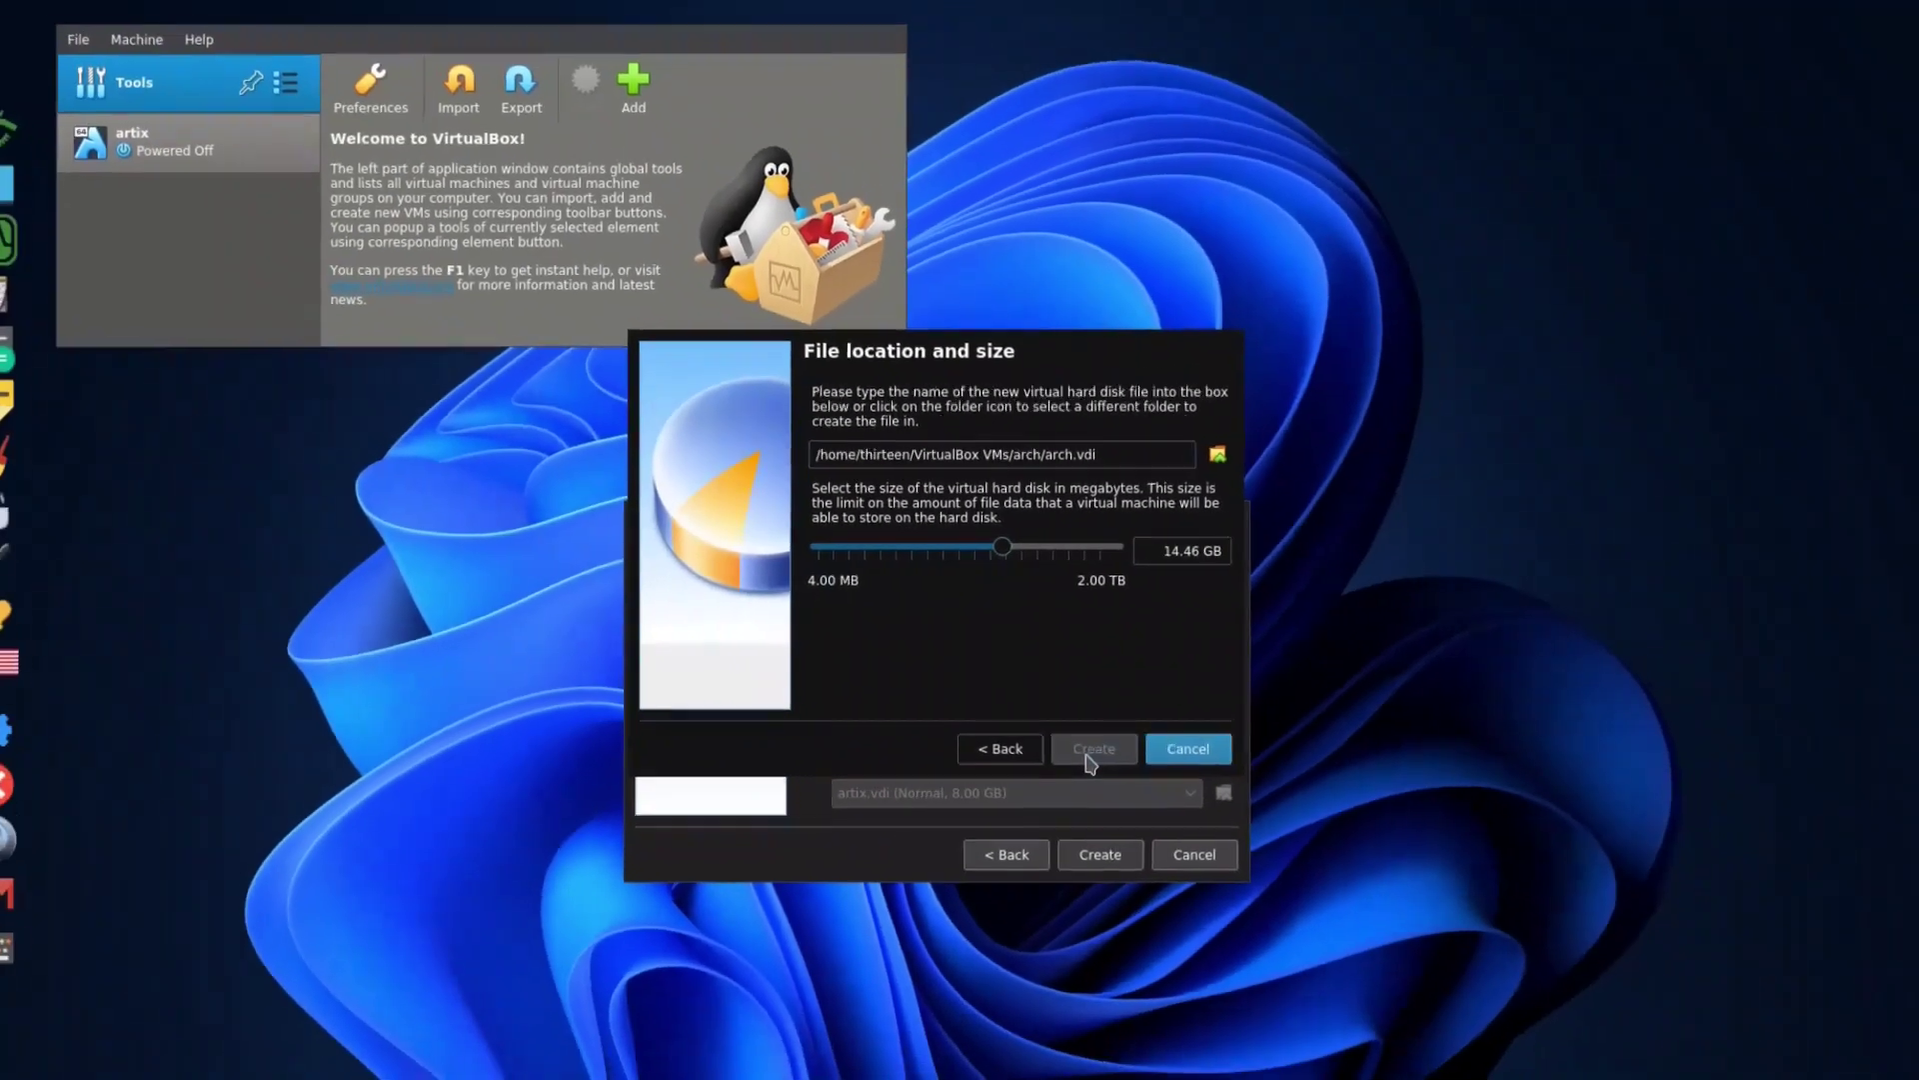
click(1139, 820)
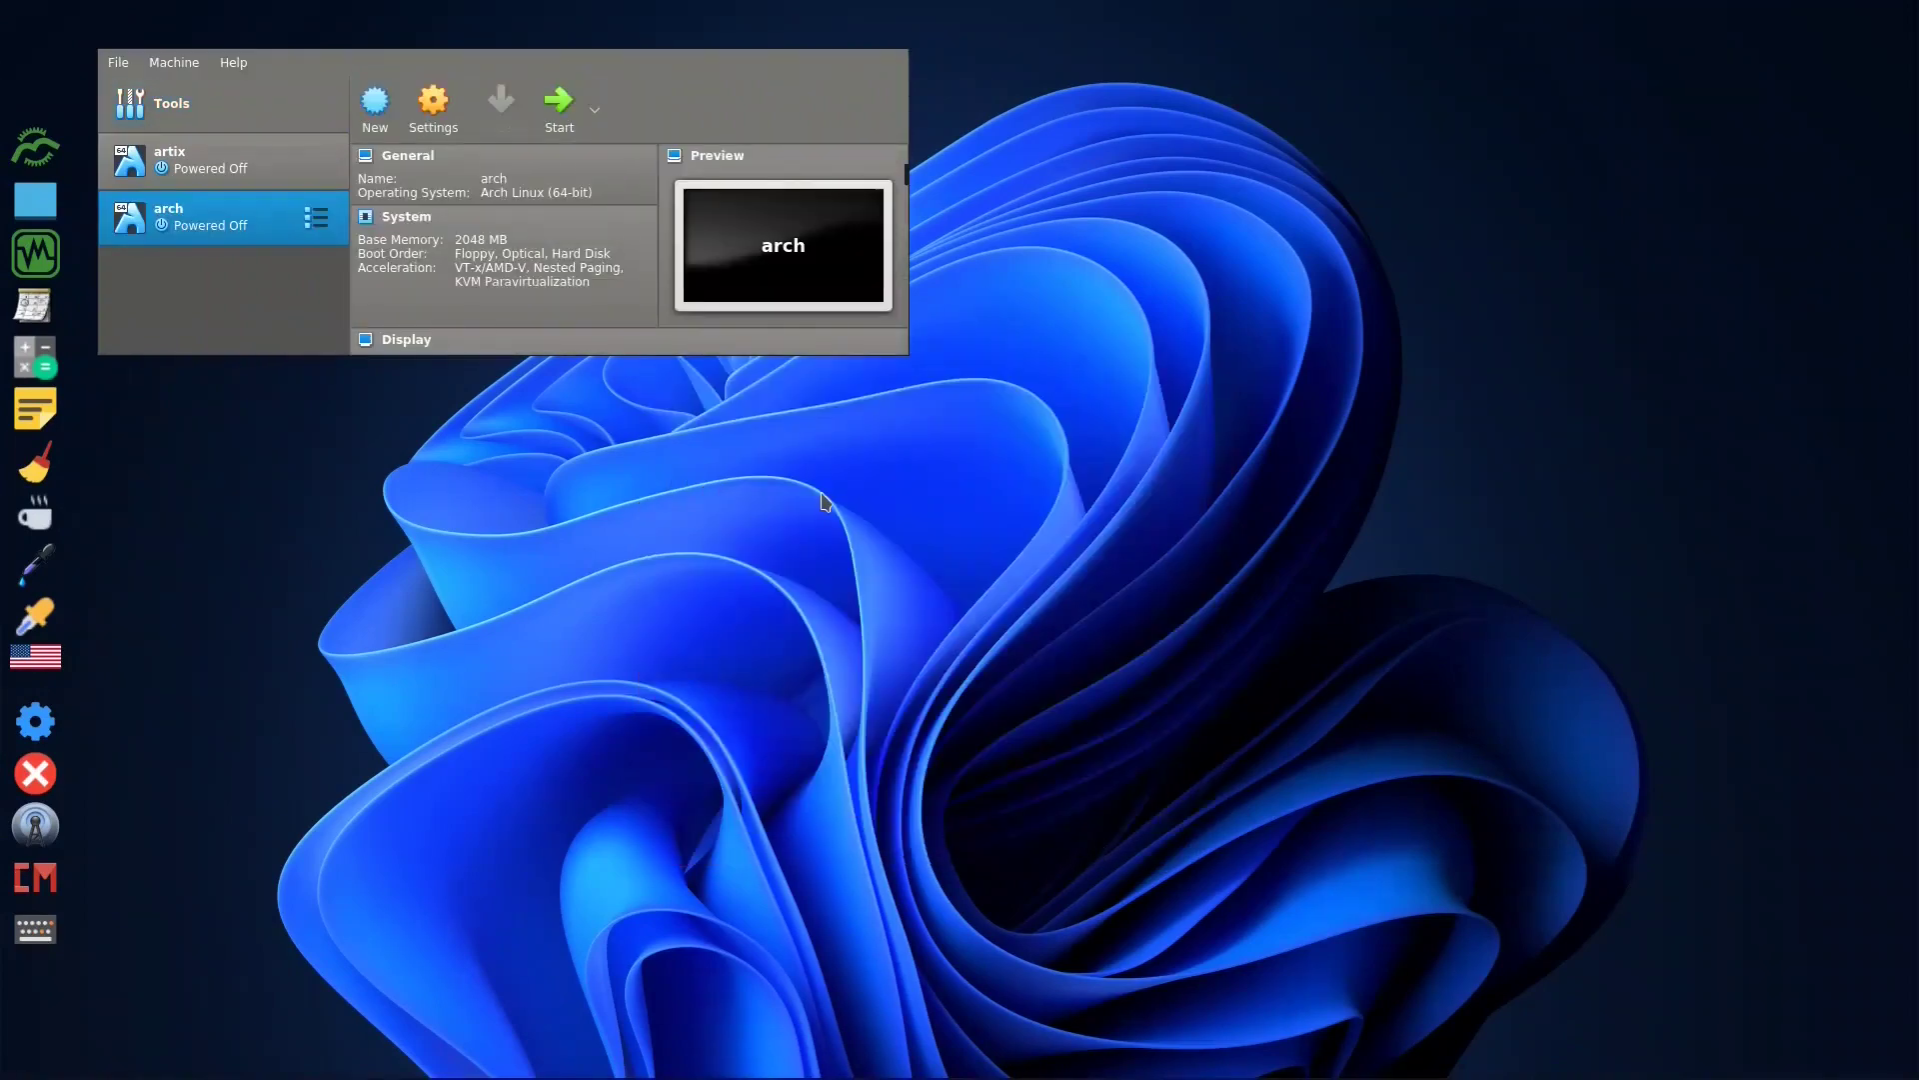
drag(903, 345, 1177, 703)
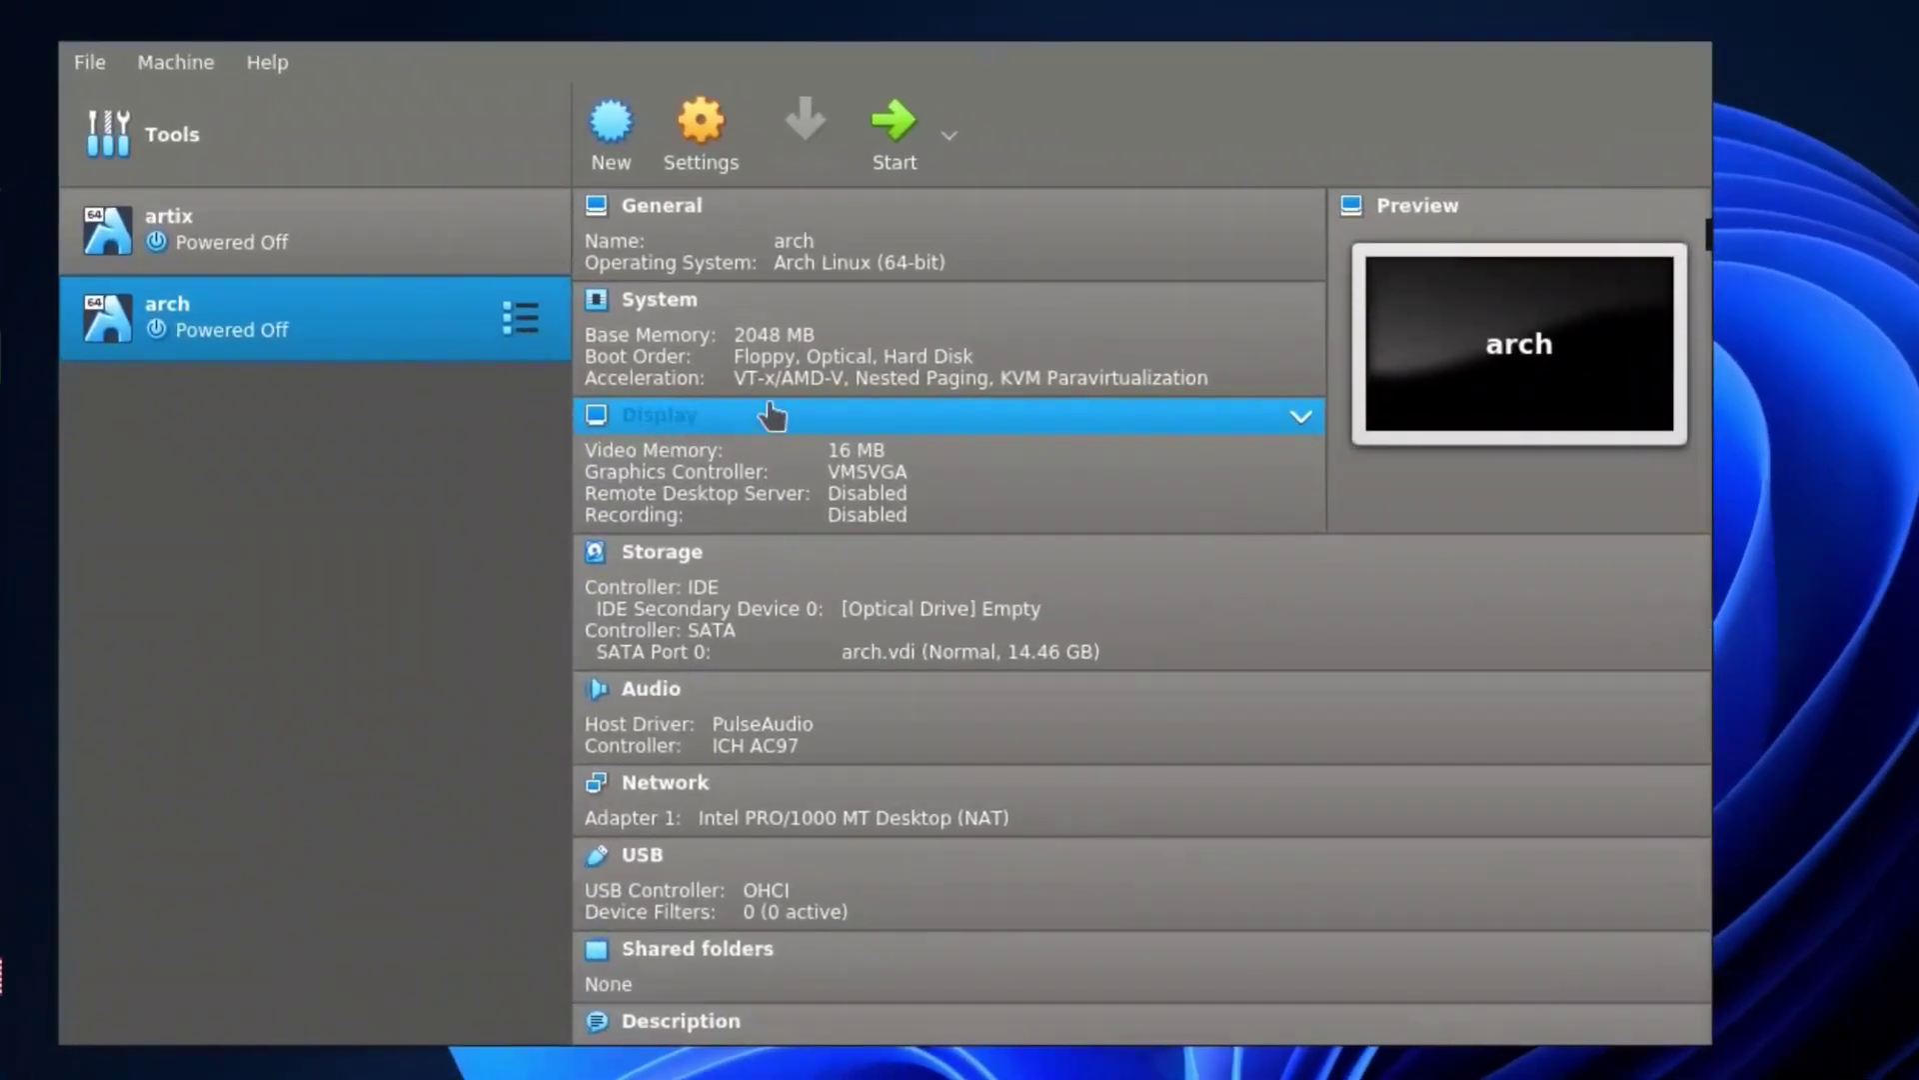
Set the arch machine's display to 128 MB of video memory, the VBoxSVGA graphics controller and 3D acceleration
click(727, 414)
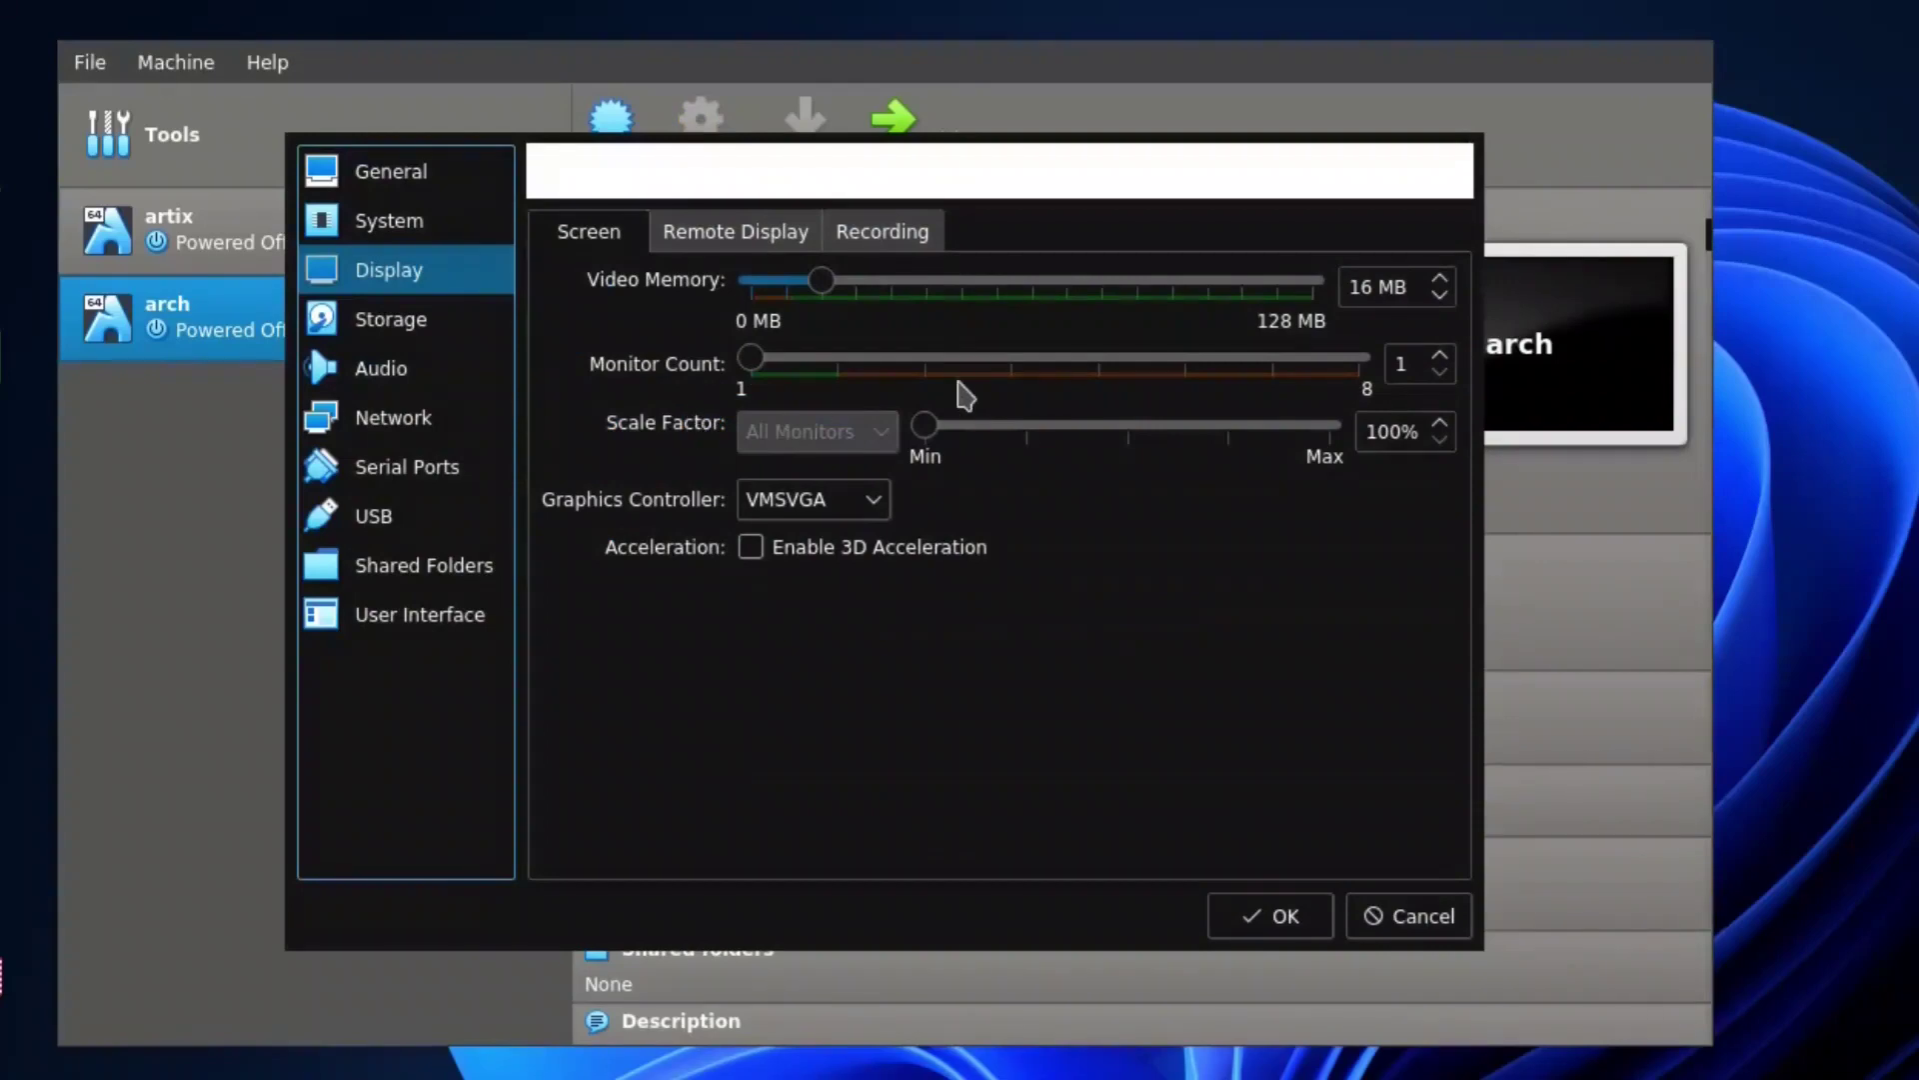
drag(831, 291, 1351, 326)
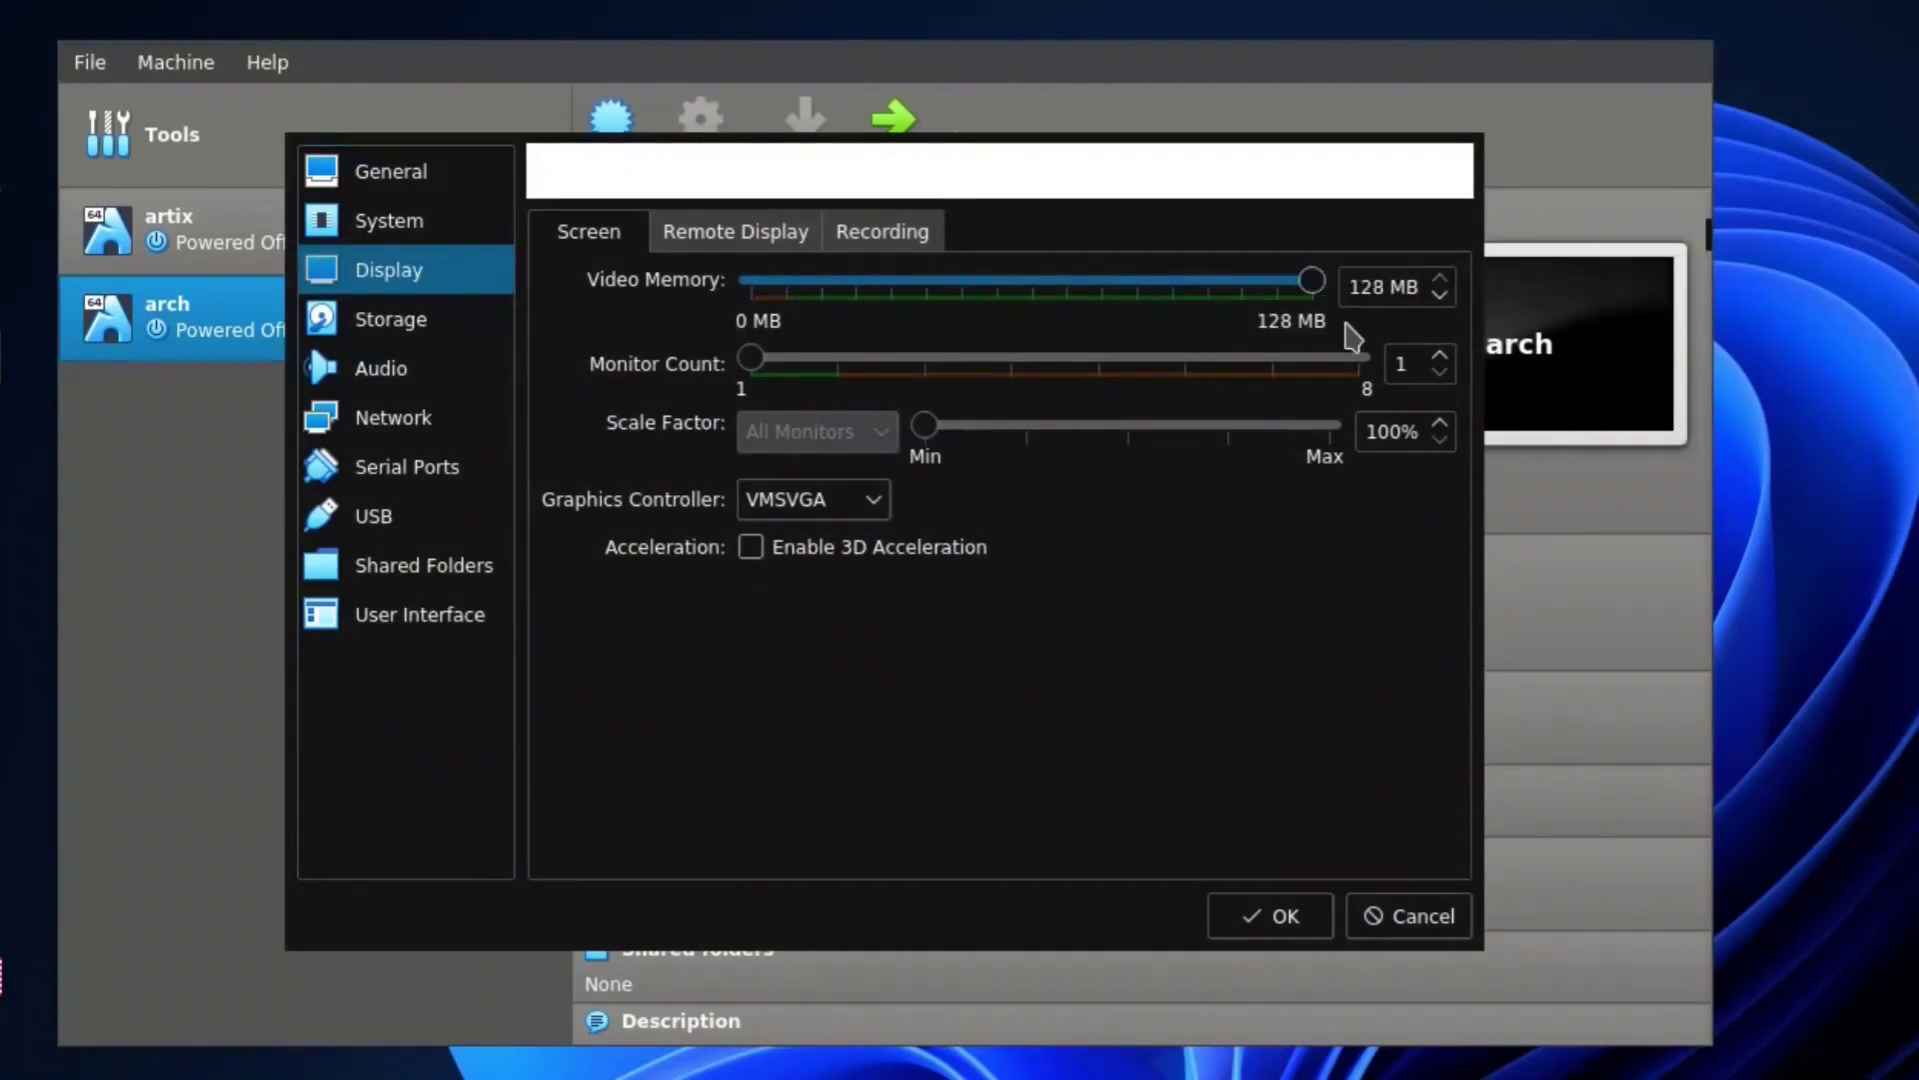
click(871, 500)
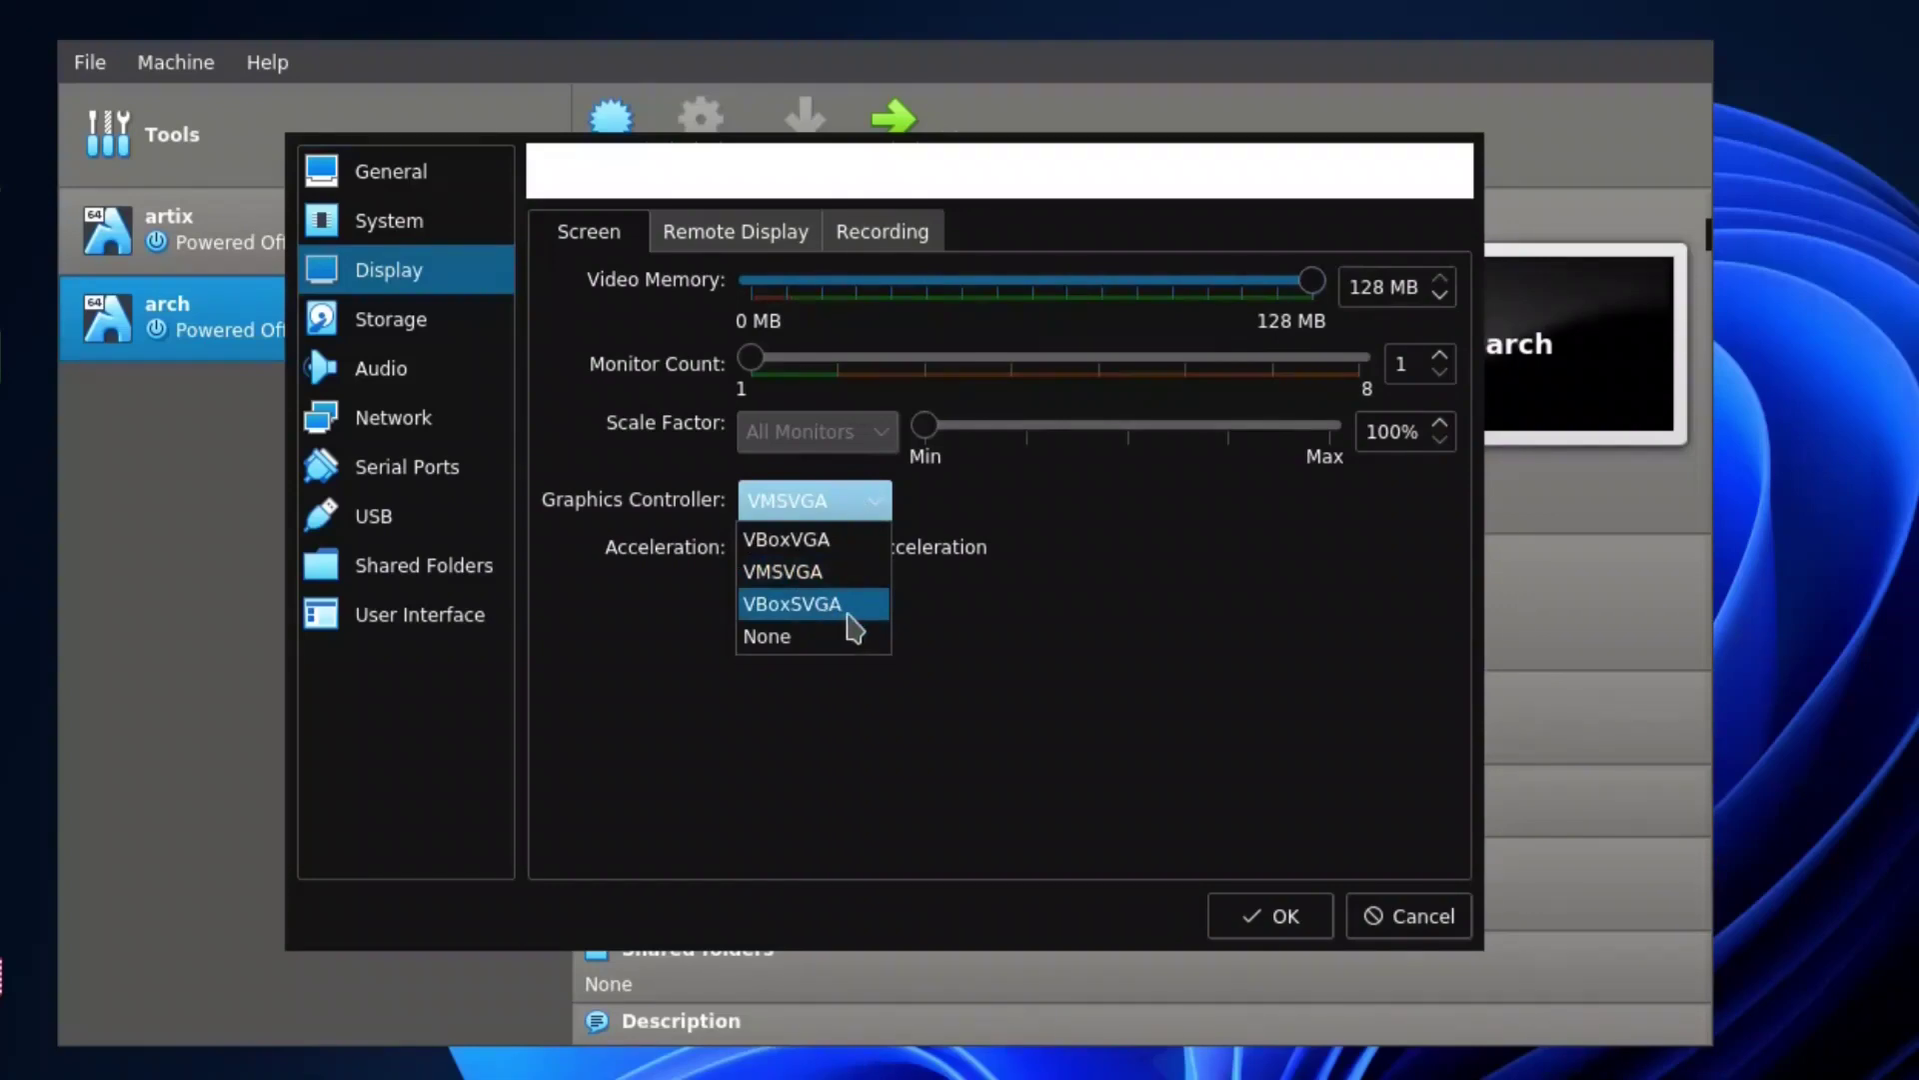
click(847, 614)
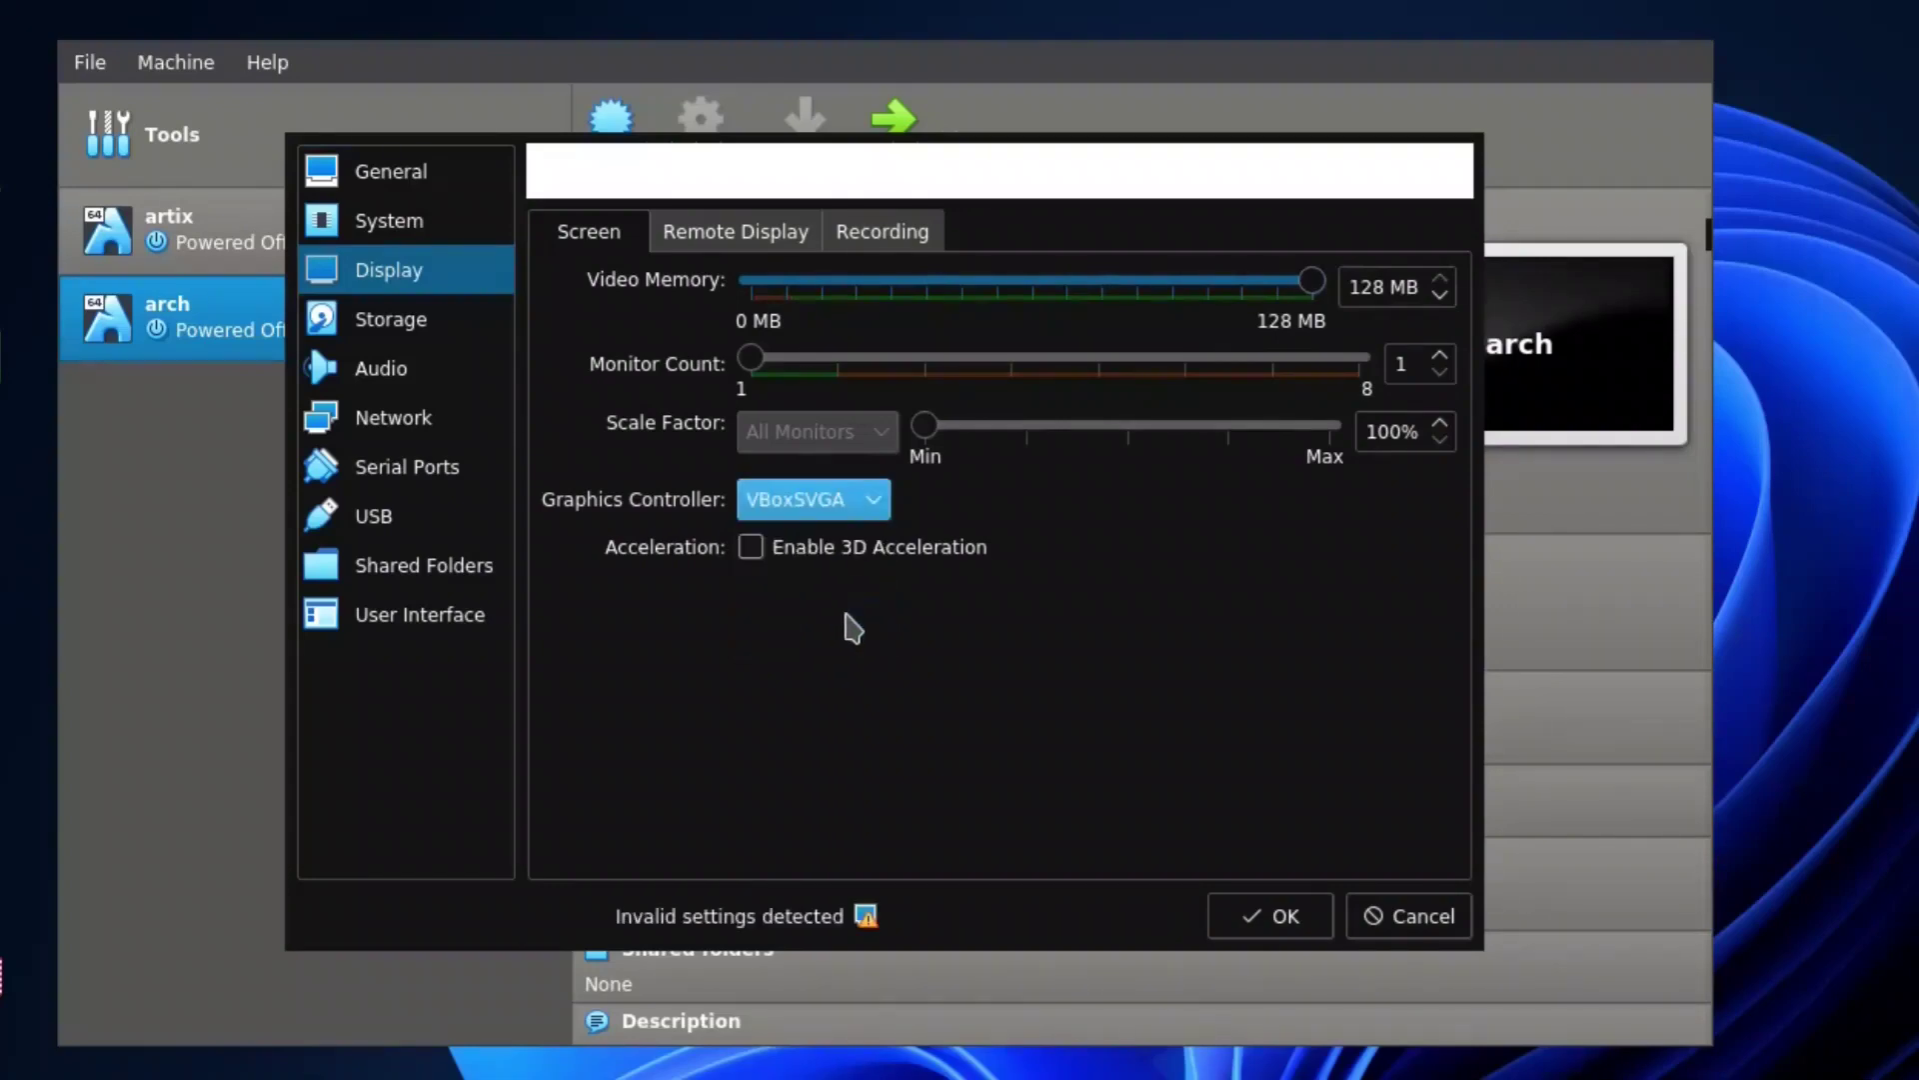
click(754, 550)
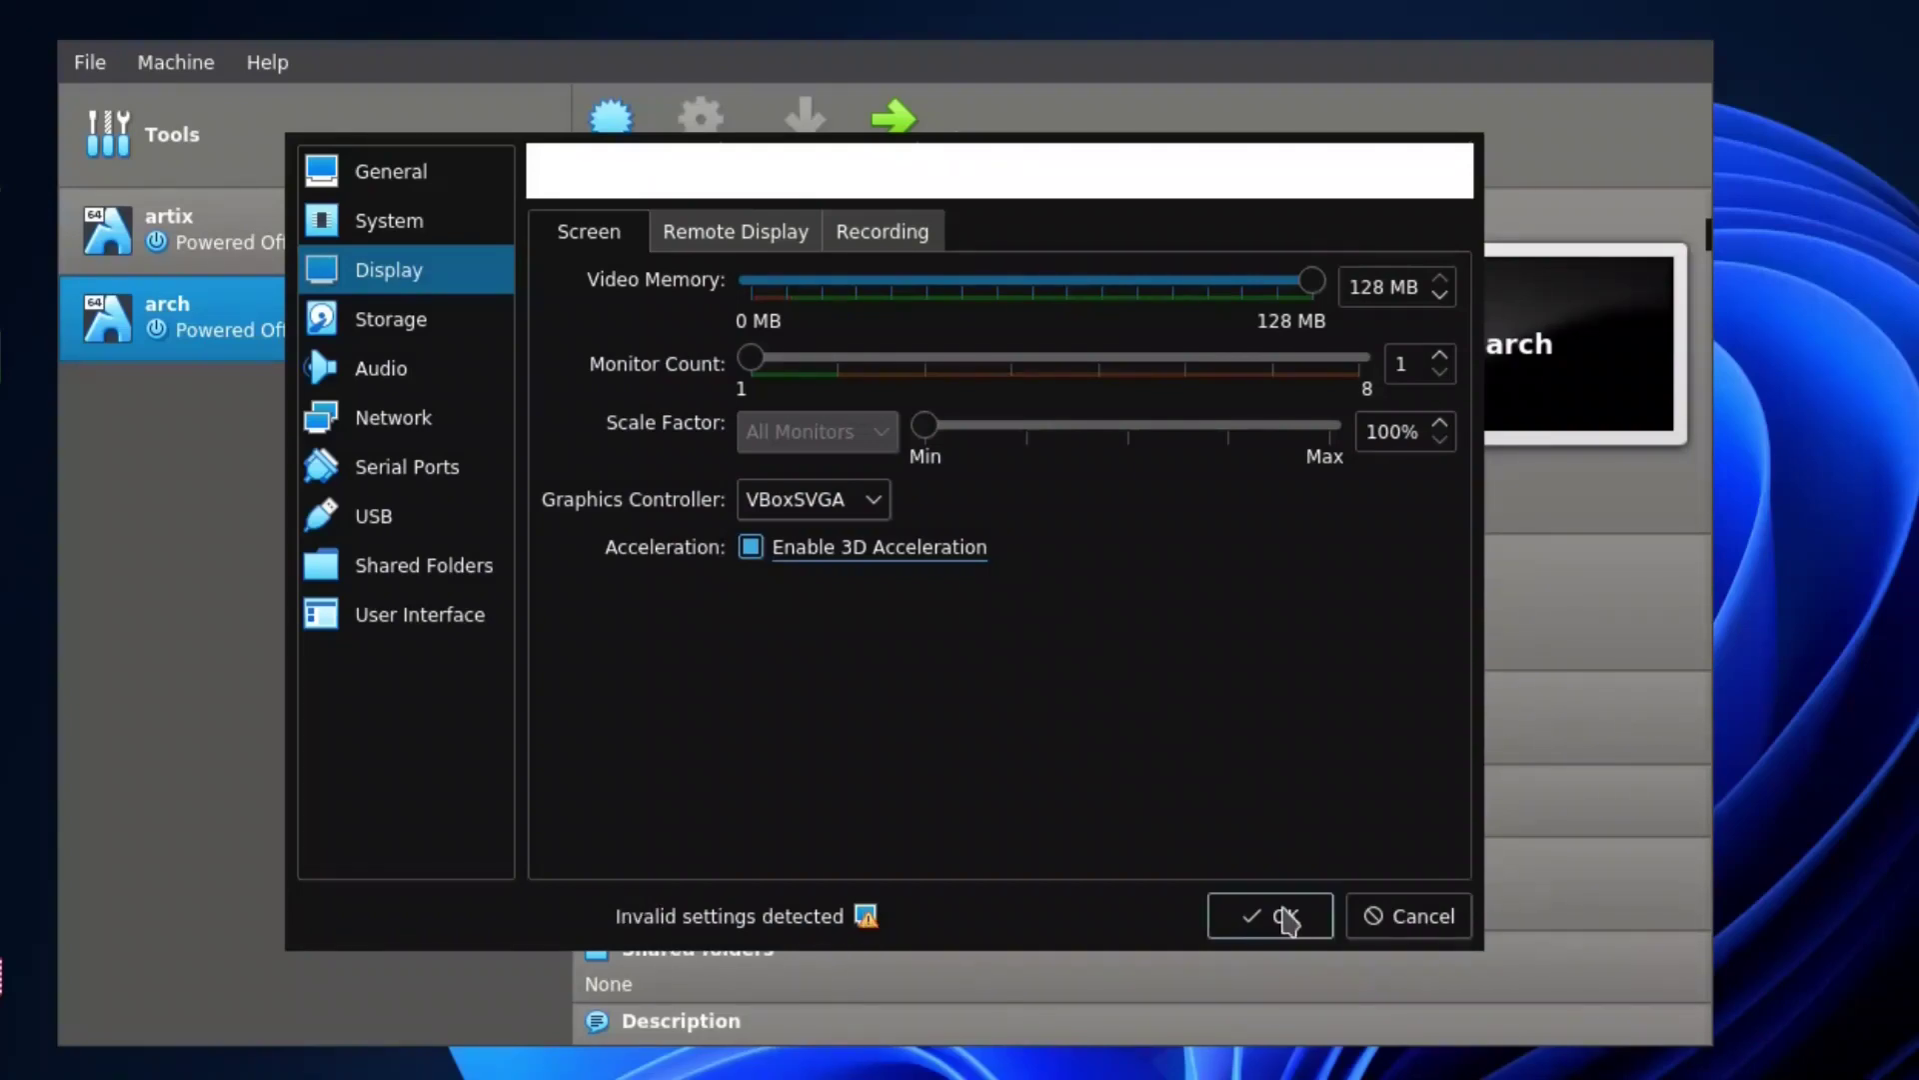
click(1287, 918)
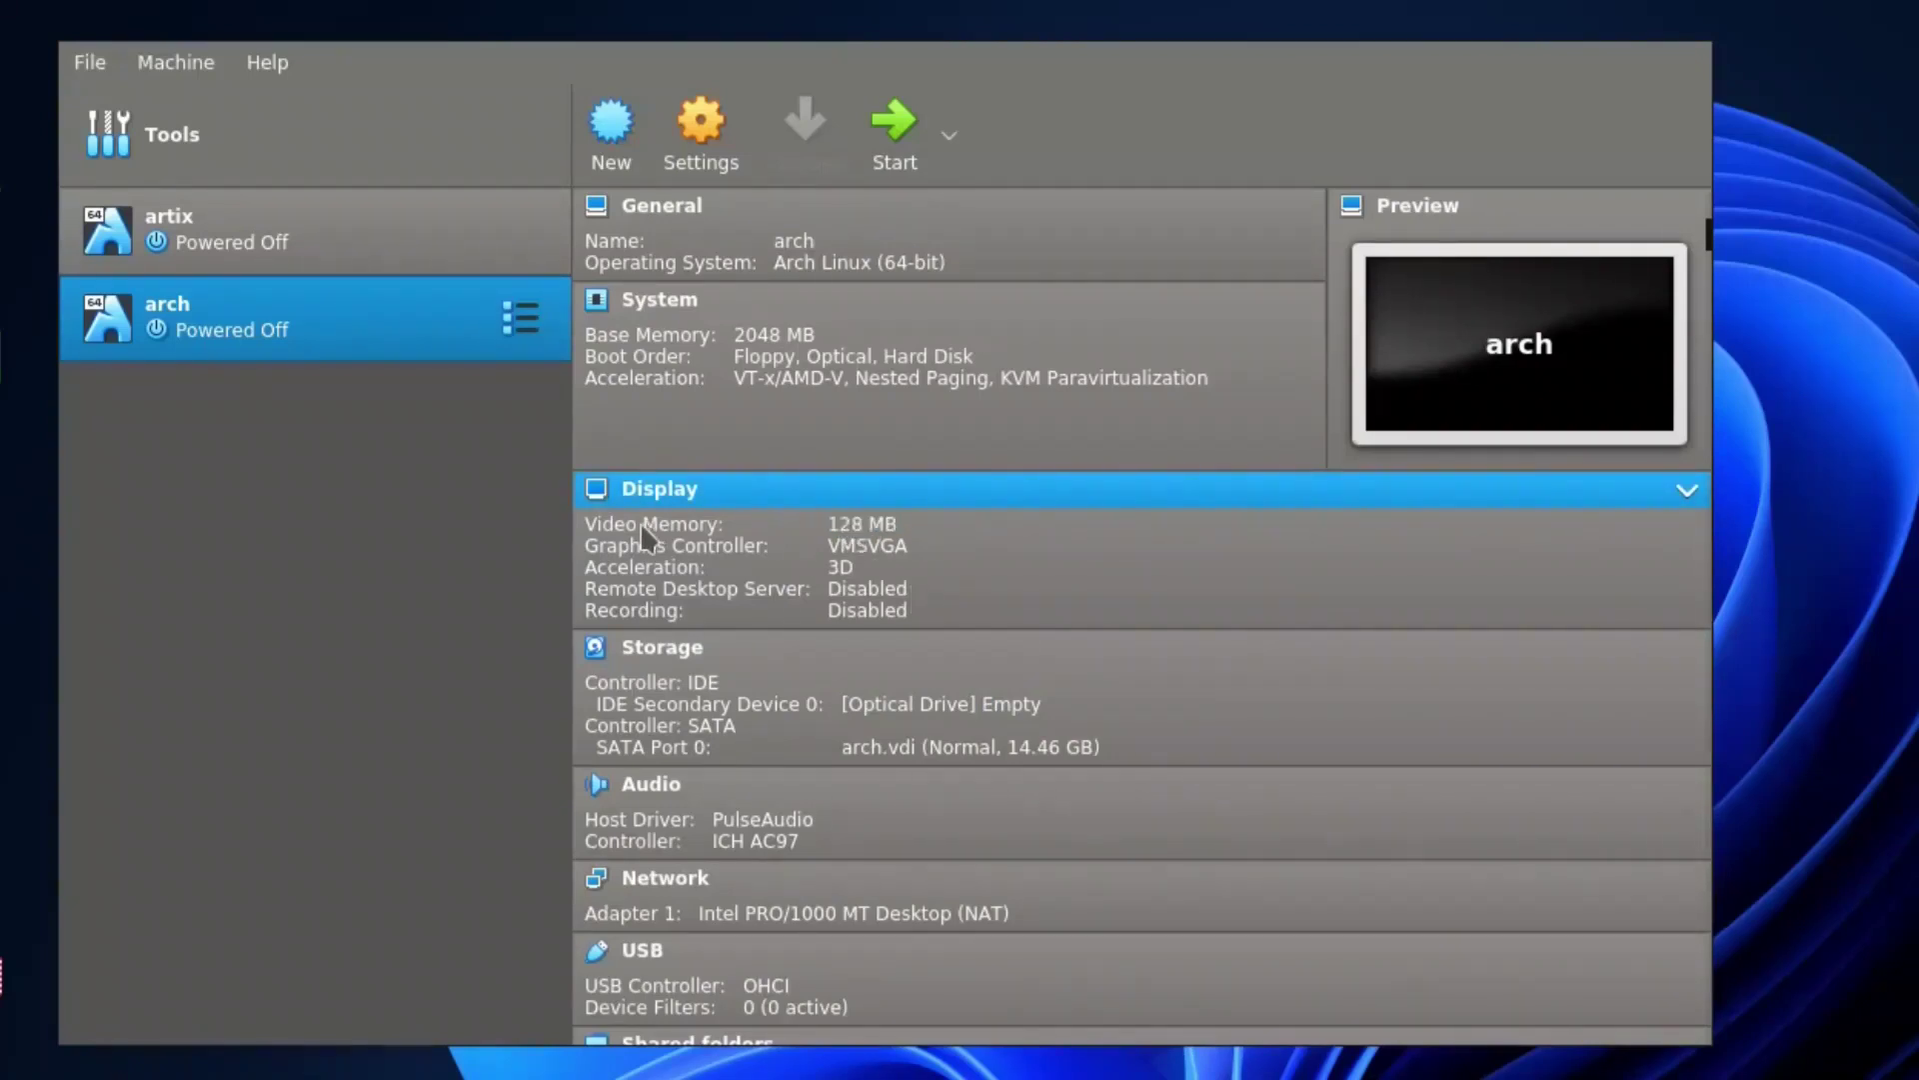
Raise the arch machine's video memory to 256 MB and review its display settings
click(863, 527)
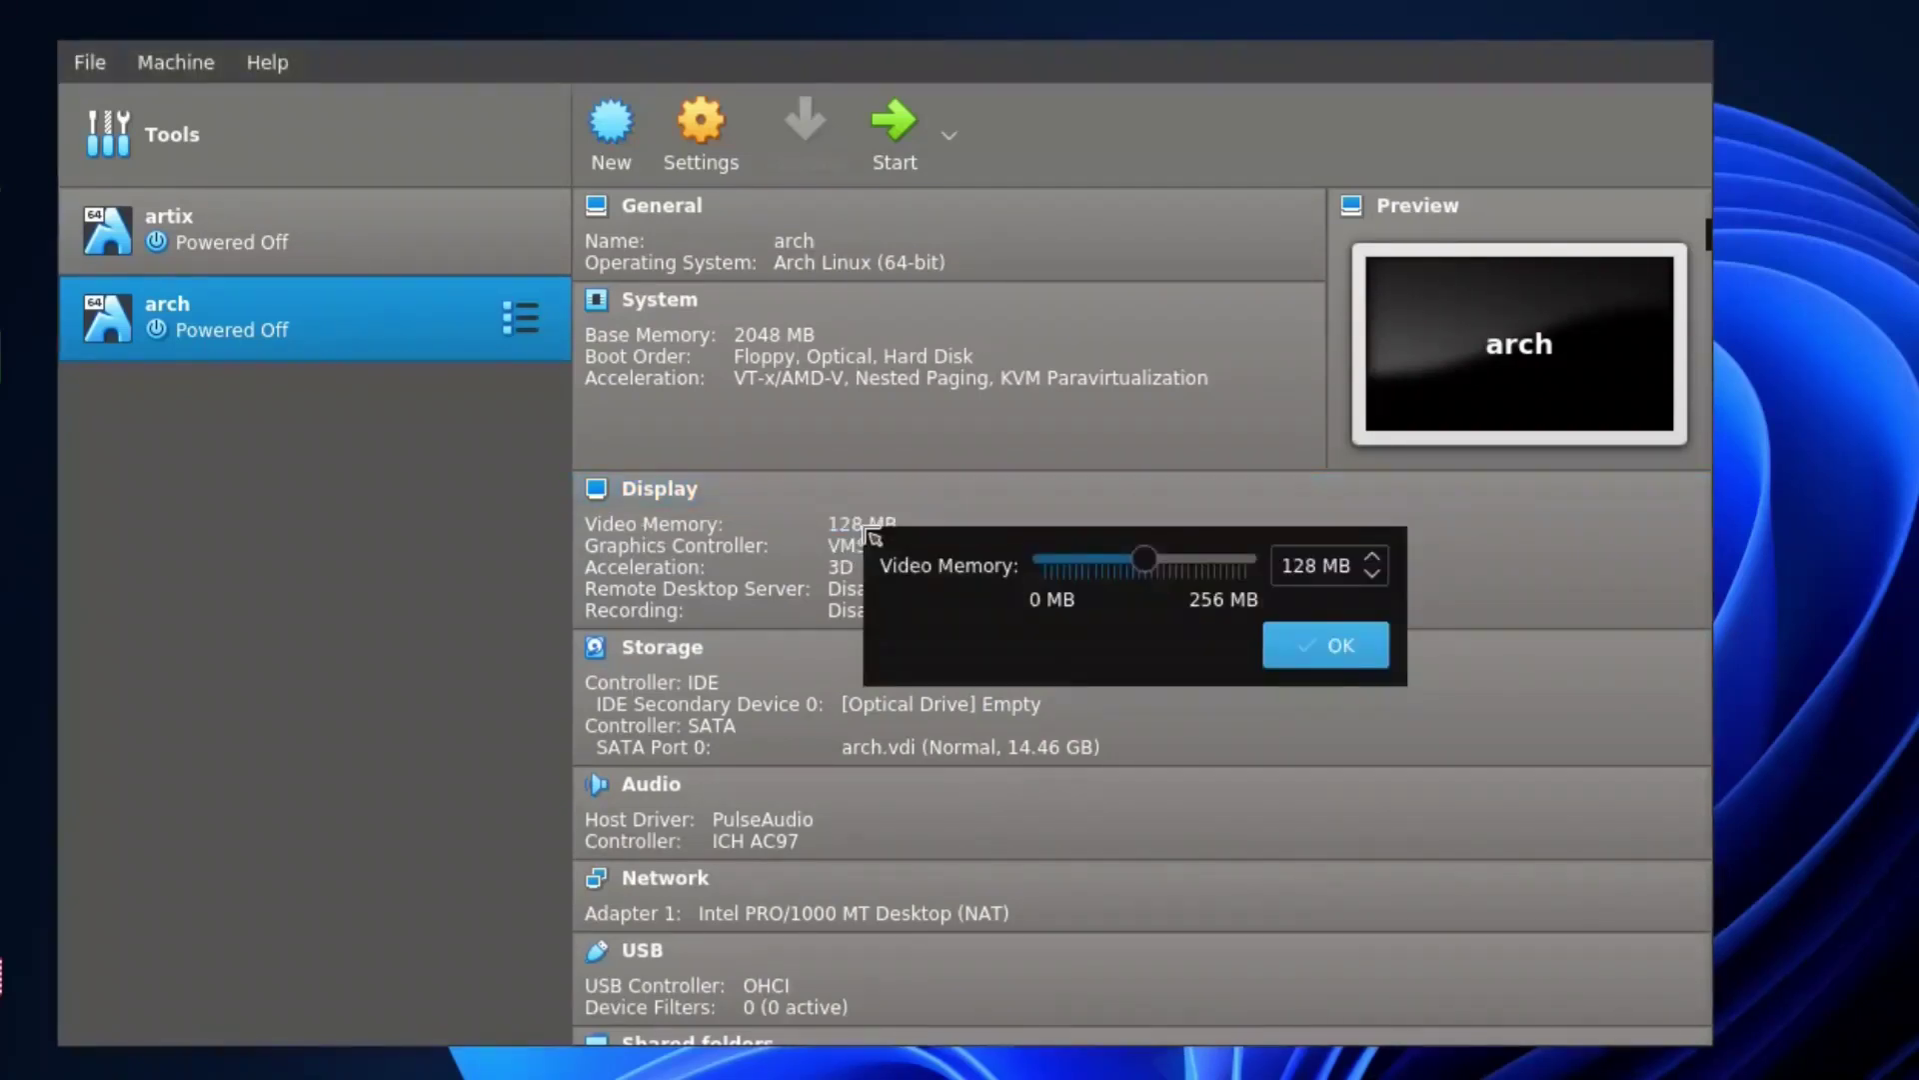
drag(1146, 568, 1279, 580)
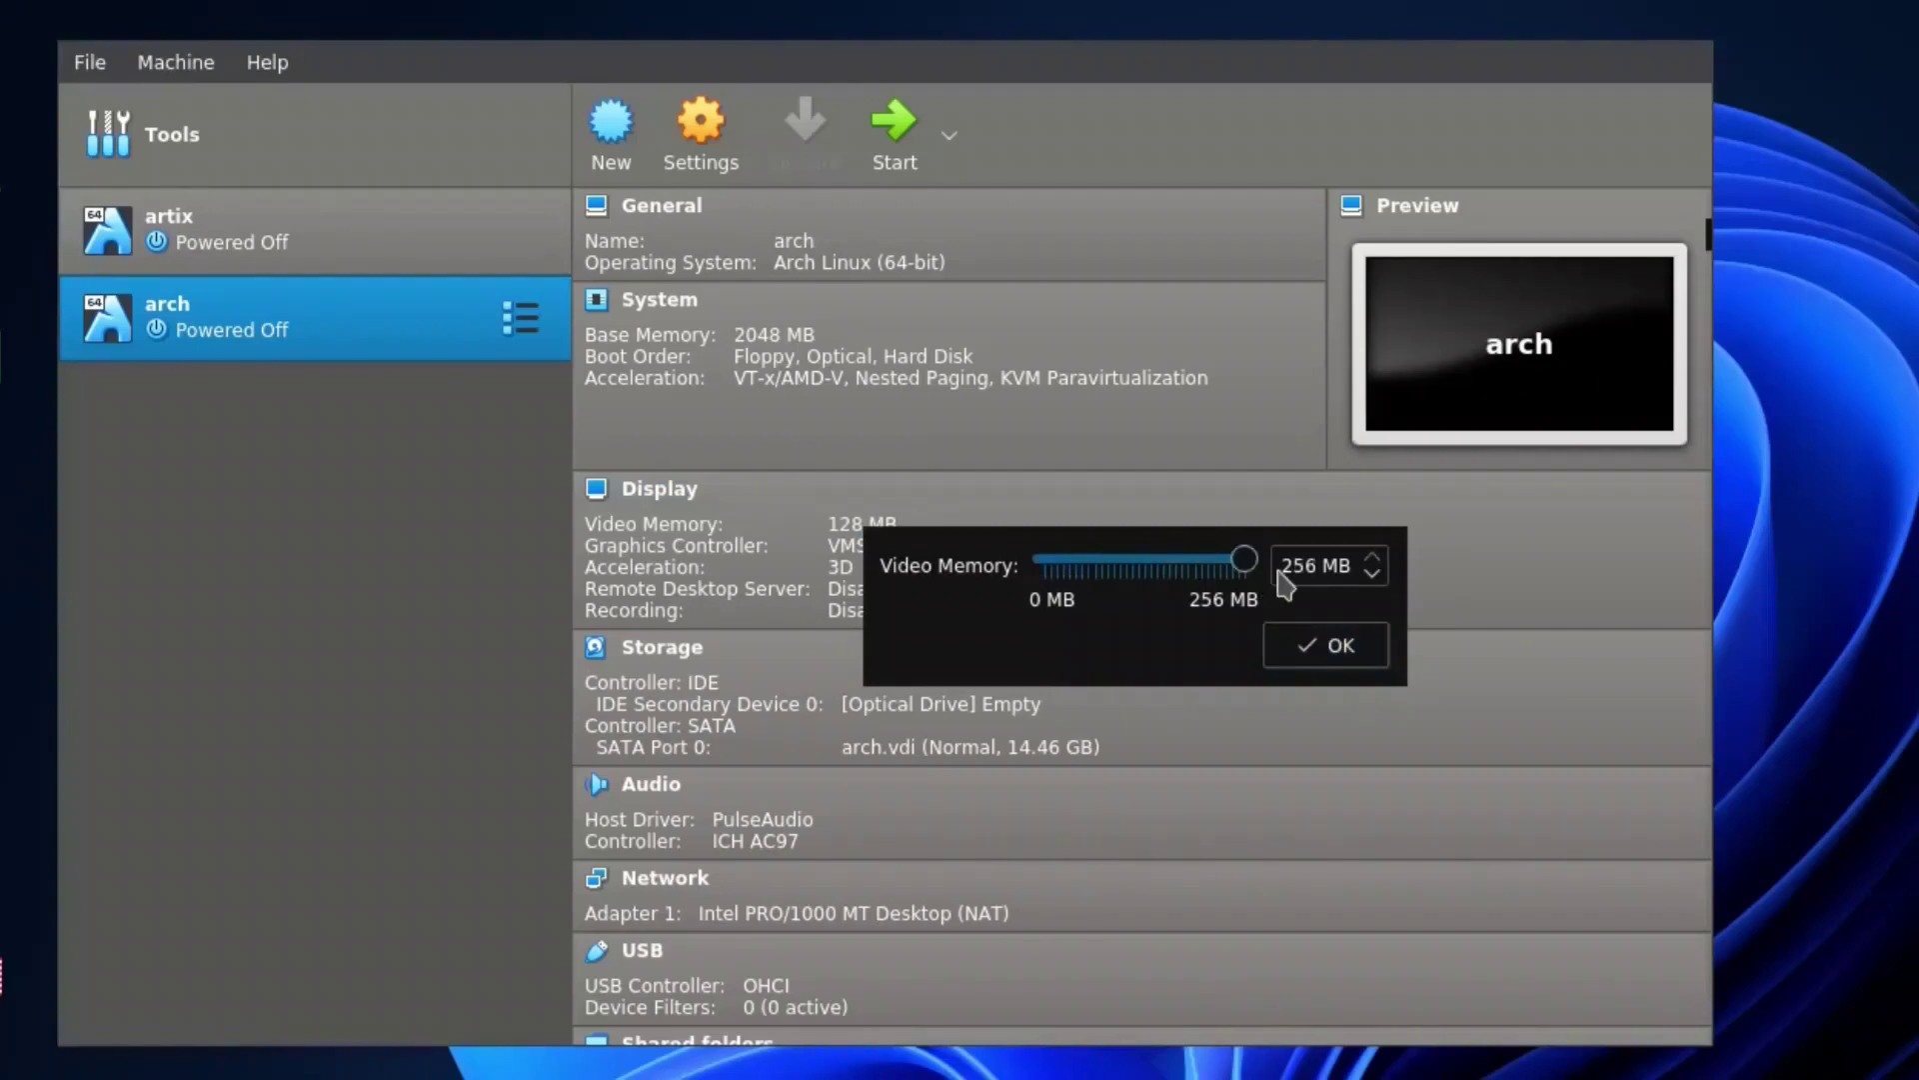
click(1324, 645)
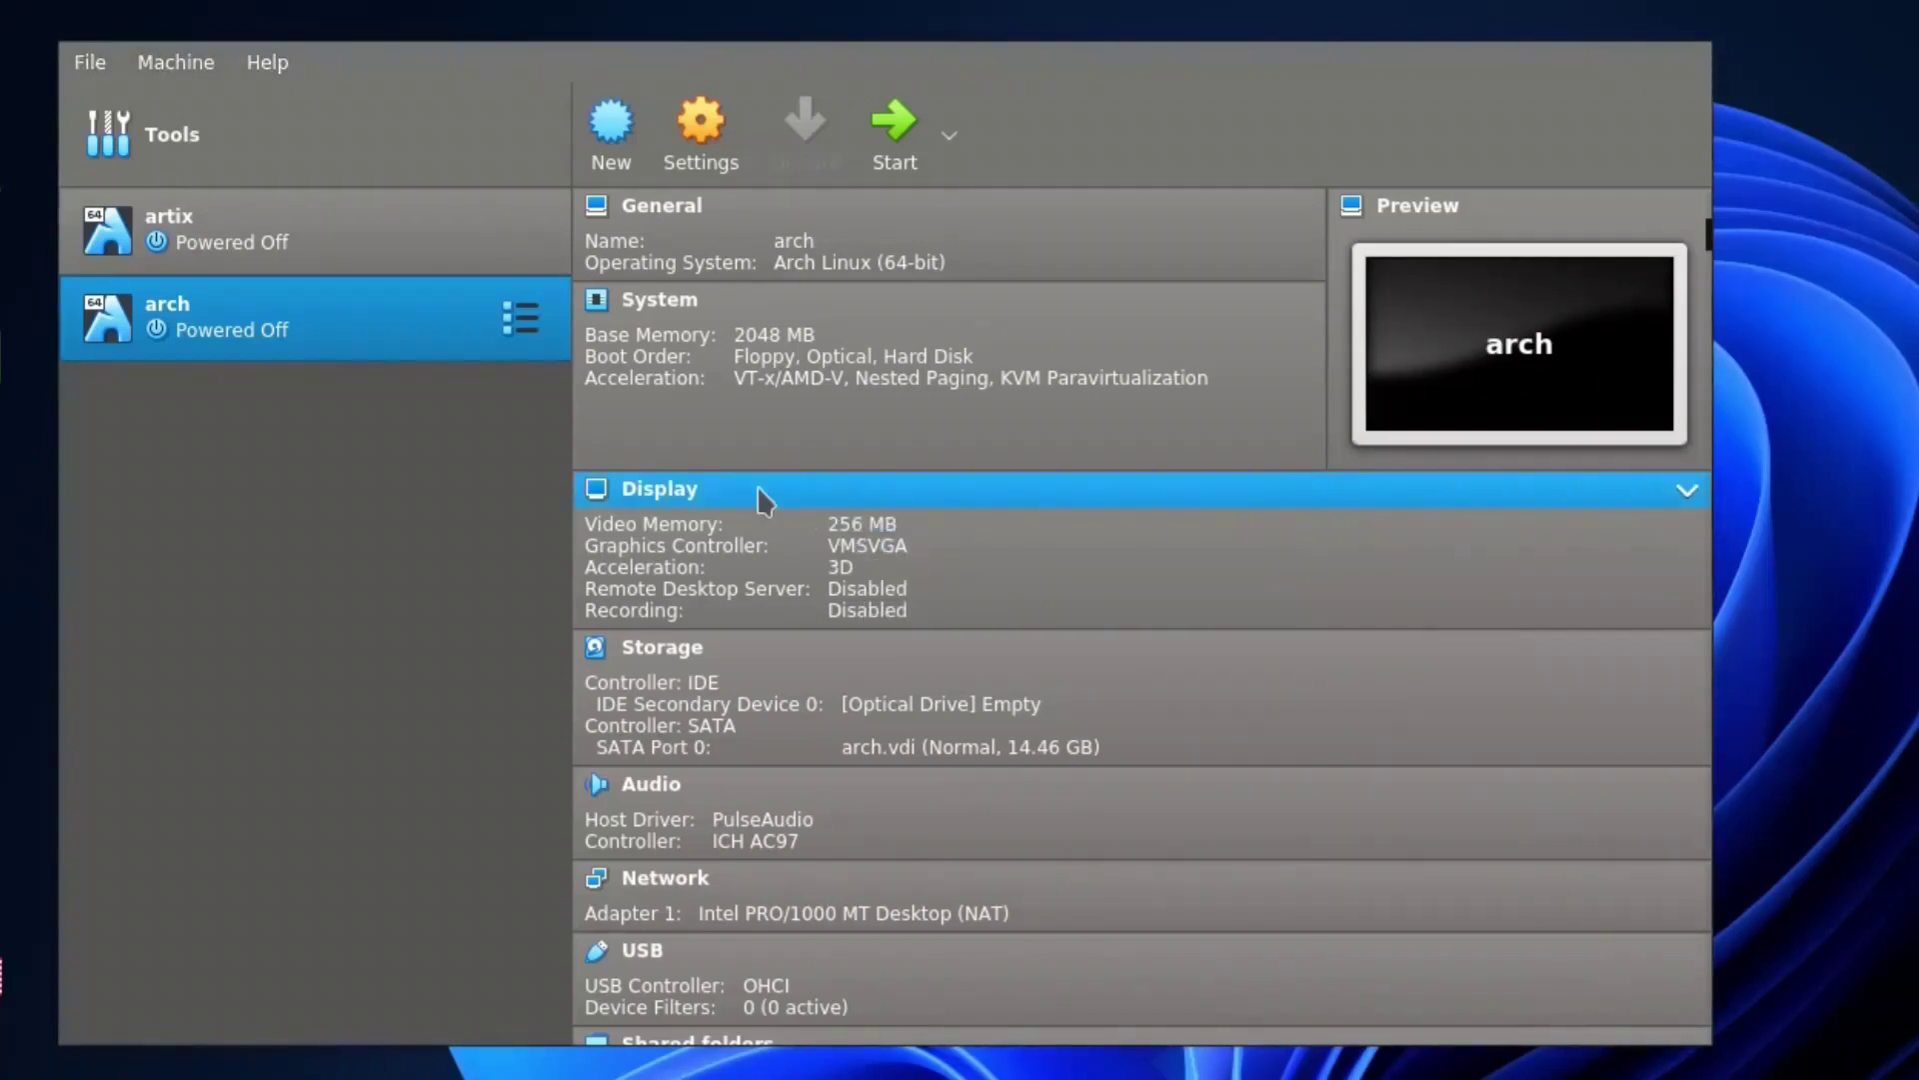
click(679, 500)
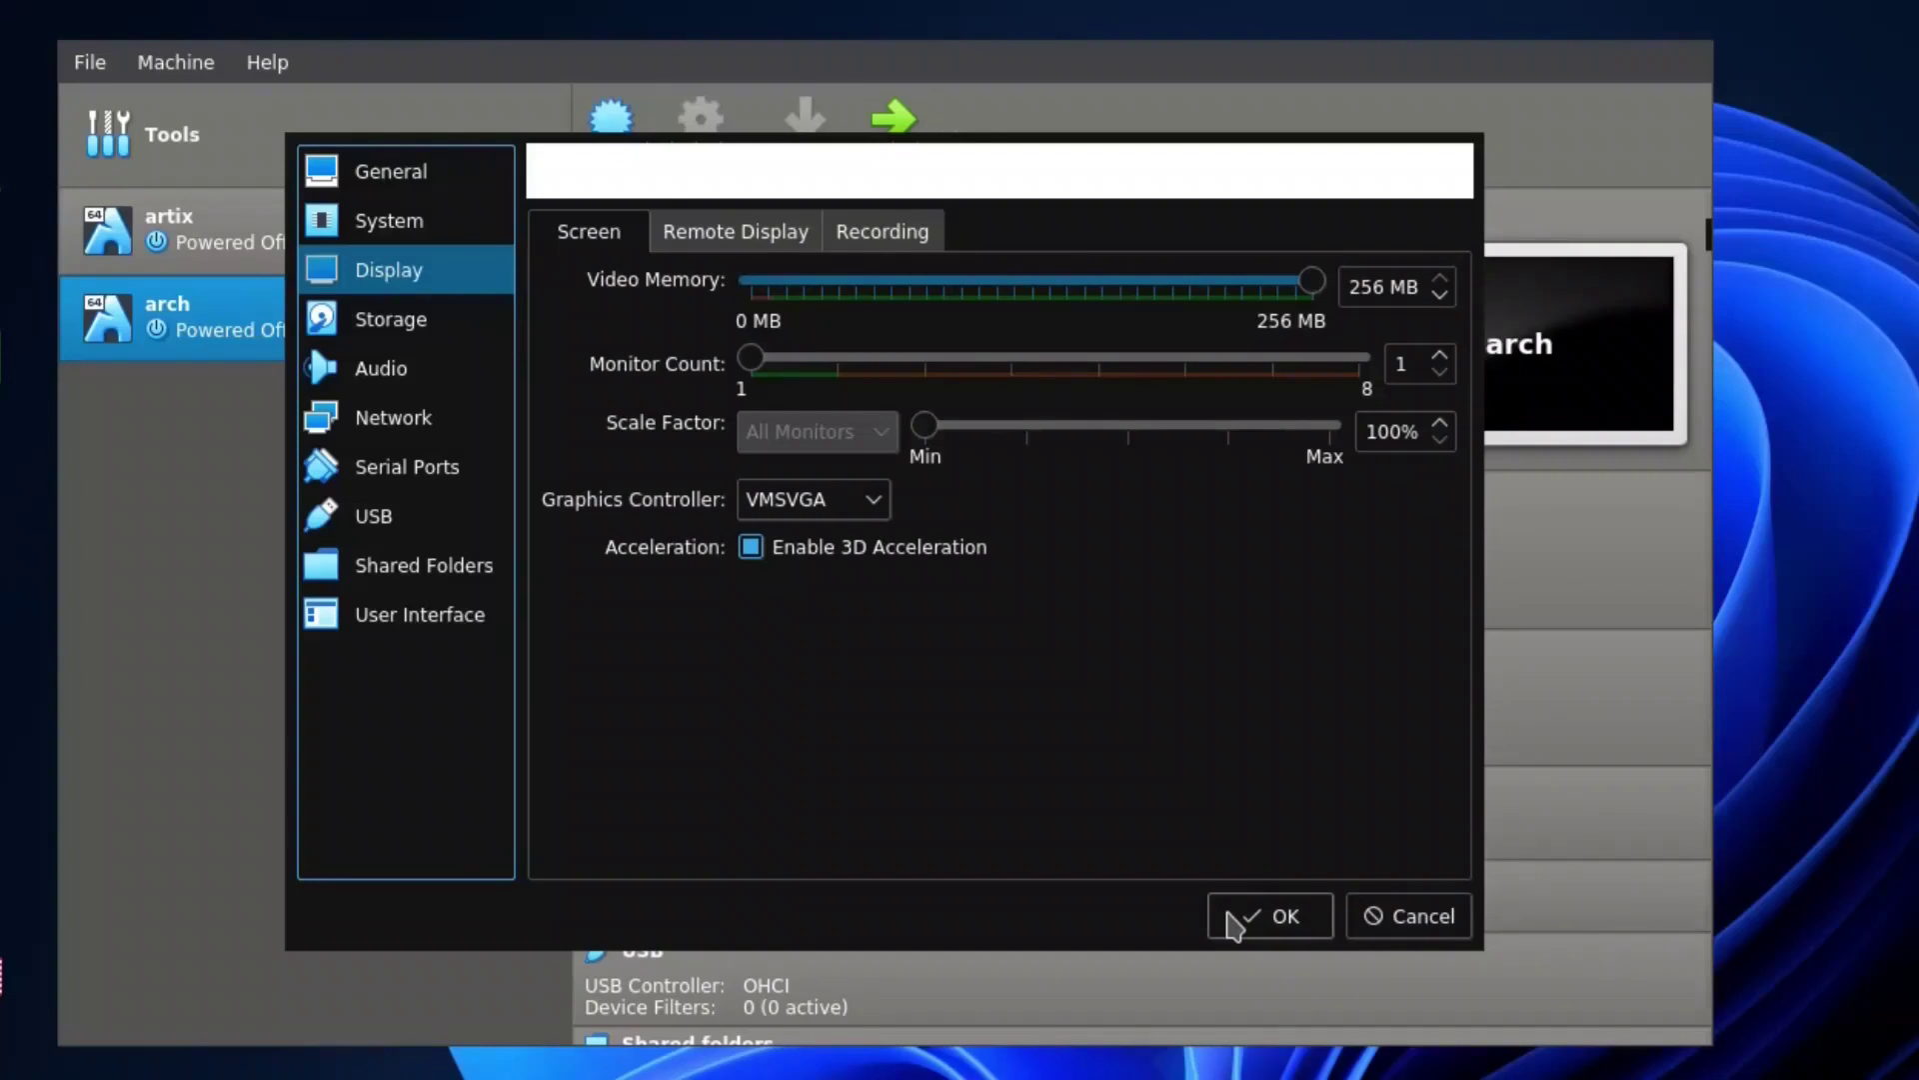
click(1235, 919)
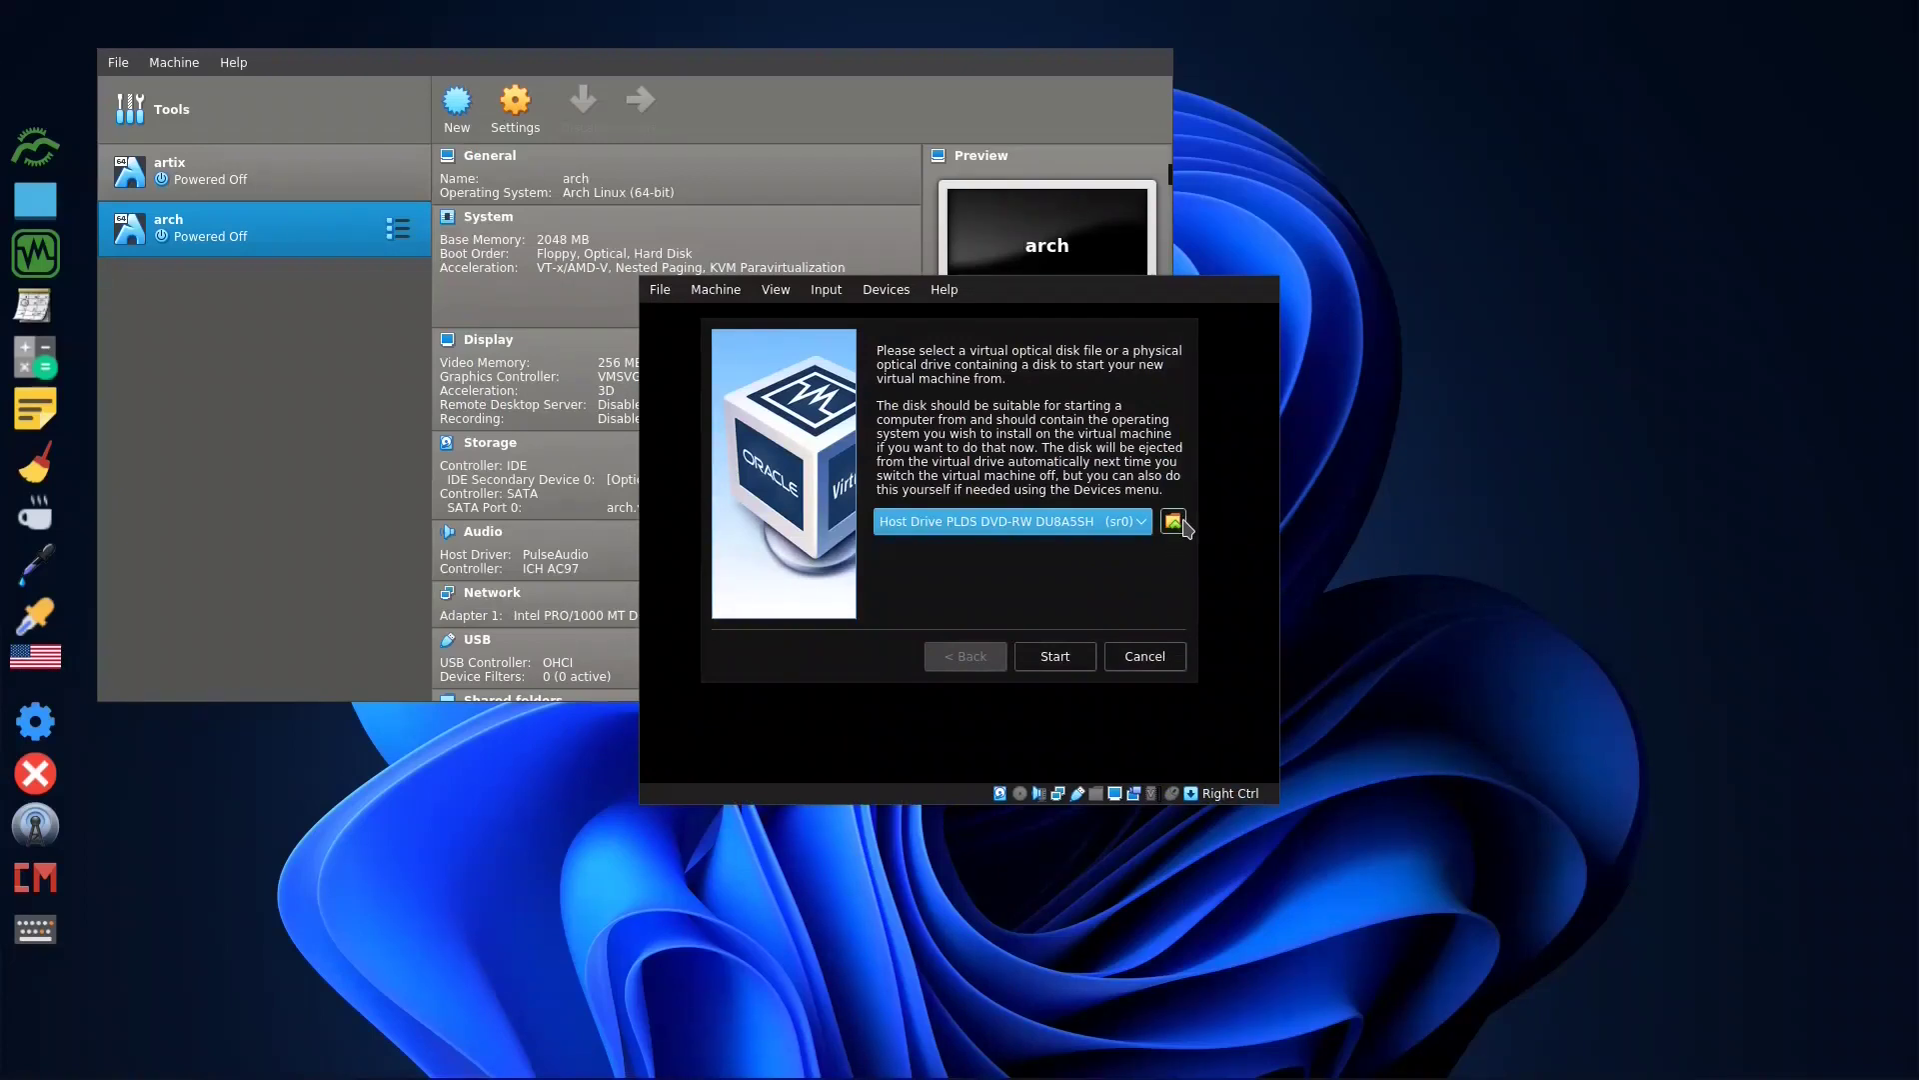
Add EndeavourOS_Atlantis_neo-21_5.iso from the Downloads folder and choose it as the arch machine's startup disk
click(1174, 521)
click(660, 398)
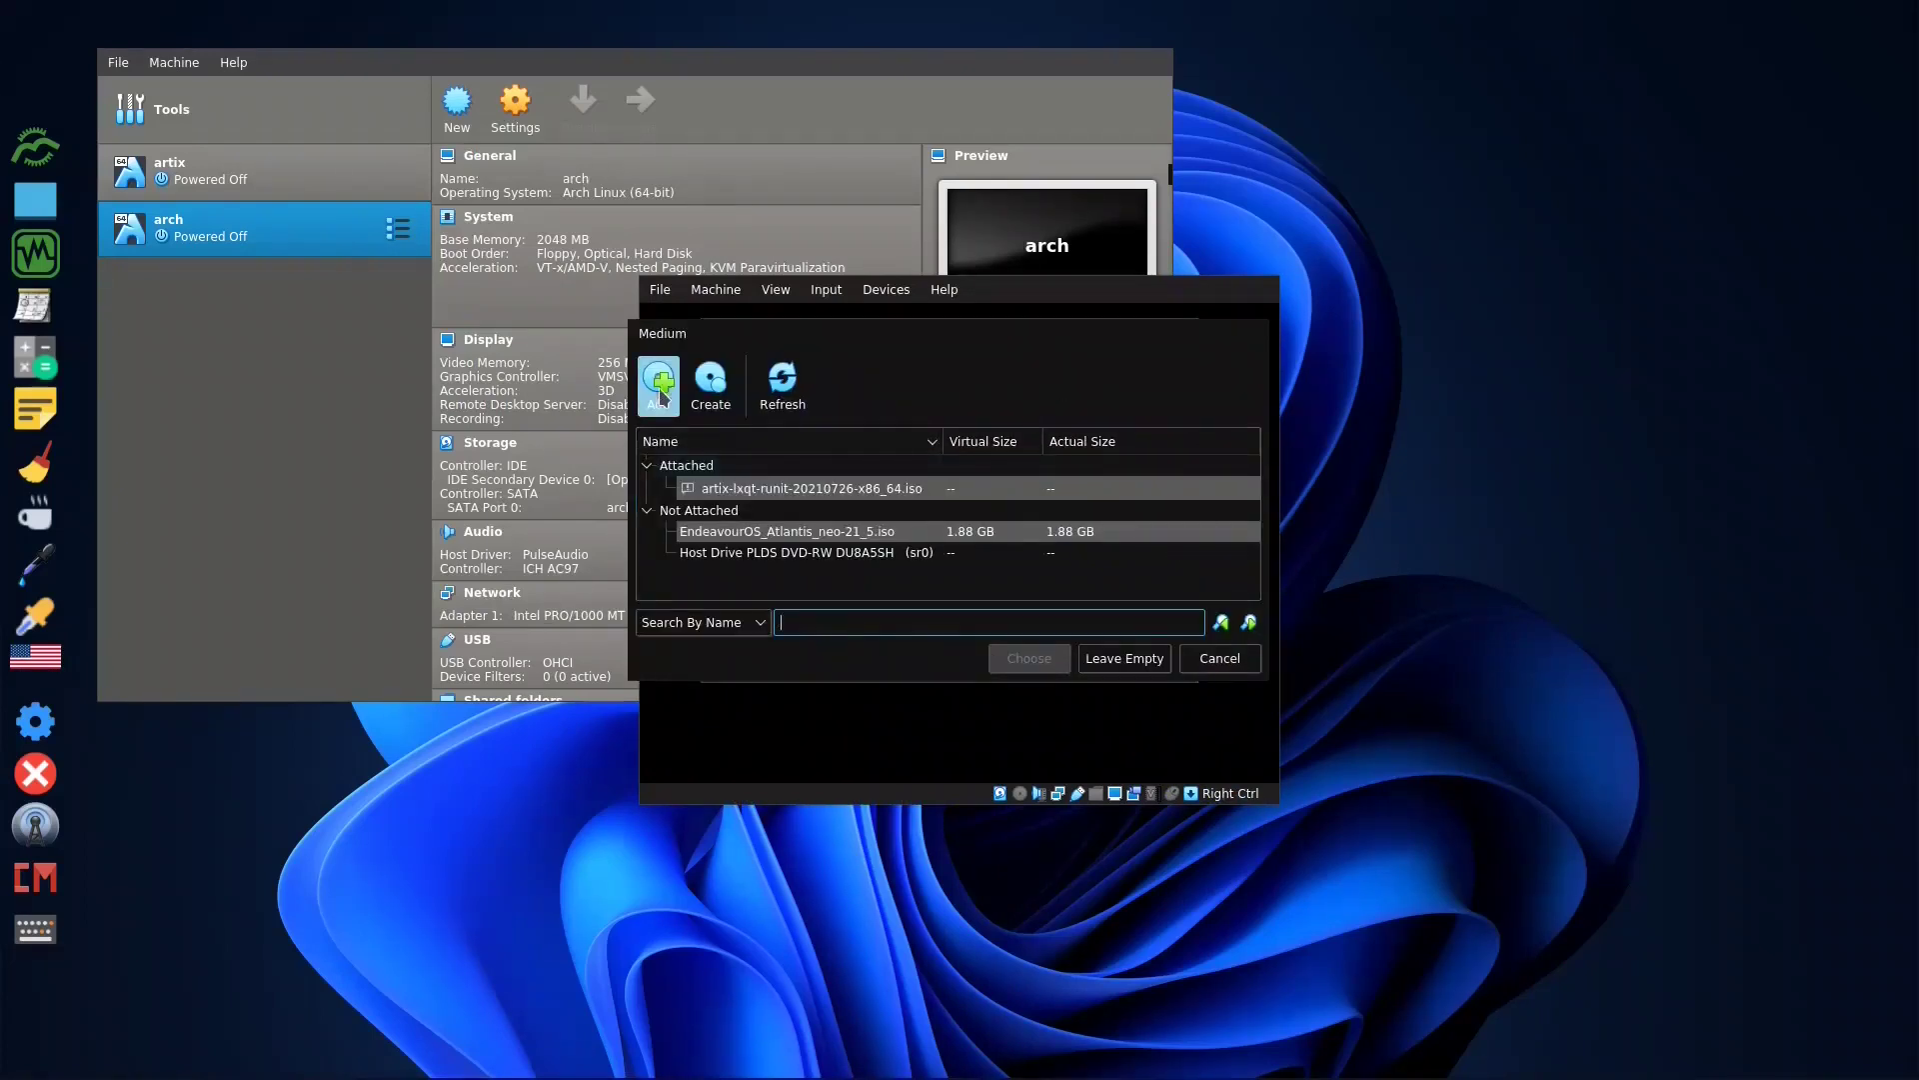
click(586, 380)
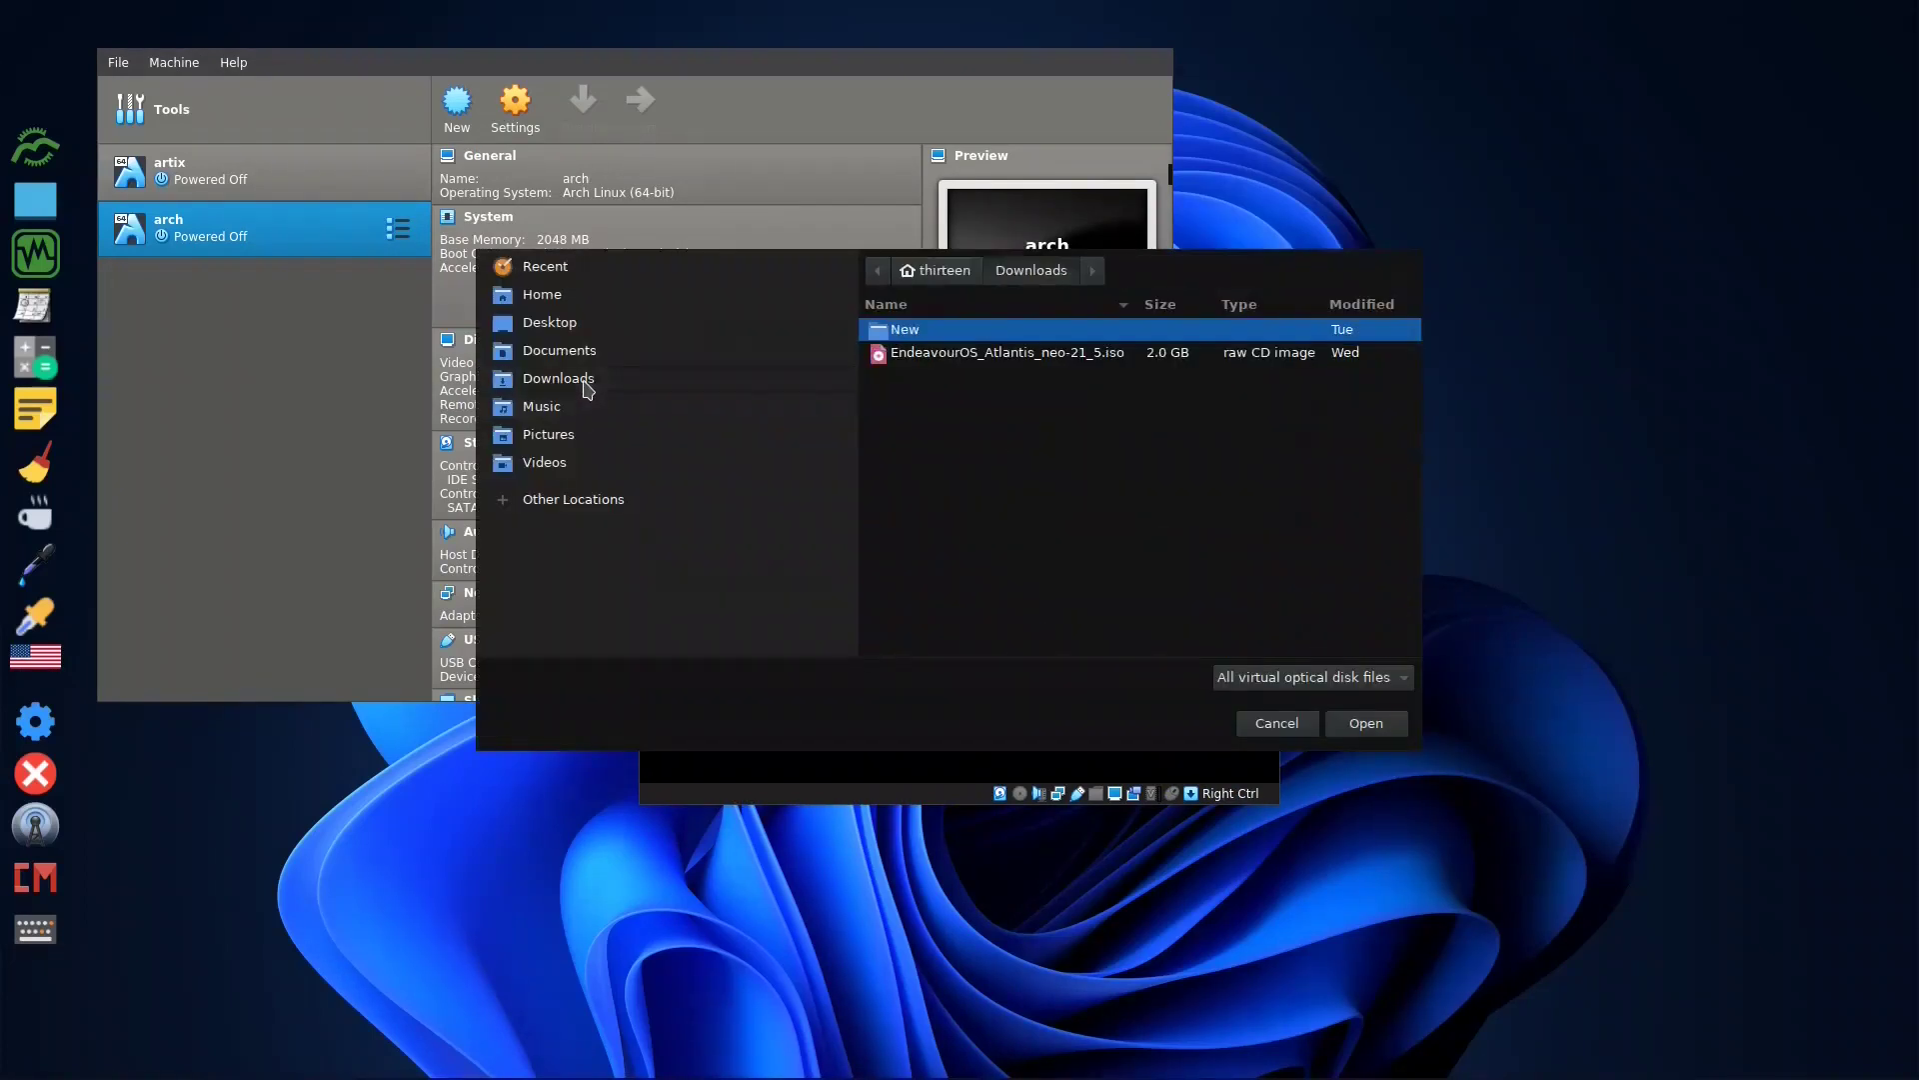
click(949, 358)
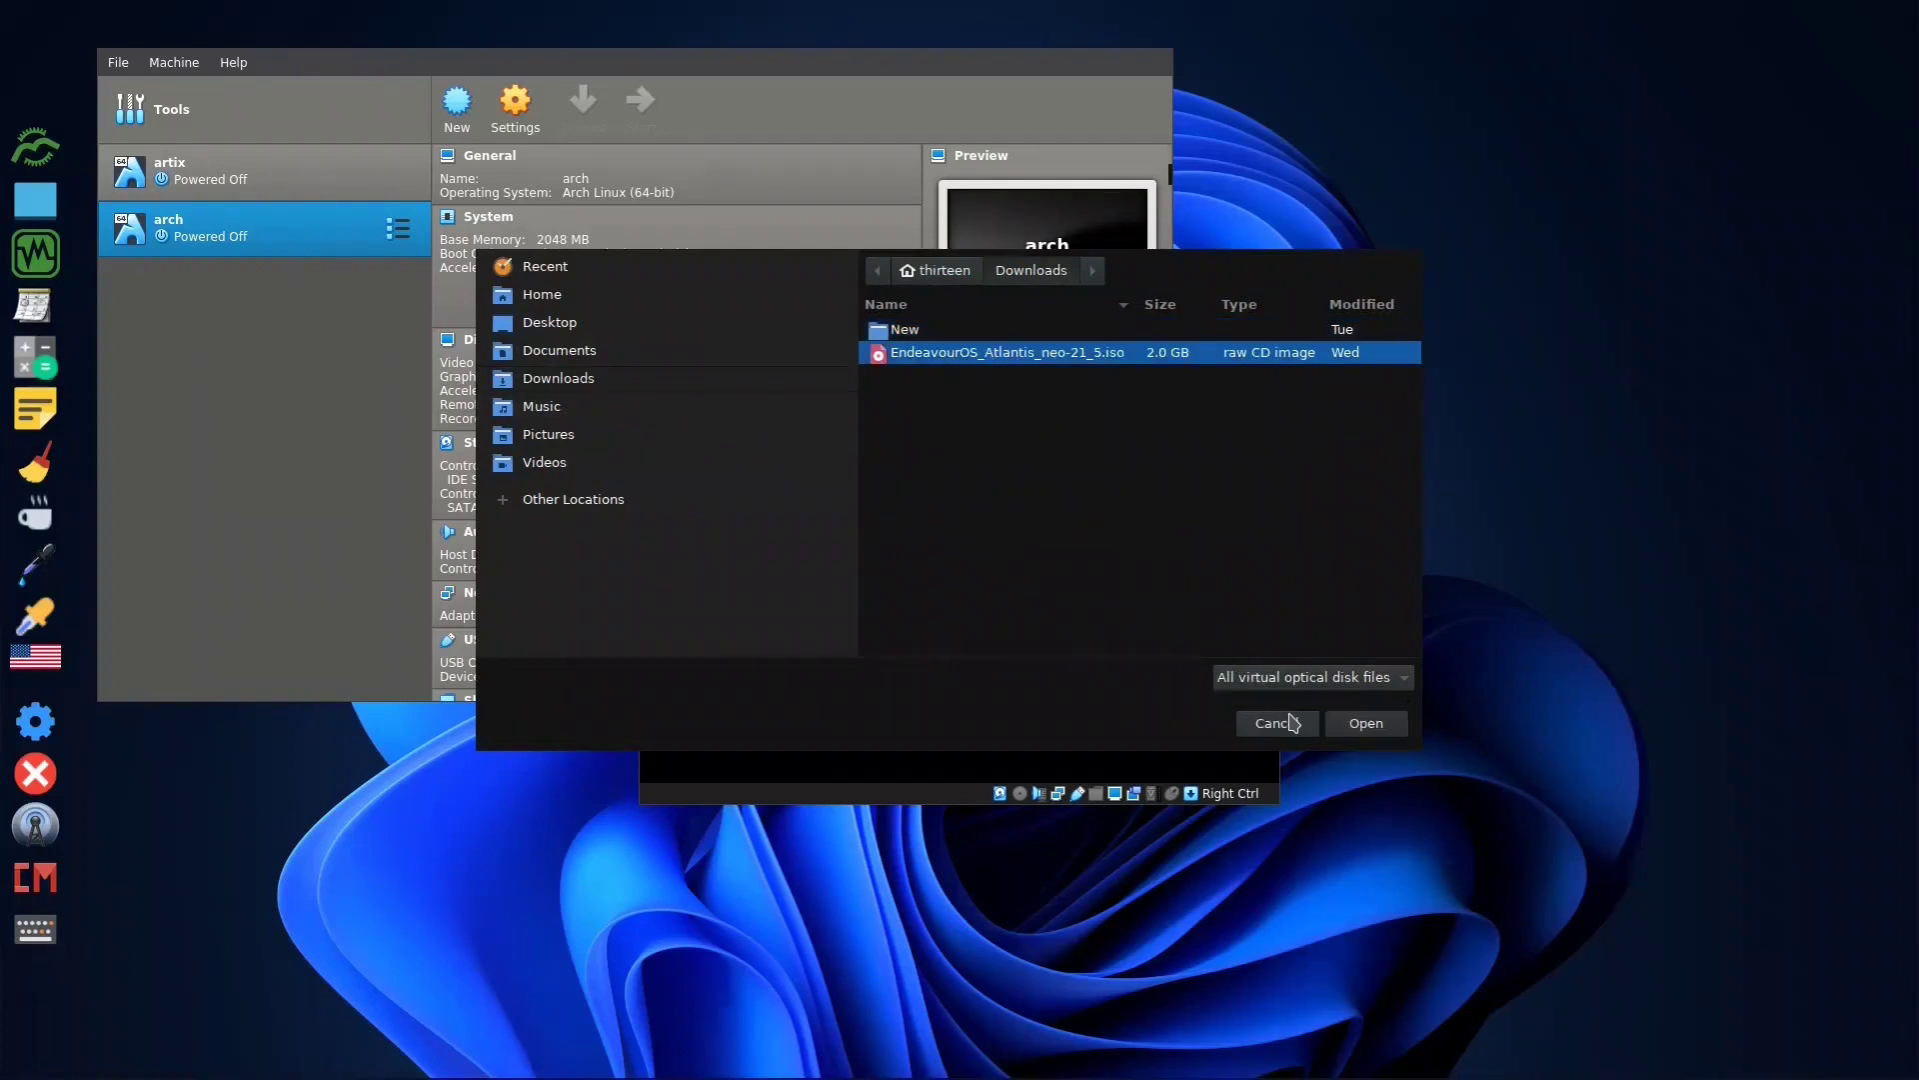
click(1365, 724)
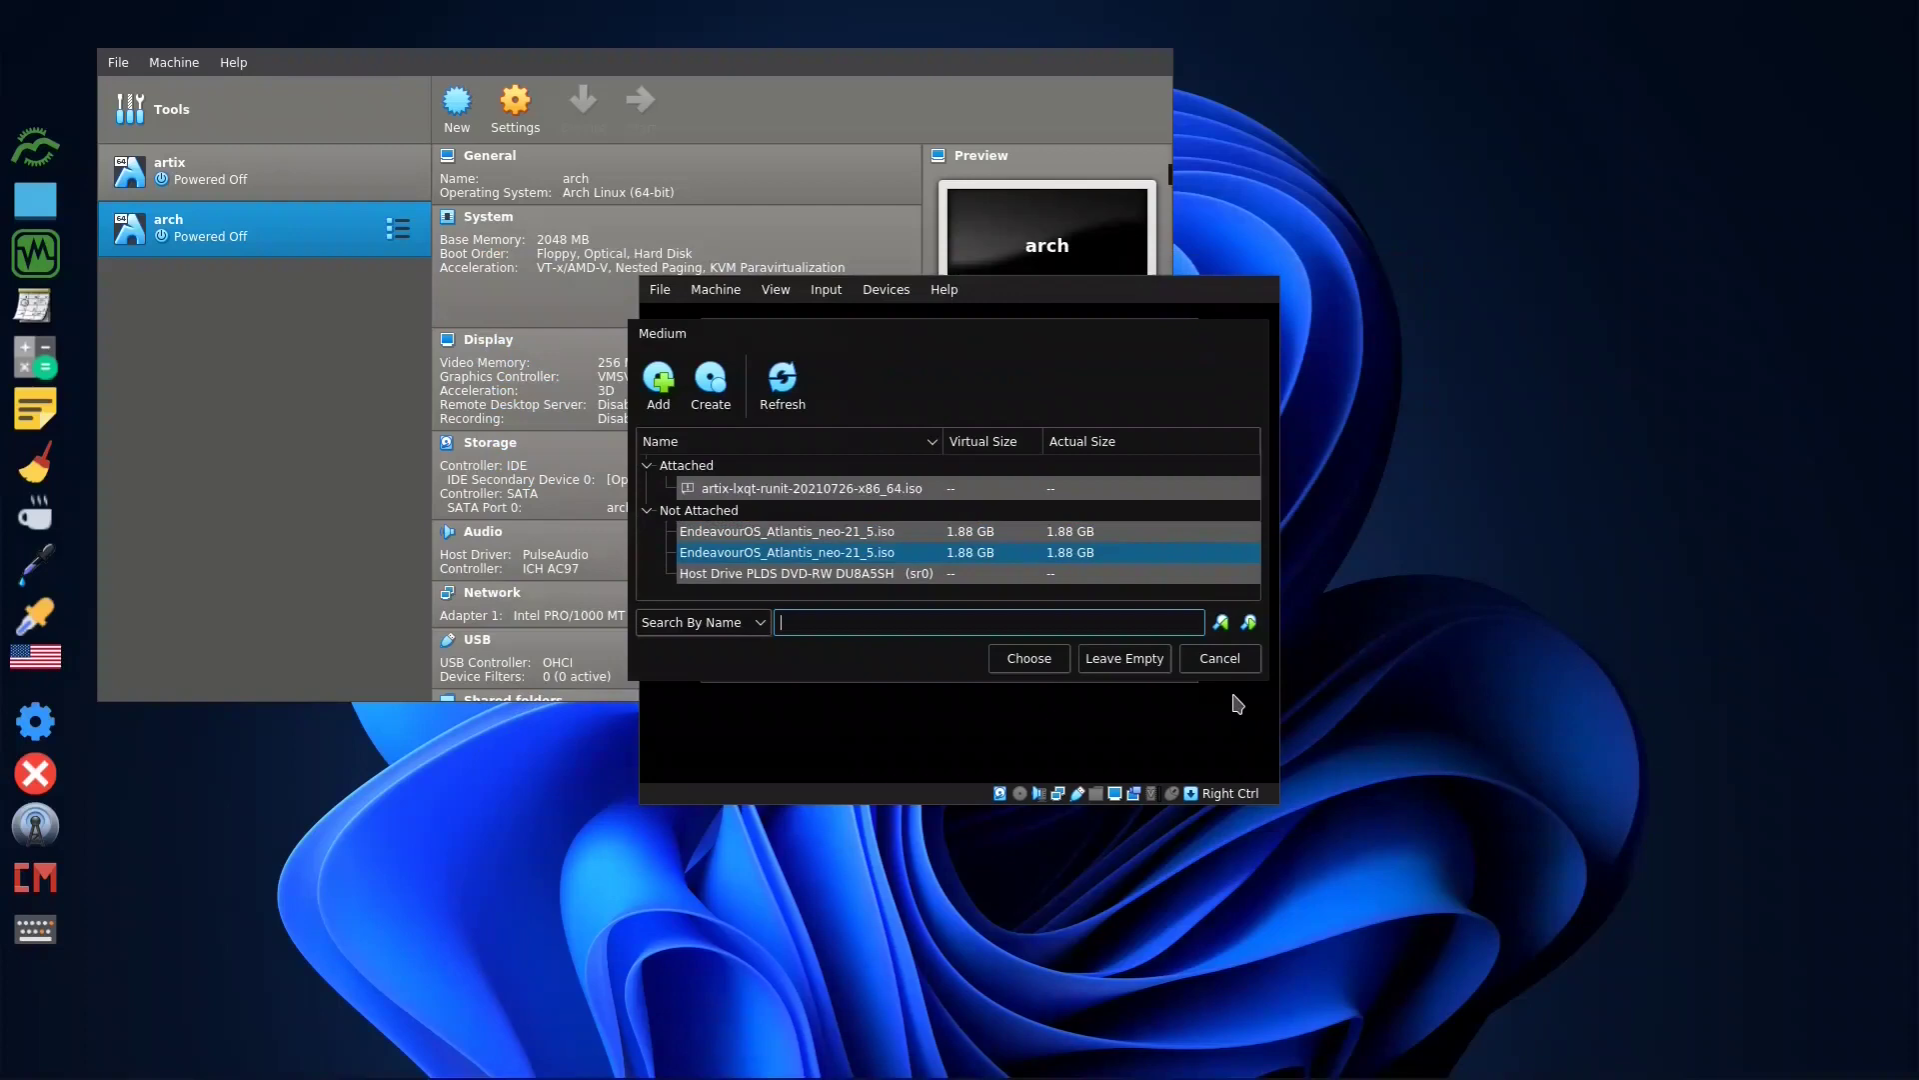
click(1033, 660)
Start the arch machine and boot the EndeavourOS default (x86_64, BIOS) entry
click(1055, 662)
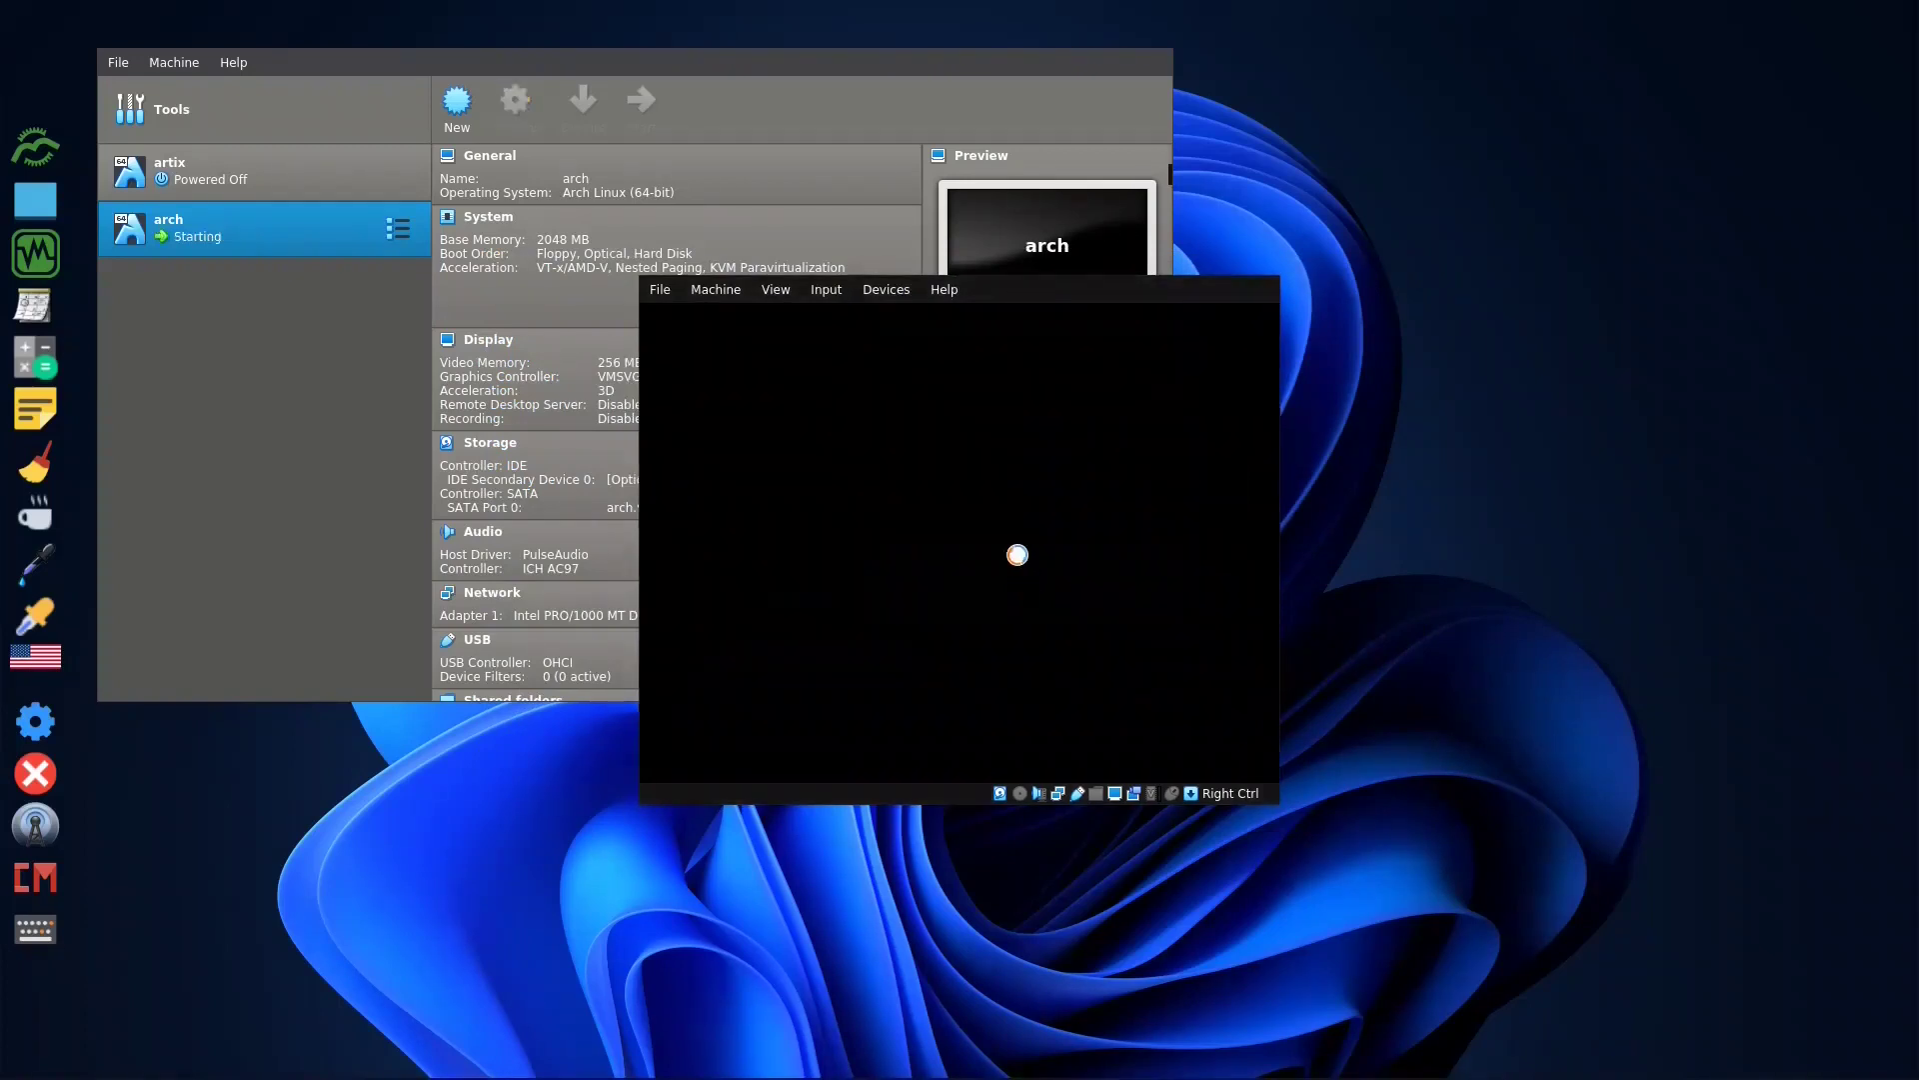
click(343, 377)
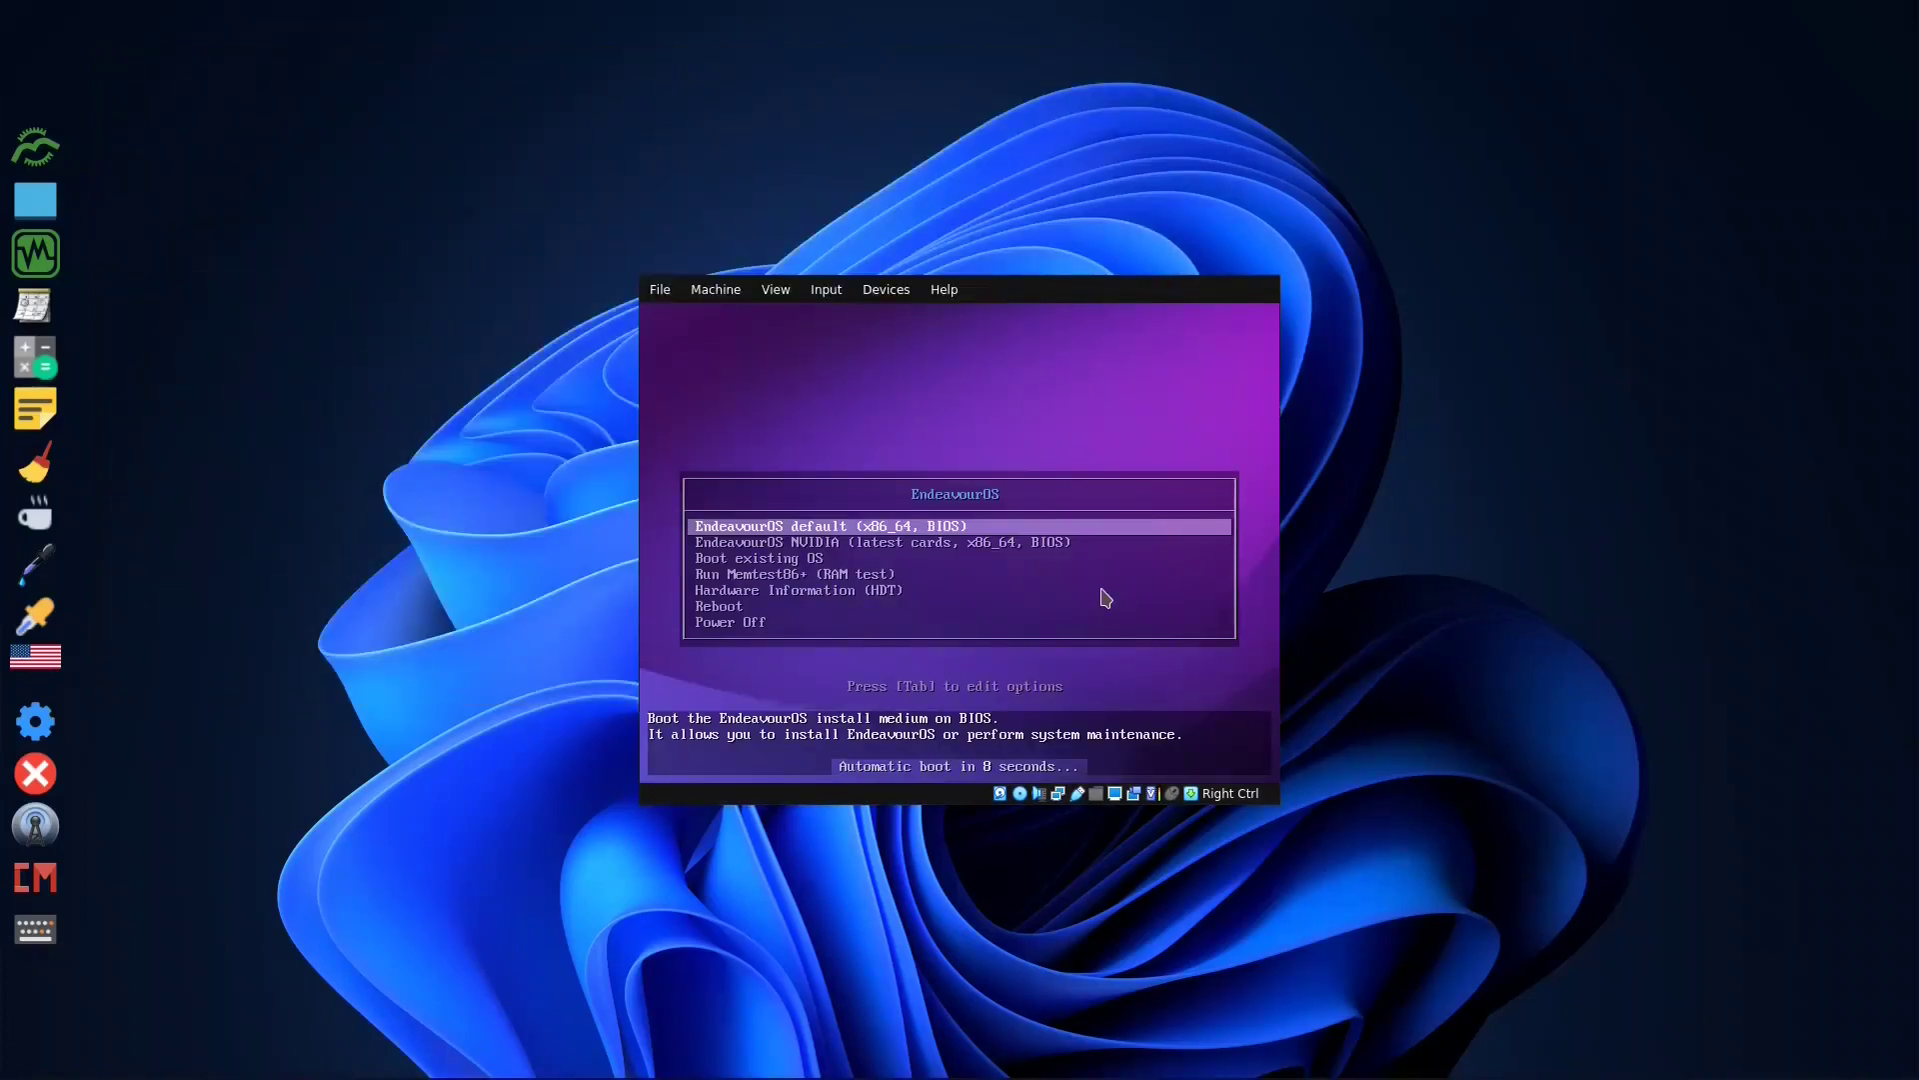
key(Return)
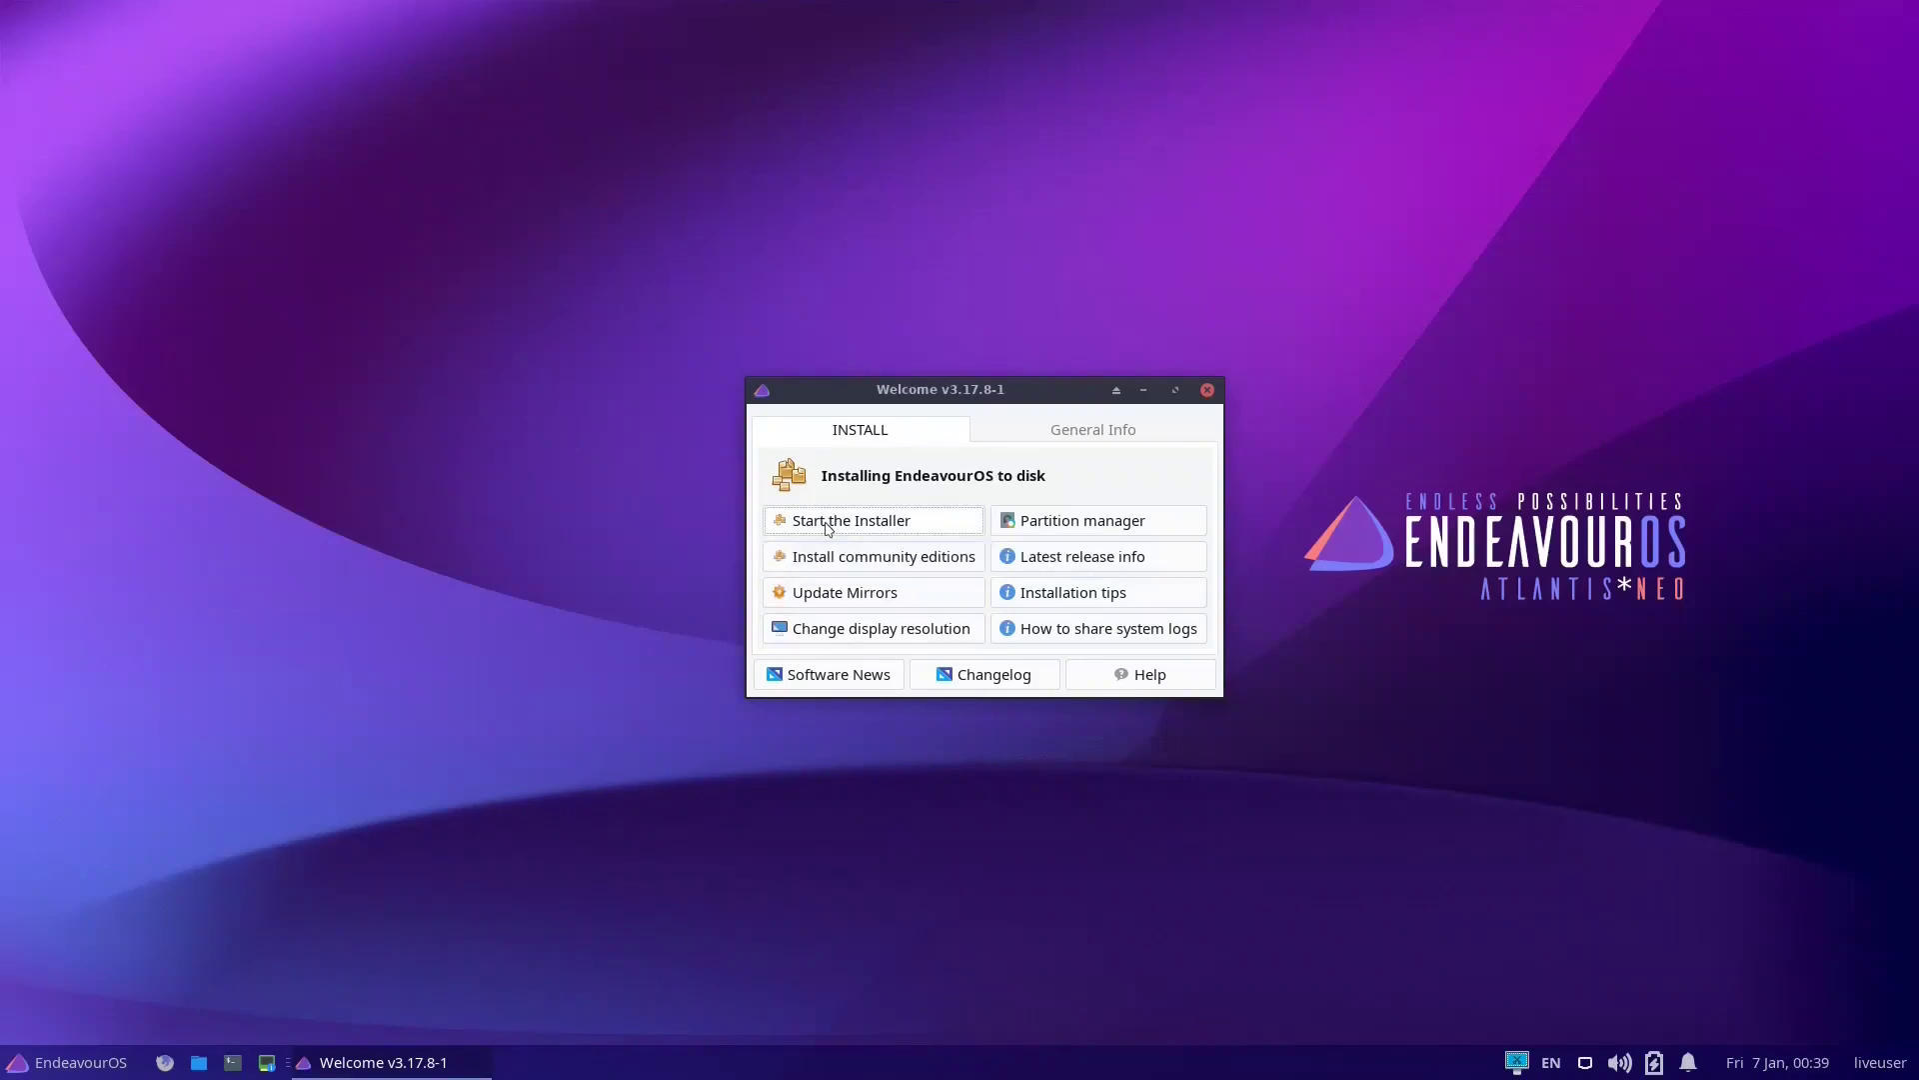
Start the installer with the Online method and accept American English, the America/New York location and the default keyboard
click(829, 521)
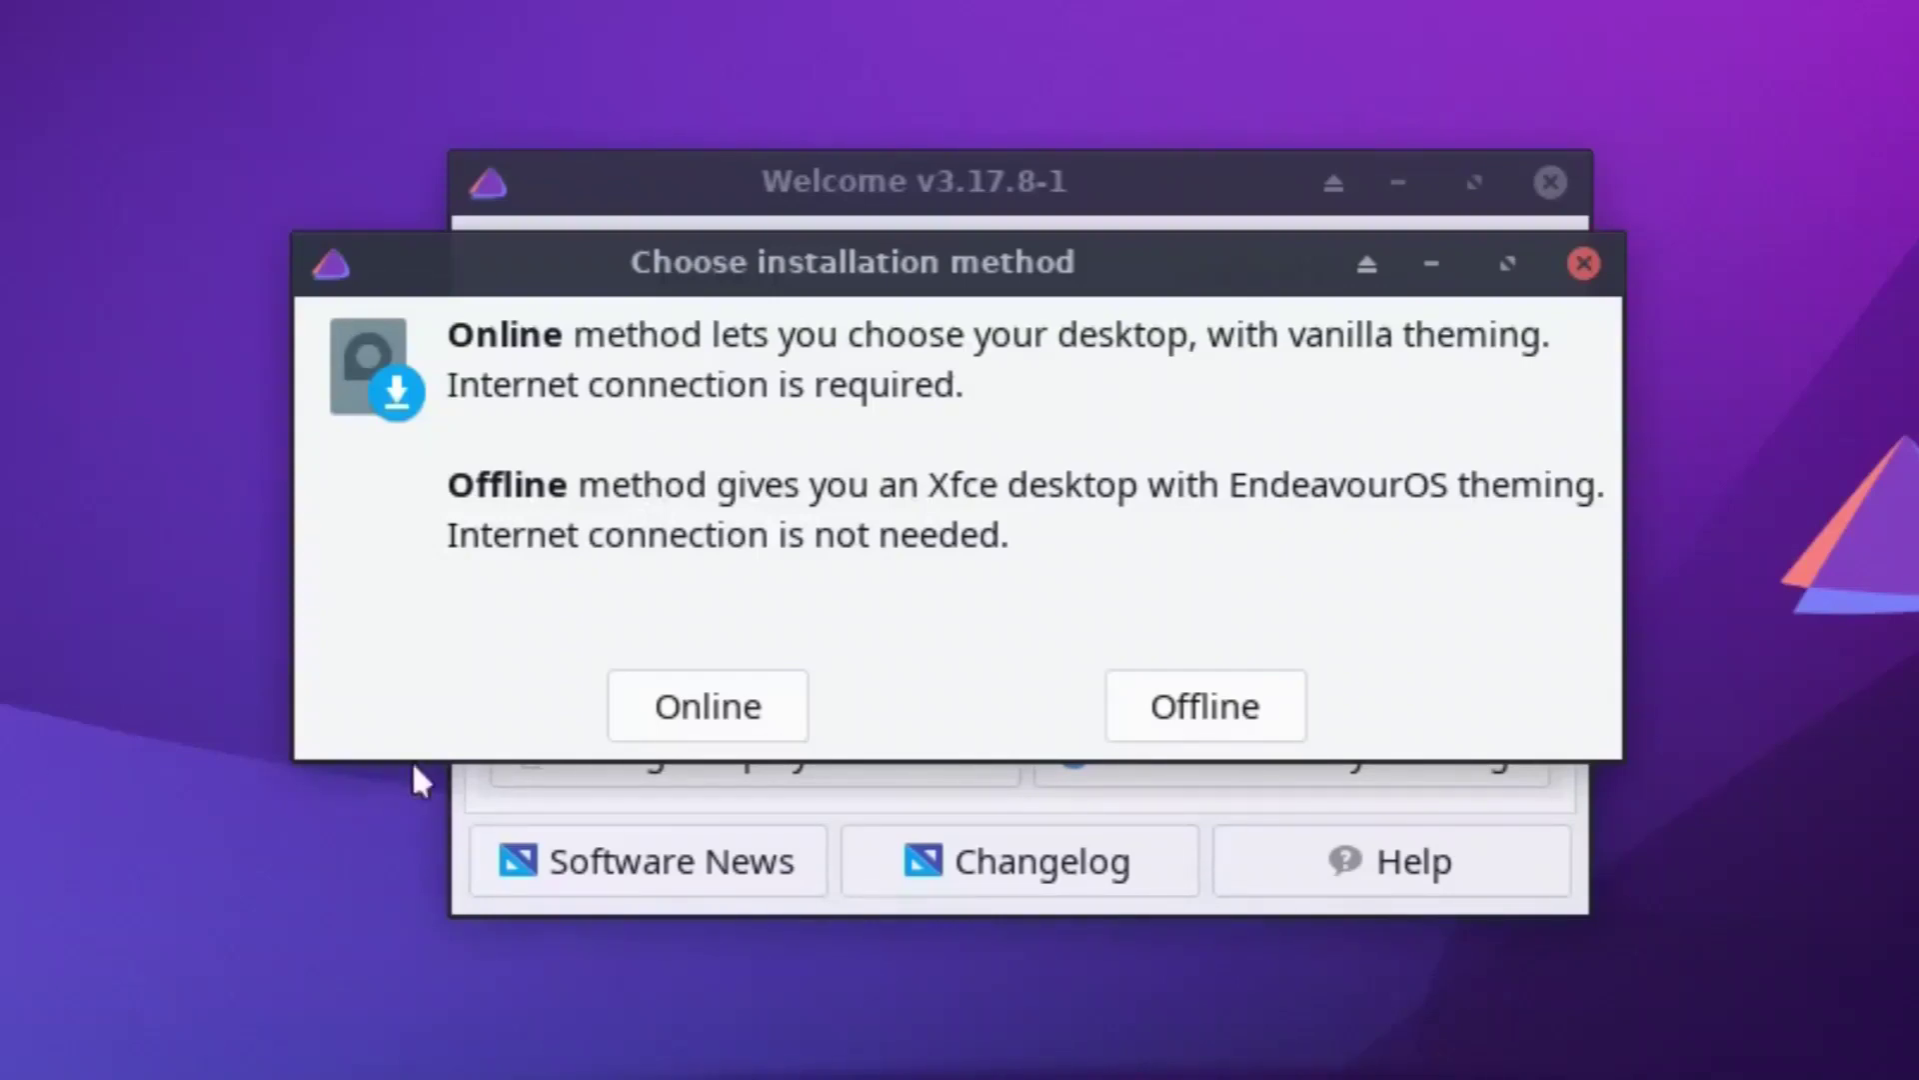
click(710, 698)
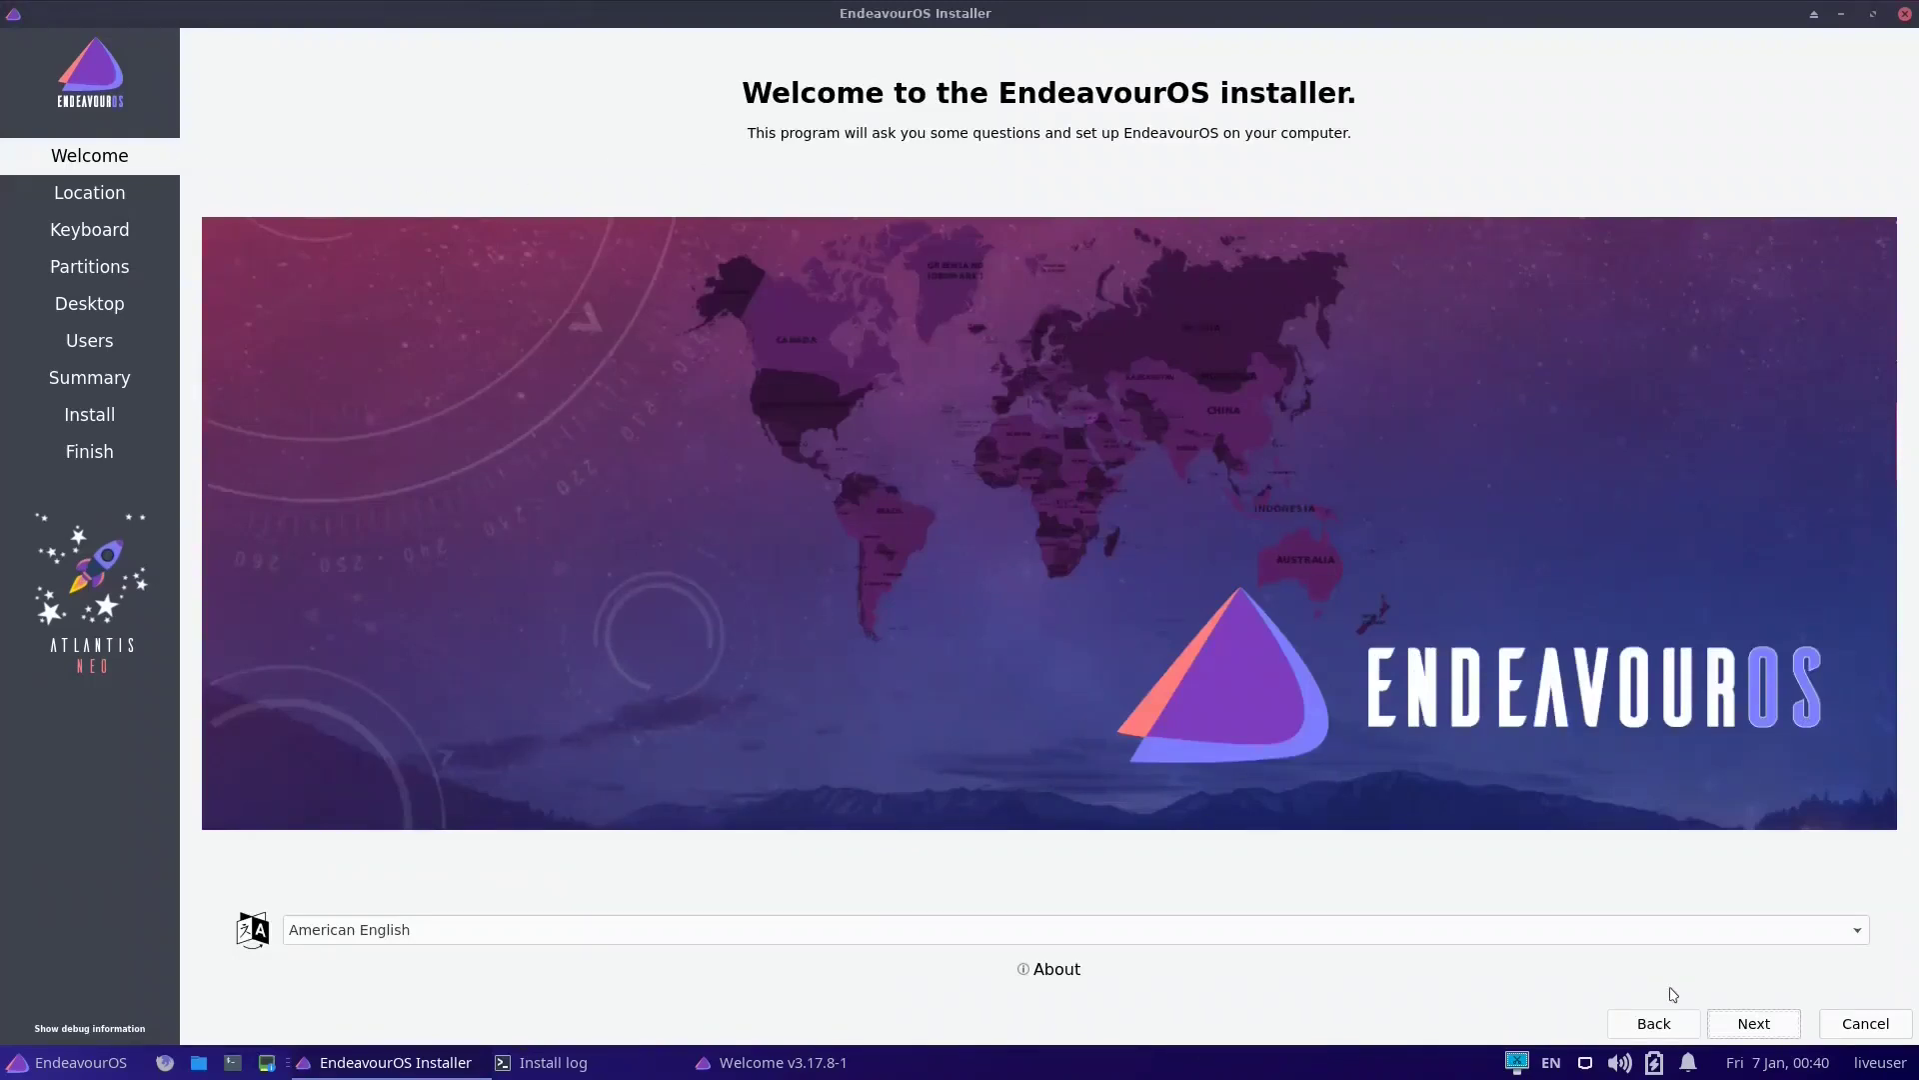
click(1768, 1025)
click(1767, 1026)
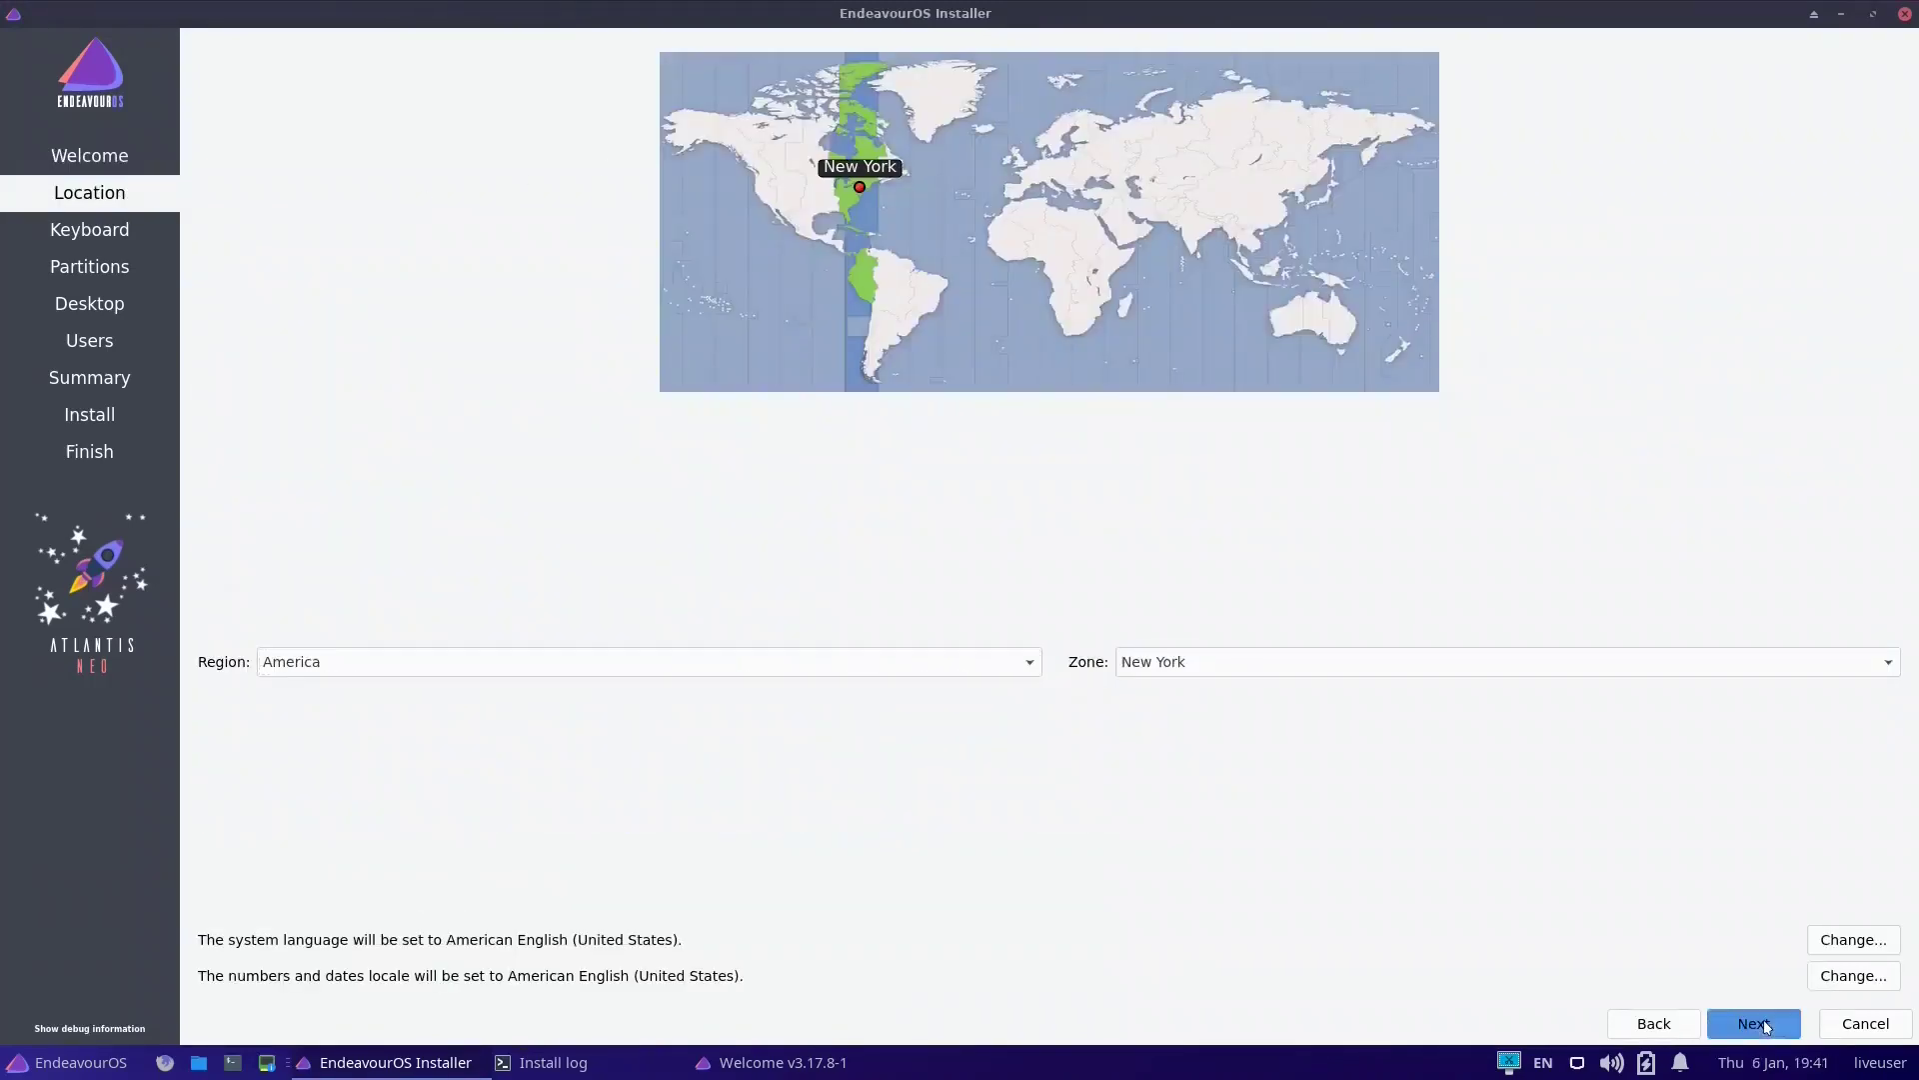
click(1767, 1026)
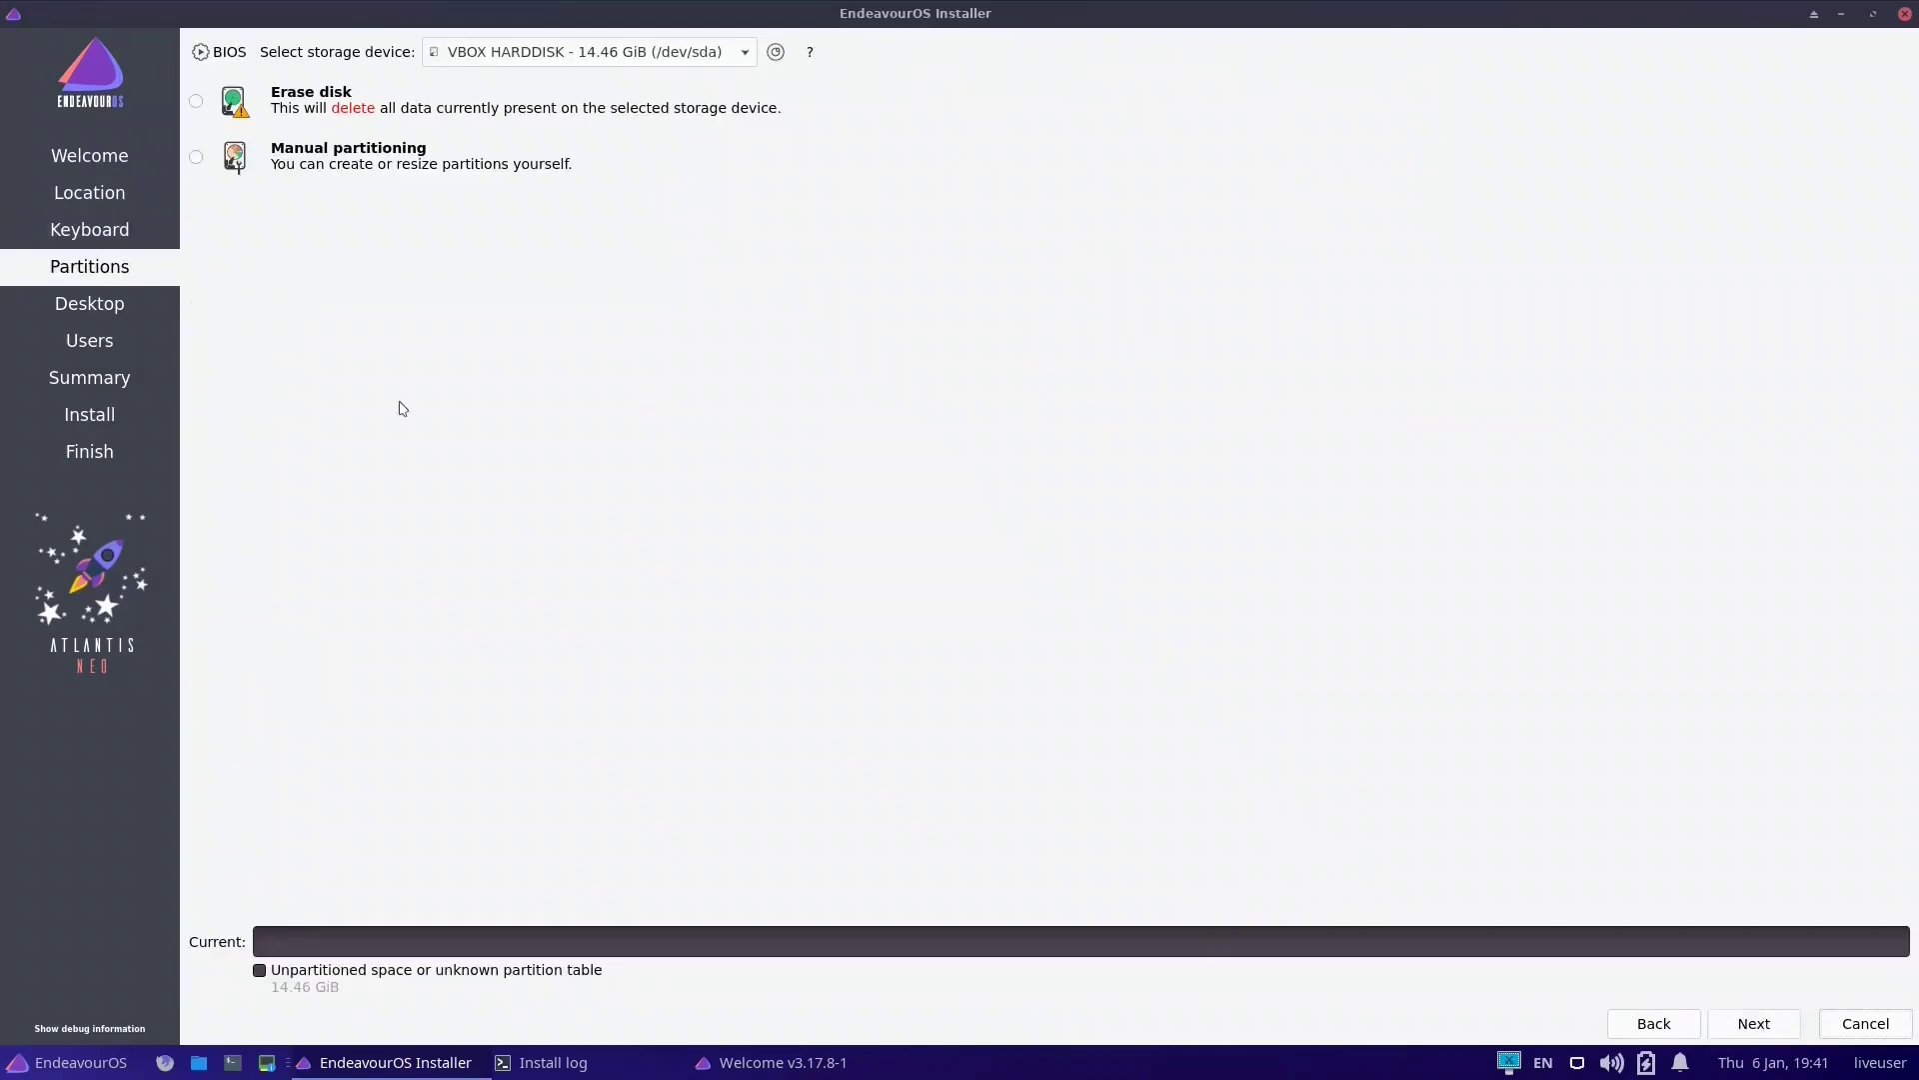
Choose to erase the VBOX HARDDISK with no swap and the ext4 file system, and continue to desktop selection
click(197, 101)
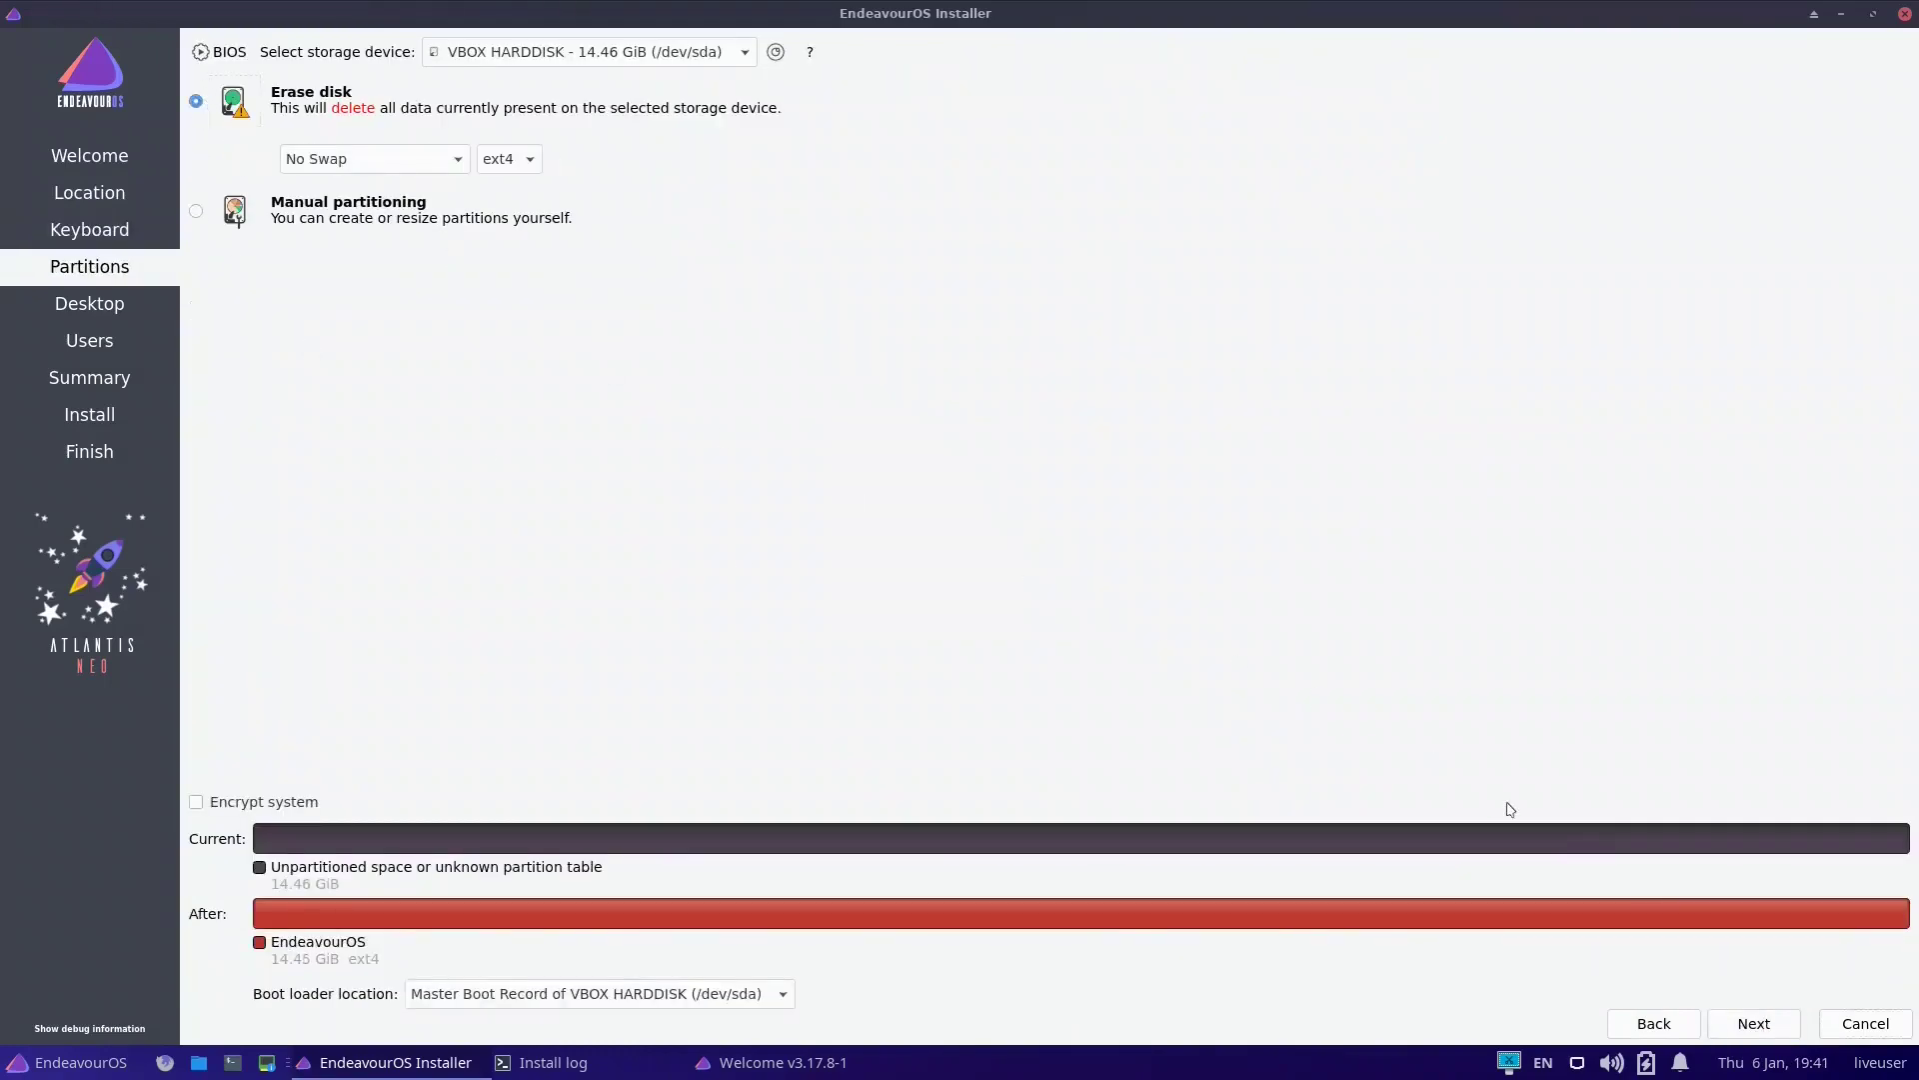
click(1759, 1034)
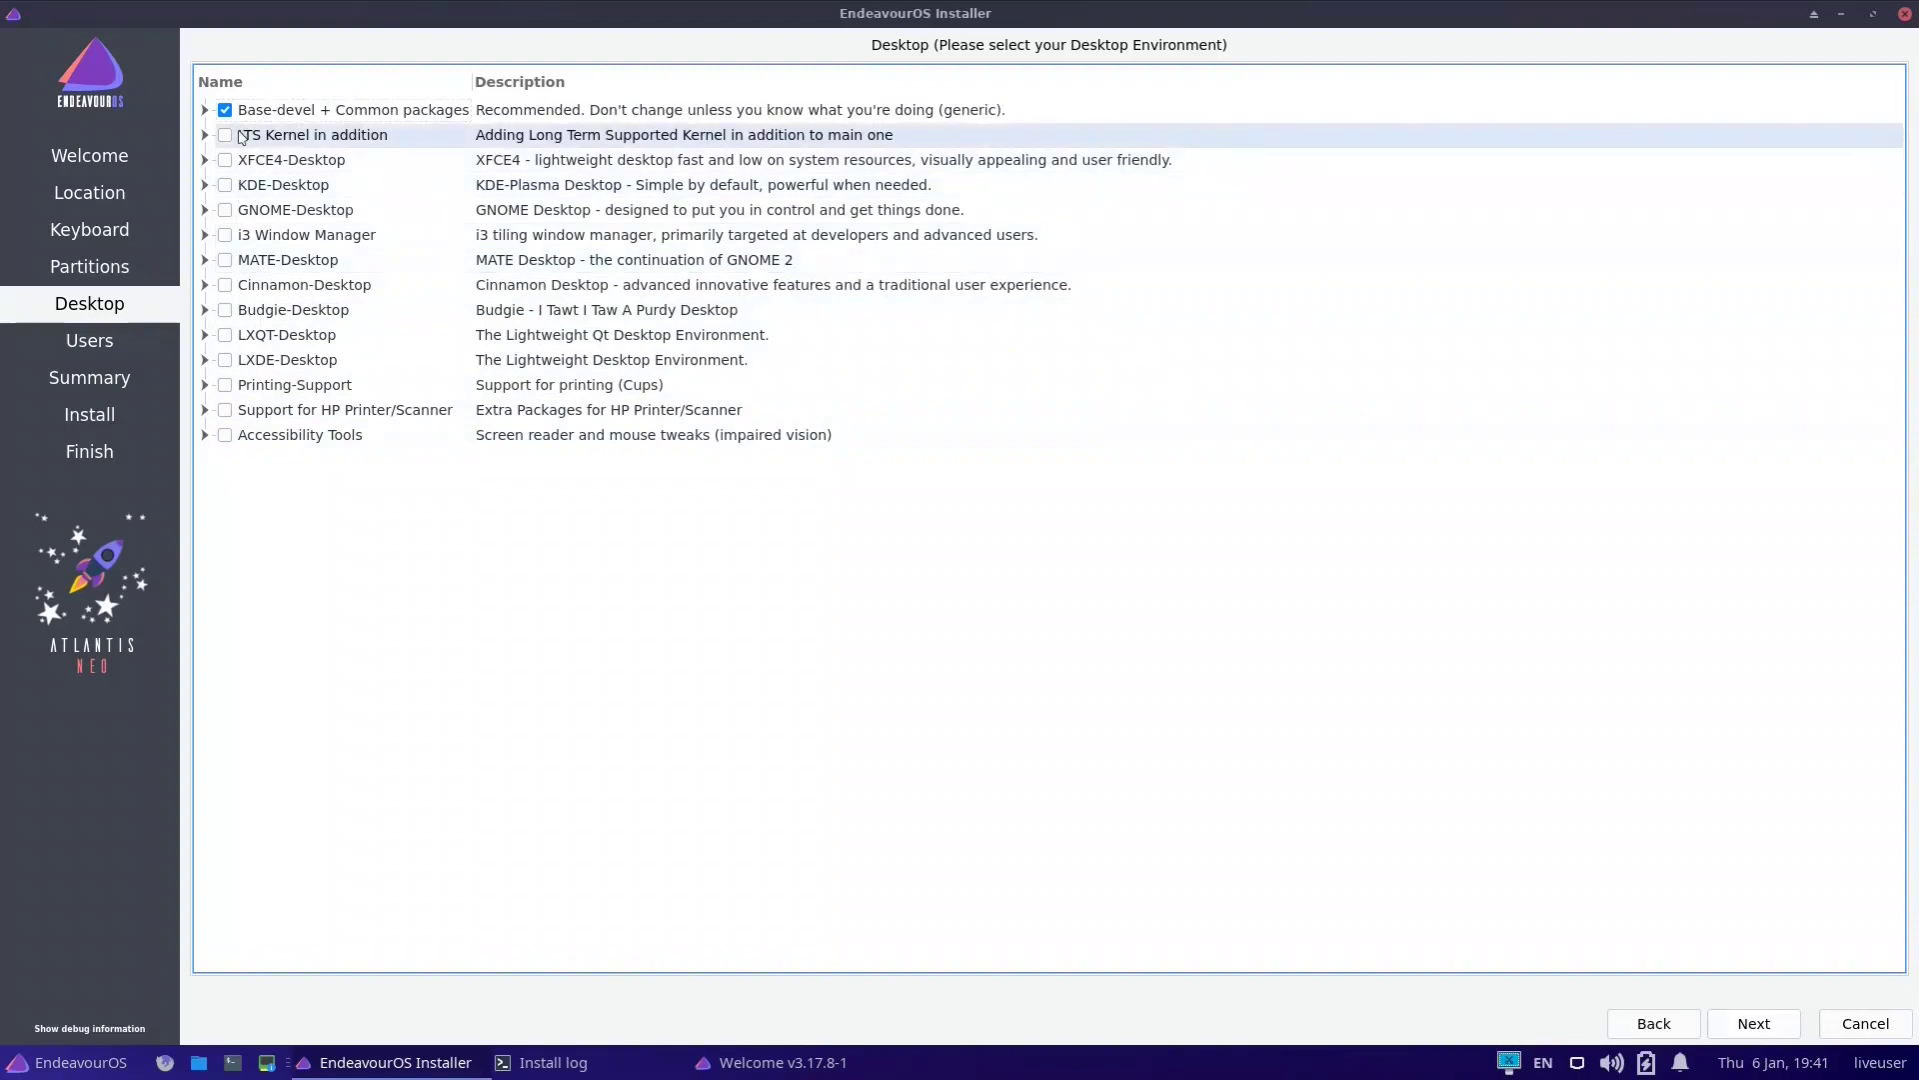
Examine the individual packages included in the LXDE-Desktop option
click(205, 360)
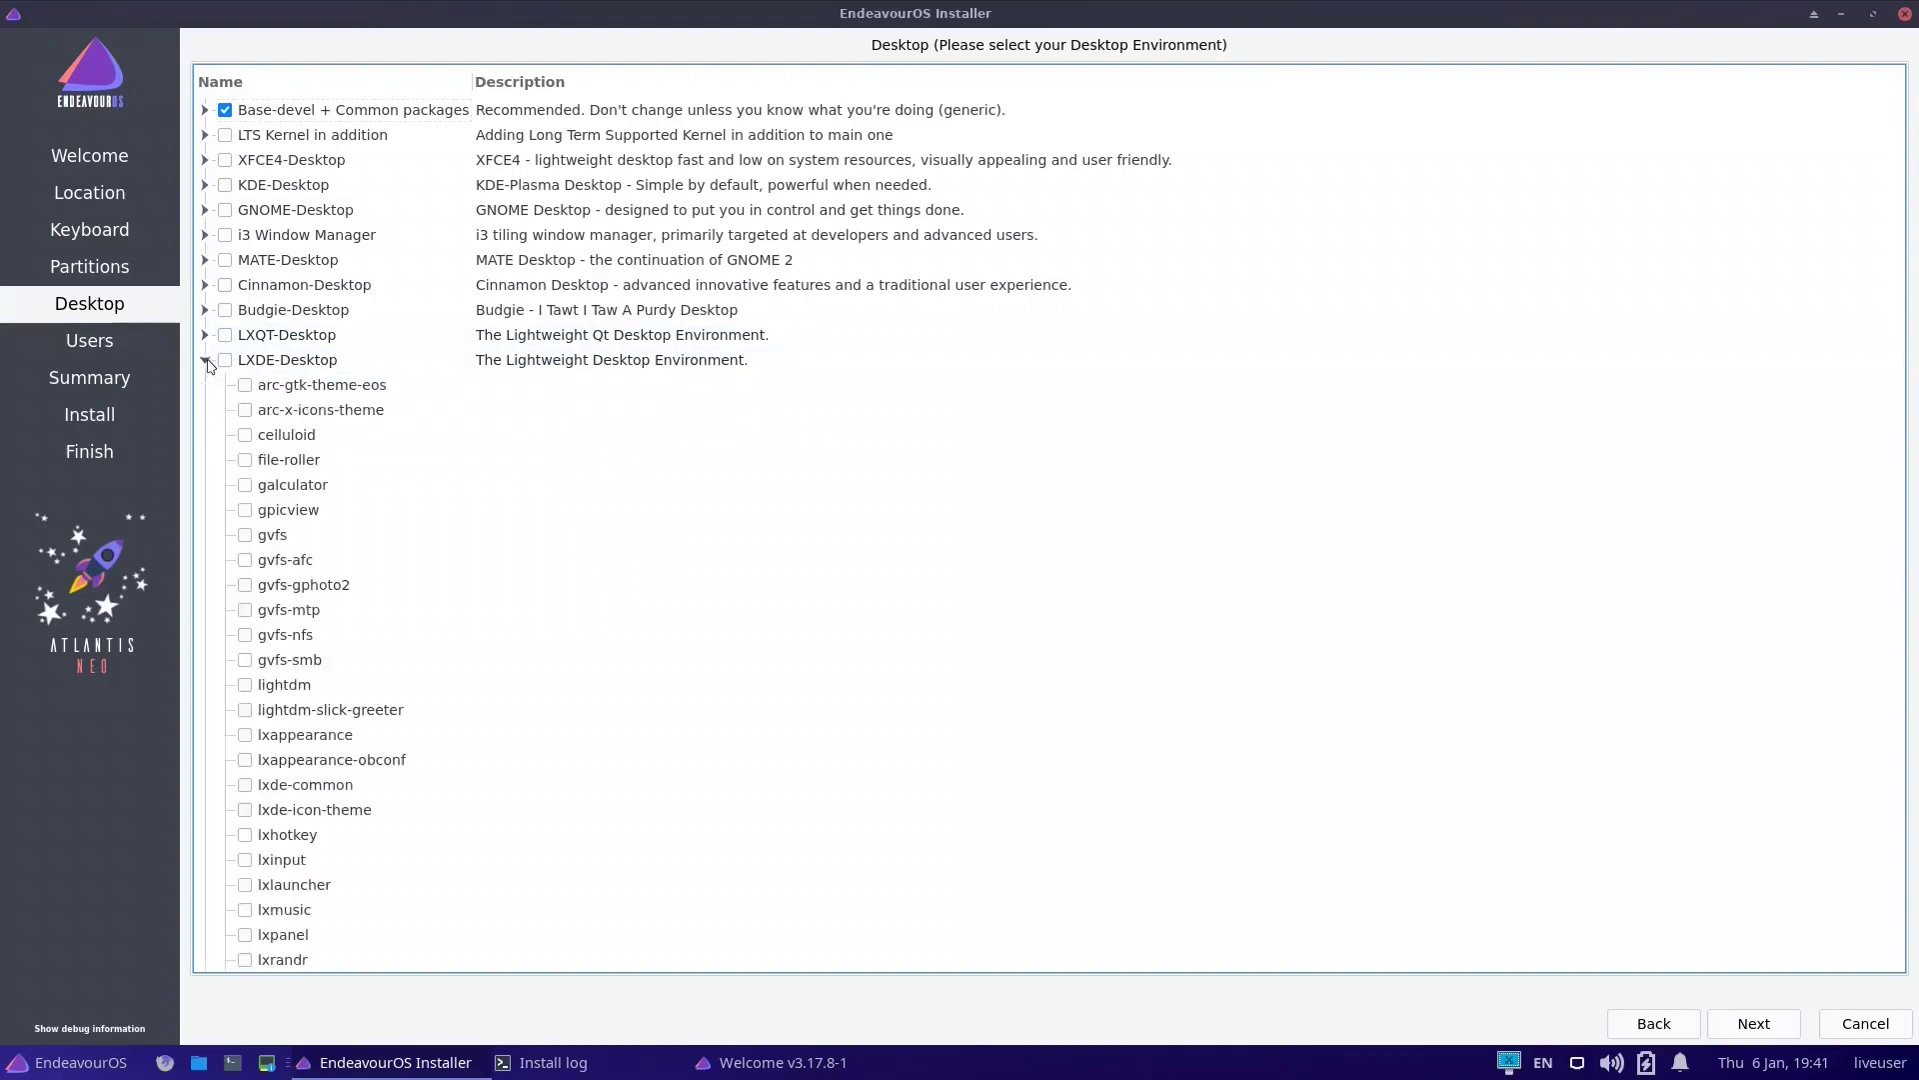
scroll(265, 412, down, 2)
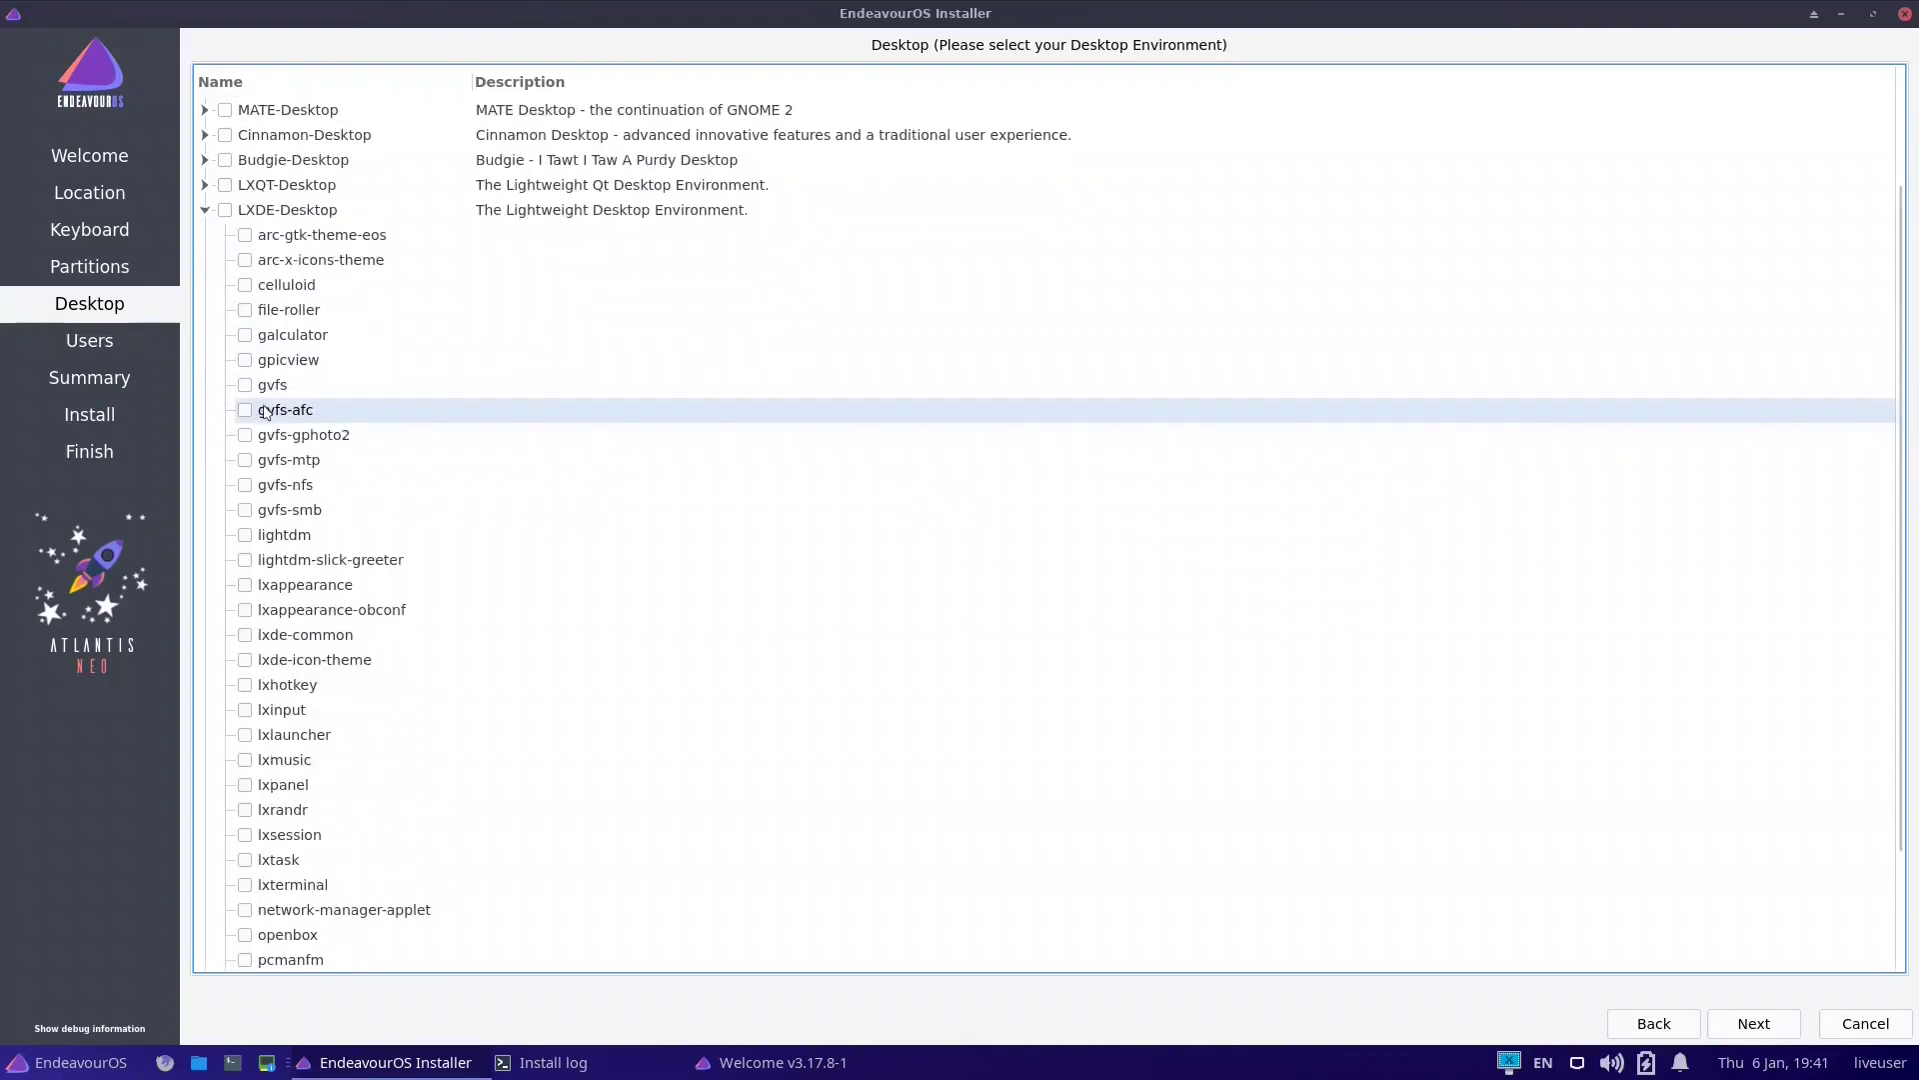
scroll(265, 412, down, 1)
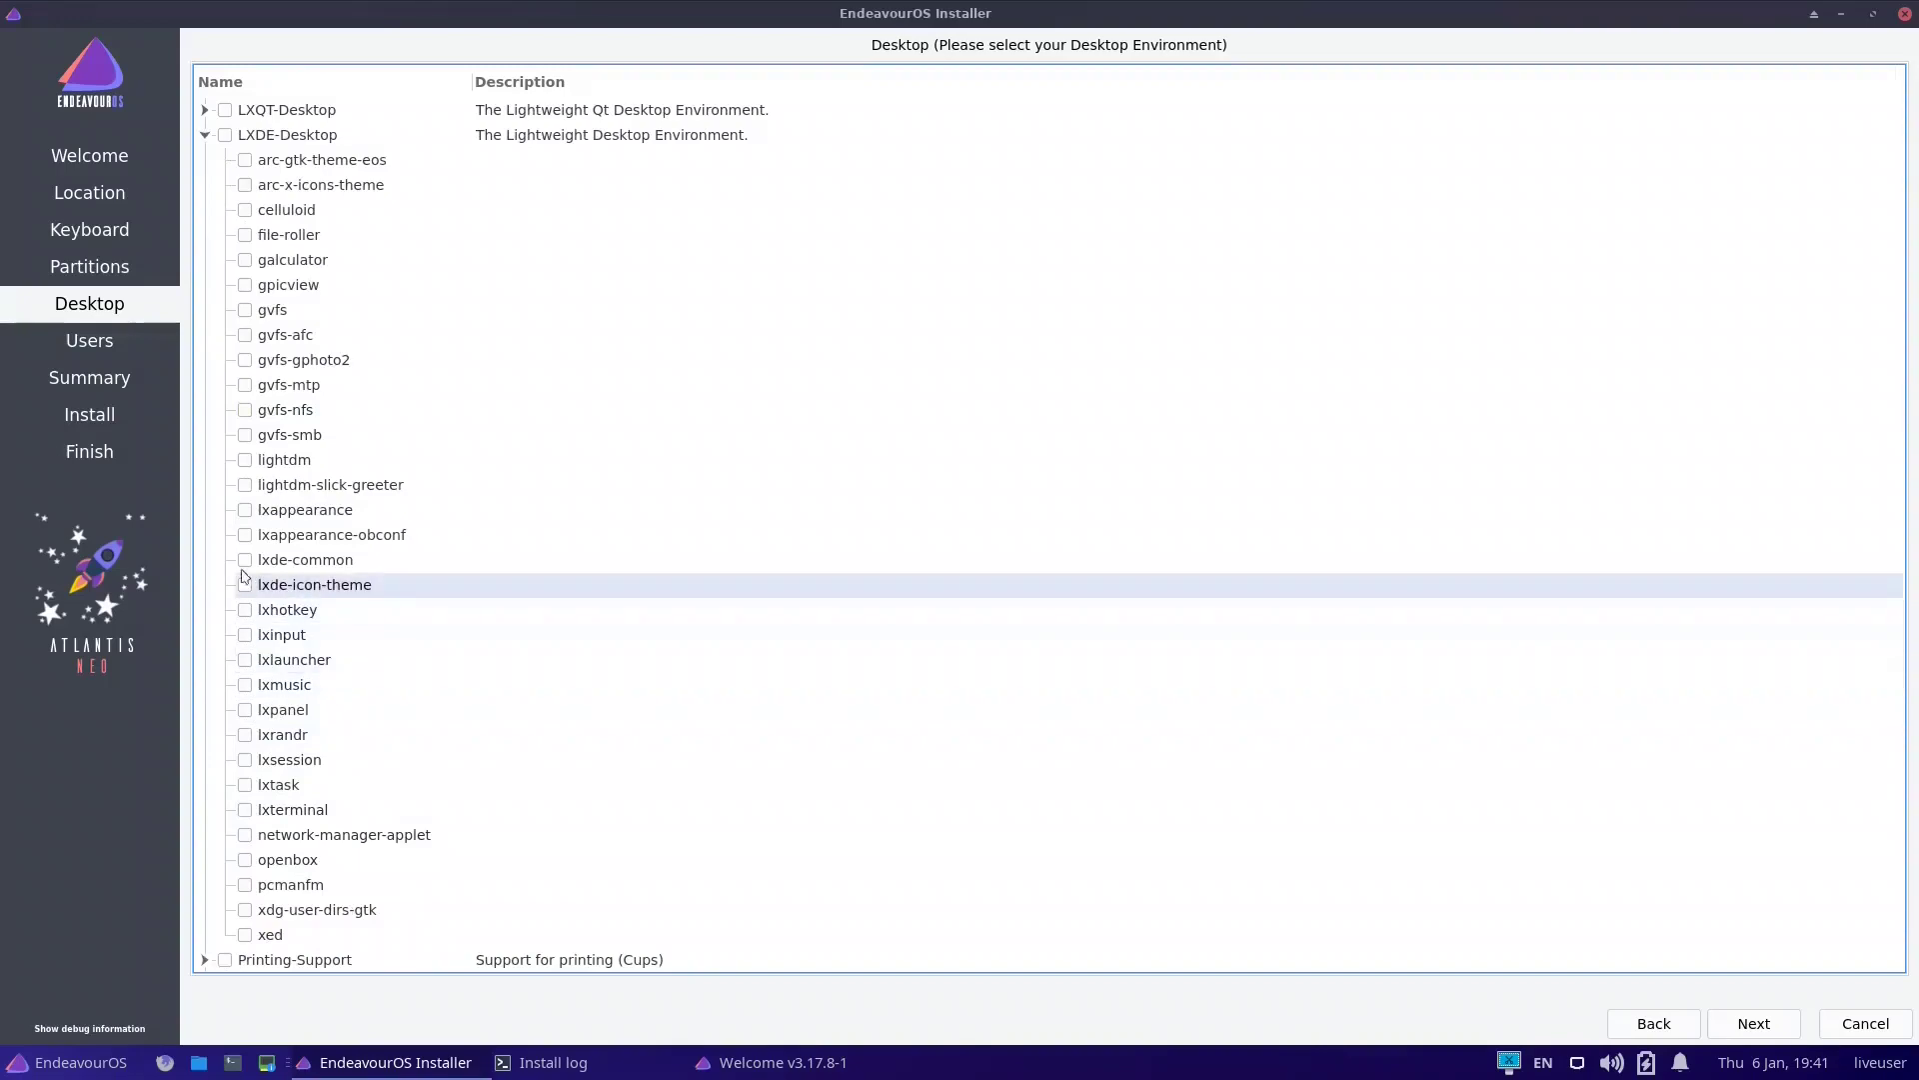
scroll(279, 342, up, 3)
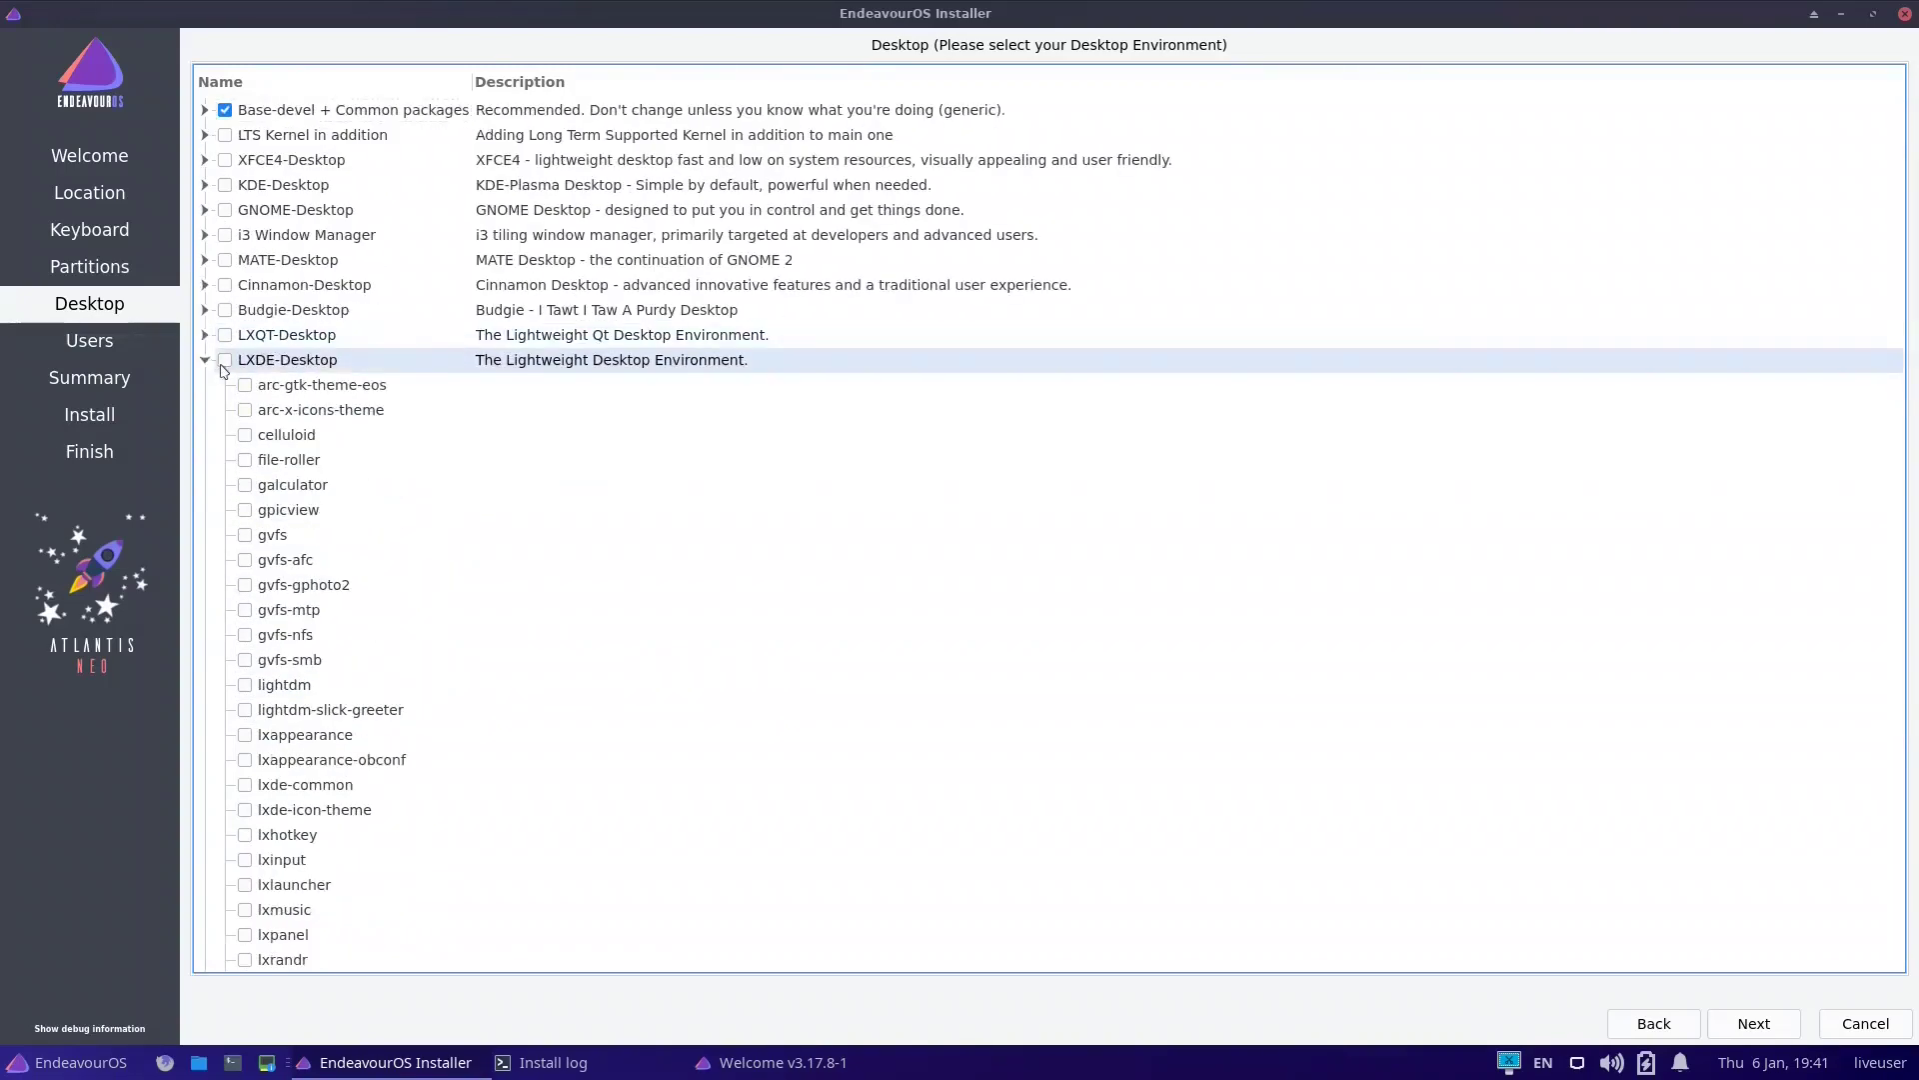
Try selecting LXDE-Desktop without arc-gtk-theme-eos, arc-x-icons-theme, celluloid and file-roller, and clear the whole LXDE selection
click(225, 361)
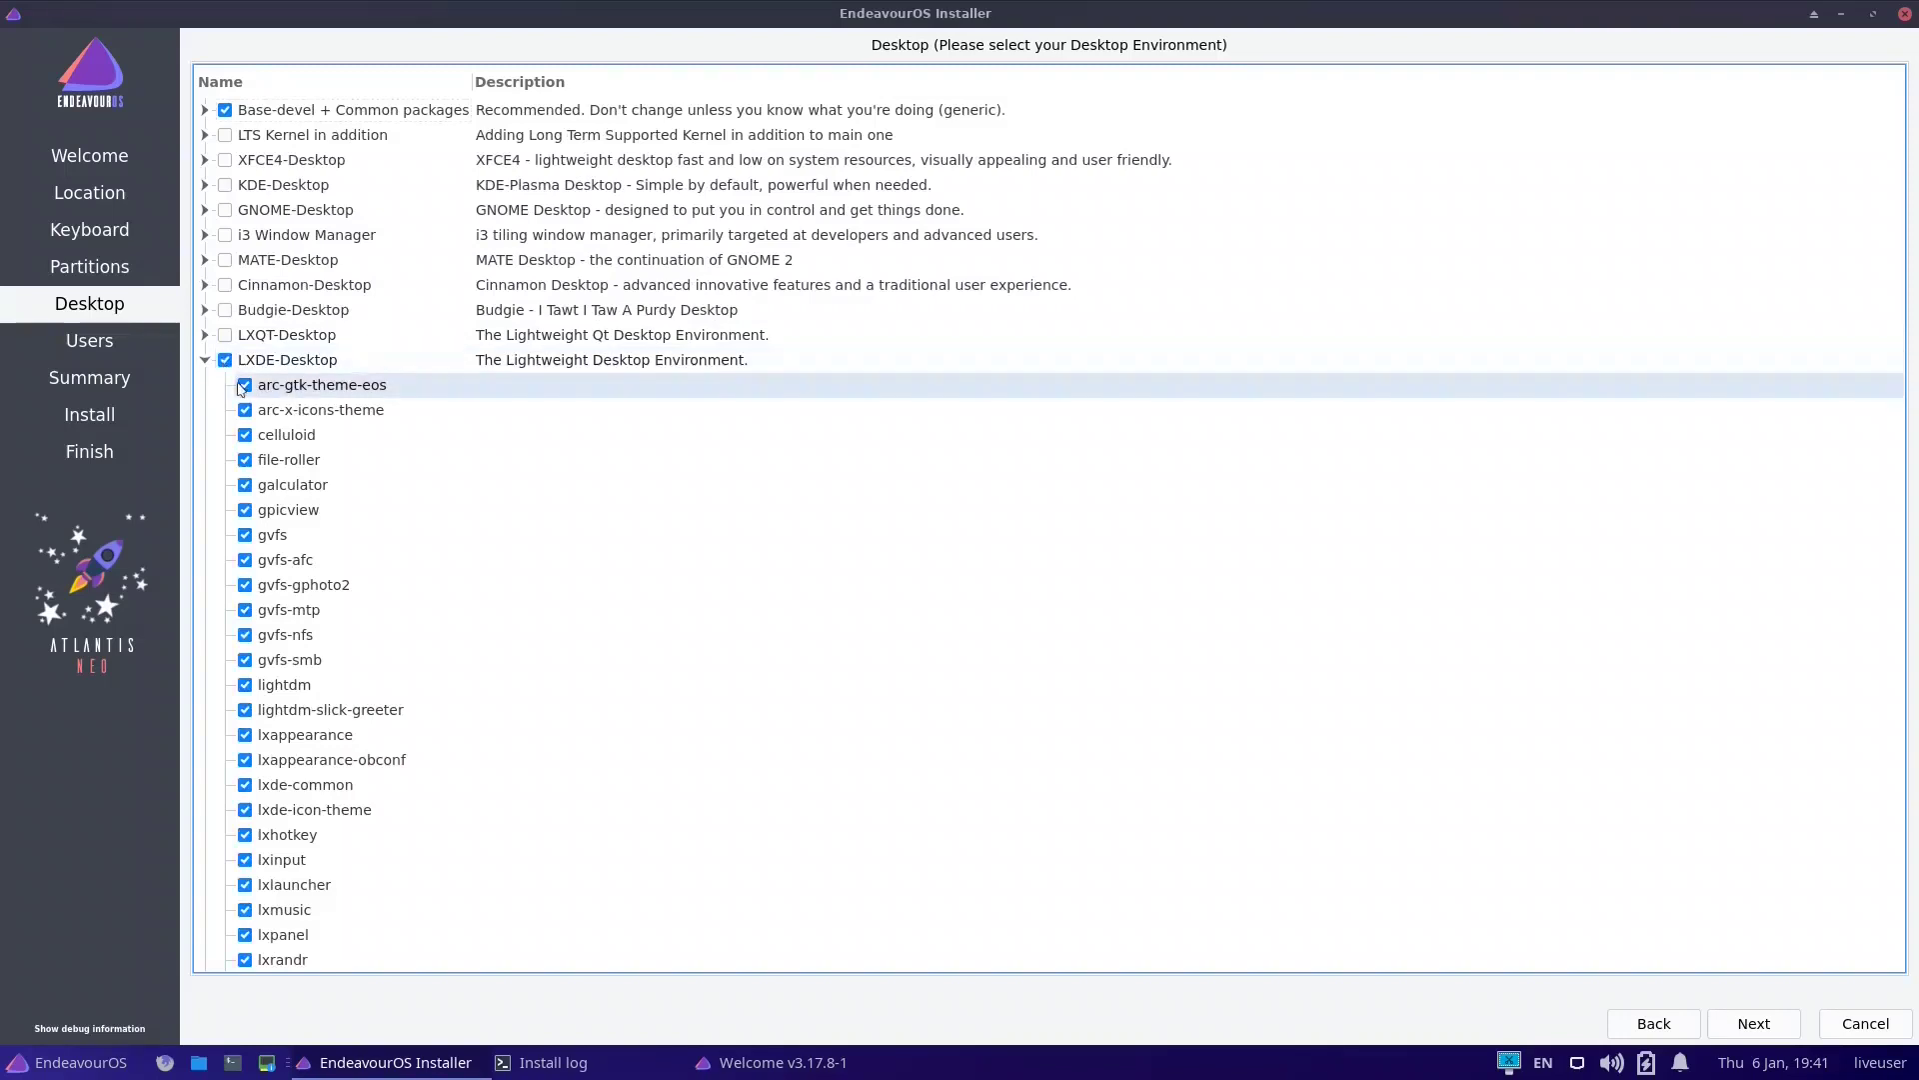
click(245, 386)
click(245, 410)
click(244, 435)
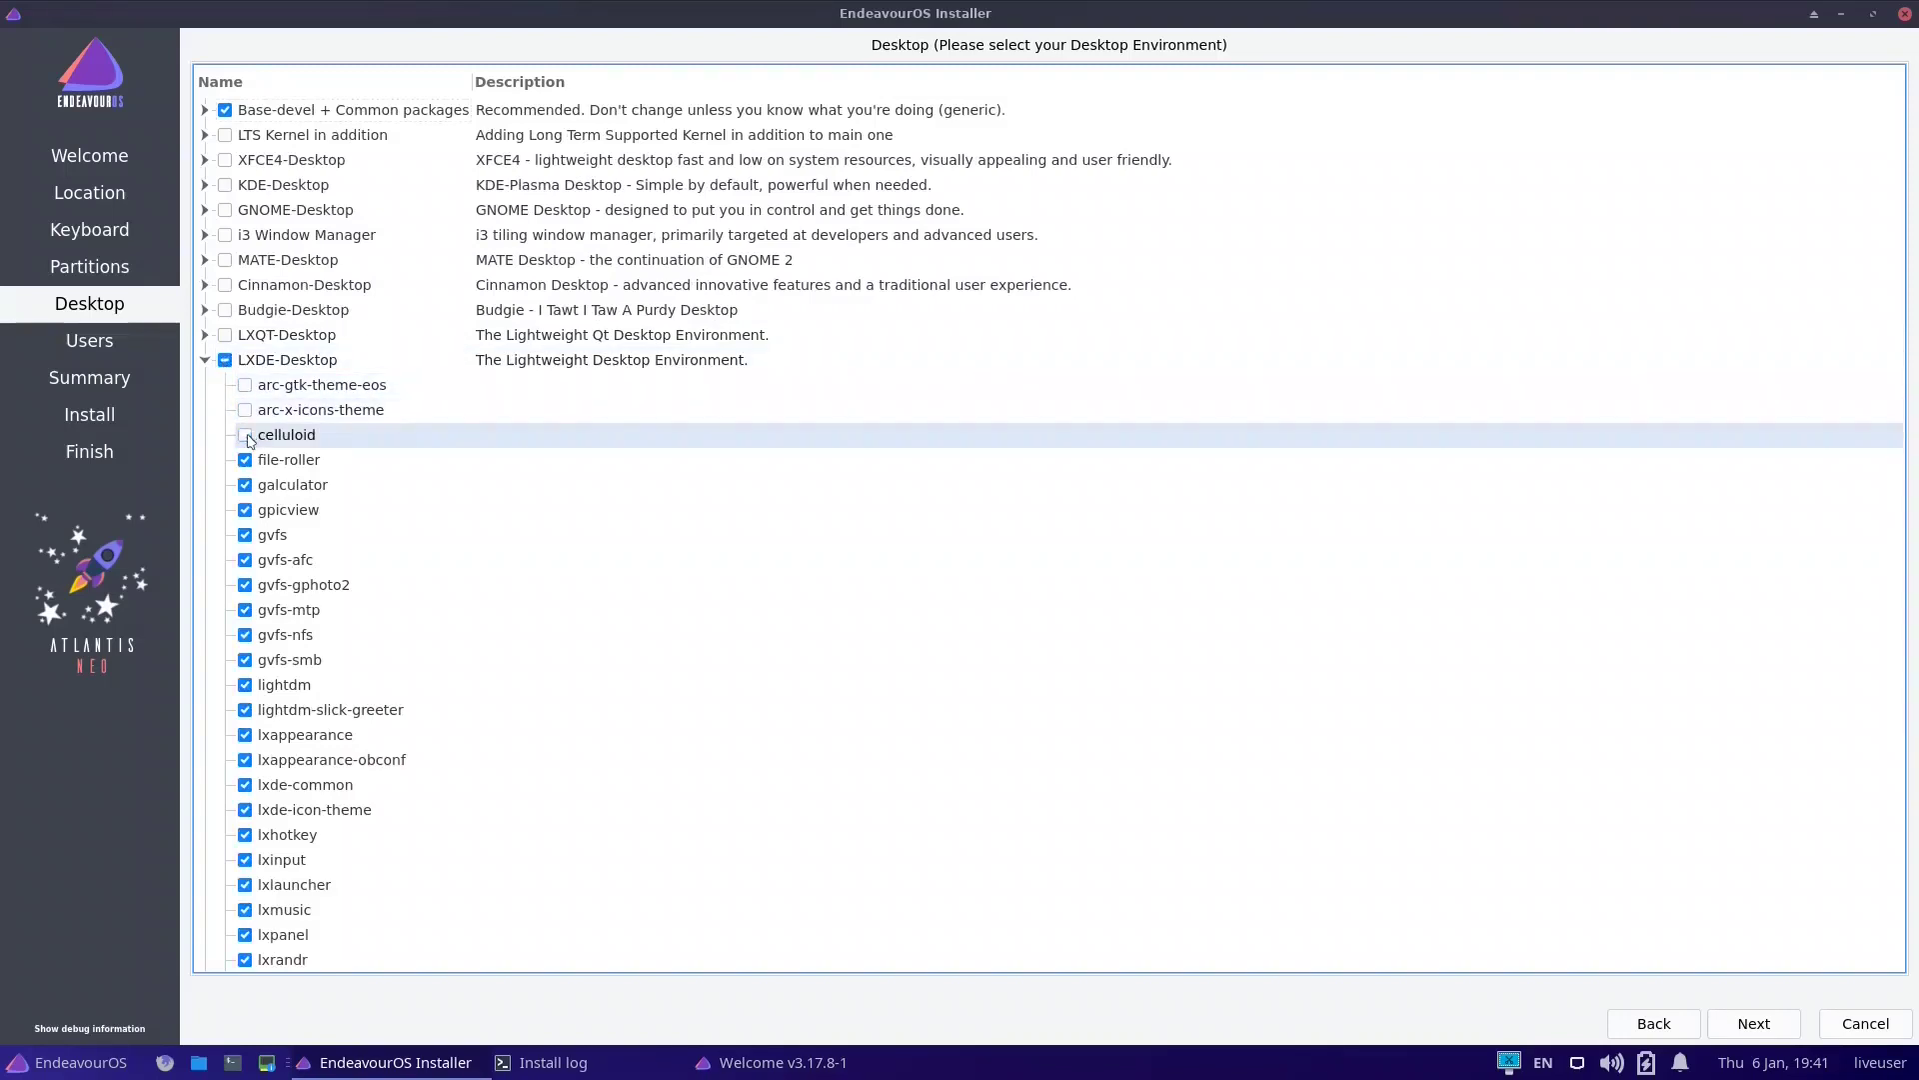
click(245, 461)
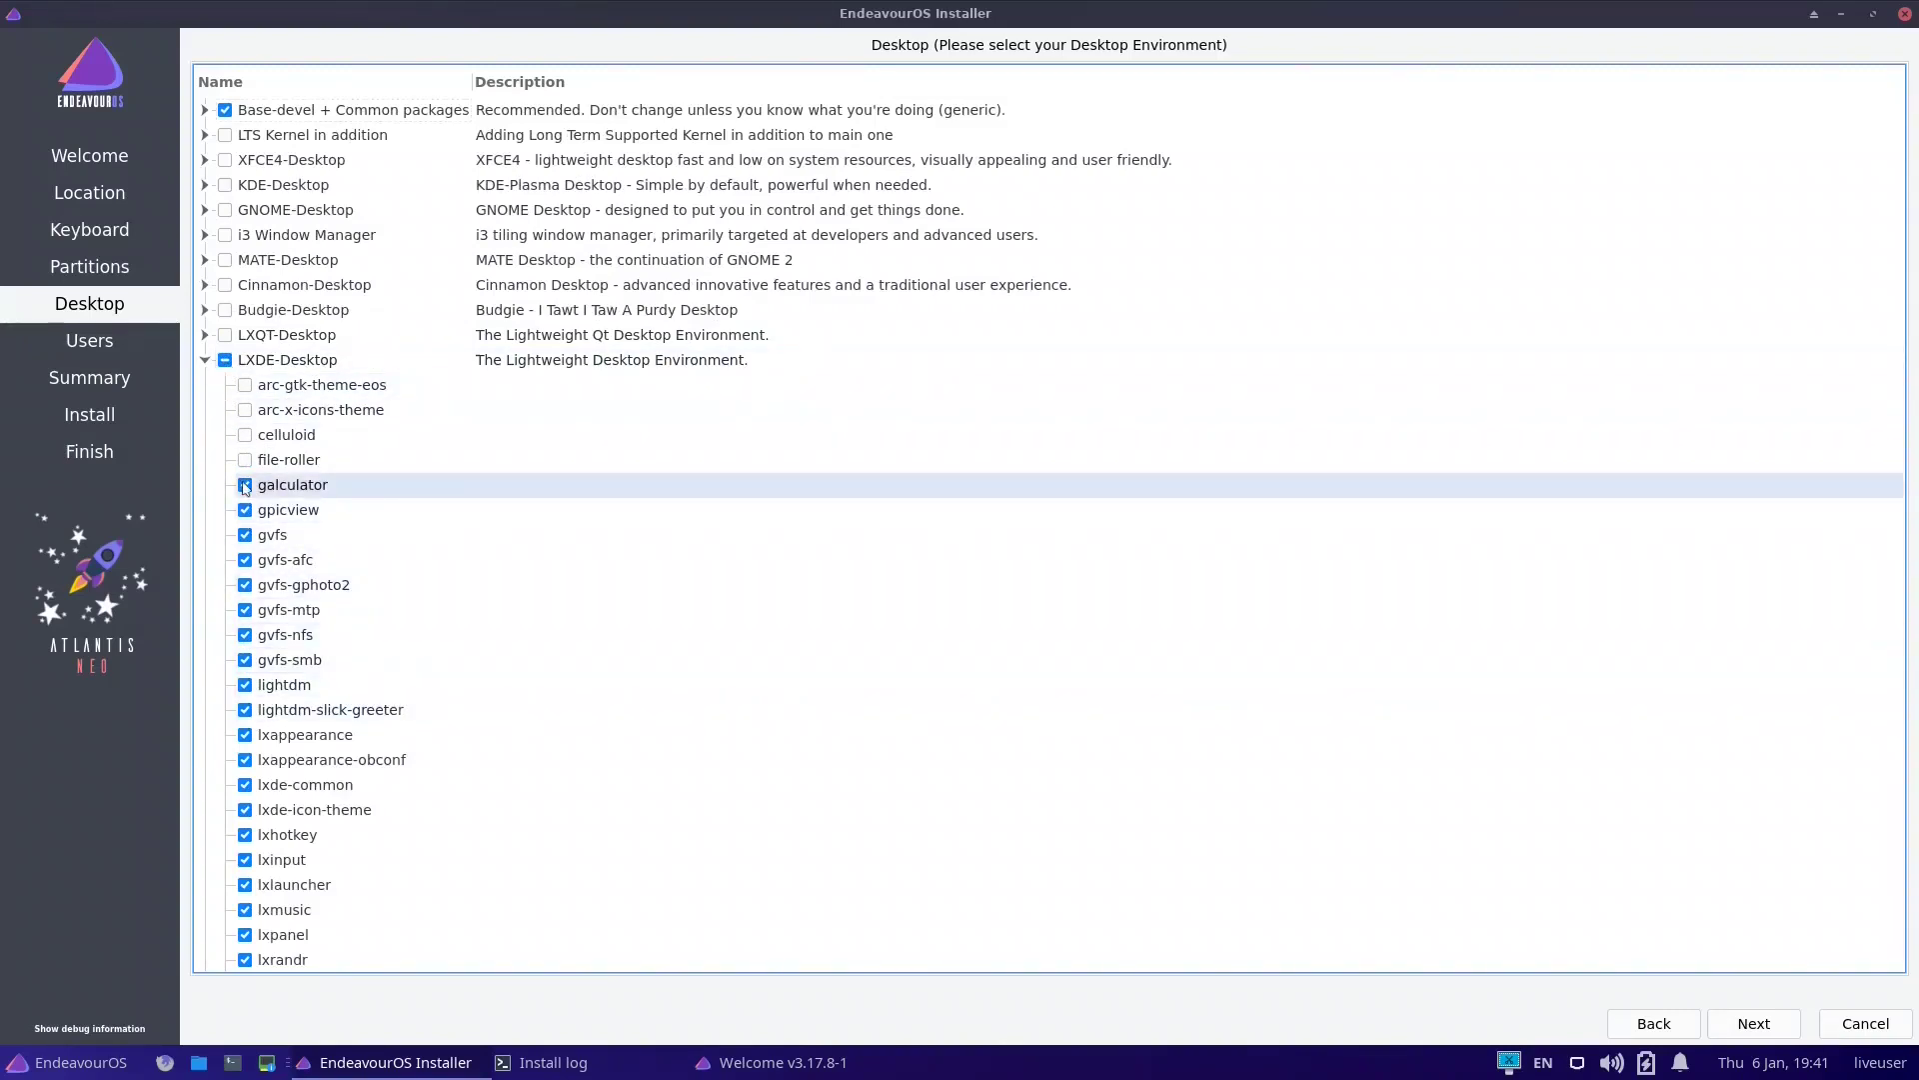
click(225, 360)
click(225, 360)
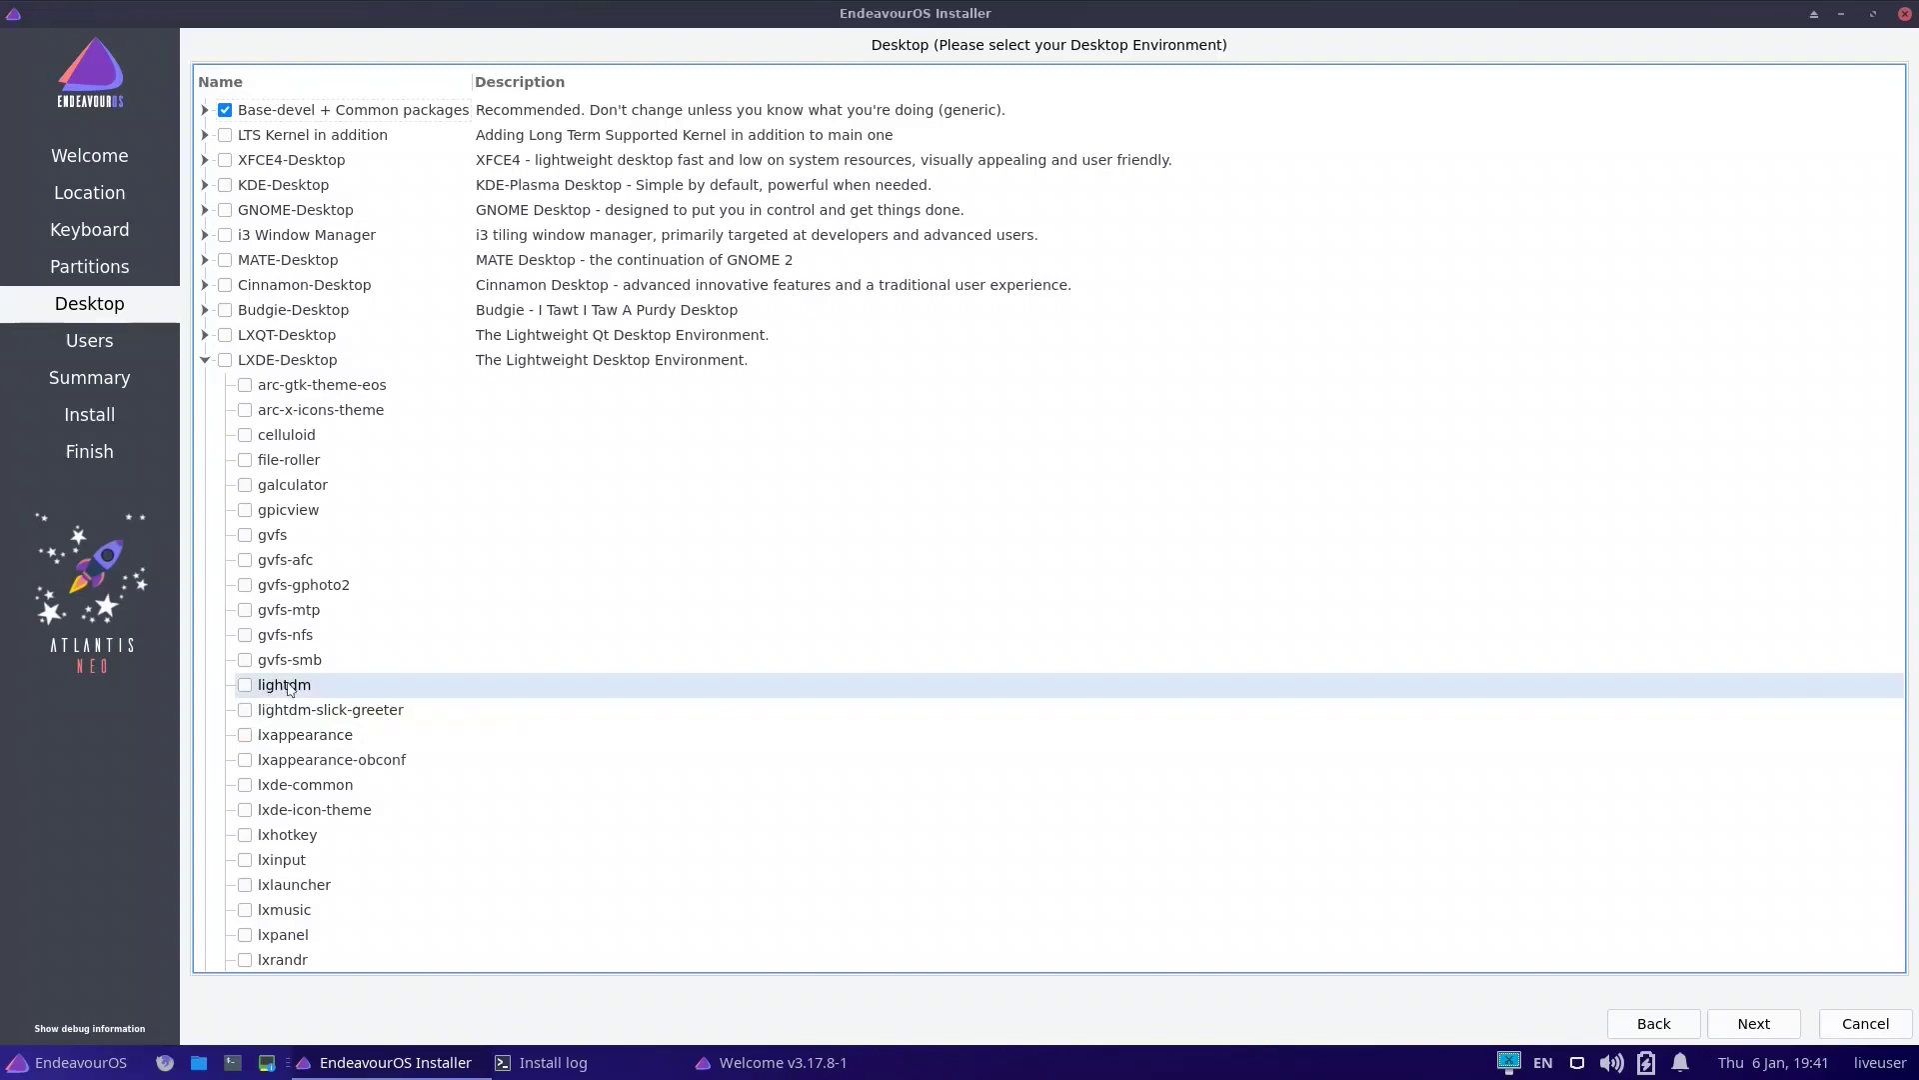
Collapse the LXDE-Desktop package list and cancel the online installation, quitting the installer
click(206, 360)
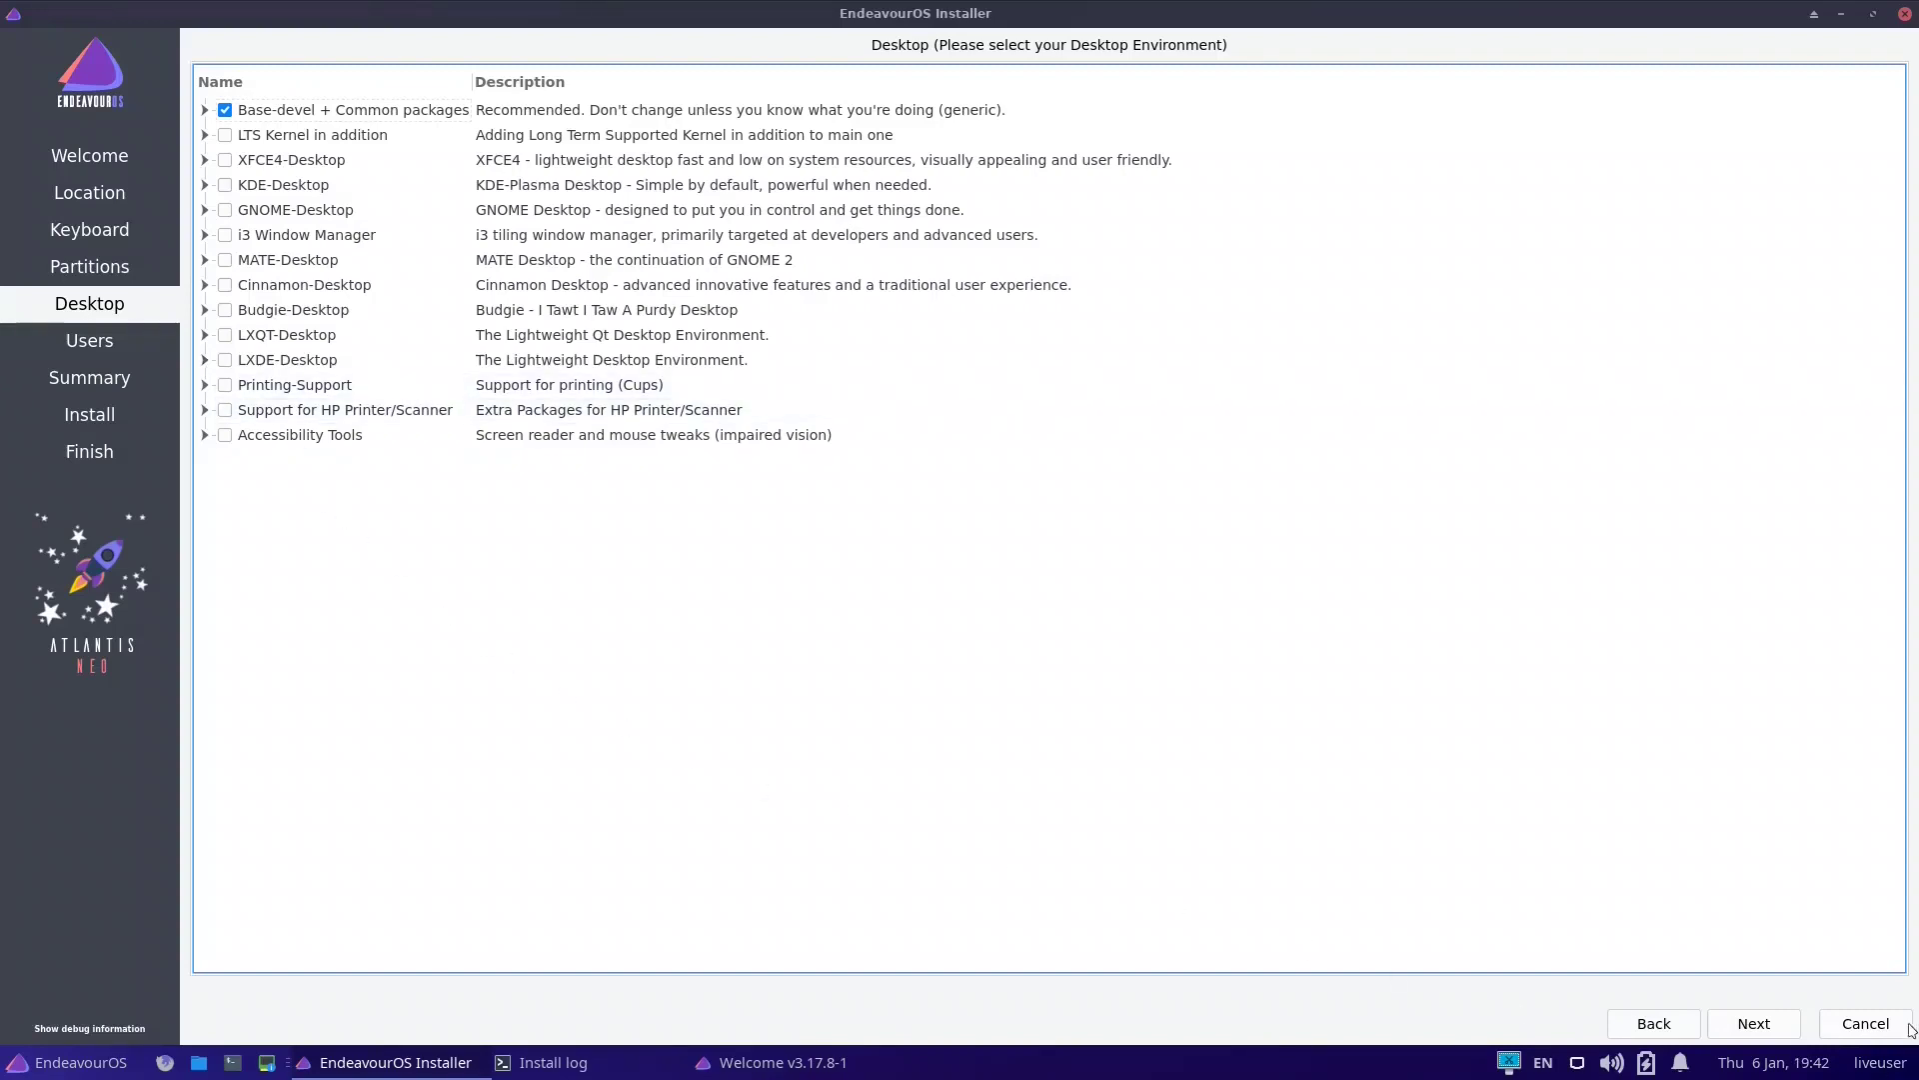
click(1868, 1023)
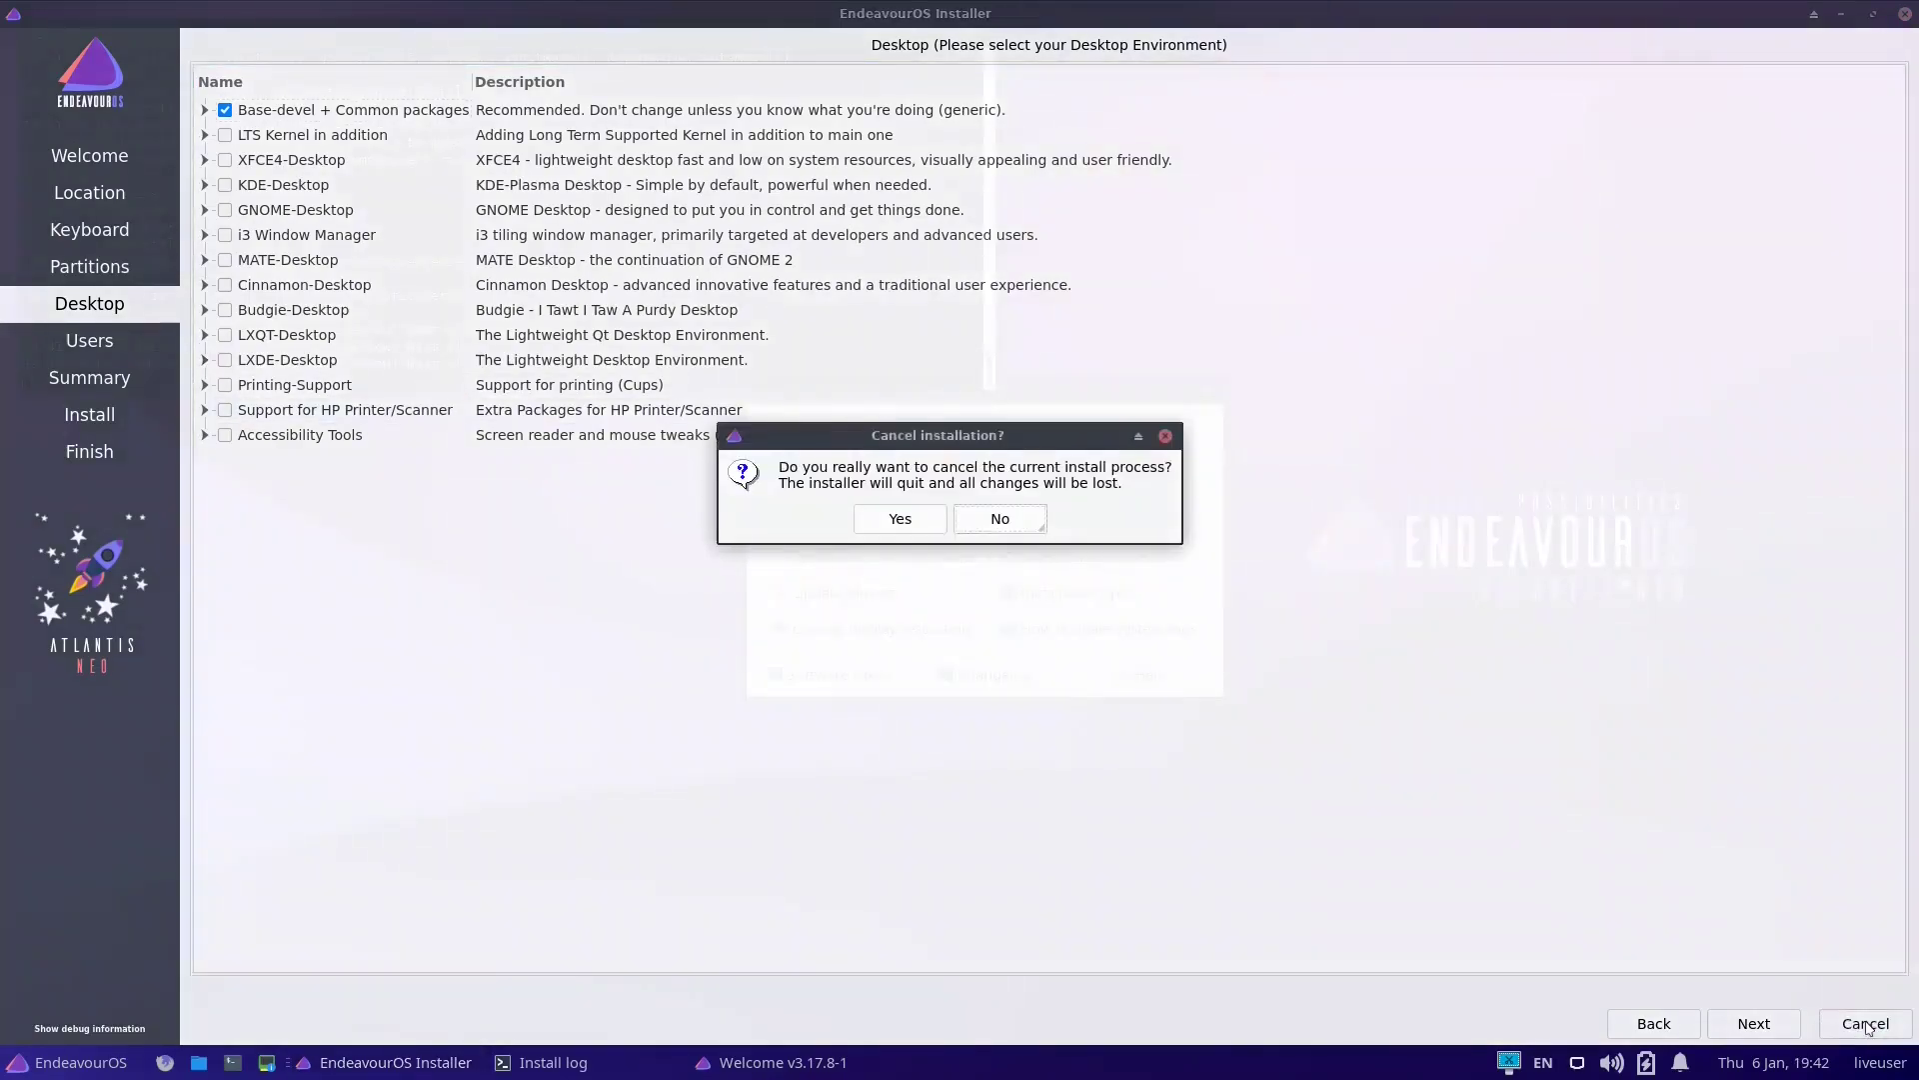
click(908, 521)
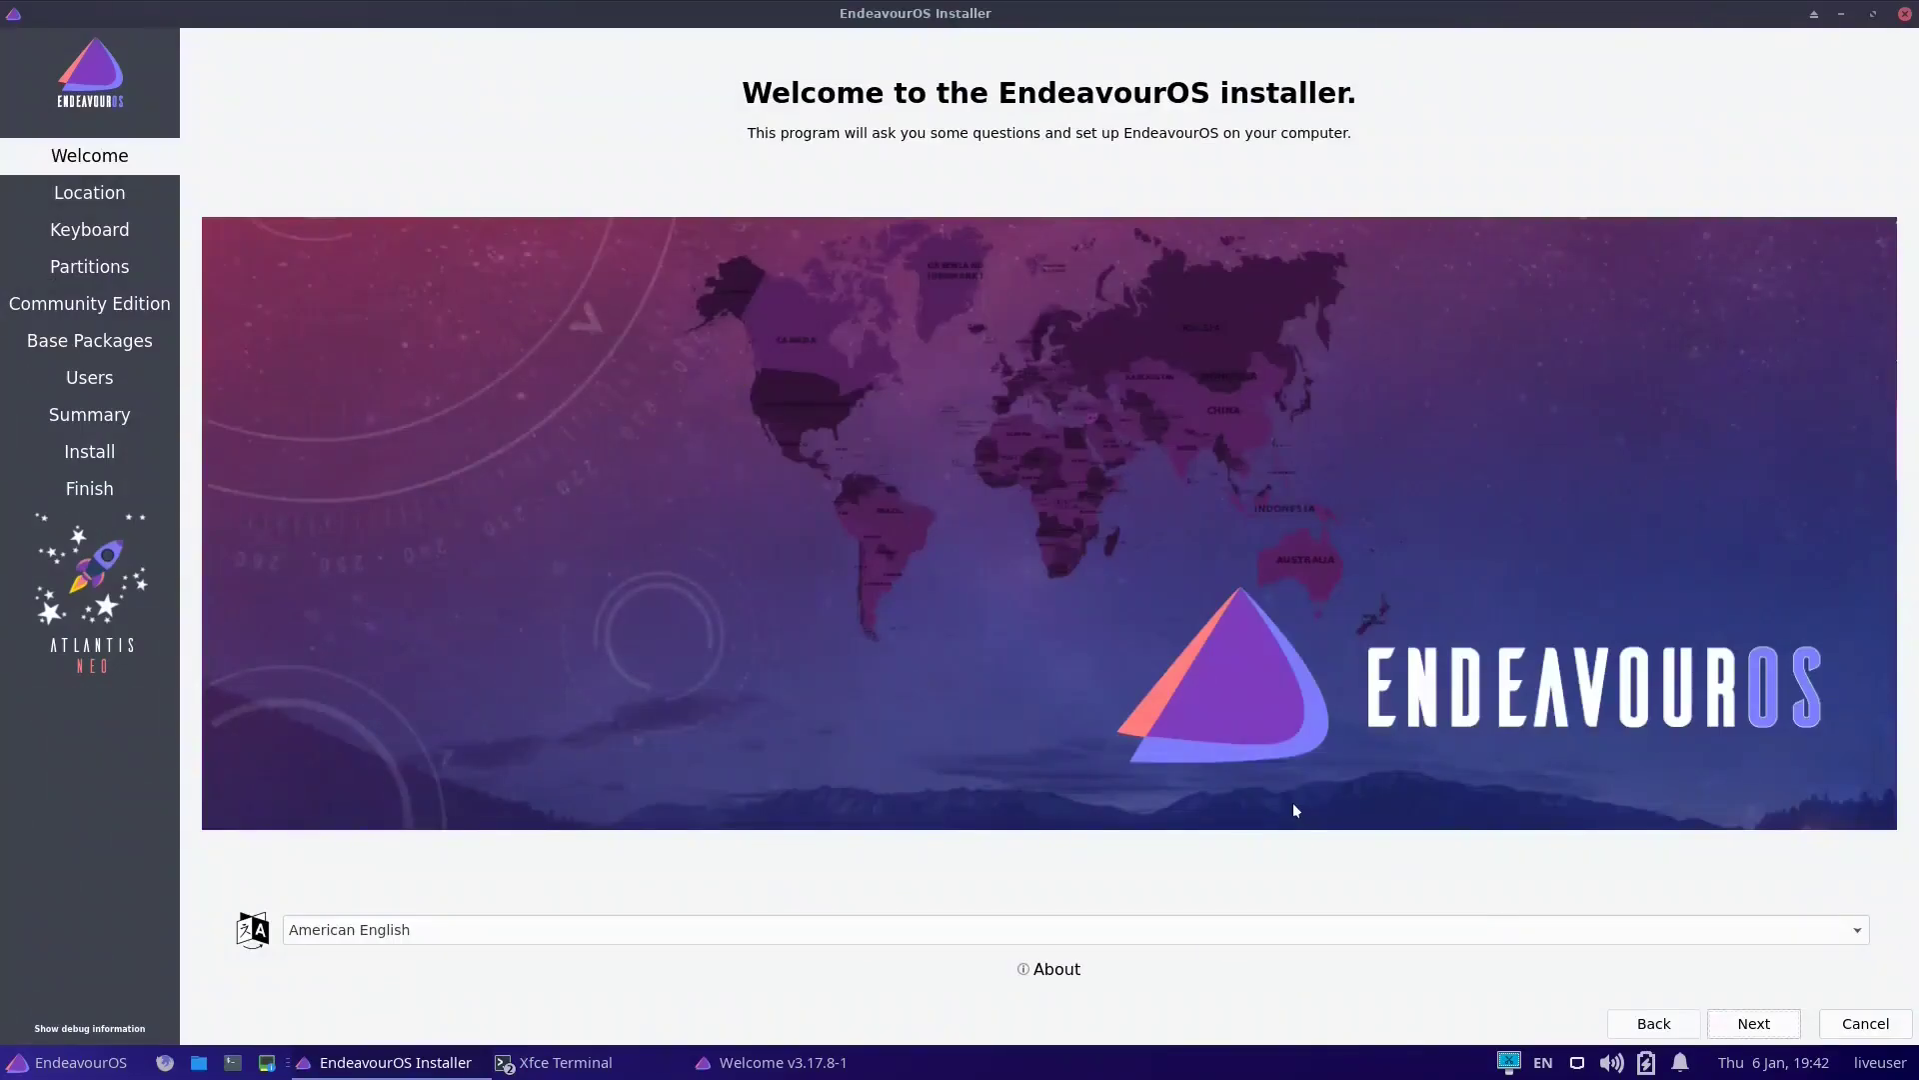
In the community editions installer, keep the default language, location and keyboard, and choose to erase the VBOX HARDDISK with no swap and ext4
click(1747, 1025)
click(1750, 1025)
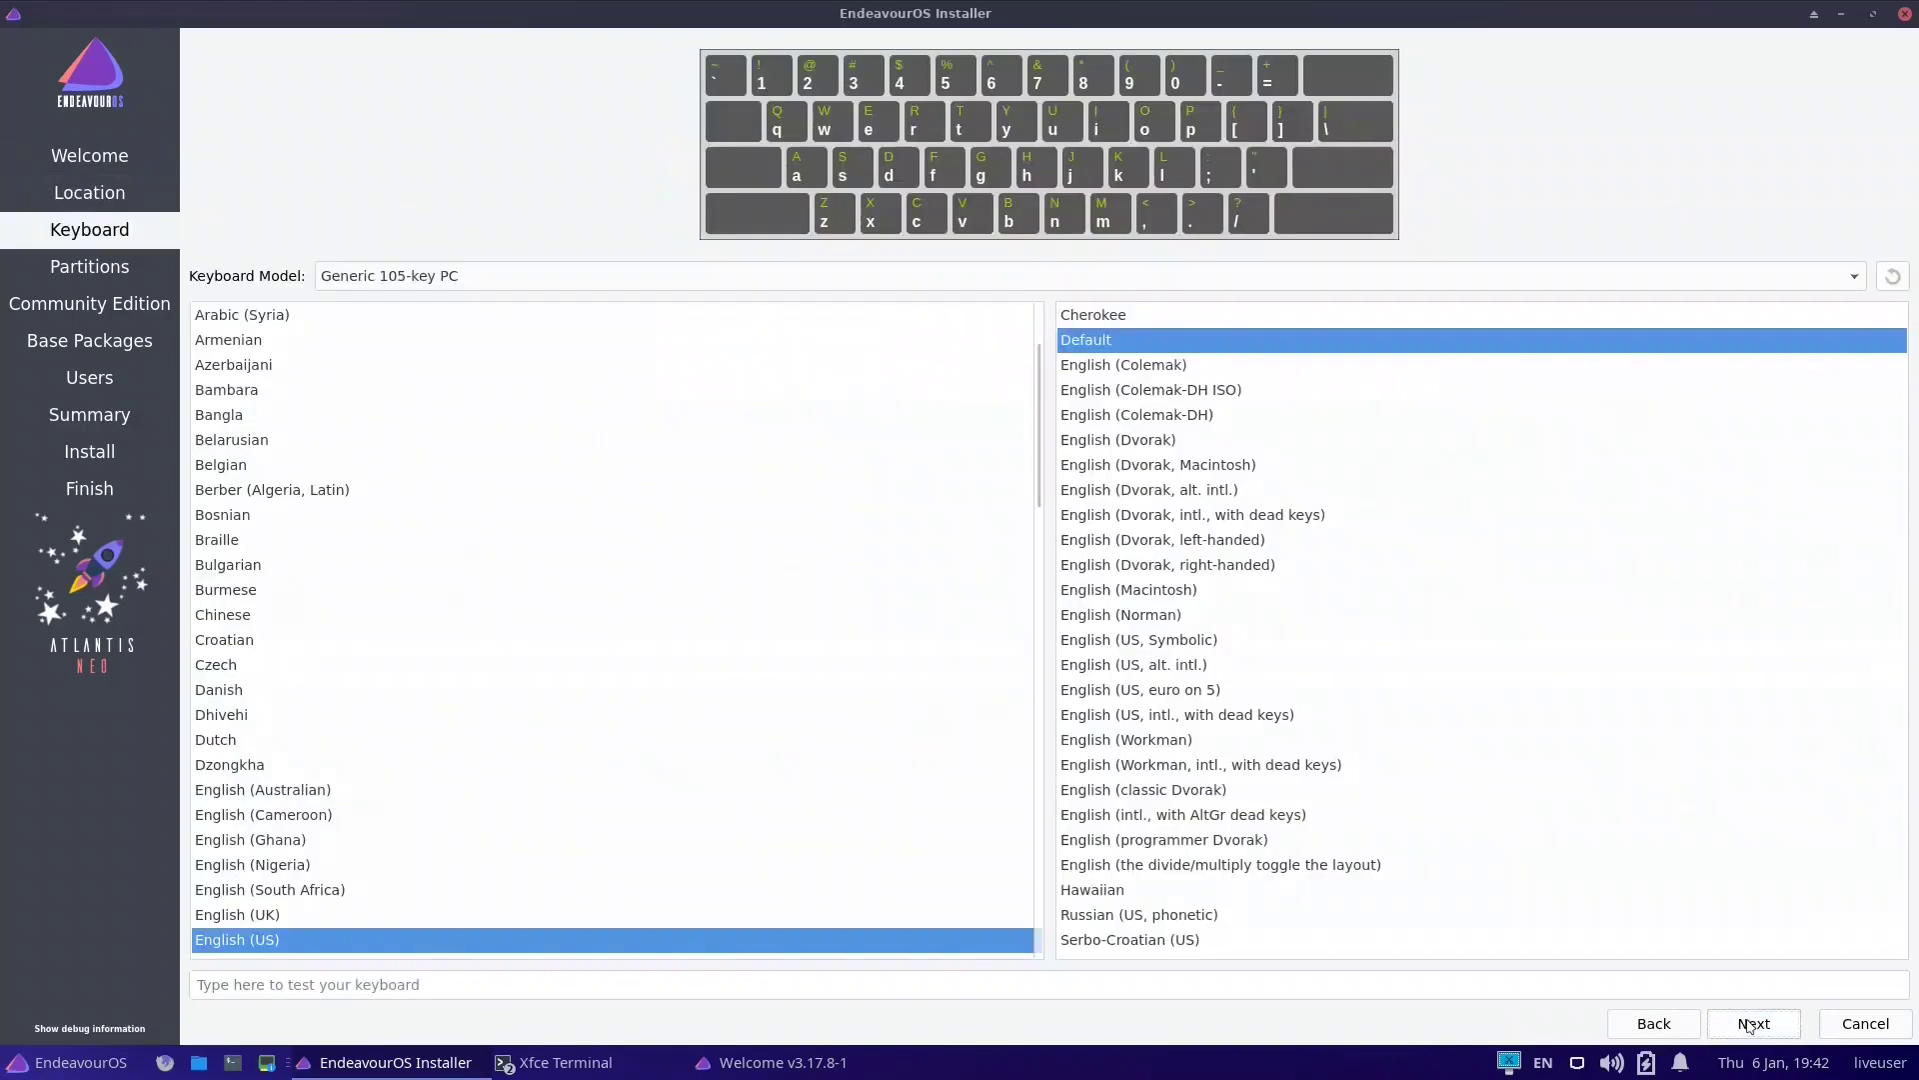
click(1749, 1025)
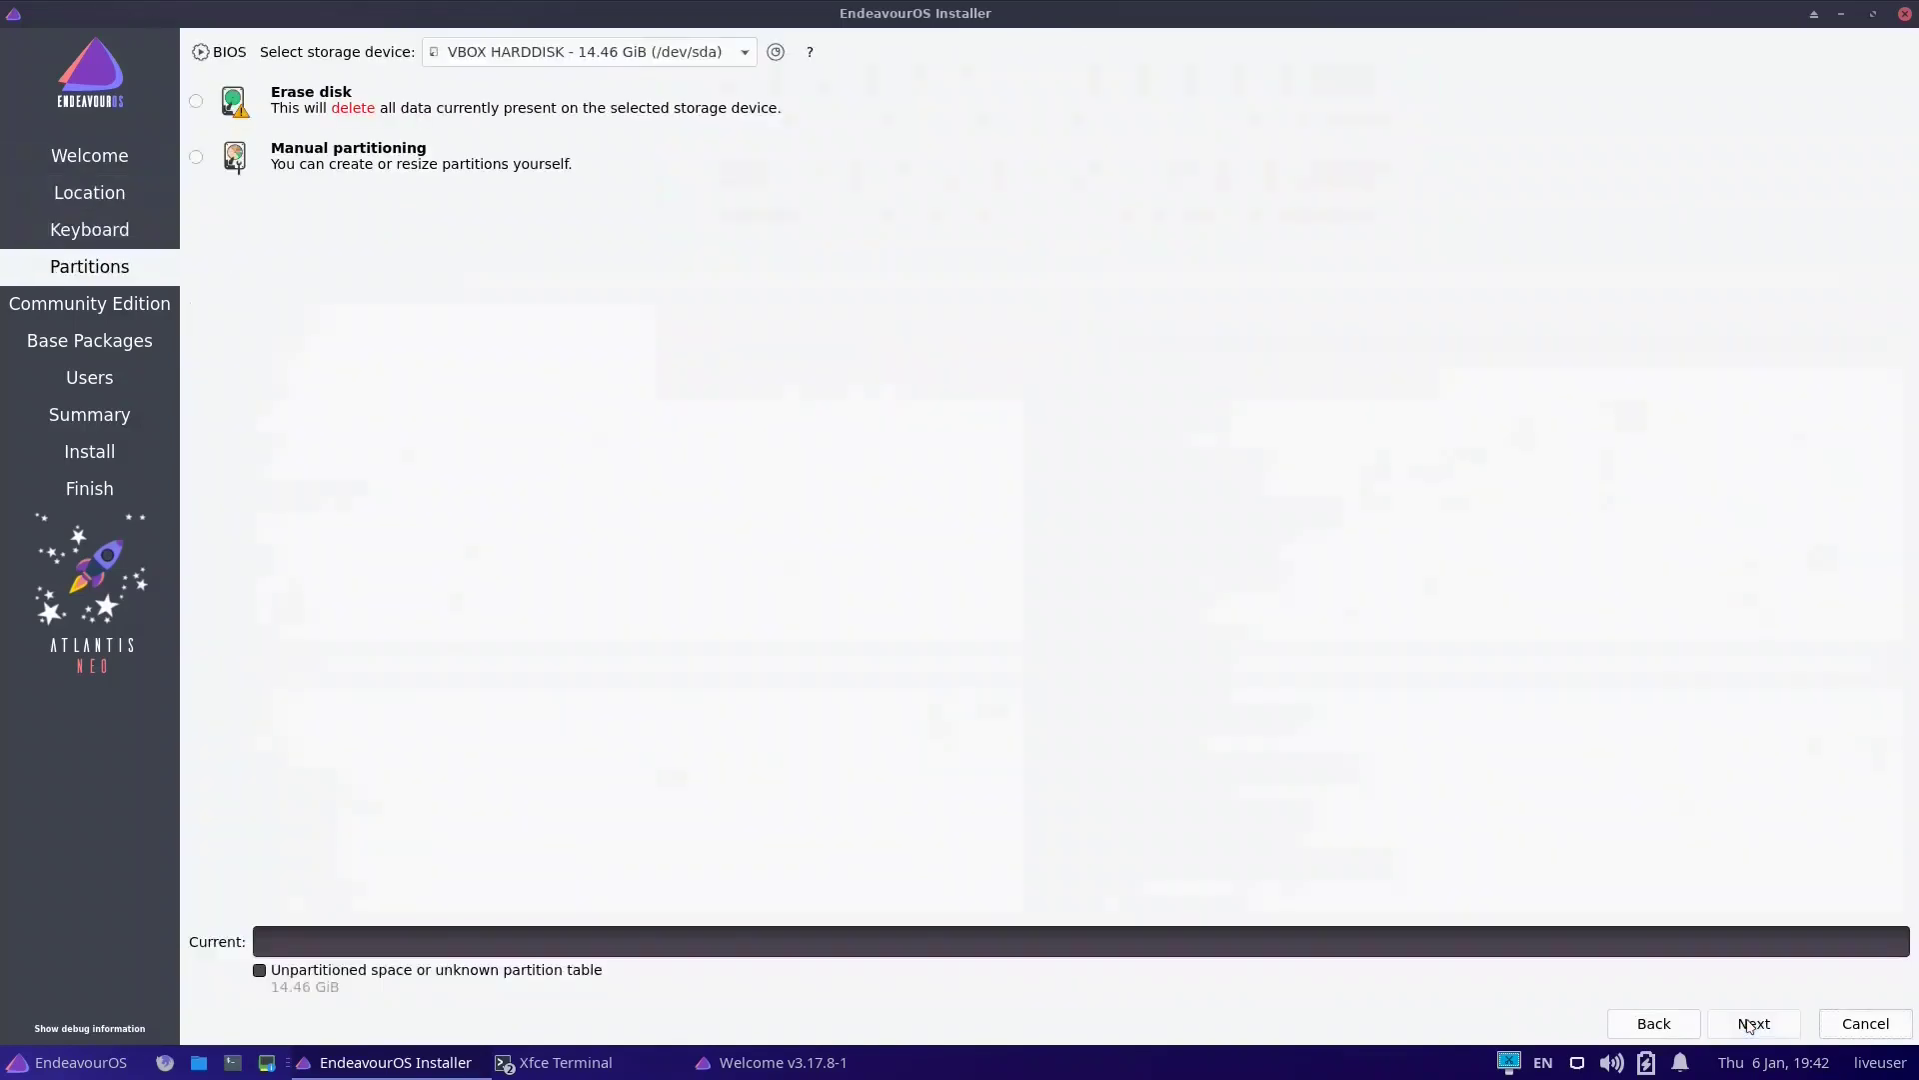
click(205, 103)
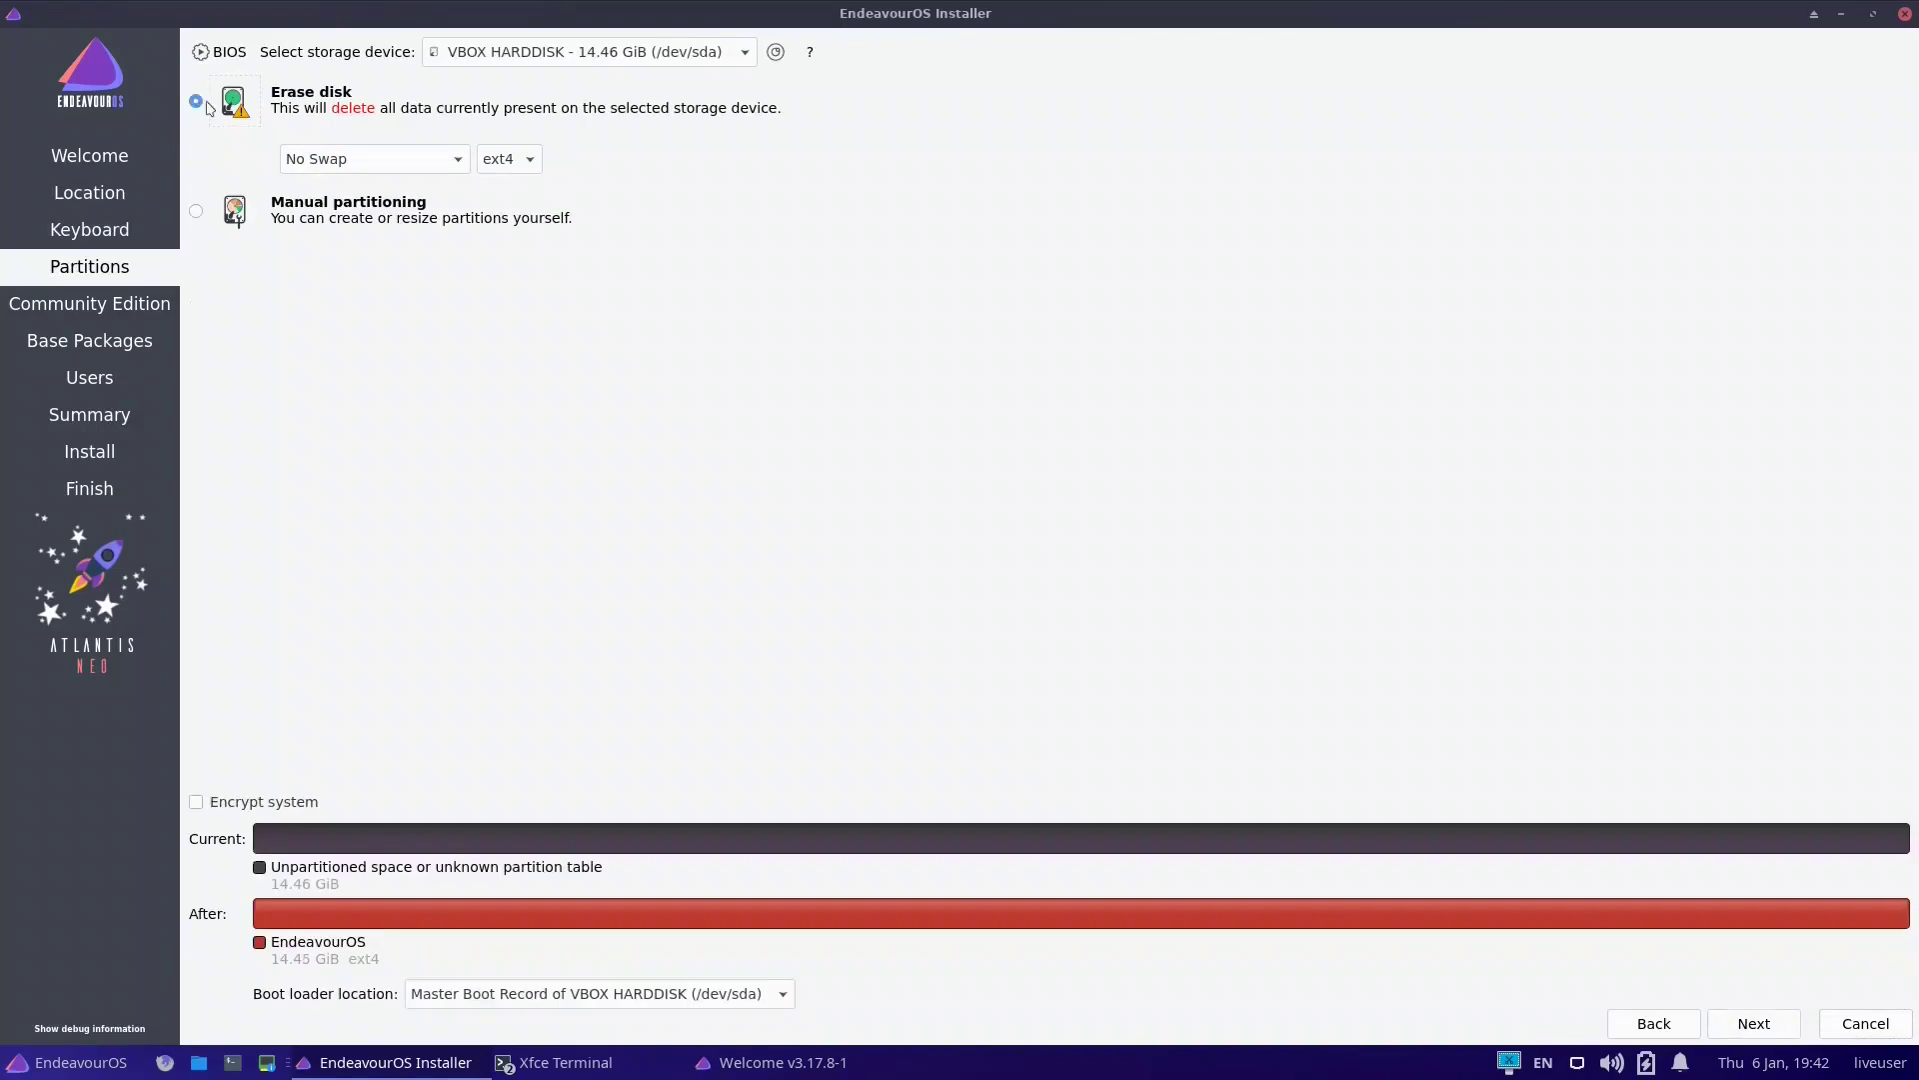
click(1752, 1028)
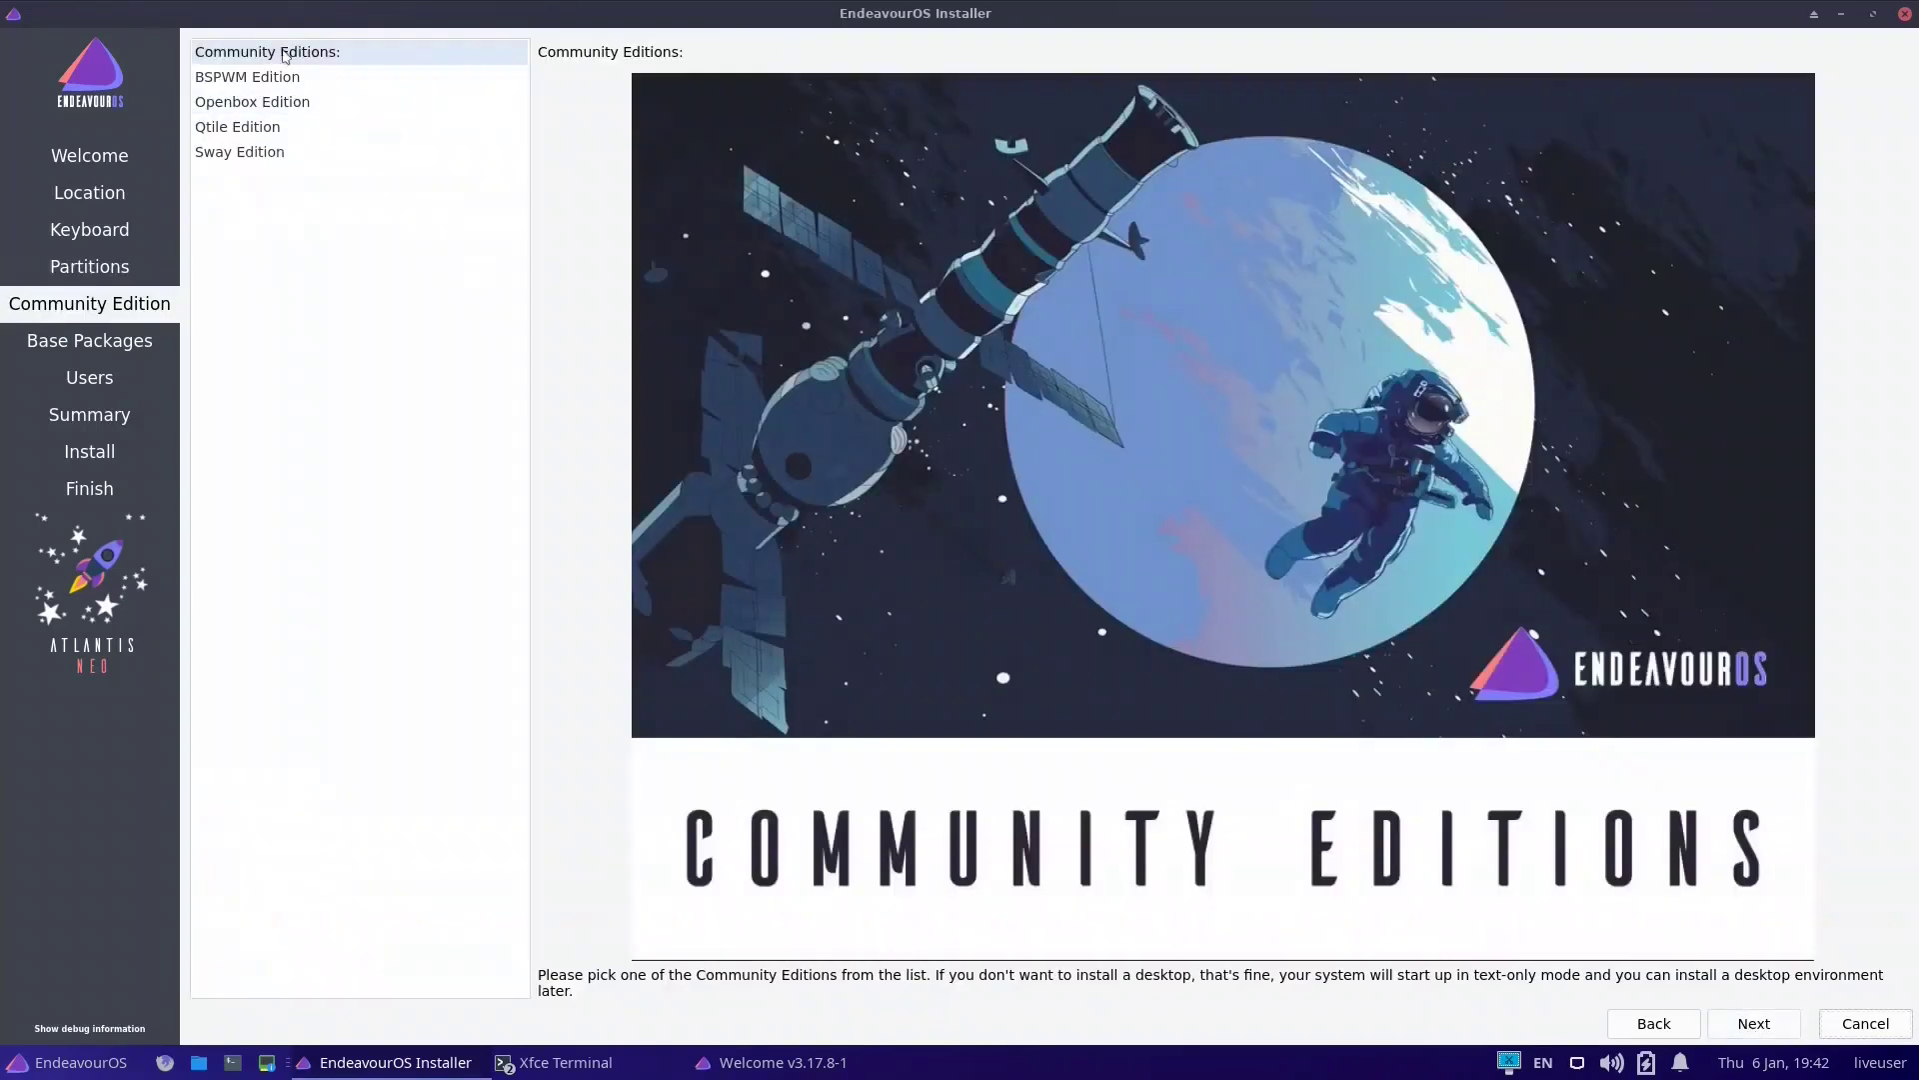
Select the Openbox Edition, keep the default base packages, and continue to the user setup
click(247, 104)
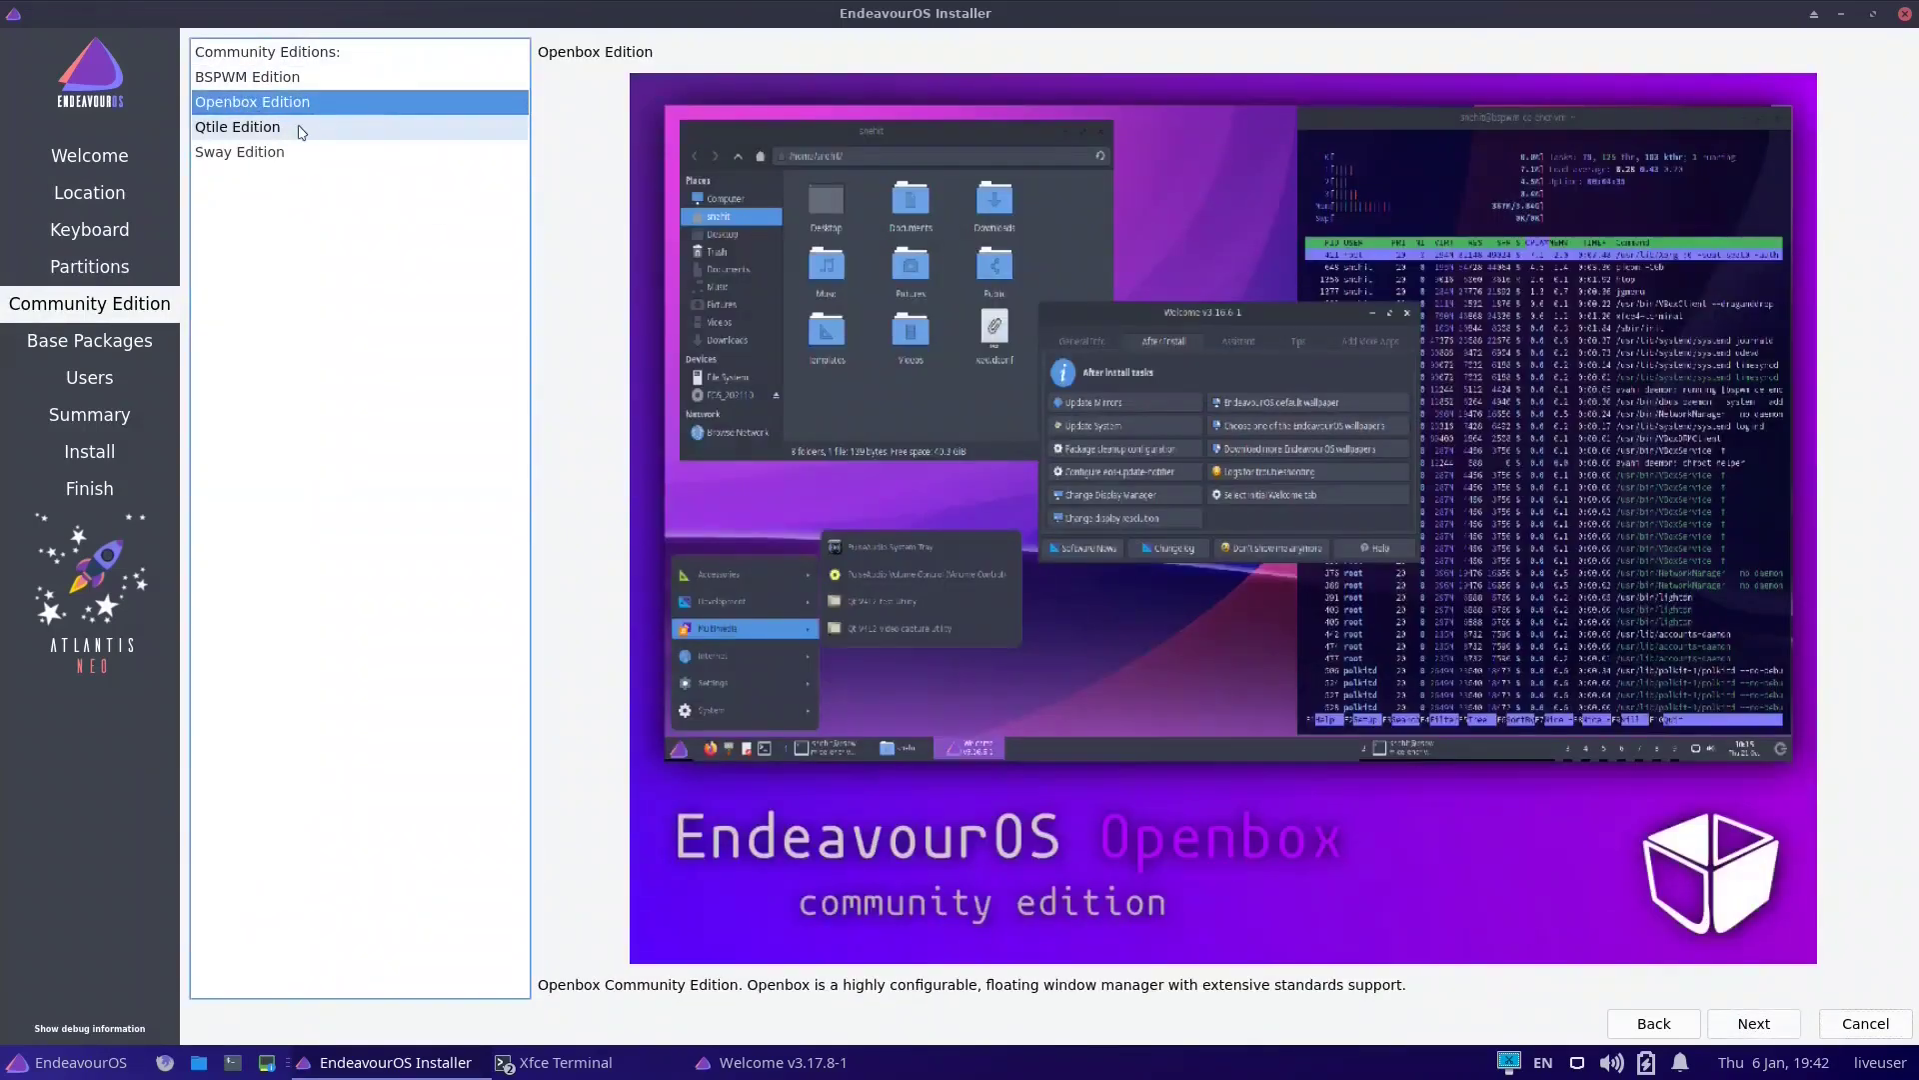
click(1756, 1027)
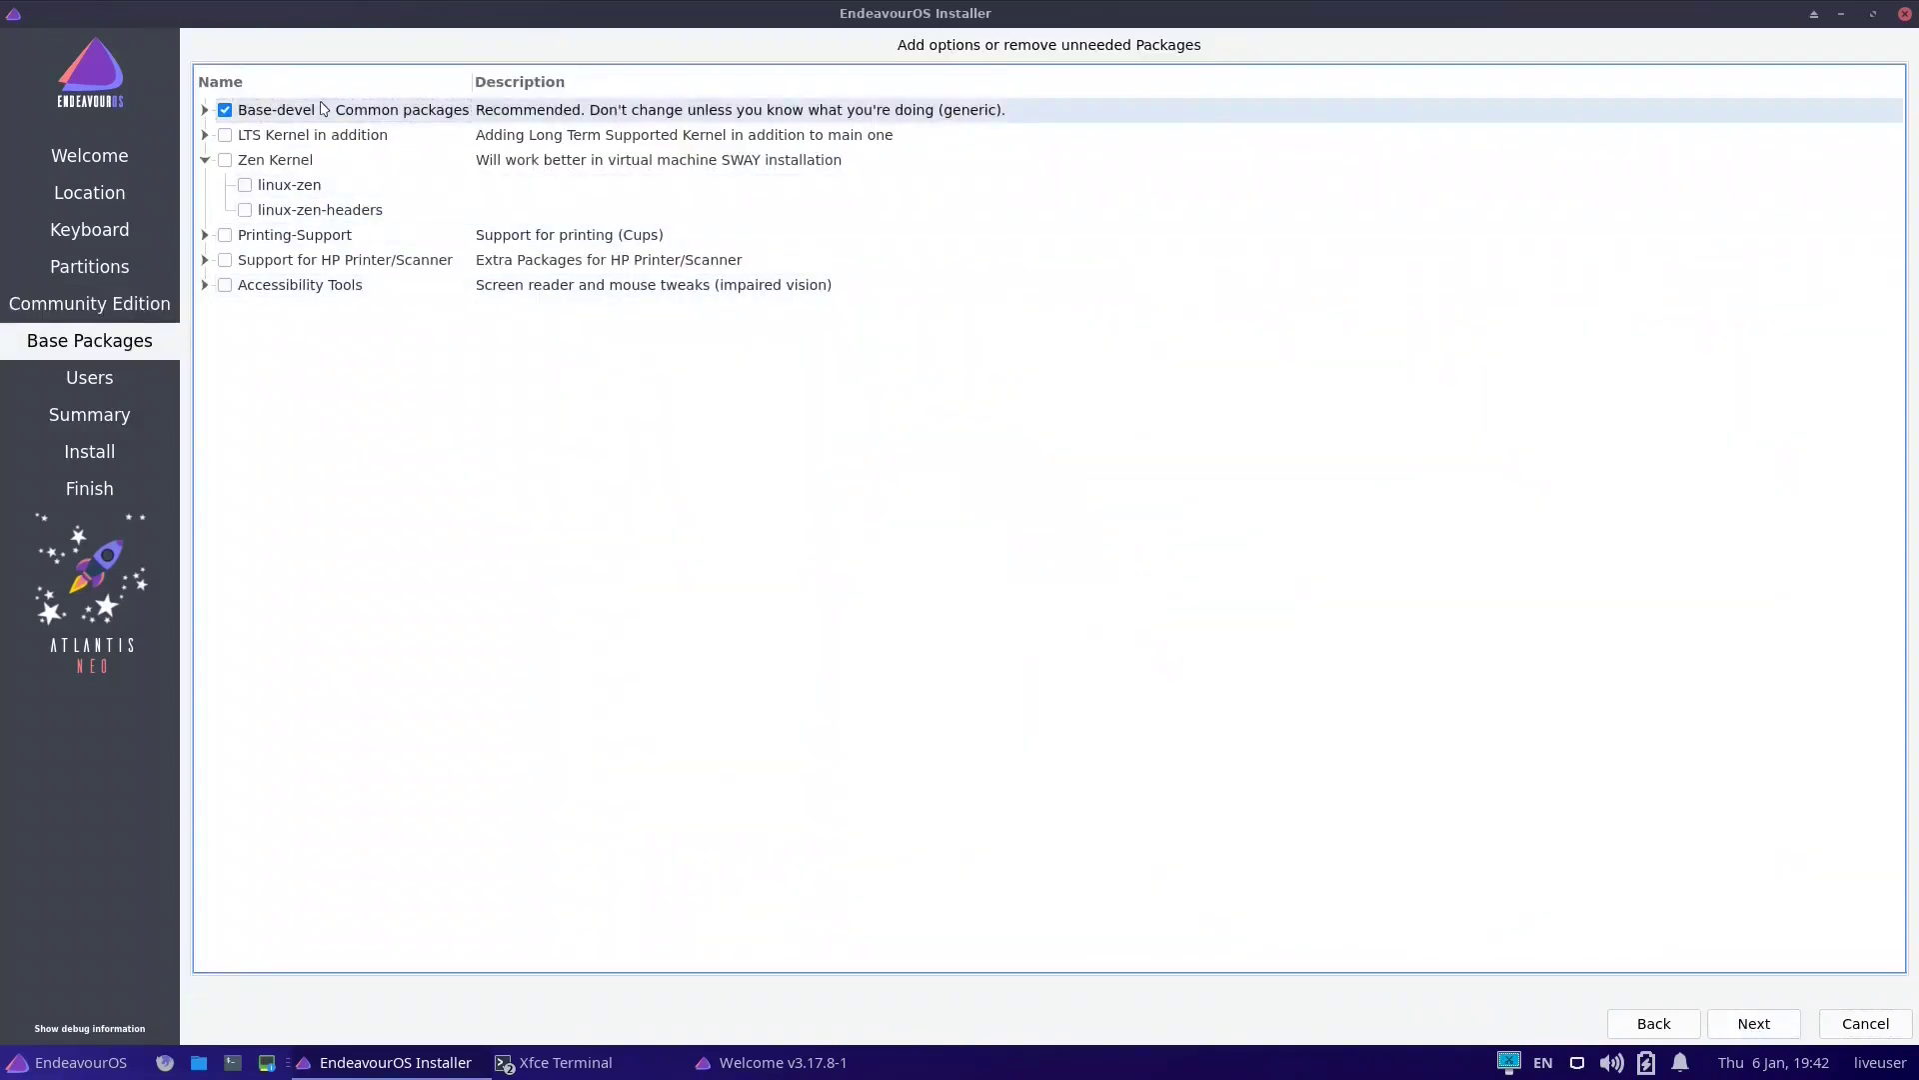
click(1752, 1025)
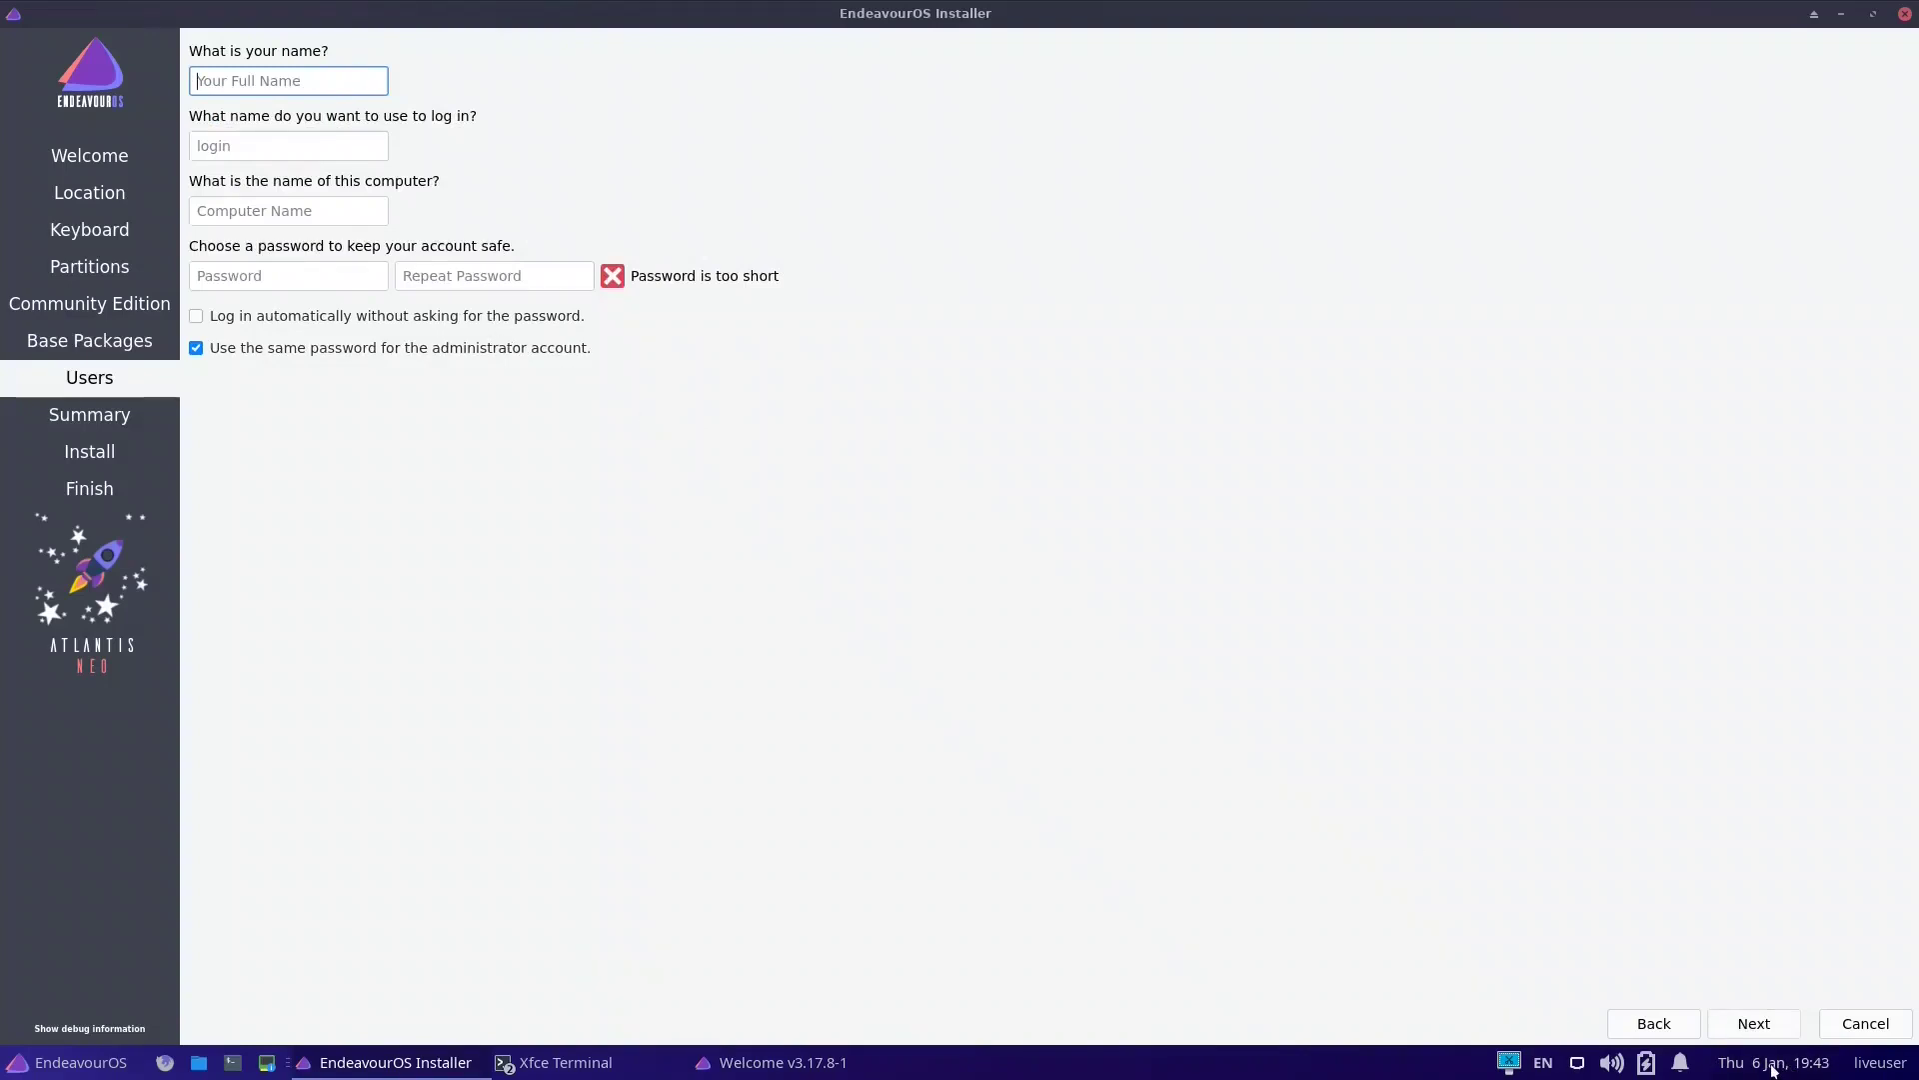
Cancel the community edition installation and close the install log
mouse_move(1771, 1067)
click(1881, 1022)
click(880, 519)
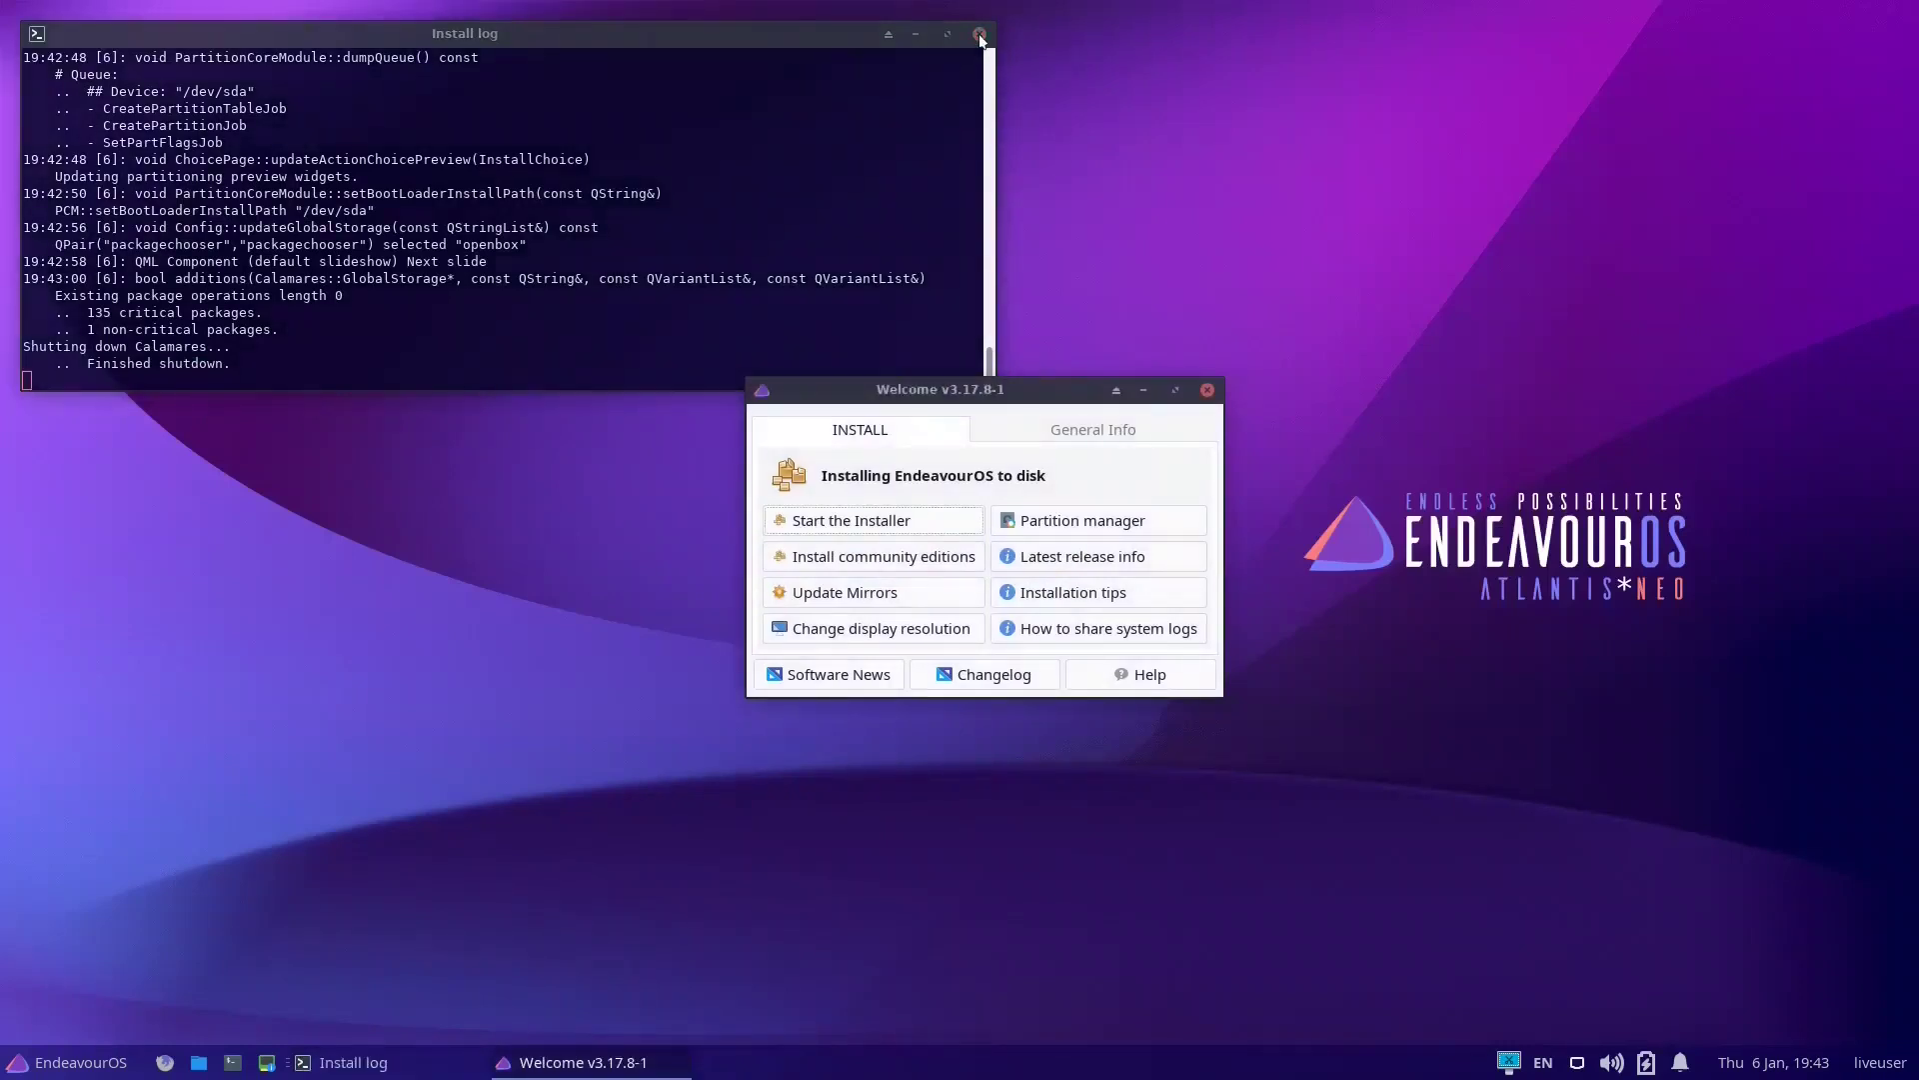
click(979, 40)
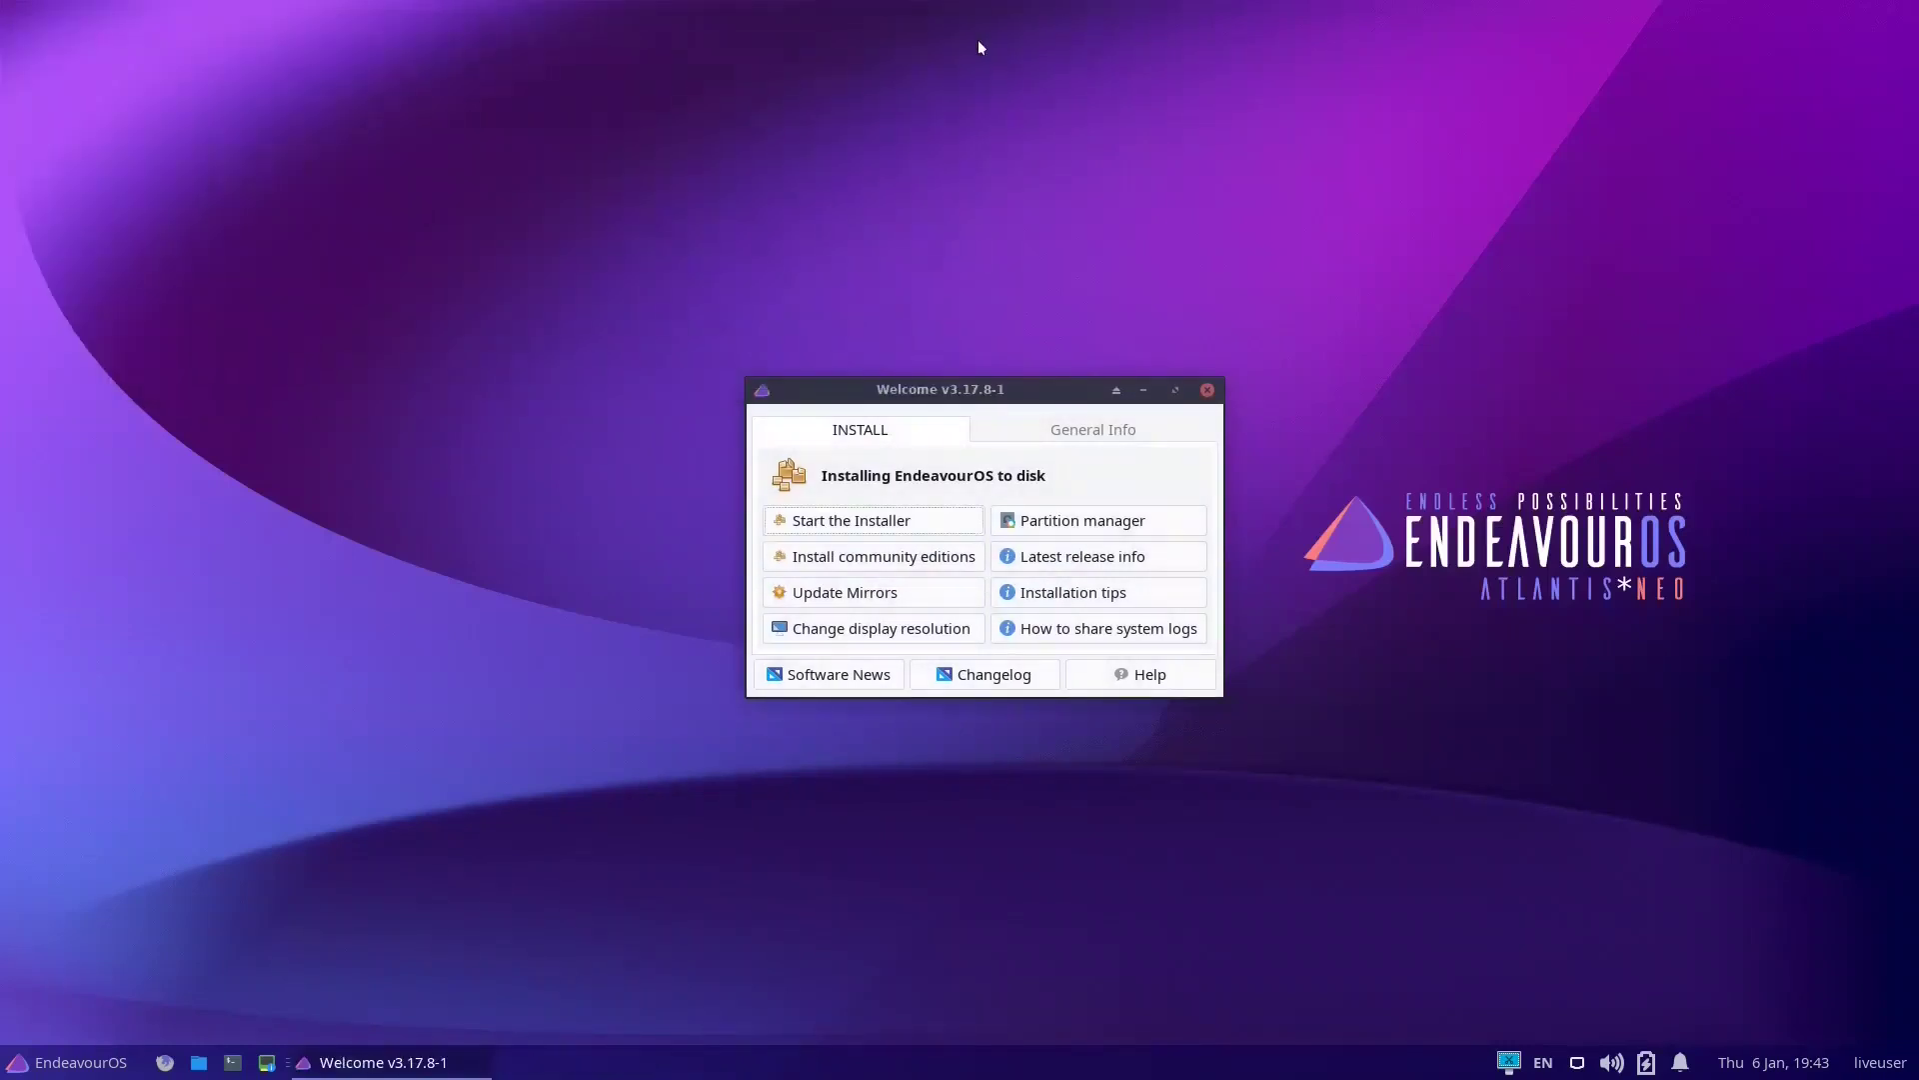
Start the installer with the offline method, keeping American English and the America/New York location
click(845, 527)
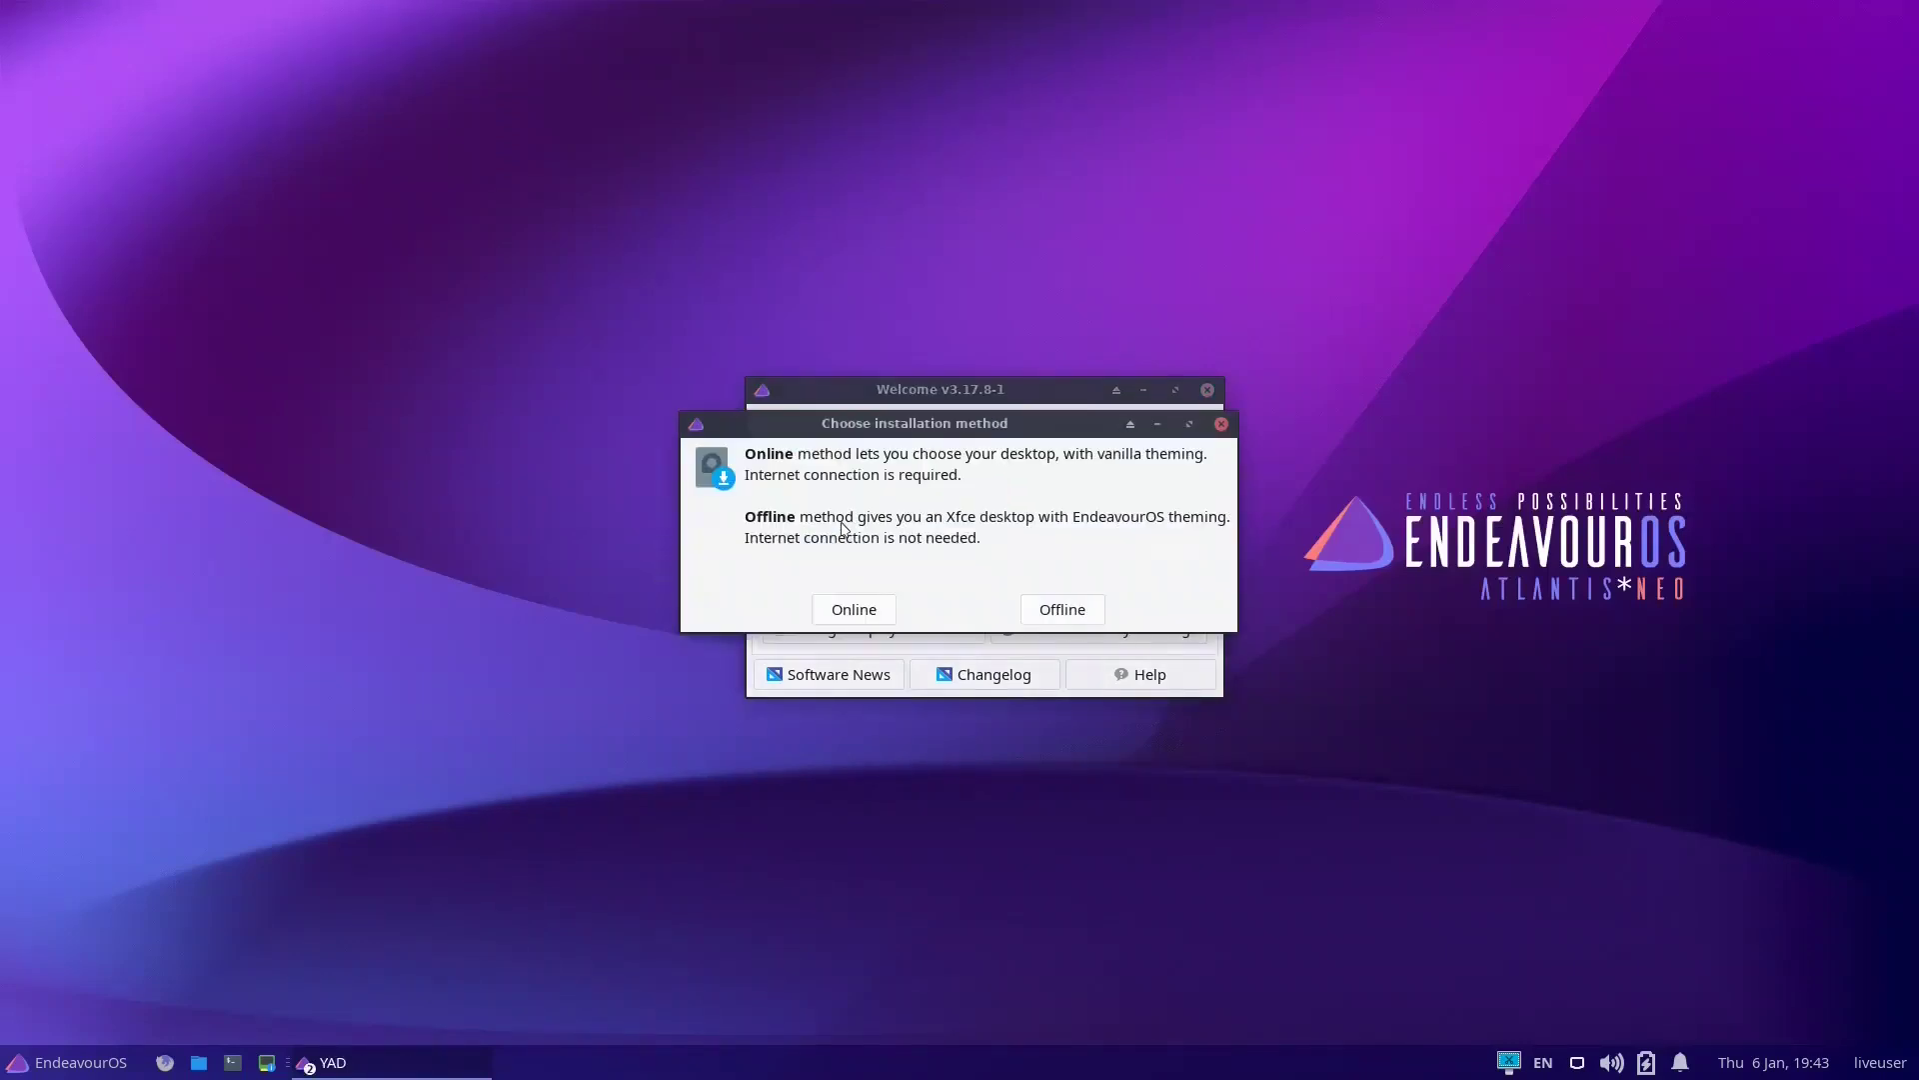
click(1082, 611)
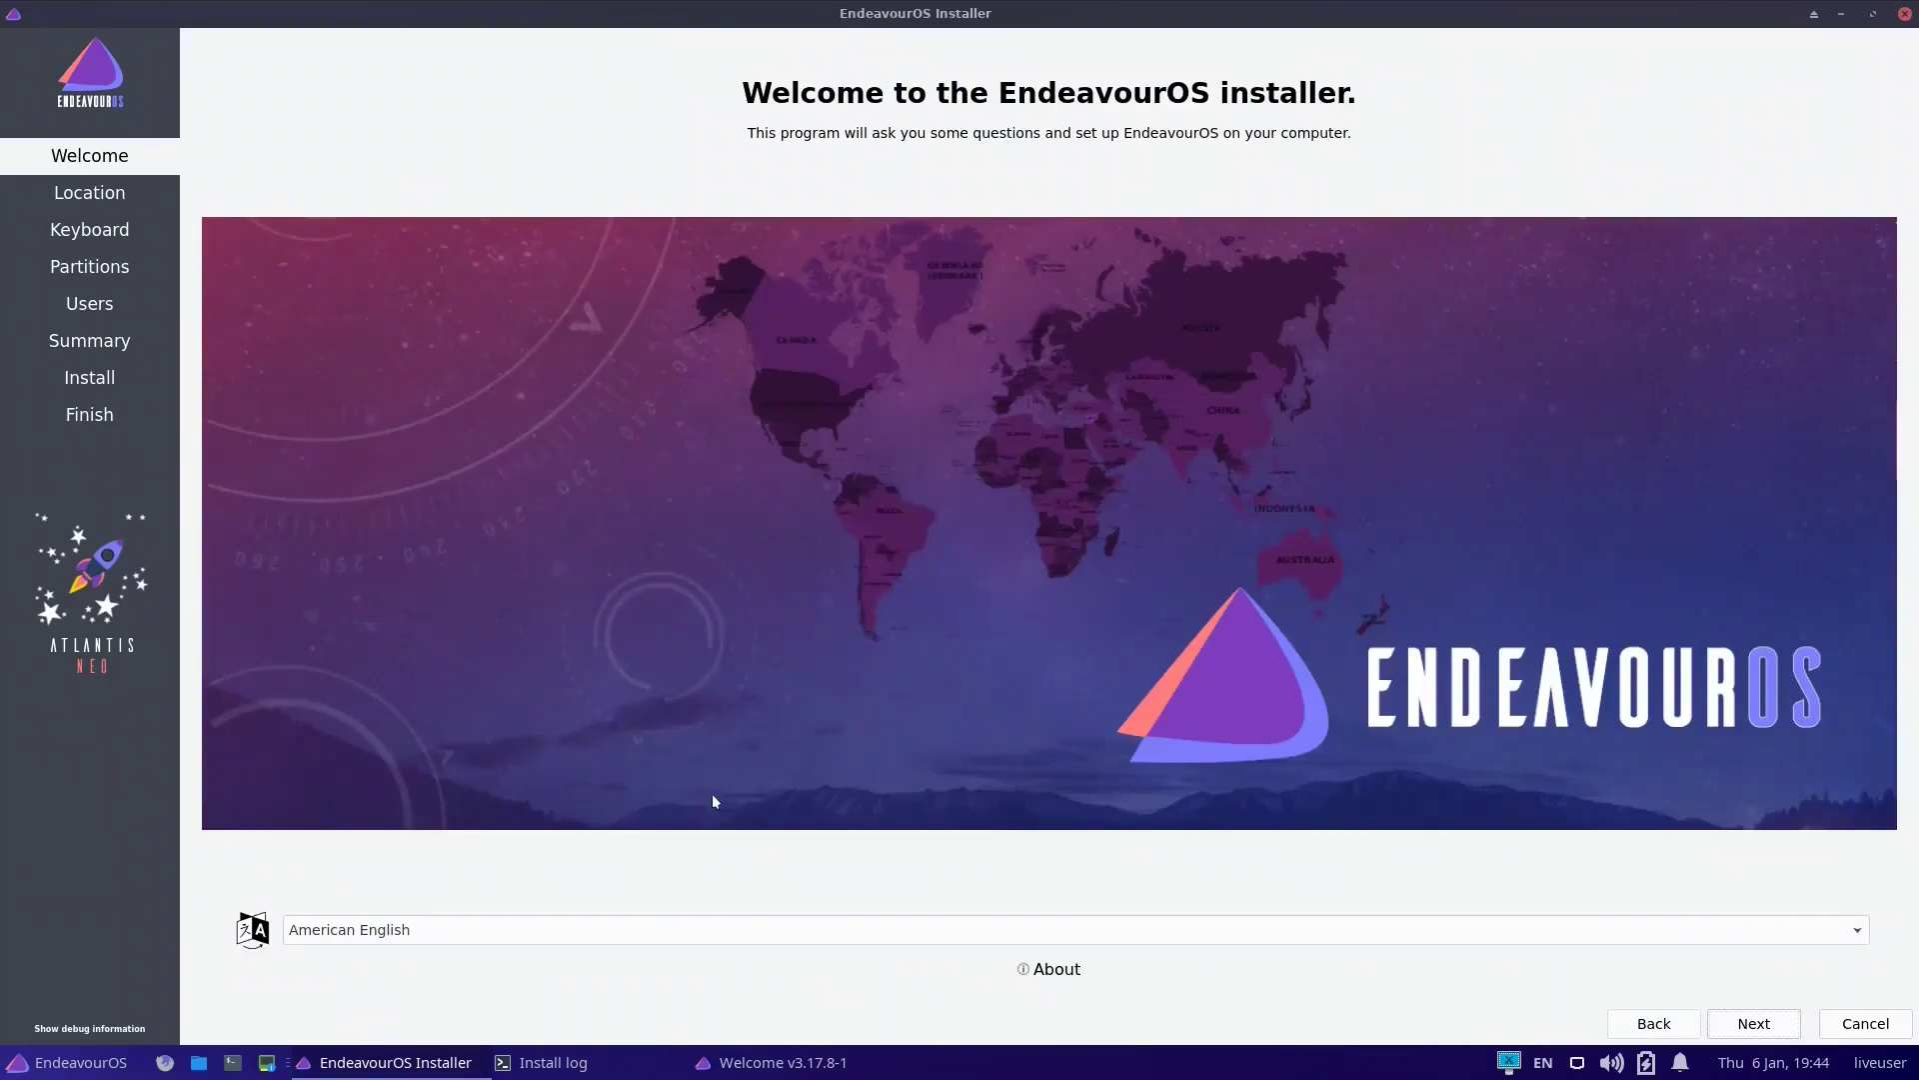
click(1762, 1027)
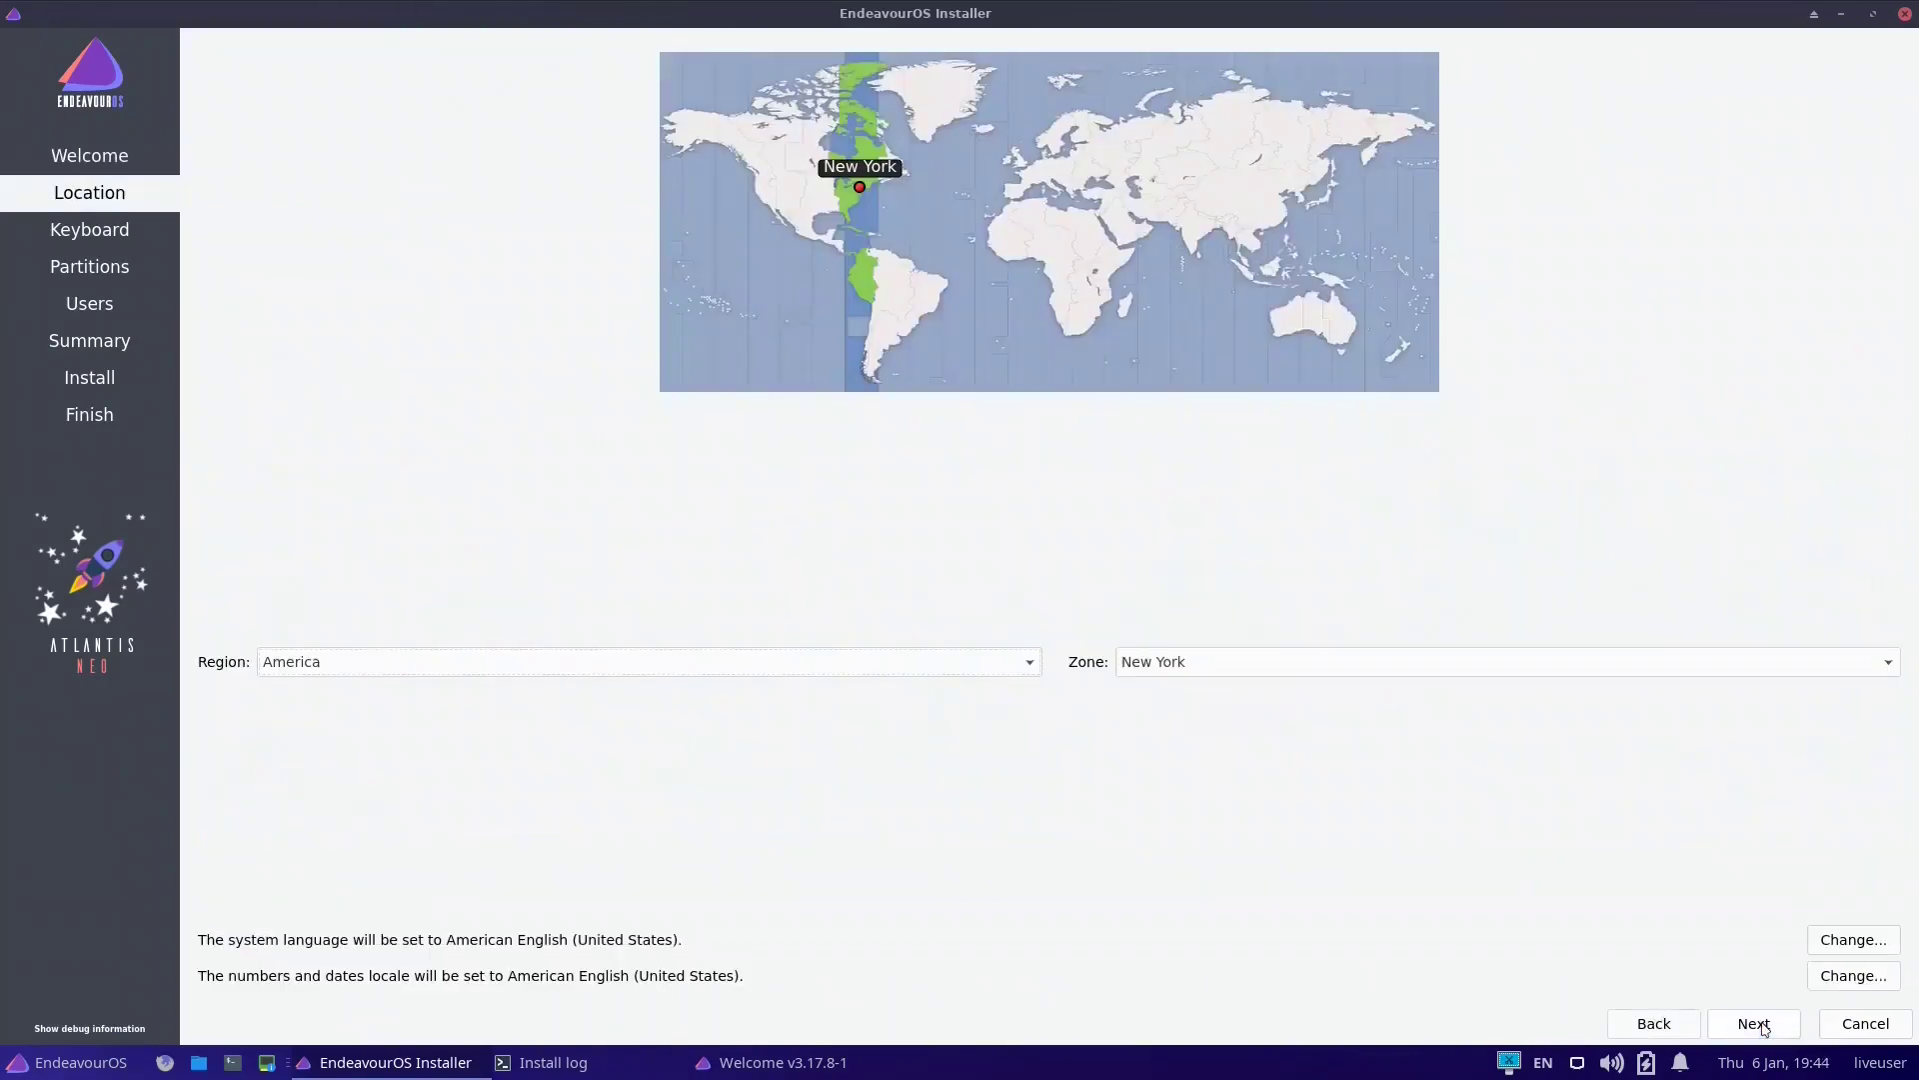
click(1764, 1030)
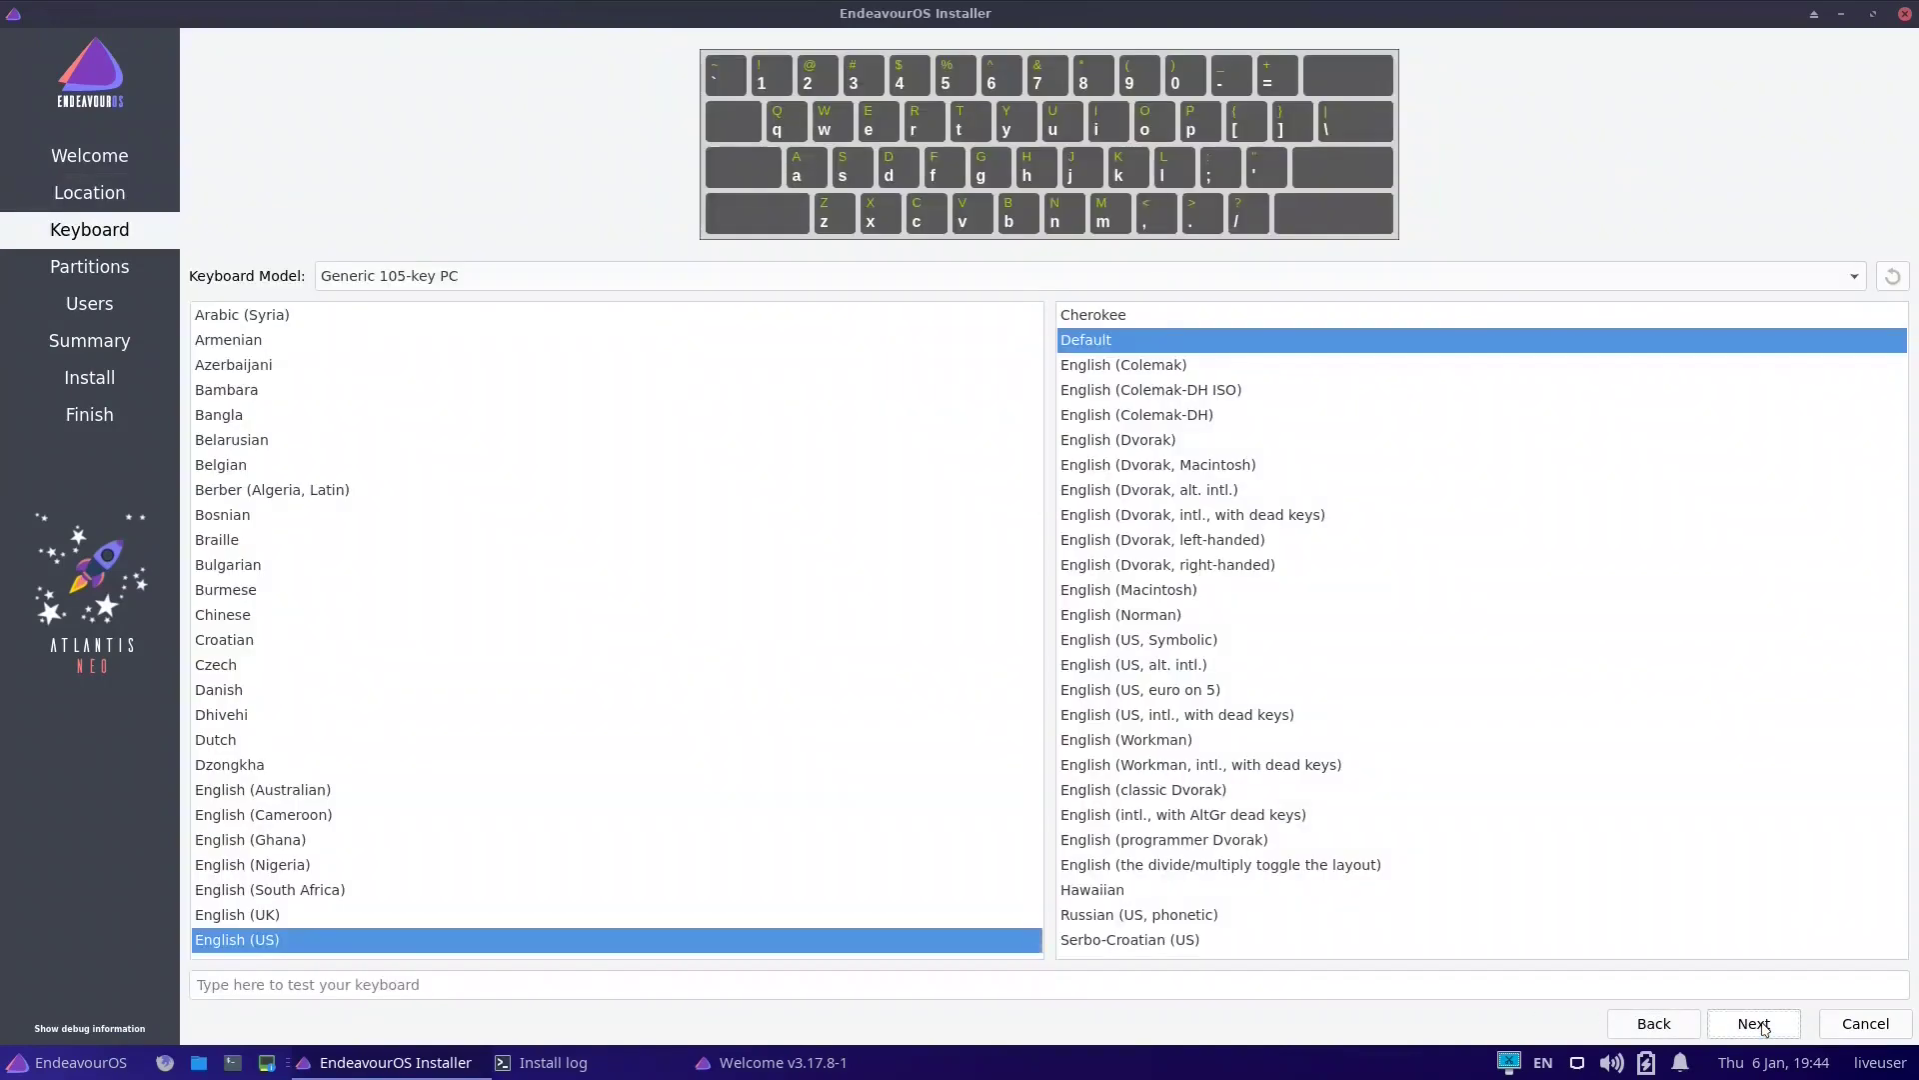
Keep the English (US) default keyboard layout and choose to erase the VBOX HARDDISK with no swap and ext4
click(1765, 1029)
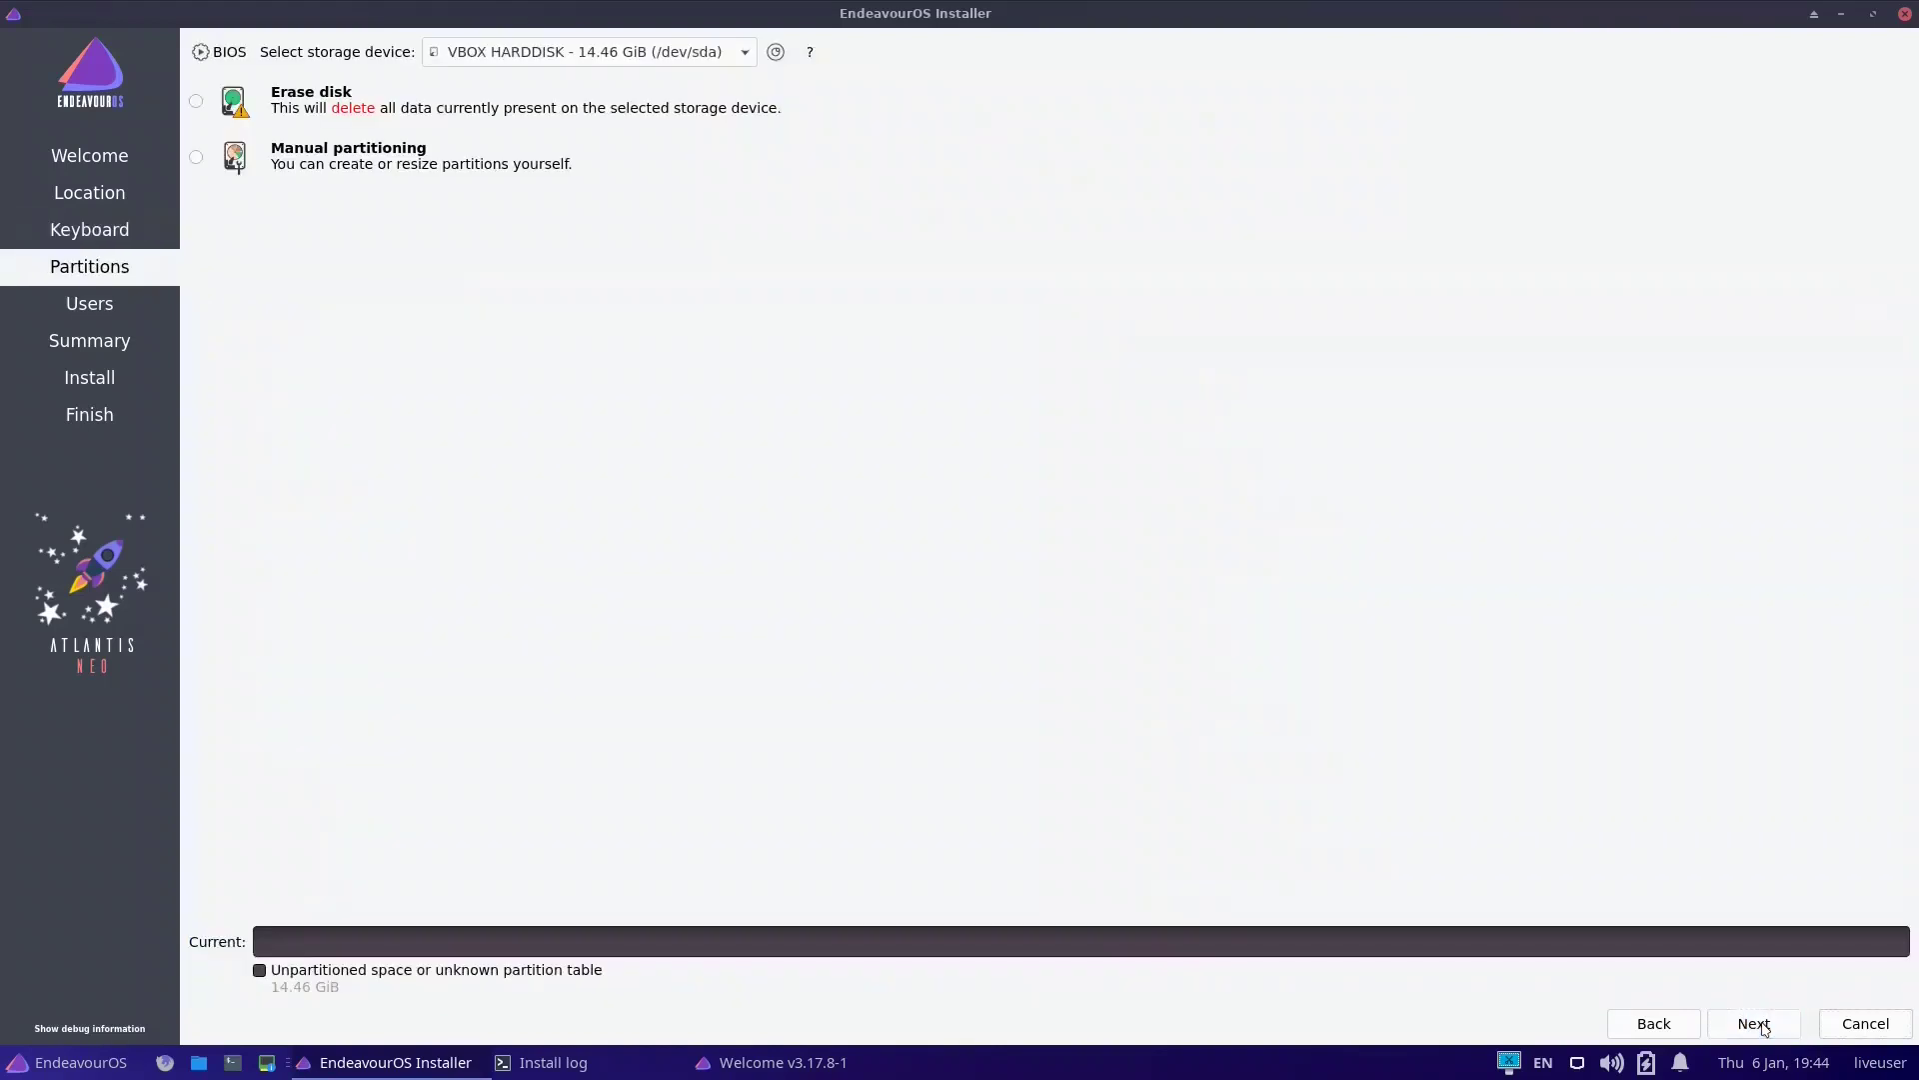
click(196, 100)
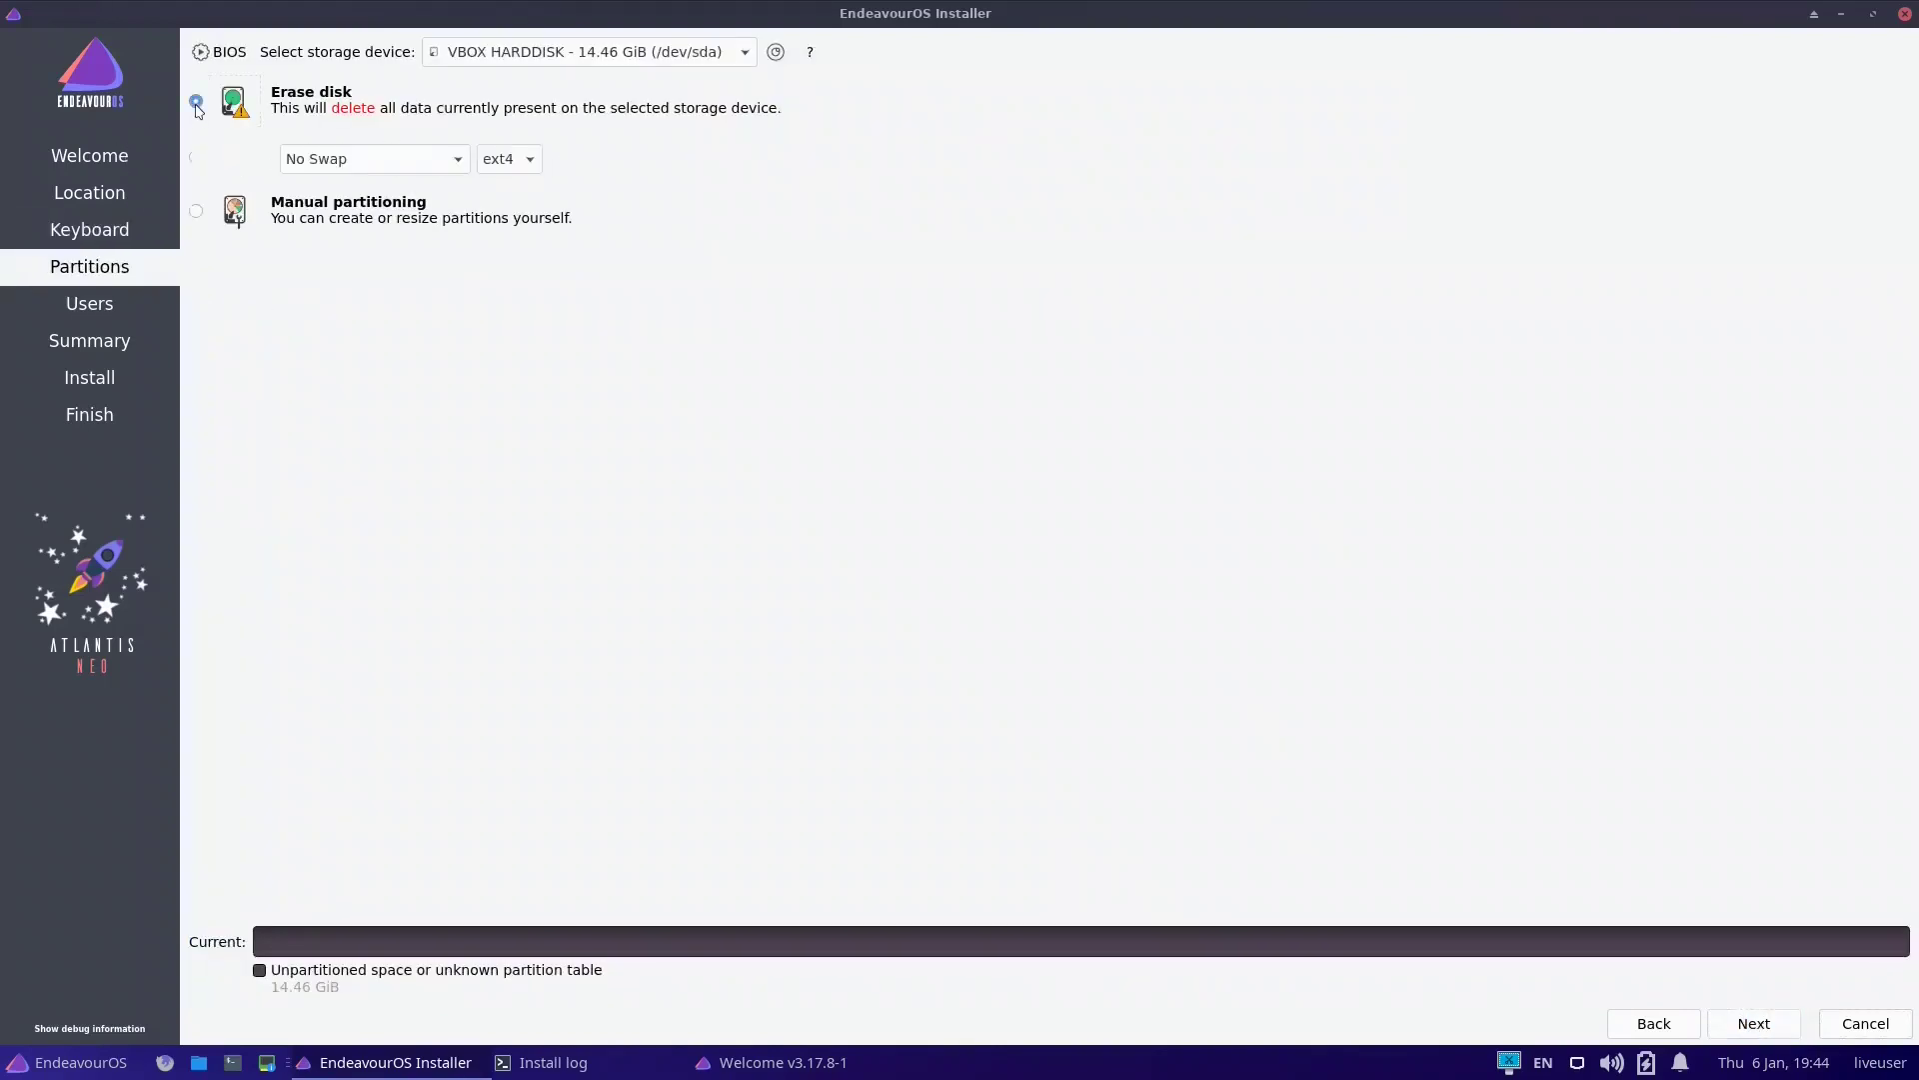
click(1761, 1030)
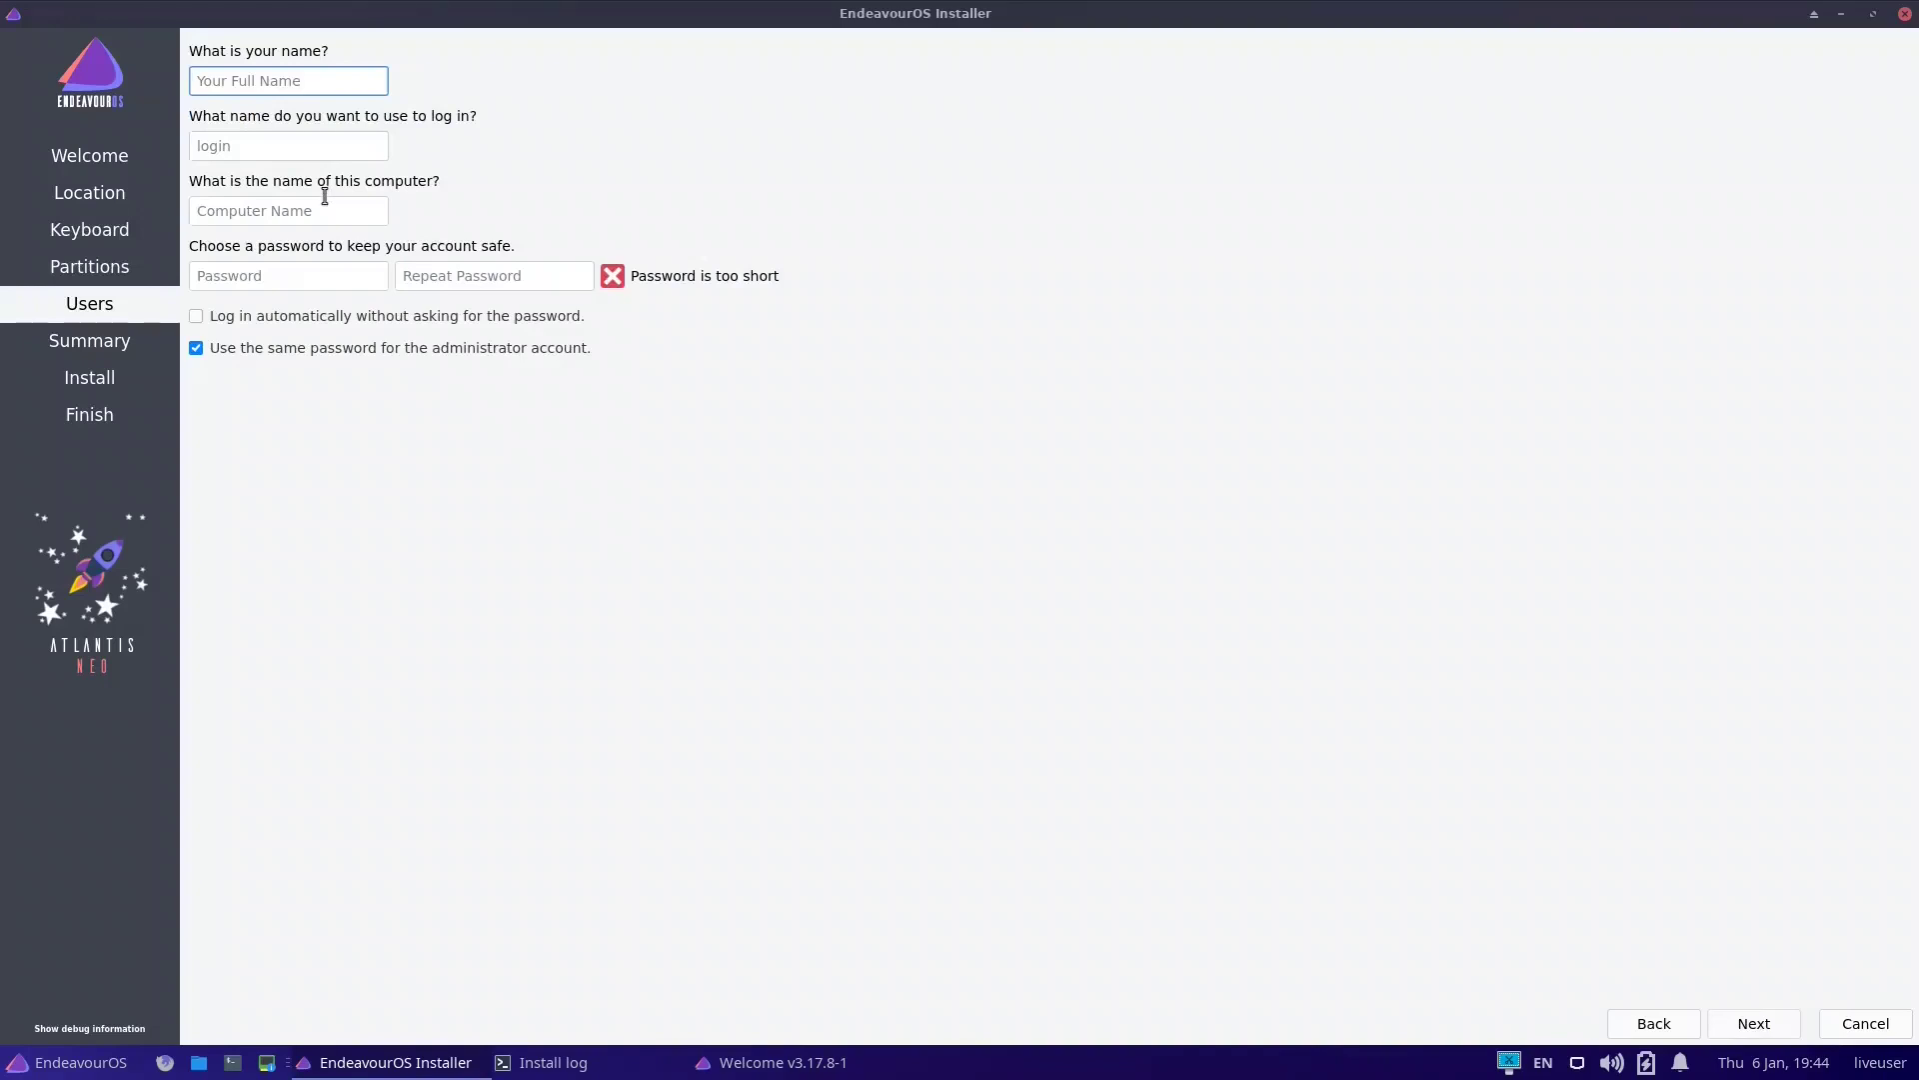
Enter arch as the user's name for the new account, and enter and repeat the account password
text(arch)
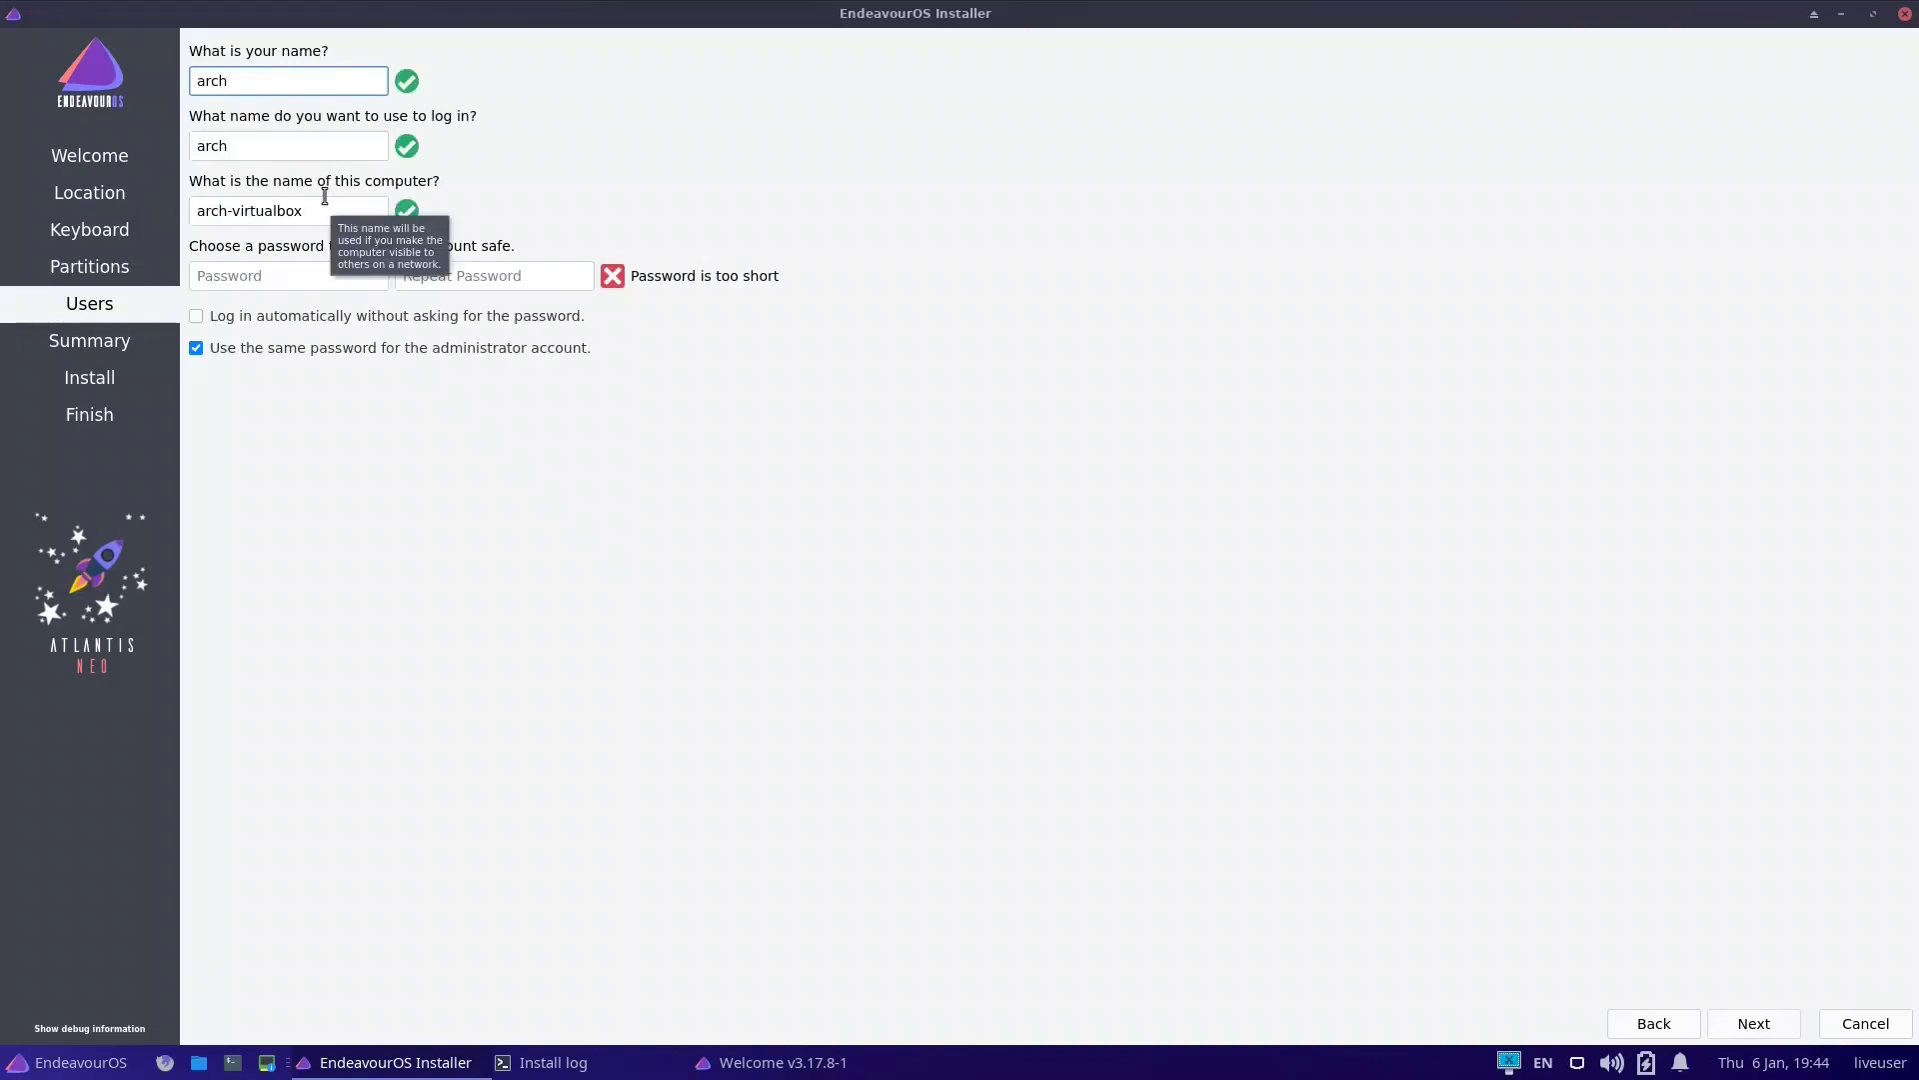
key(Tab)
key(Tab)
key(Tab)
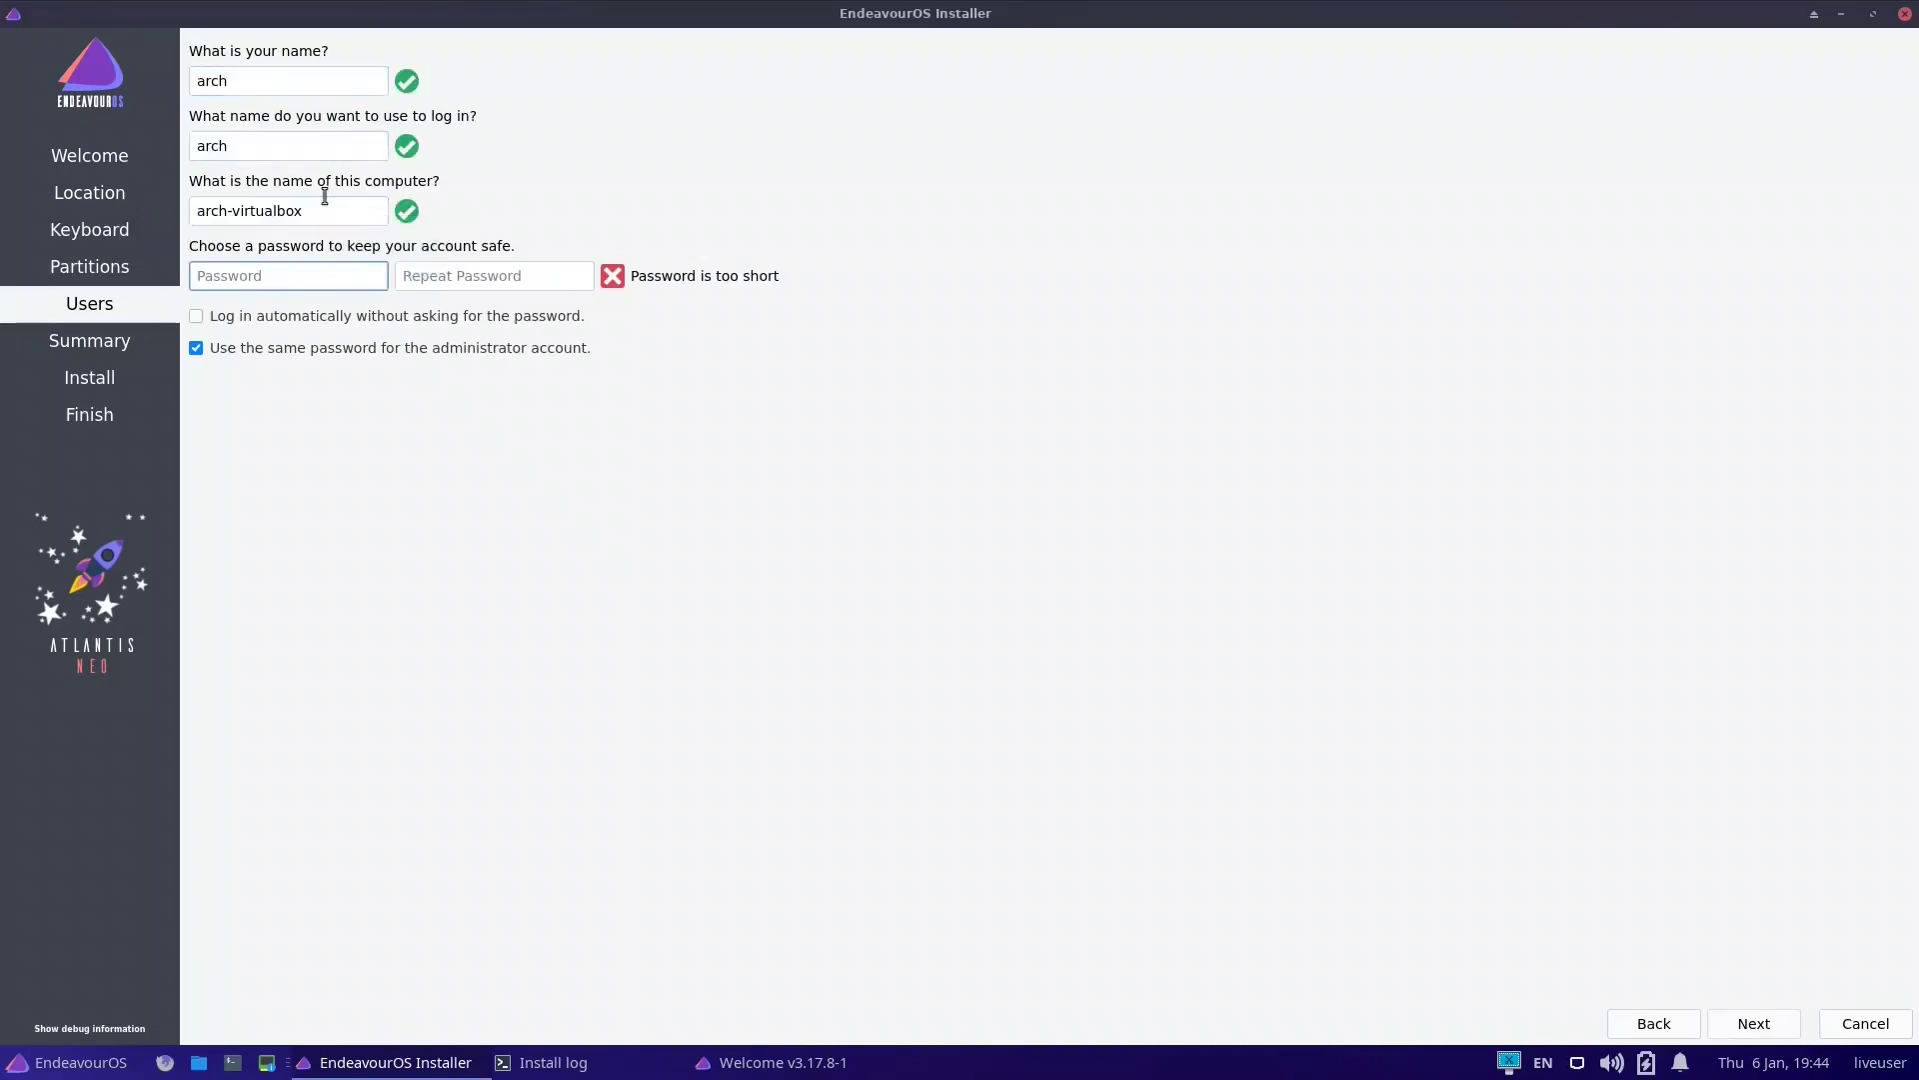
text(a)
key(Tab)
text(a)
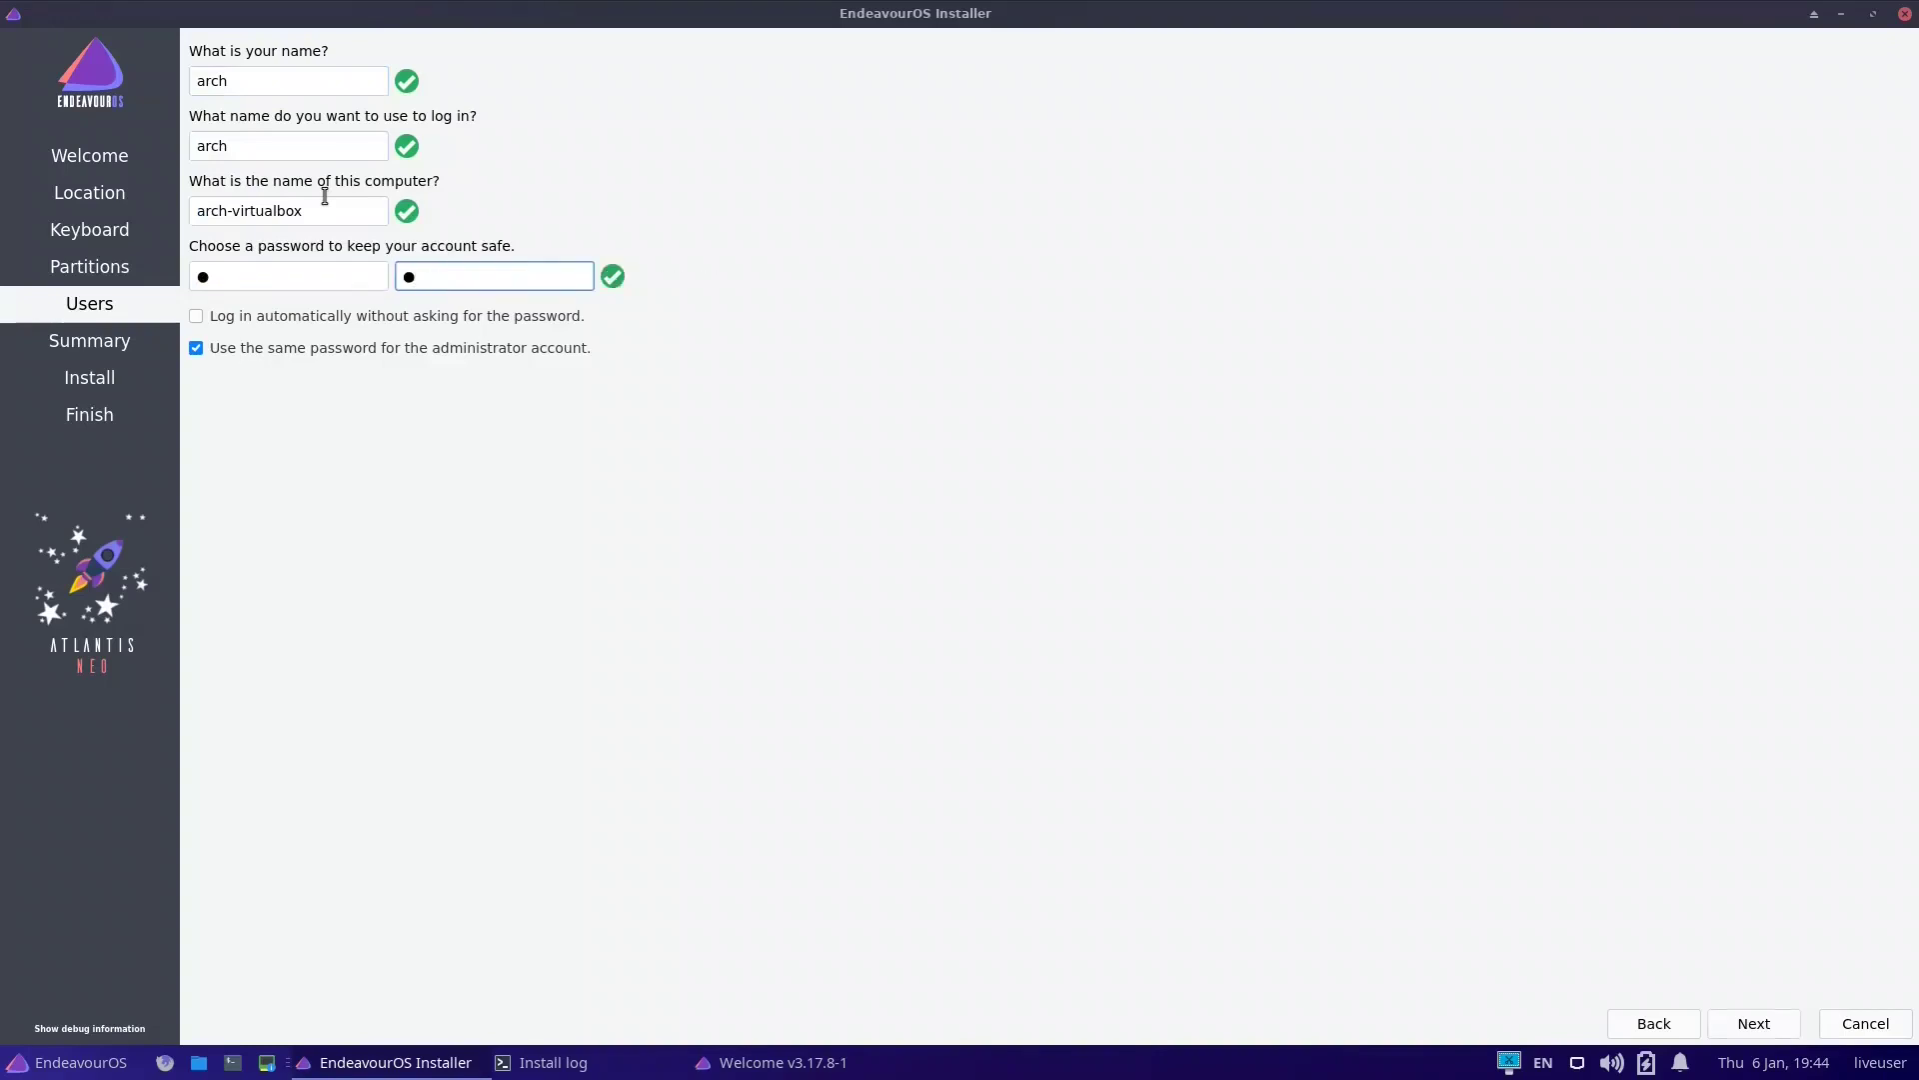
Accept the installation summary and start installing EndeavourOS to the disk
click(1754, 1023)
click(1755, 1023)
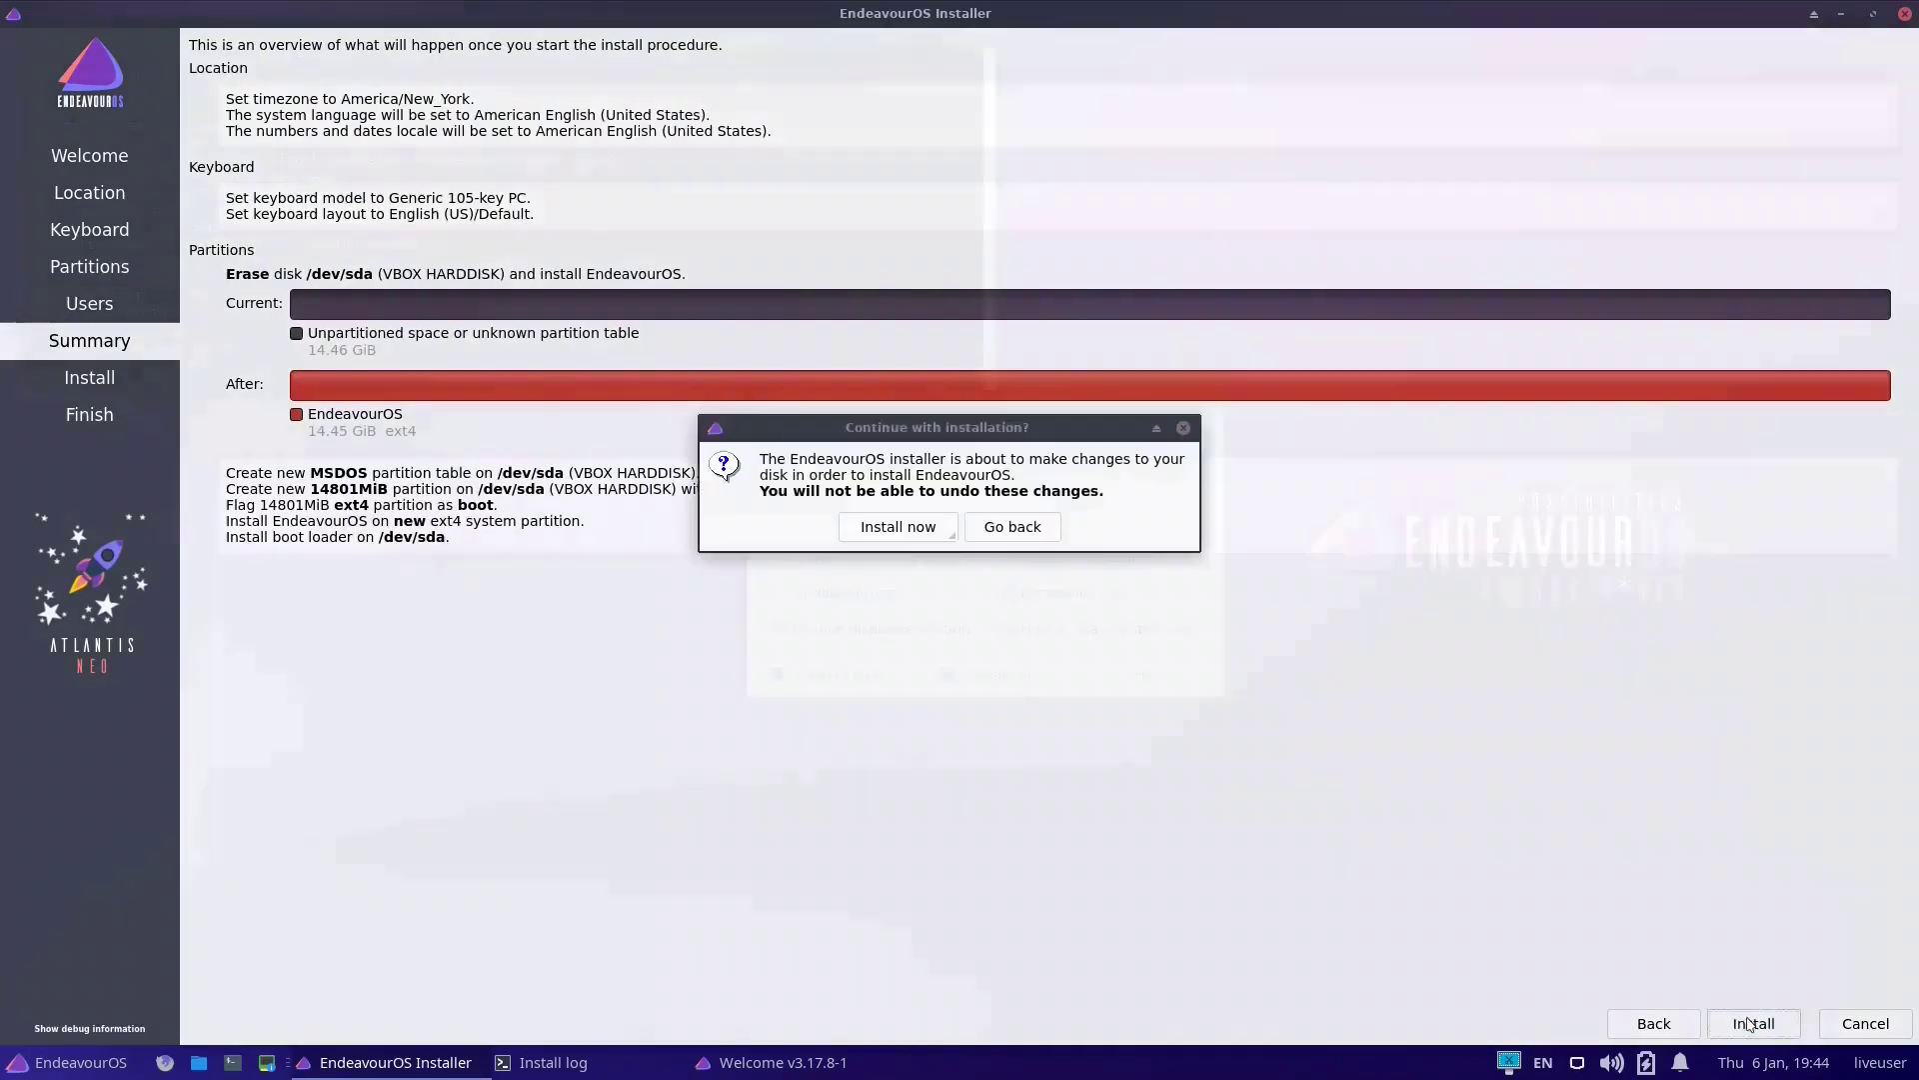
click(900, 522)
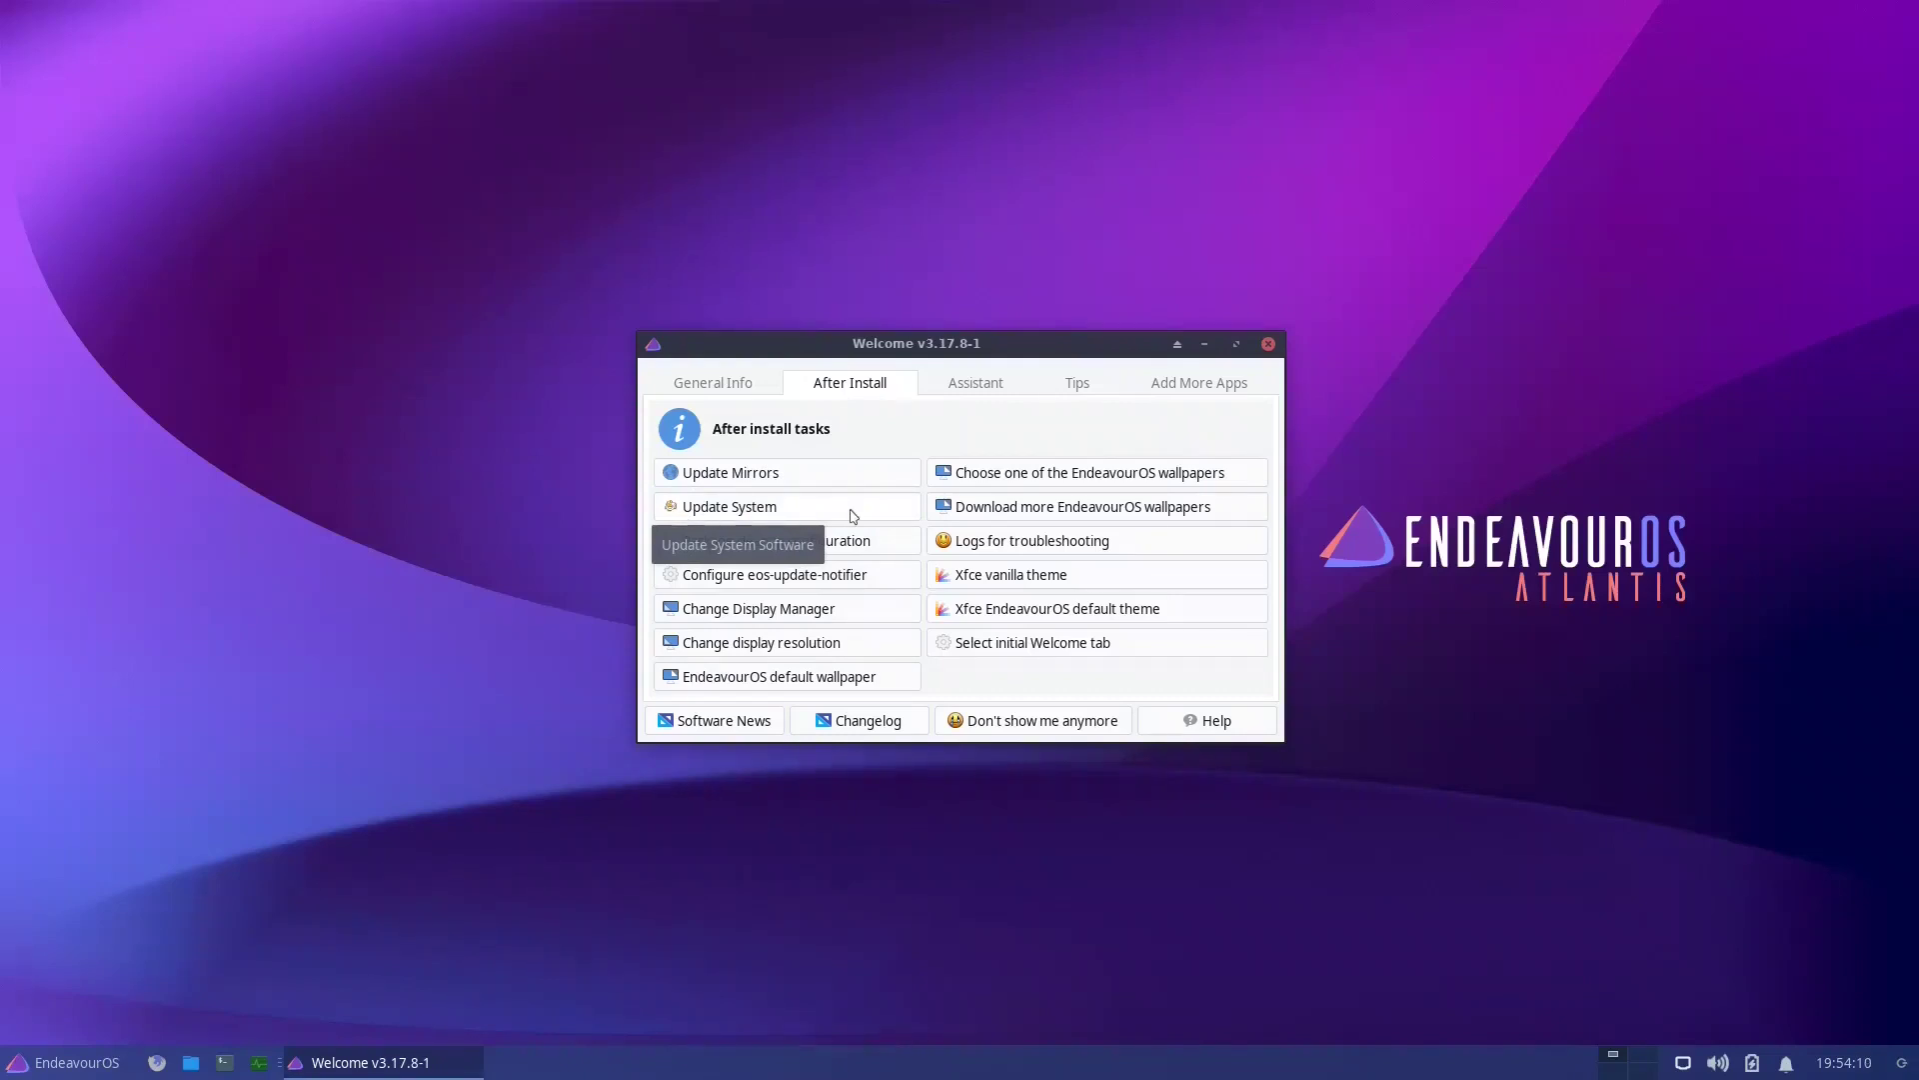
Start a system update from the after-install tasks, submit the root password, and move the Welcome window clear of the terminal
click(803, 512)
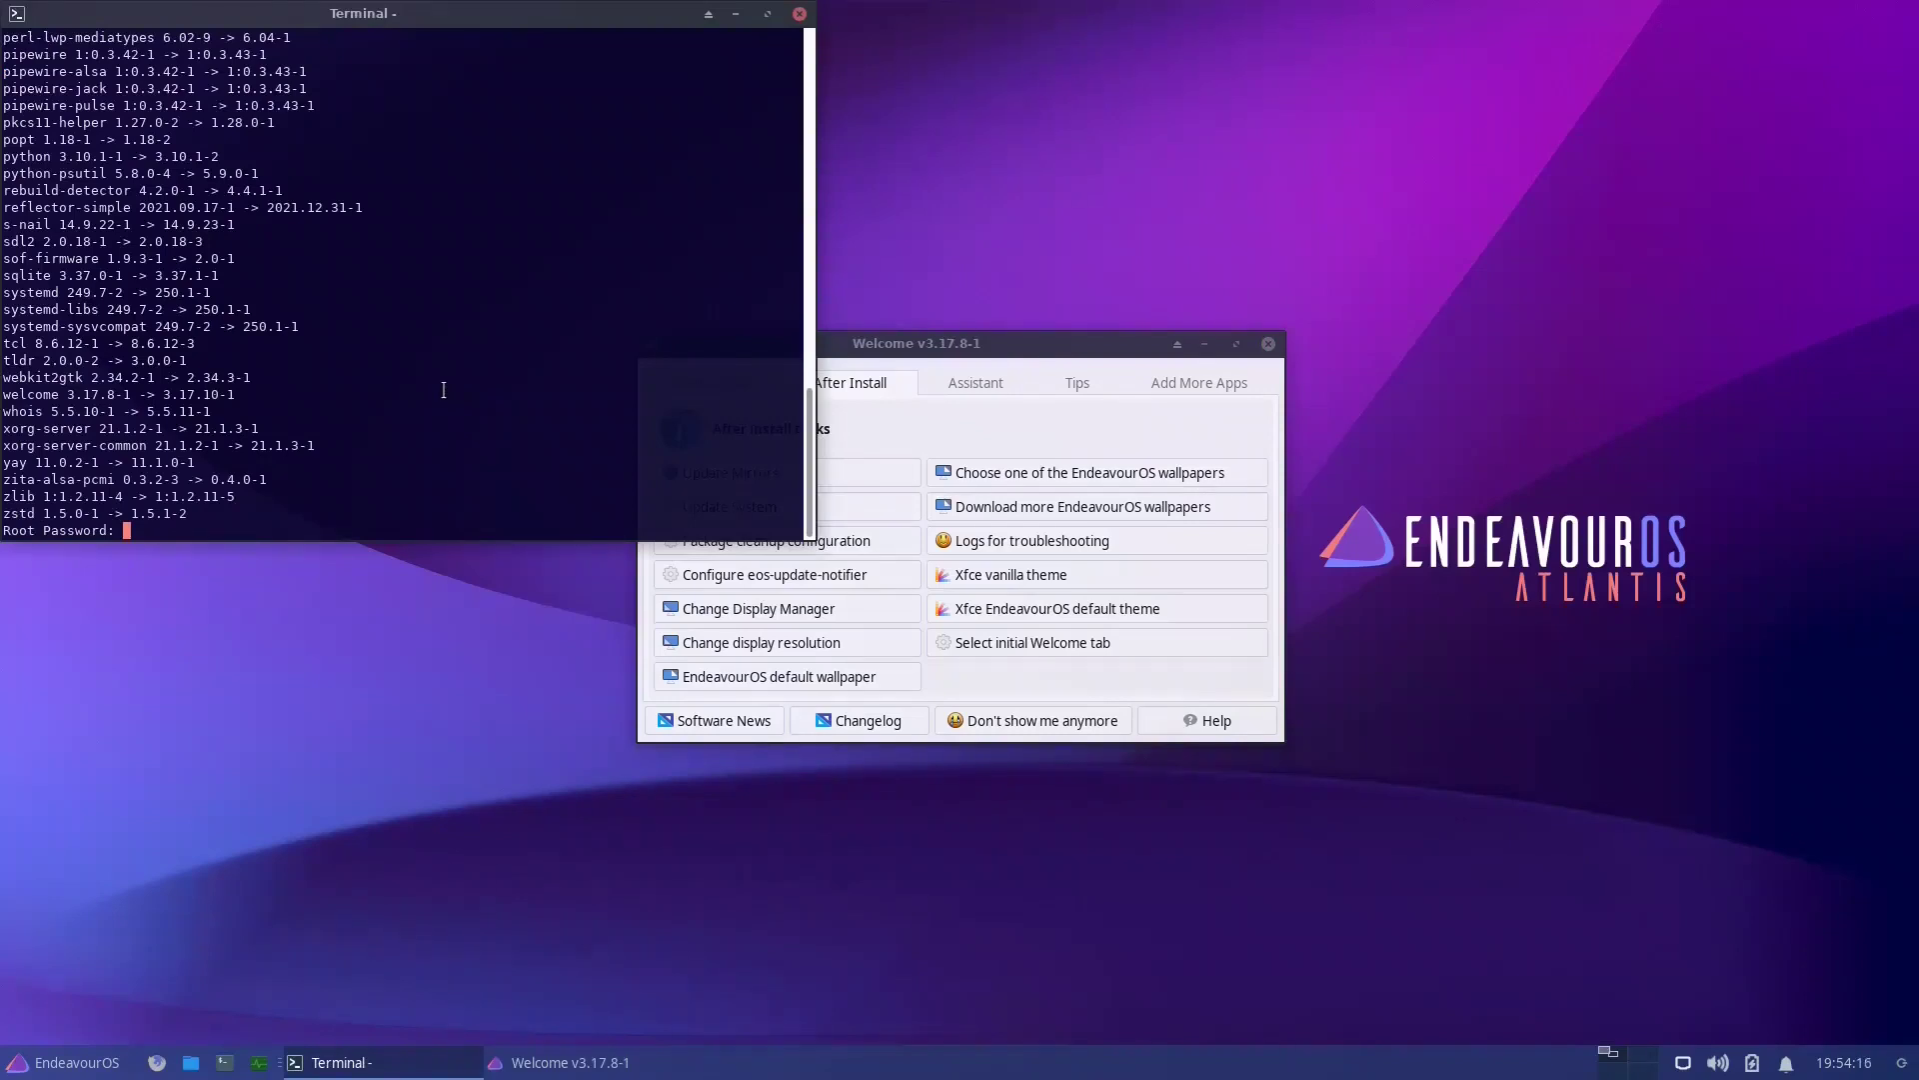
key(Return)
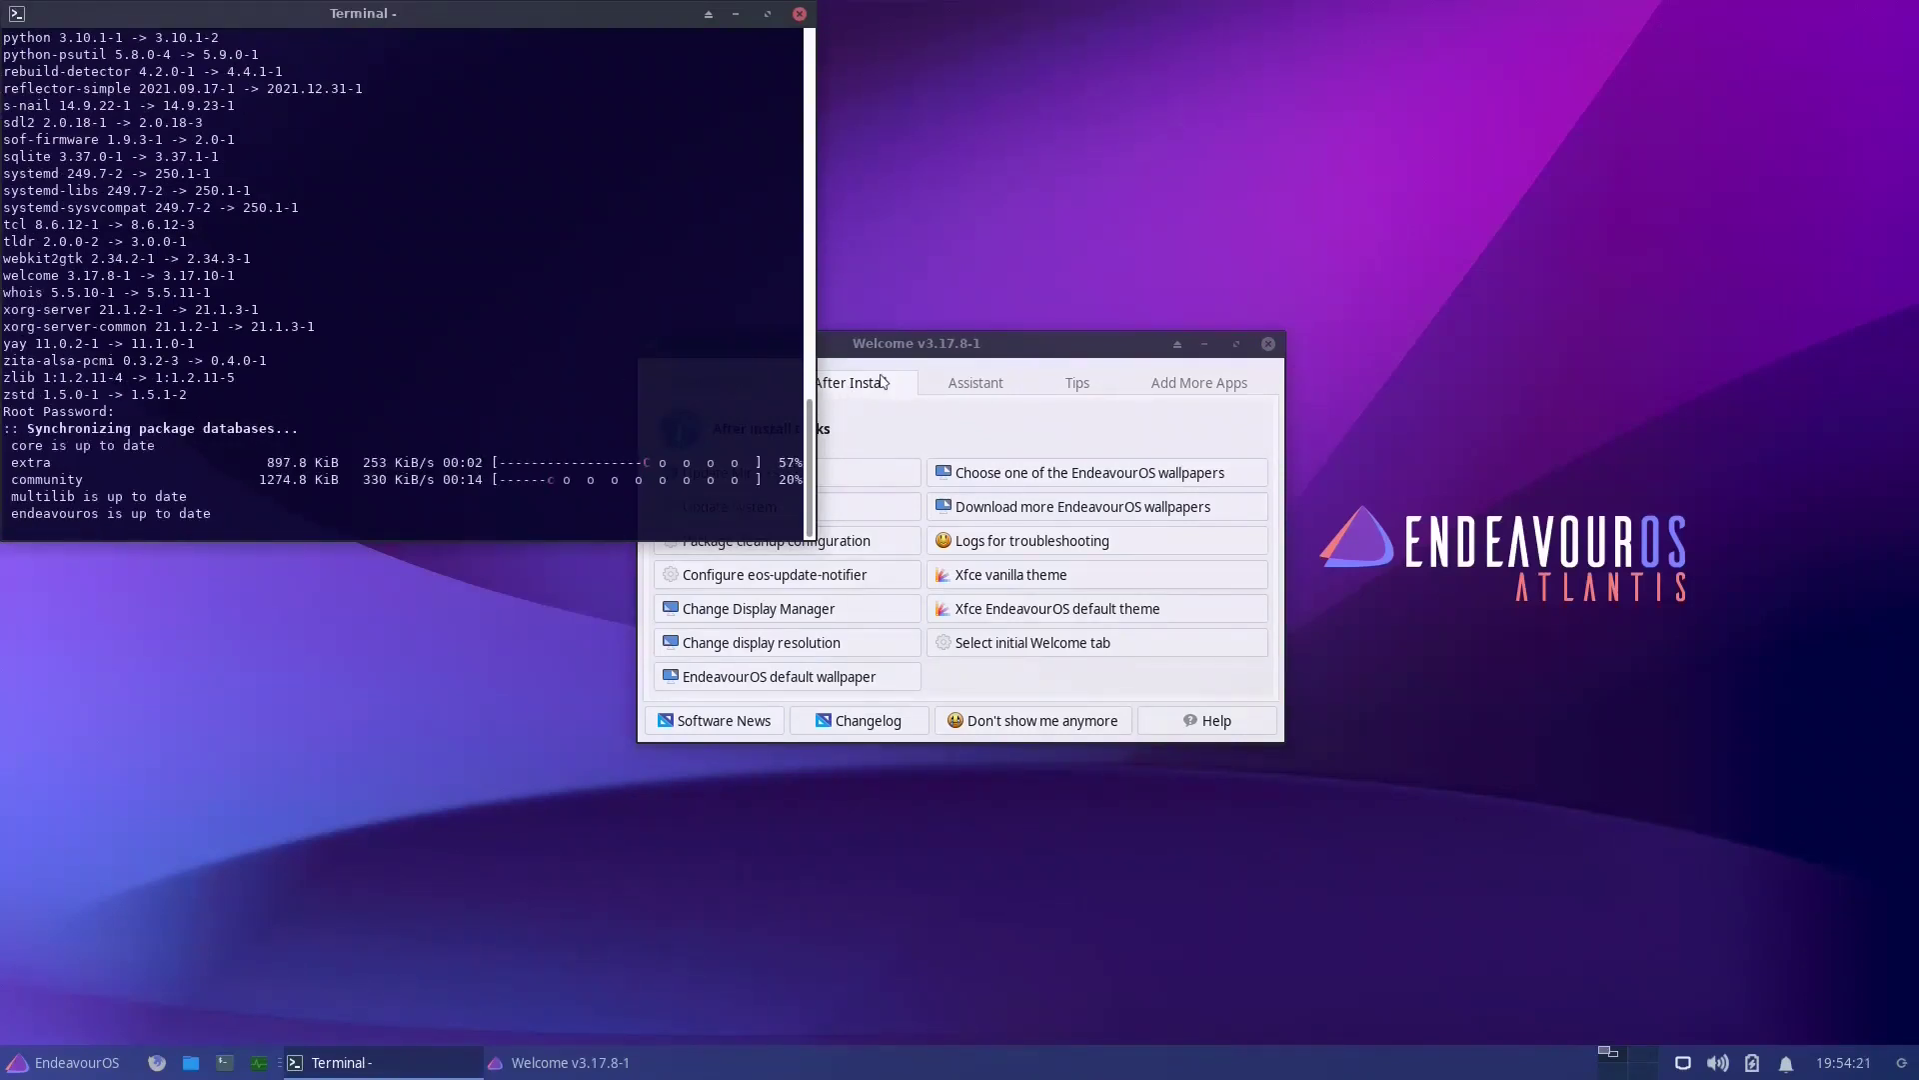
drag(926, 345, 1115, 350)
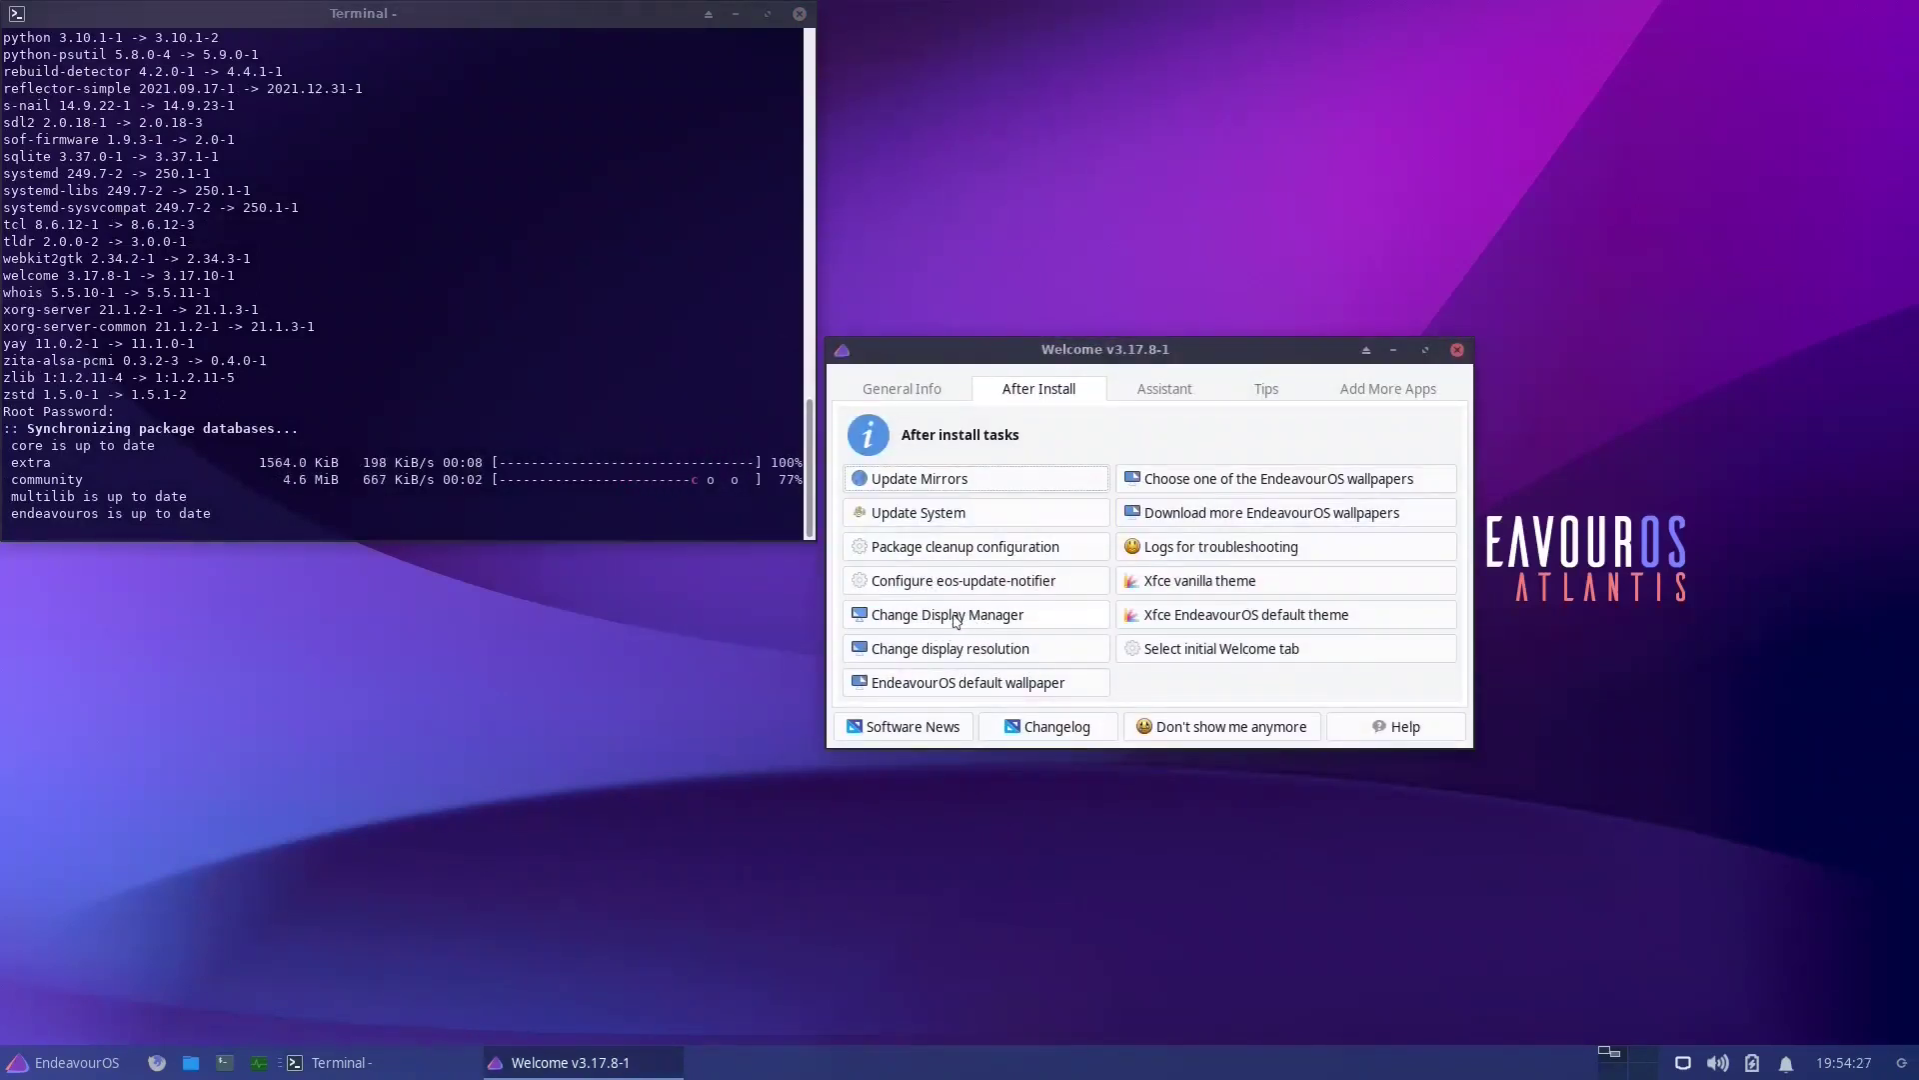
Check the available display managers without changing the selection, and show the Welcome tools for useful and daily tasks
click(956, 619)
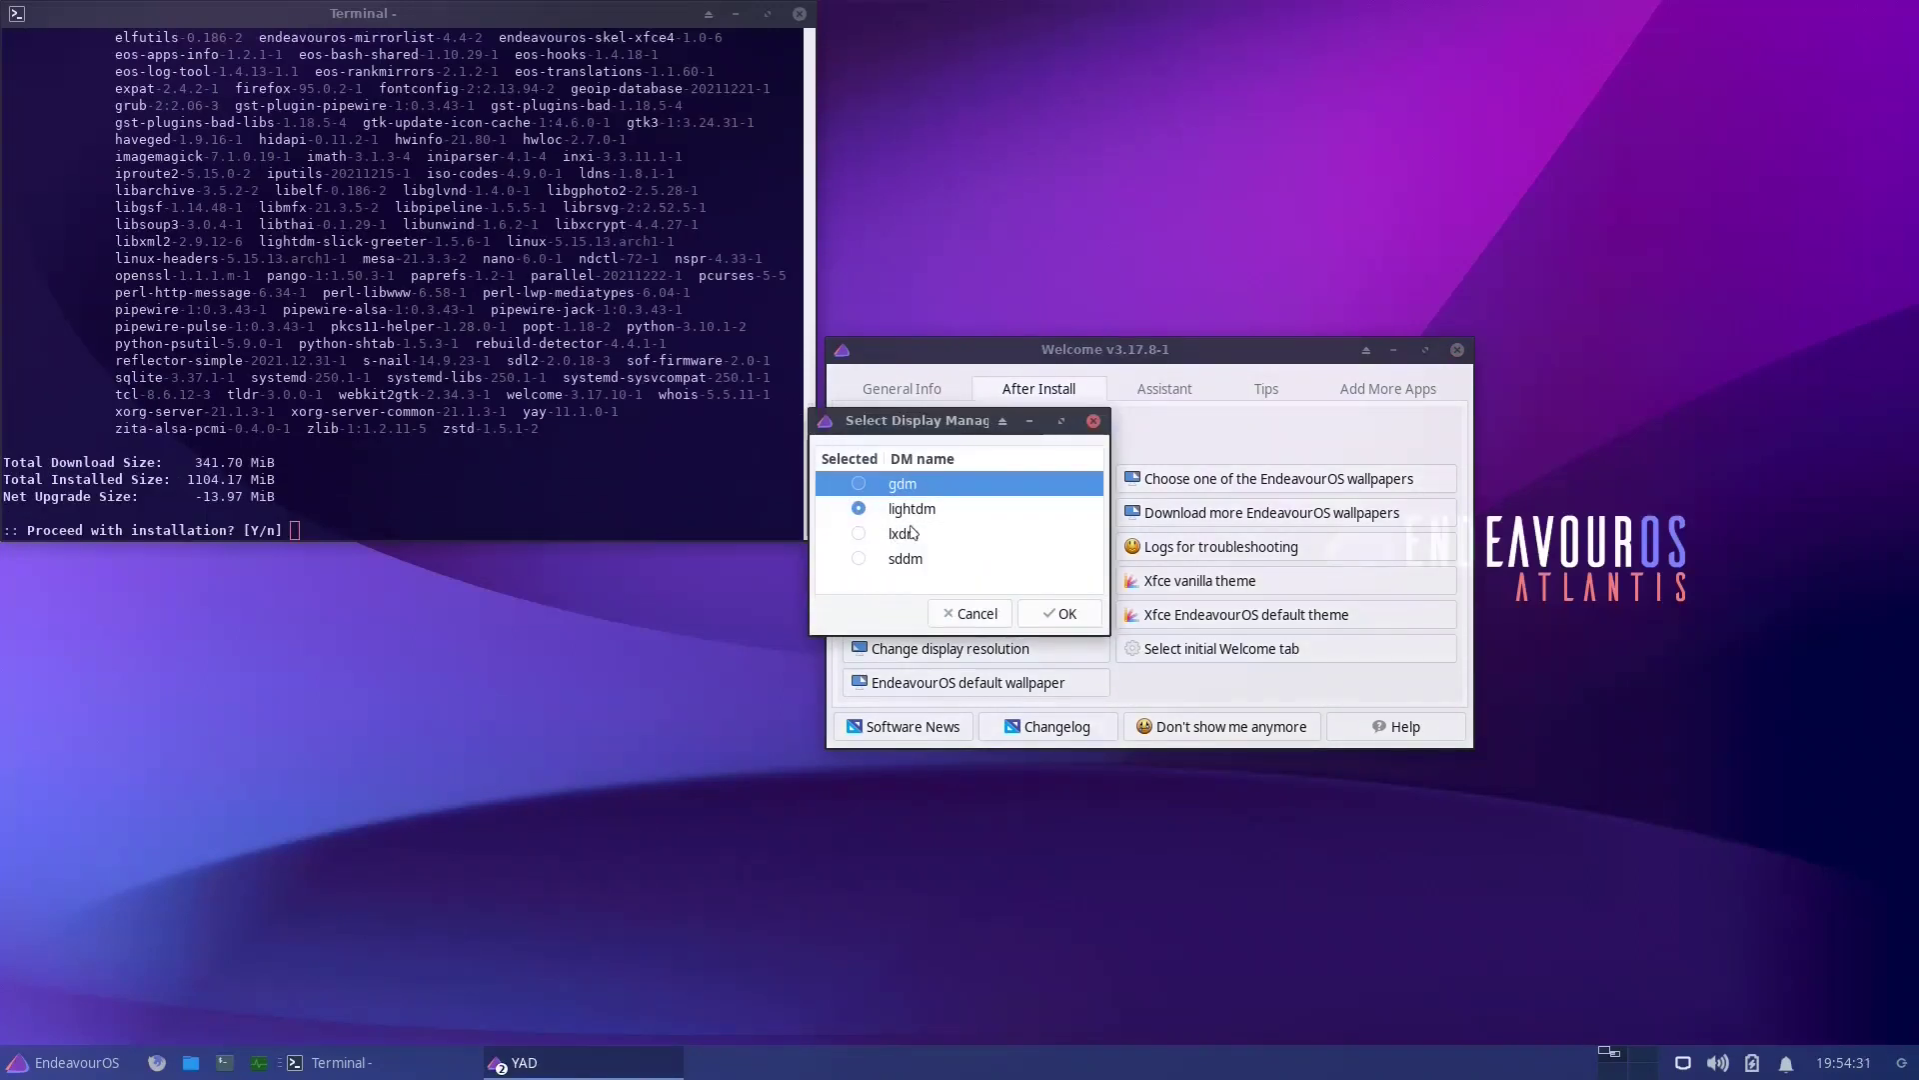
click(968, 614)
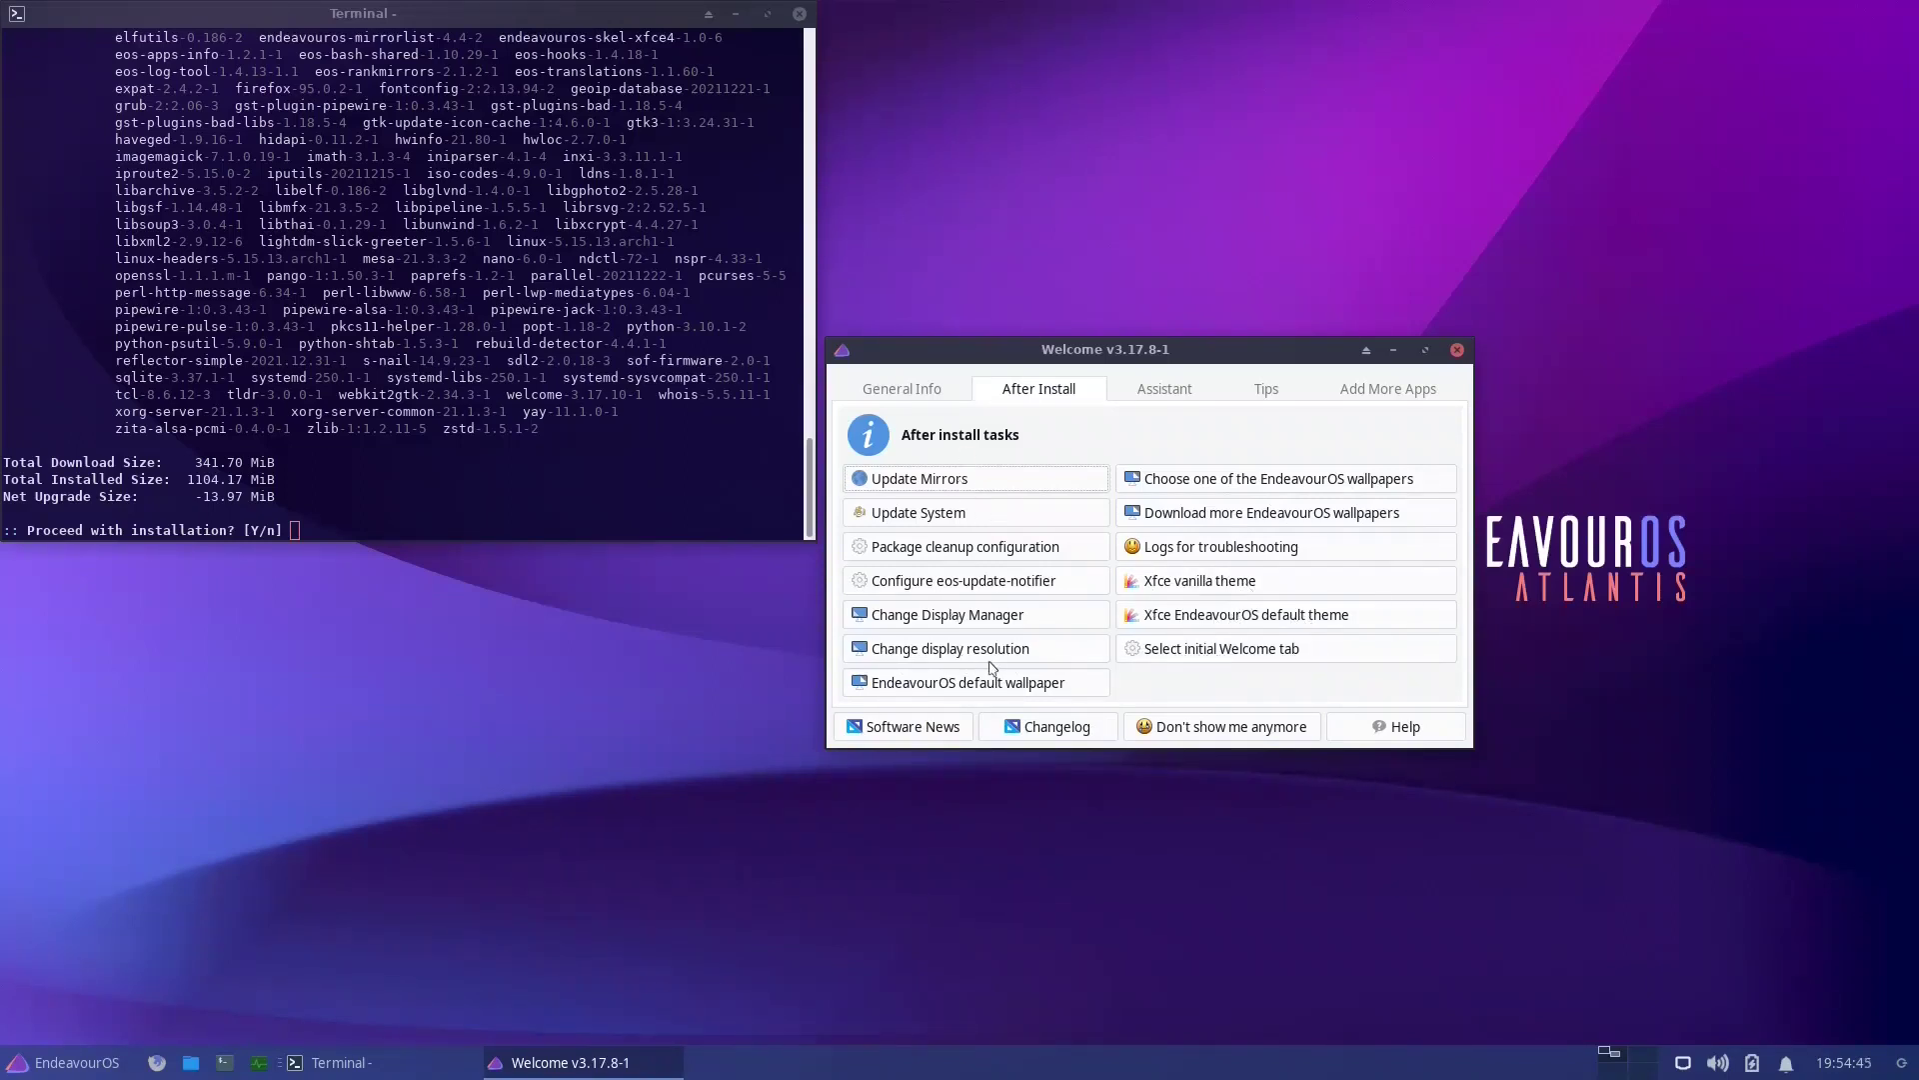
click(1165, 394)
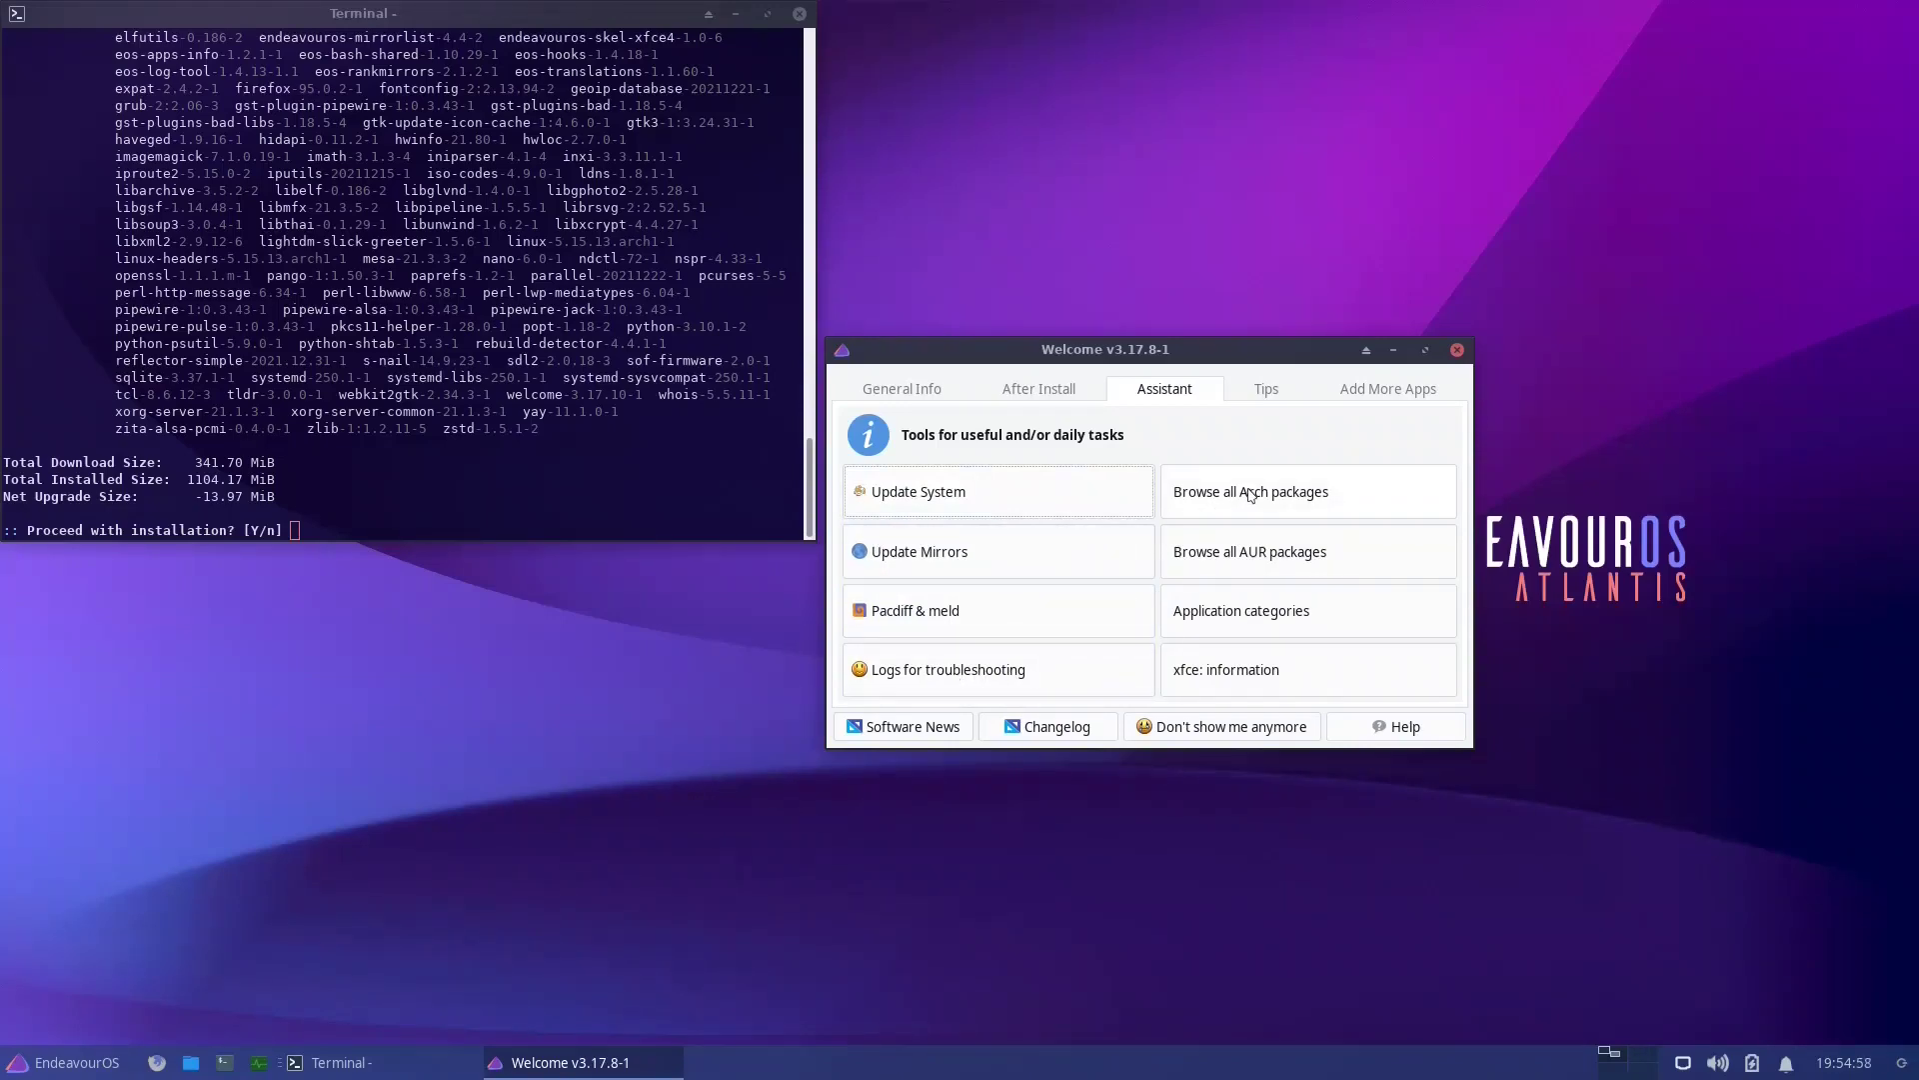
Confirm the pending package installation of the system update in the terminal
text(y)
key(Return)
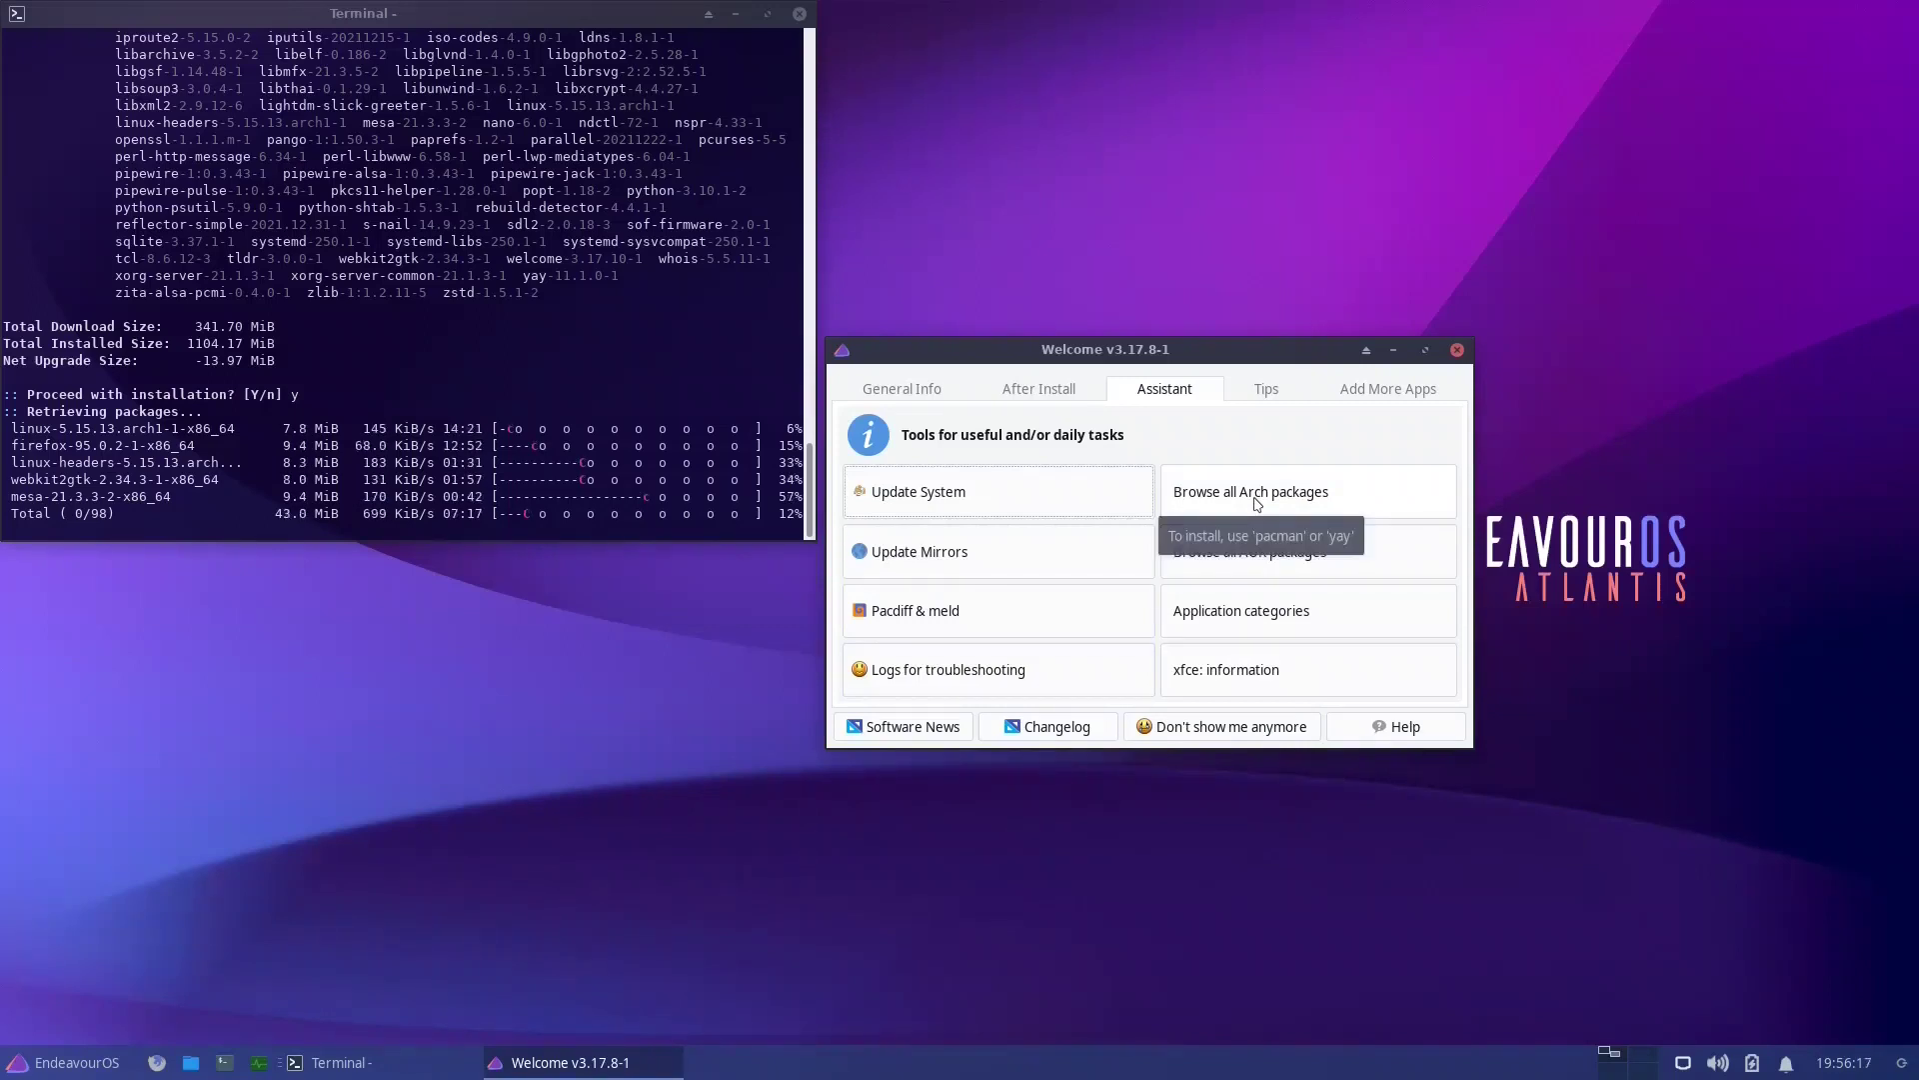
Open the website listing all Arch packages and show the browser's bookmarks bar
click(1256, 503)
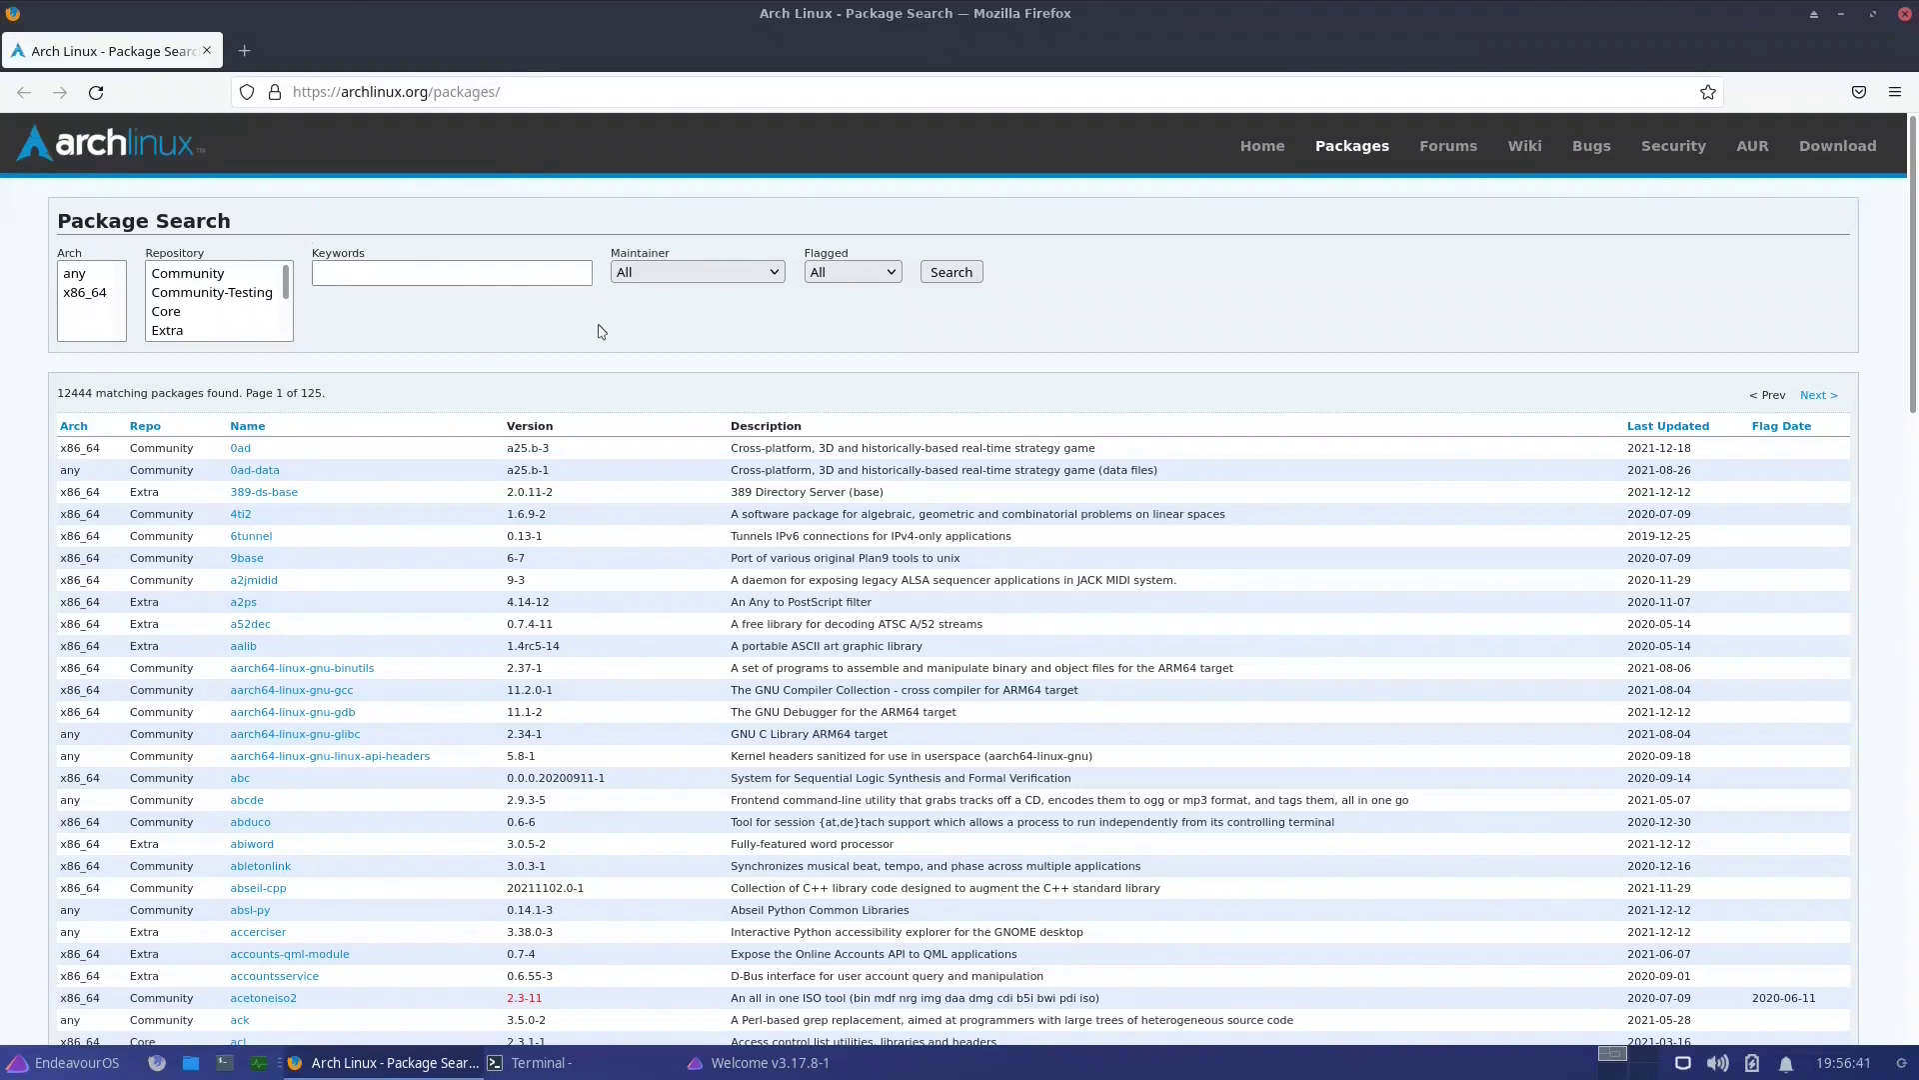
key(ctrl+shift+b)
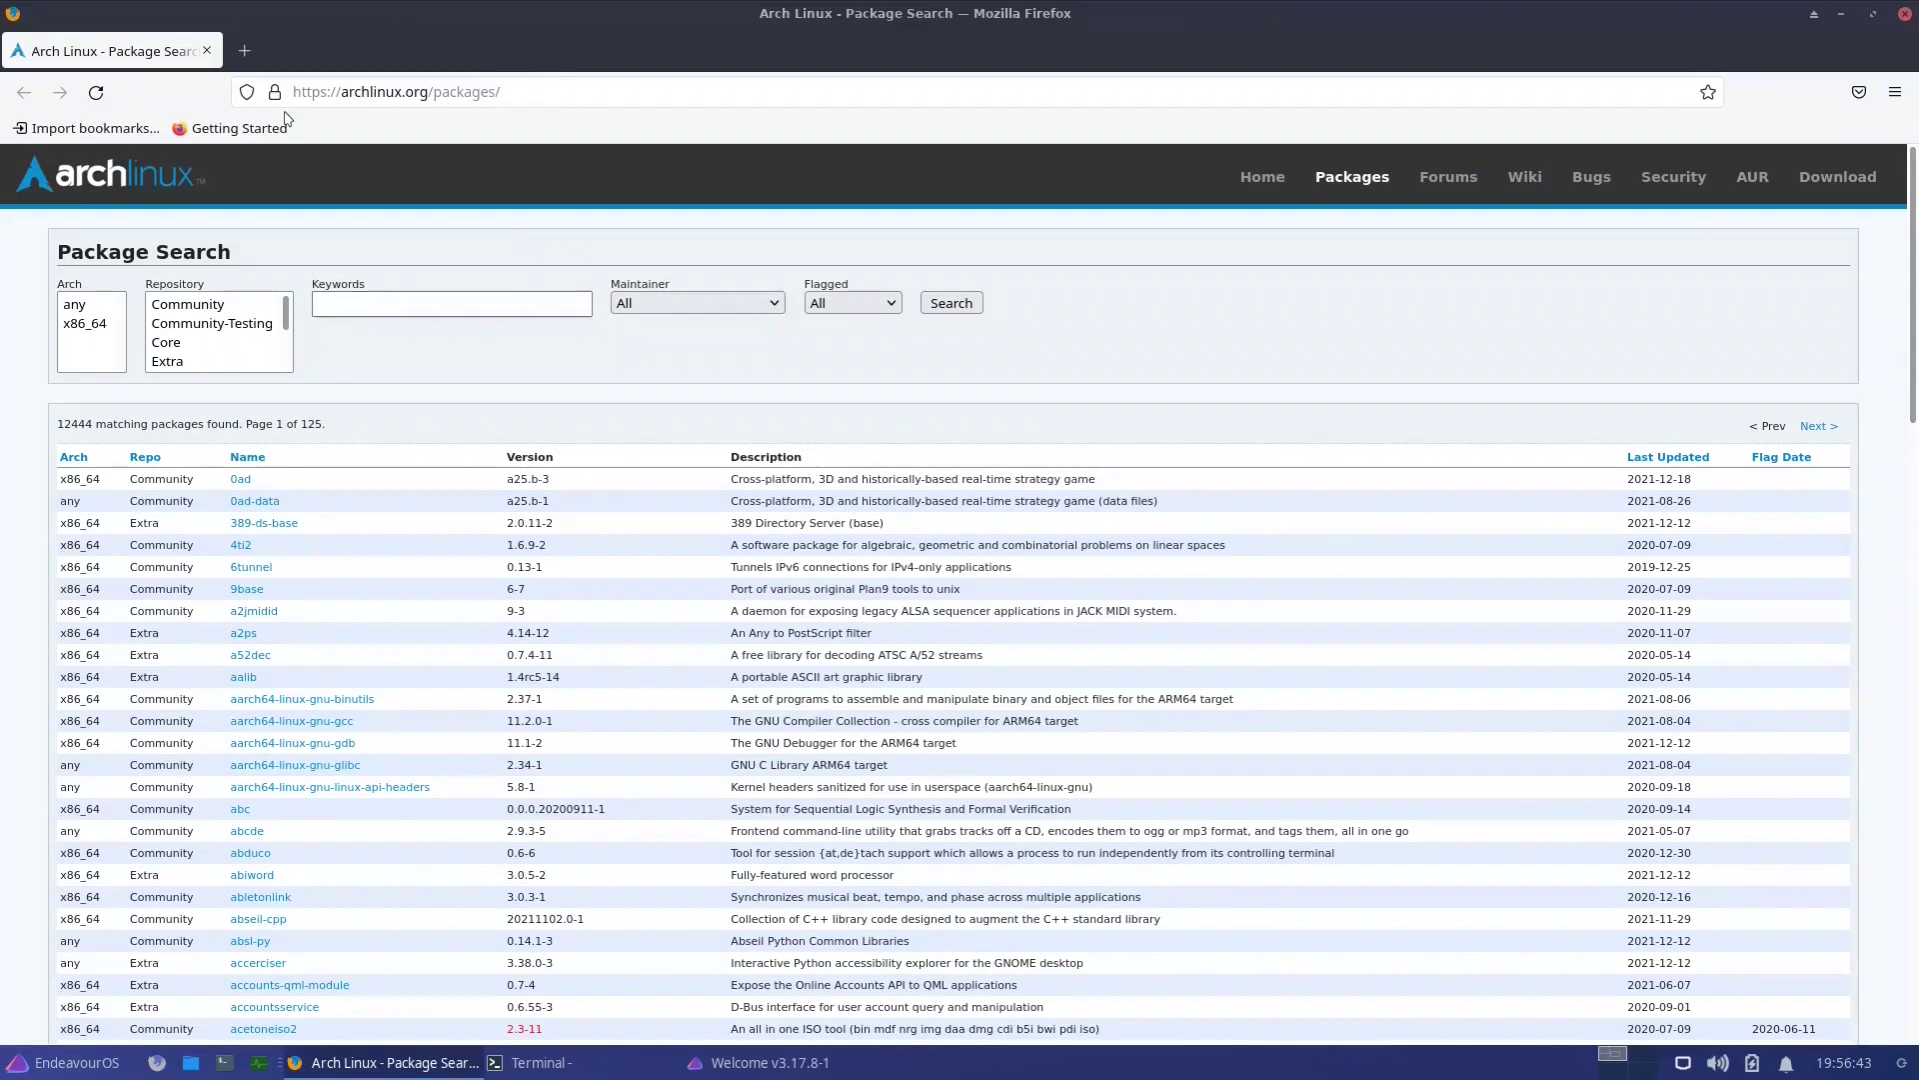
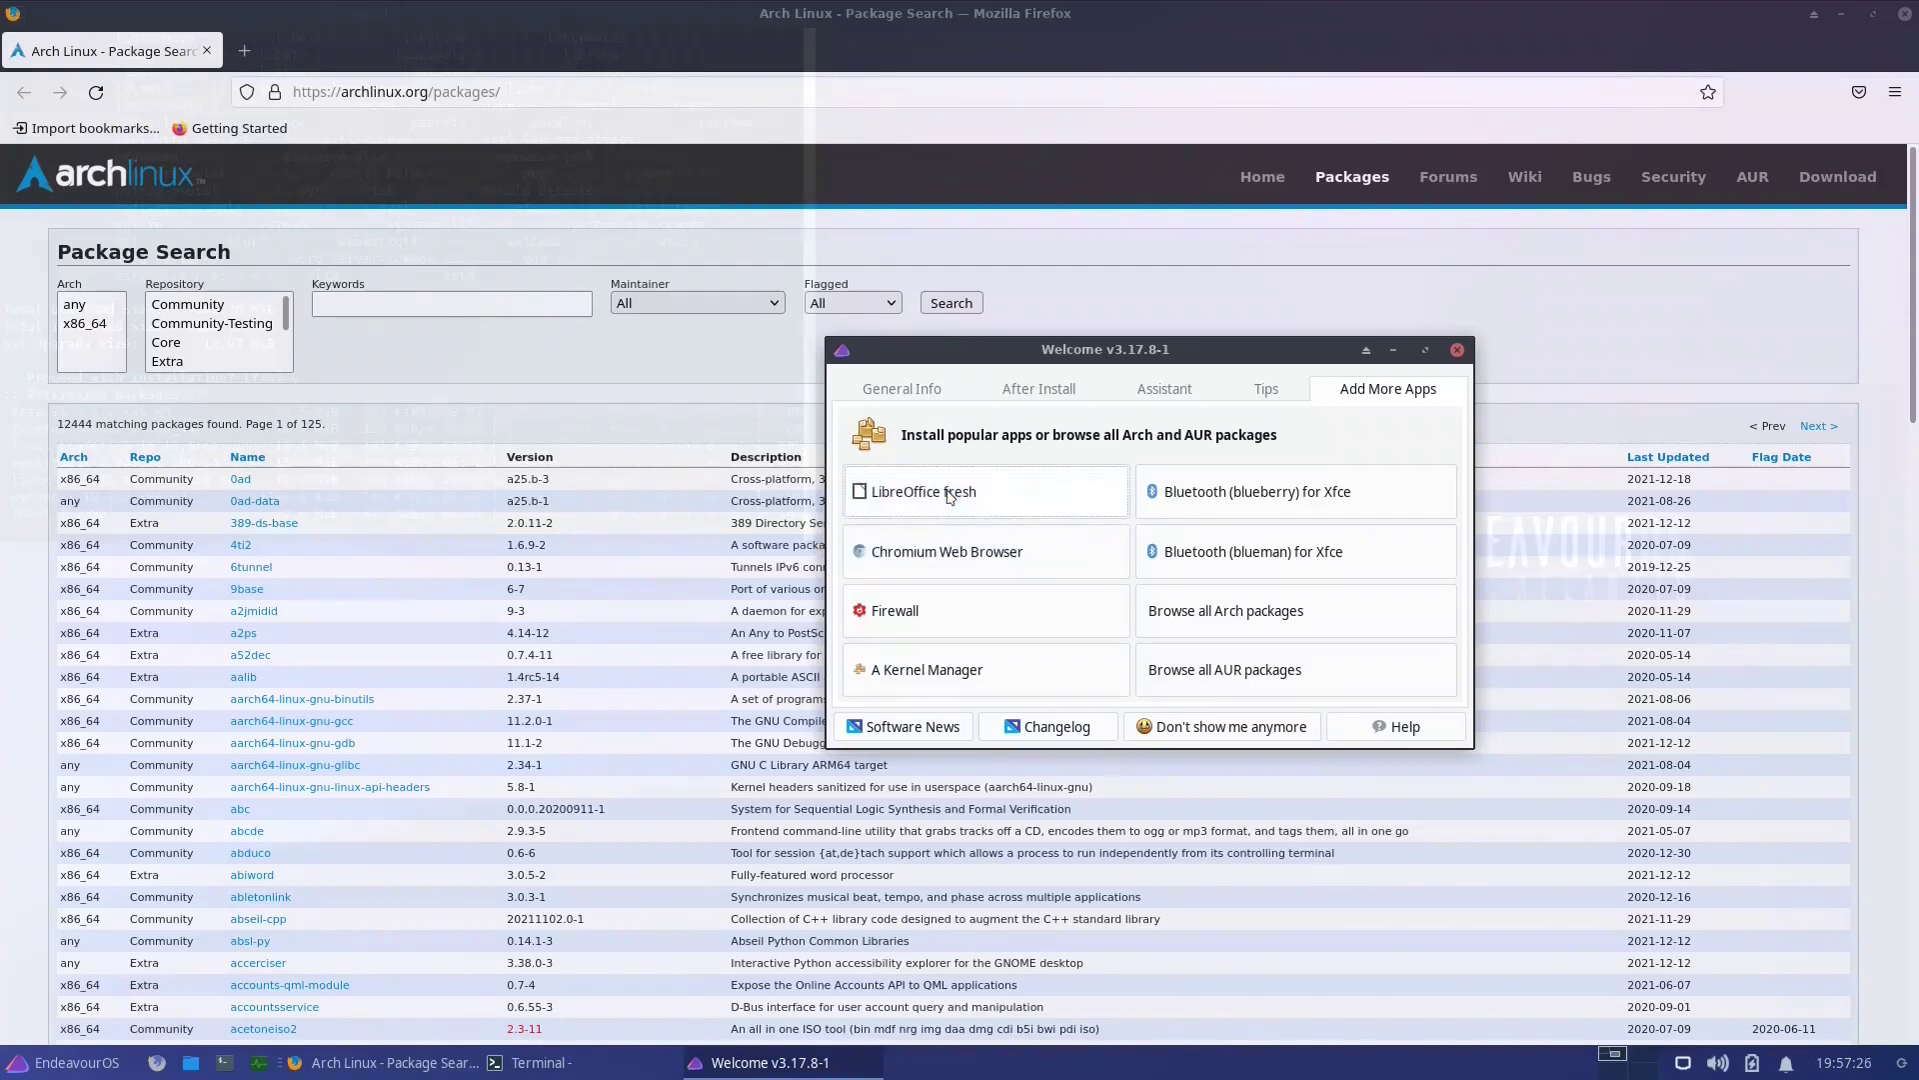
Try to install LibreOffice fresh from the Welcome app's popular apps, and quit its installer window
click(950, 497)
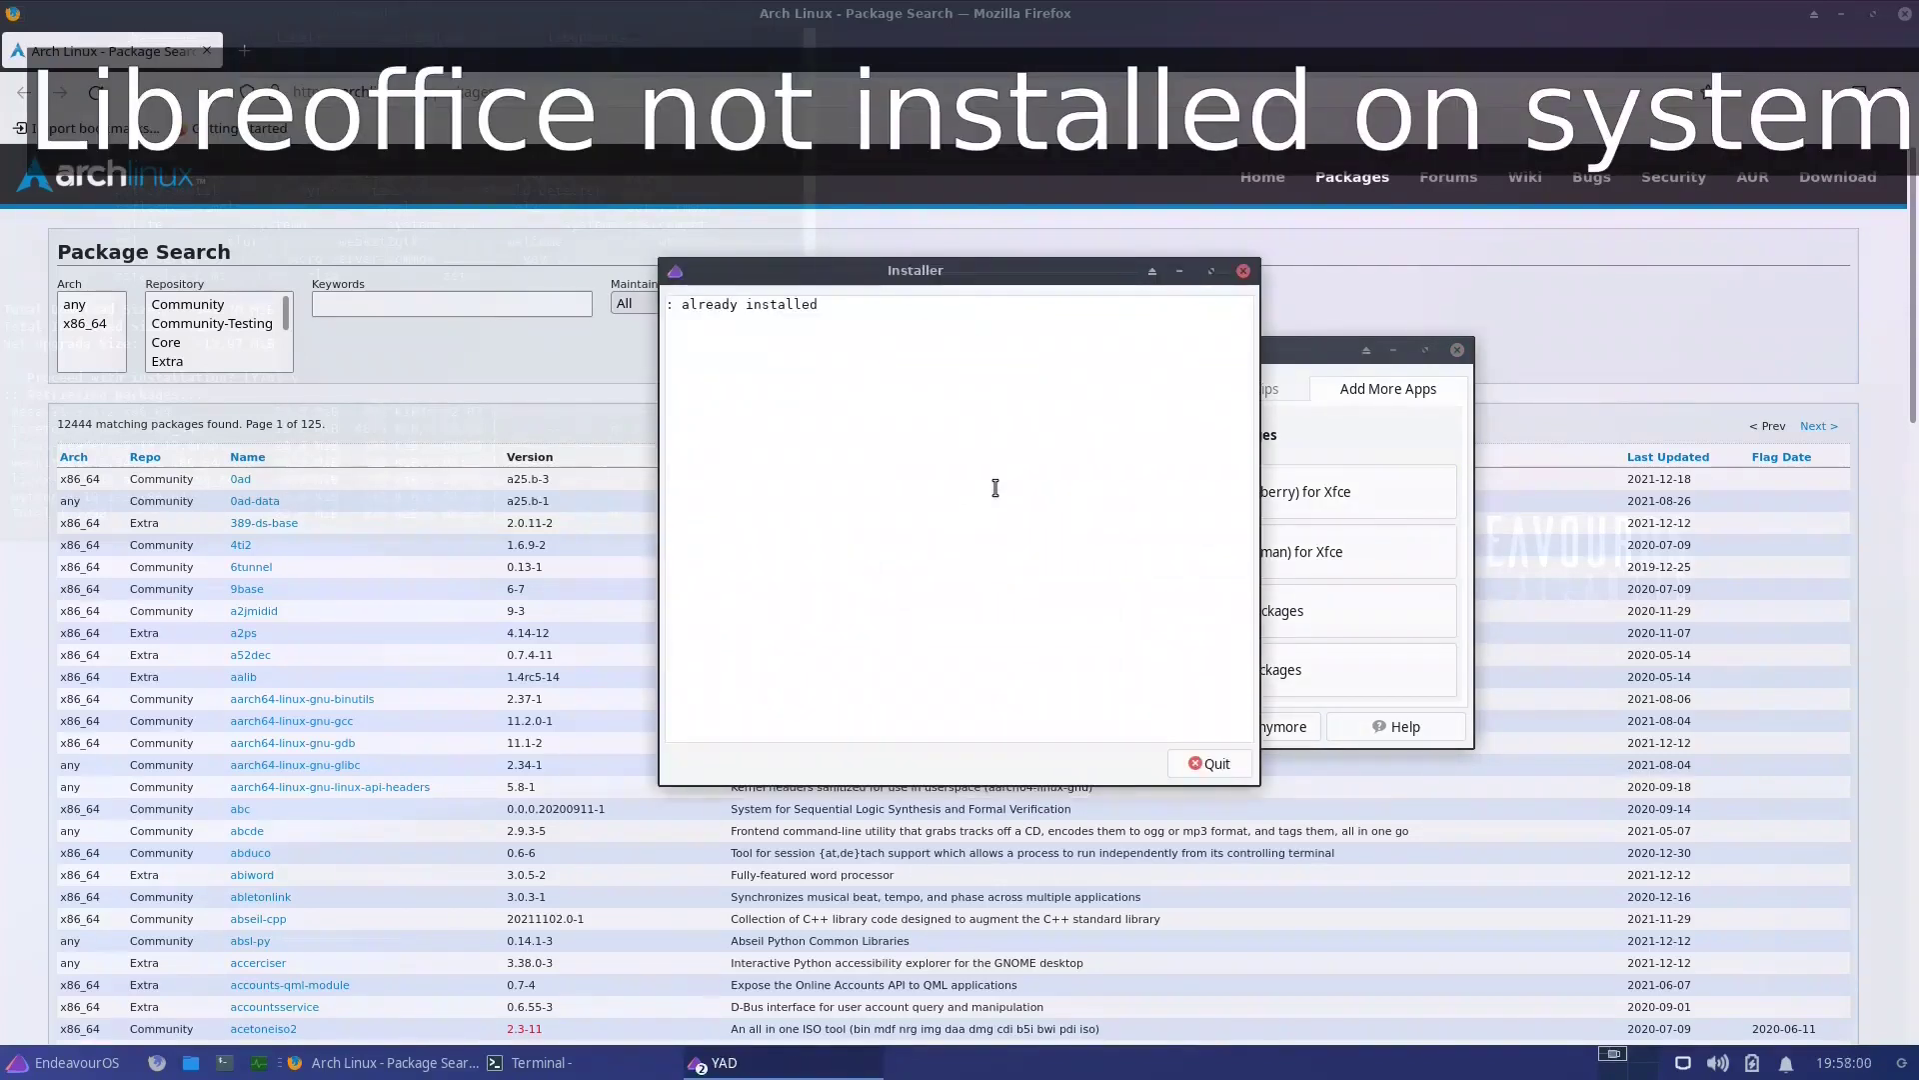
click(1210, 763)
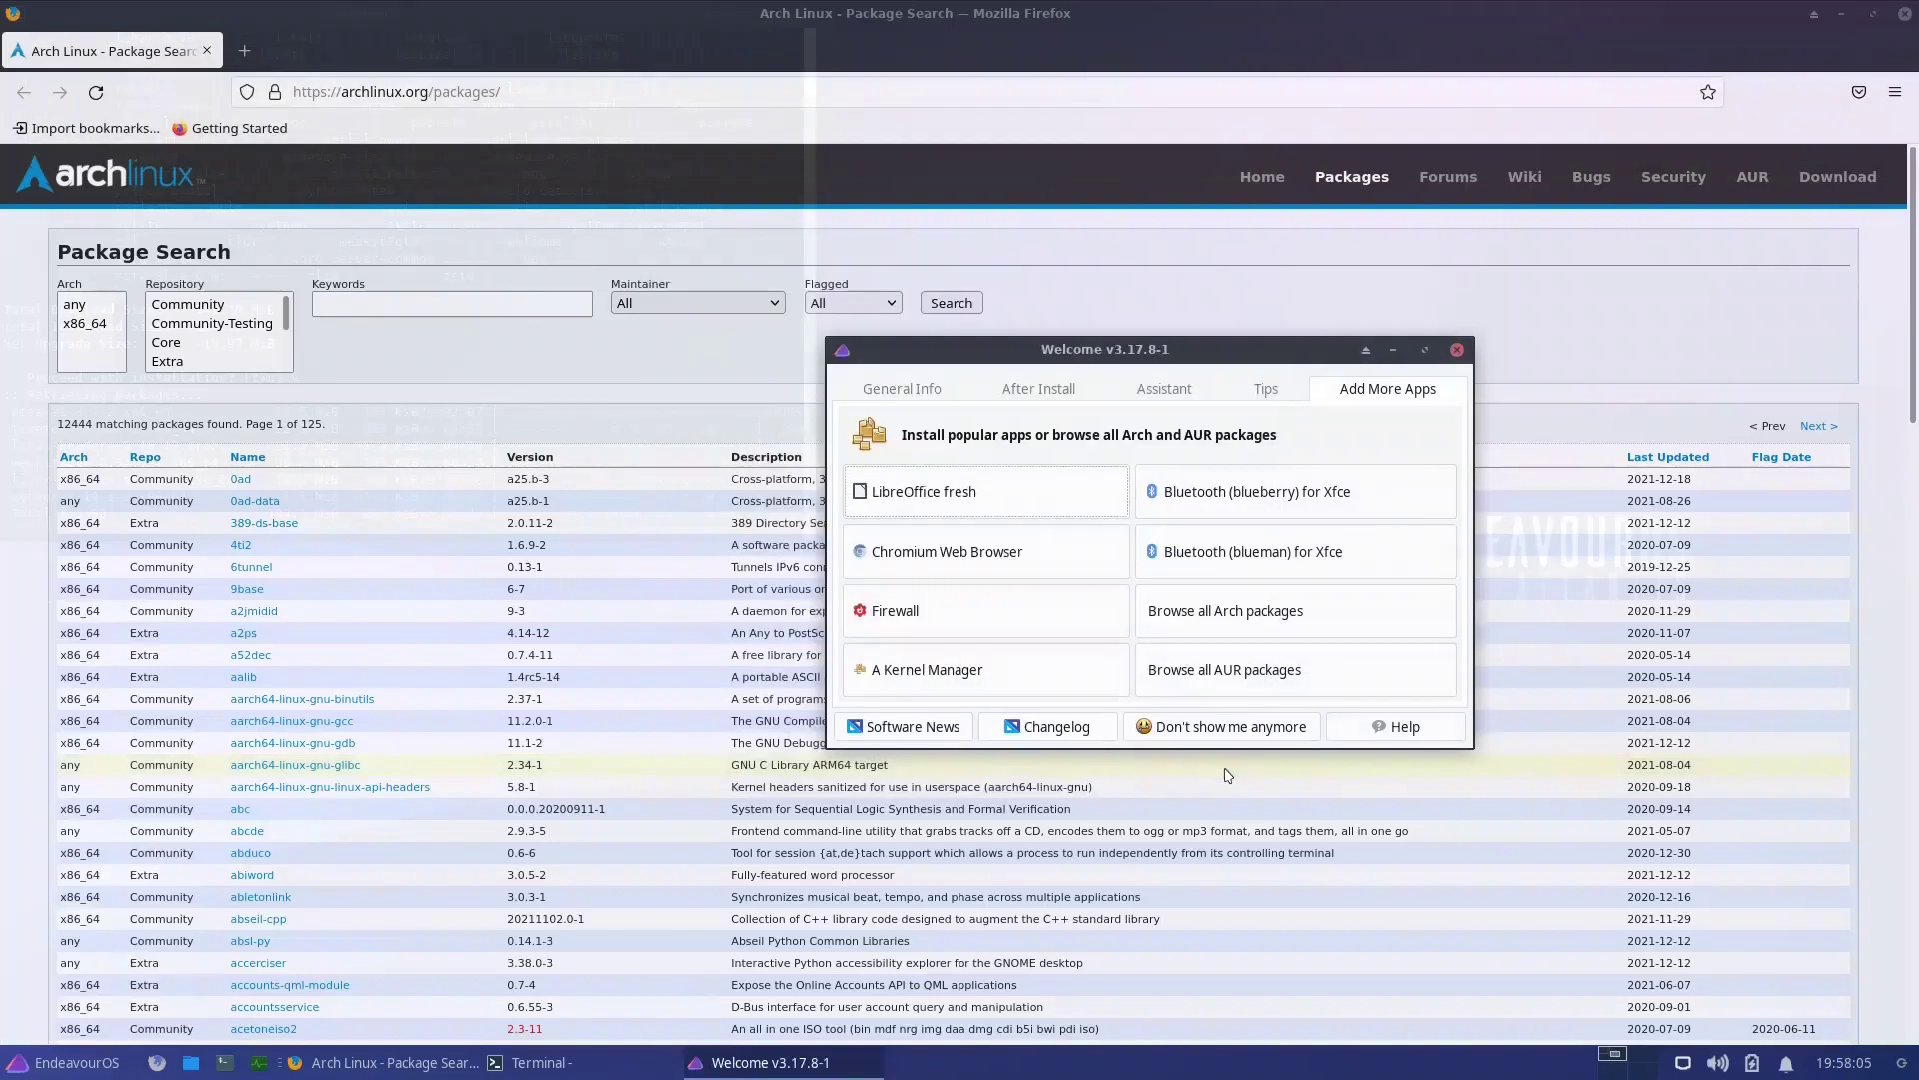
Try to install Chromium Web Browser from the Welcome app, cancelling the authentication and quitting its installer
click(956, 567)
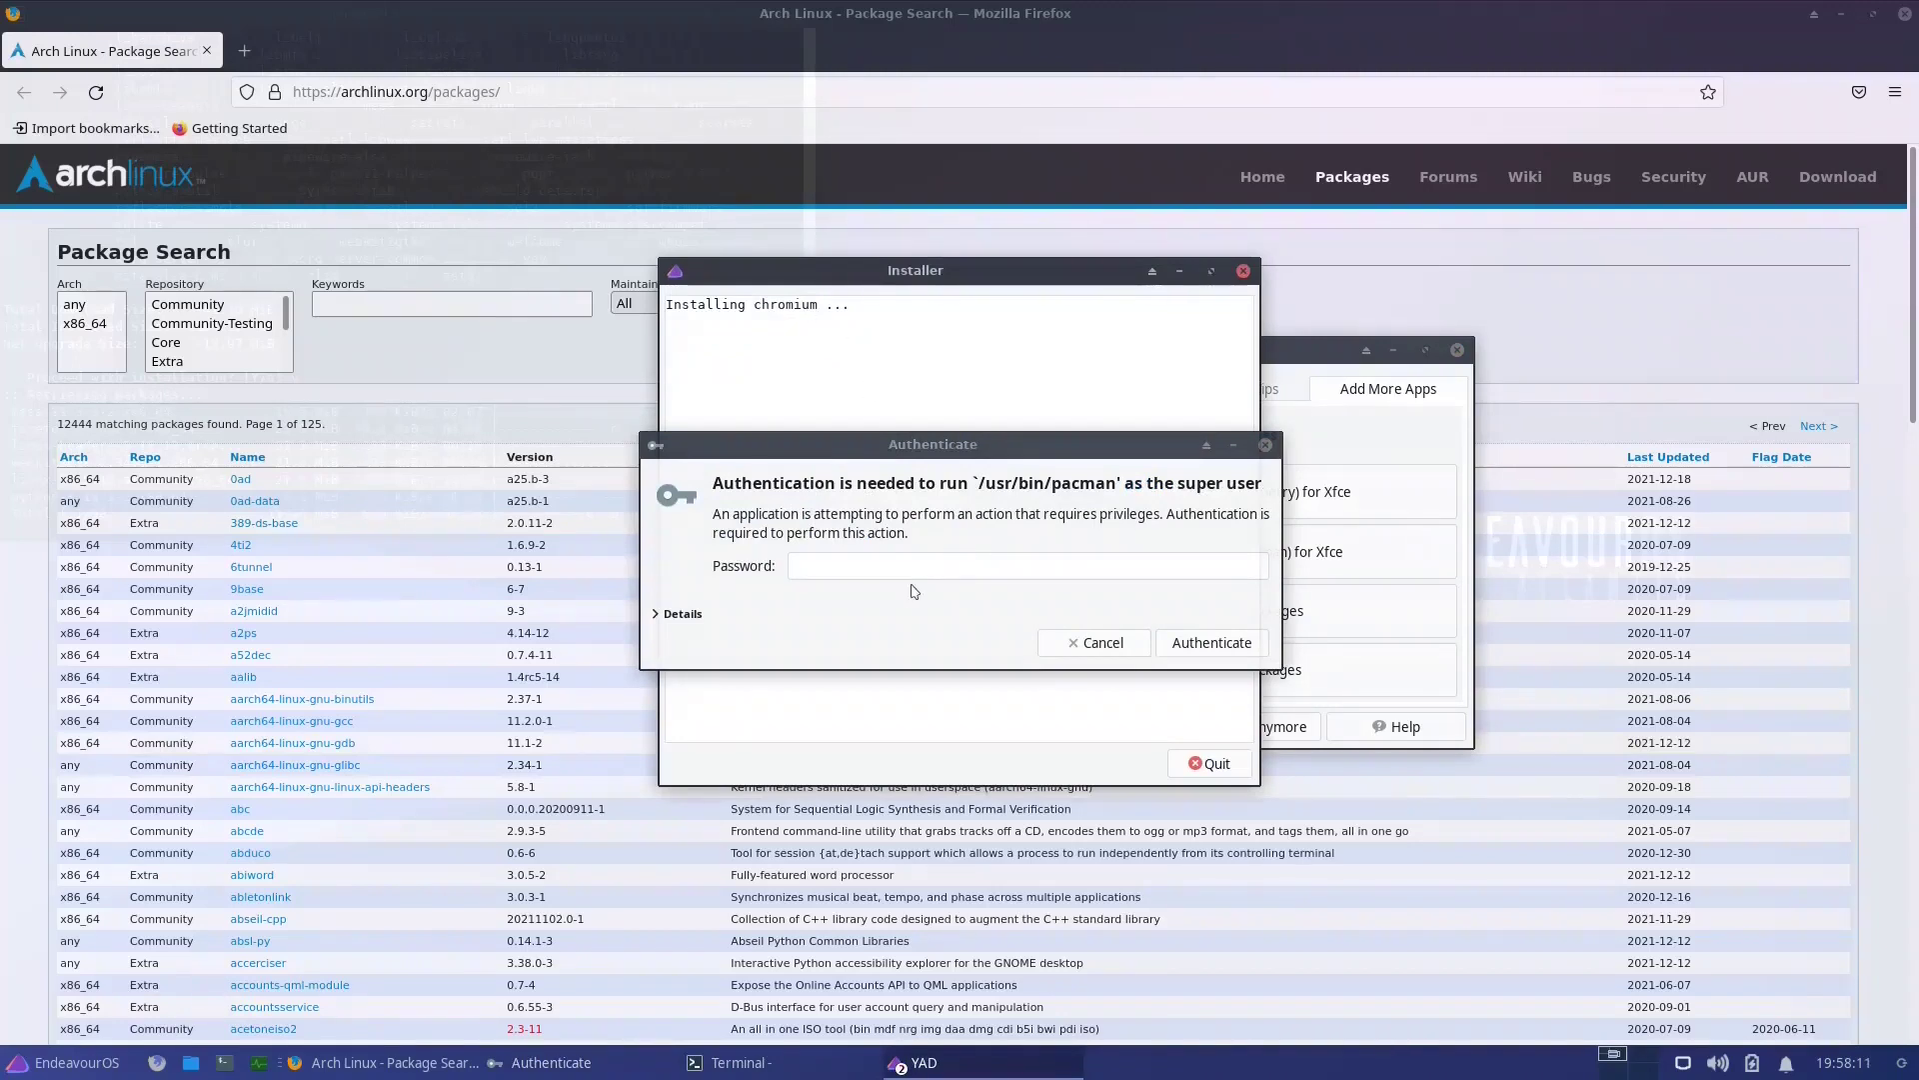
click(877, 565)
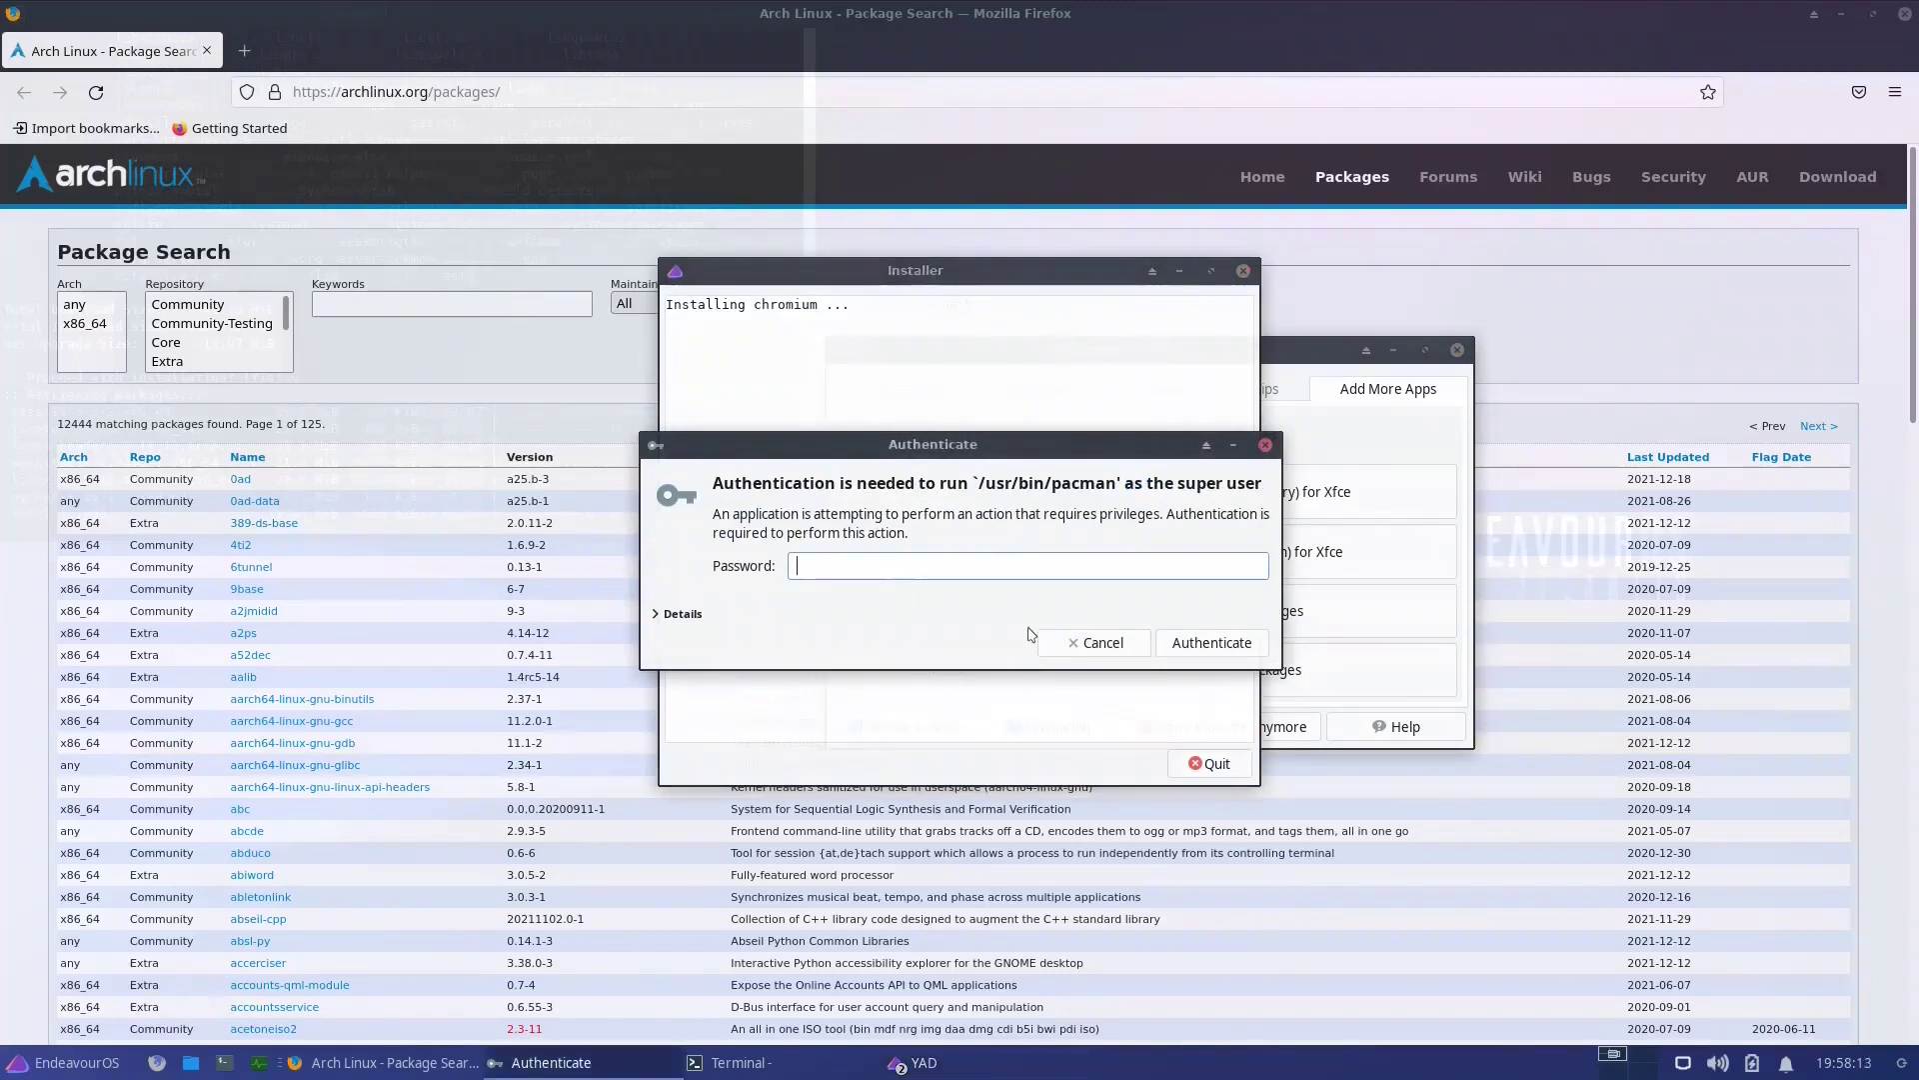
click(1109, 646)
click(1215, 764)
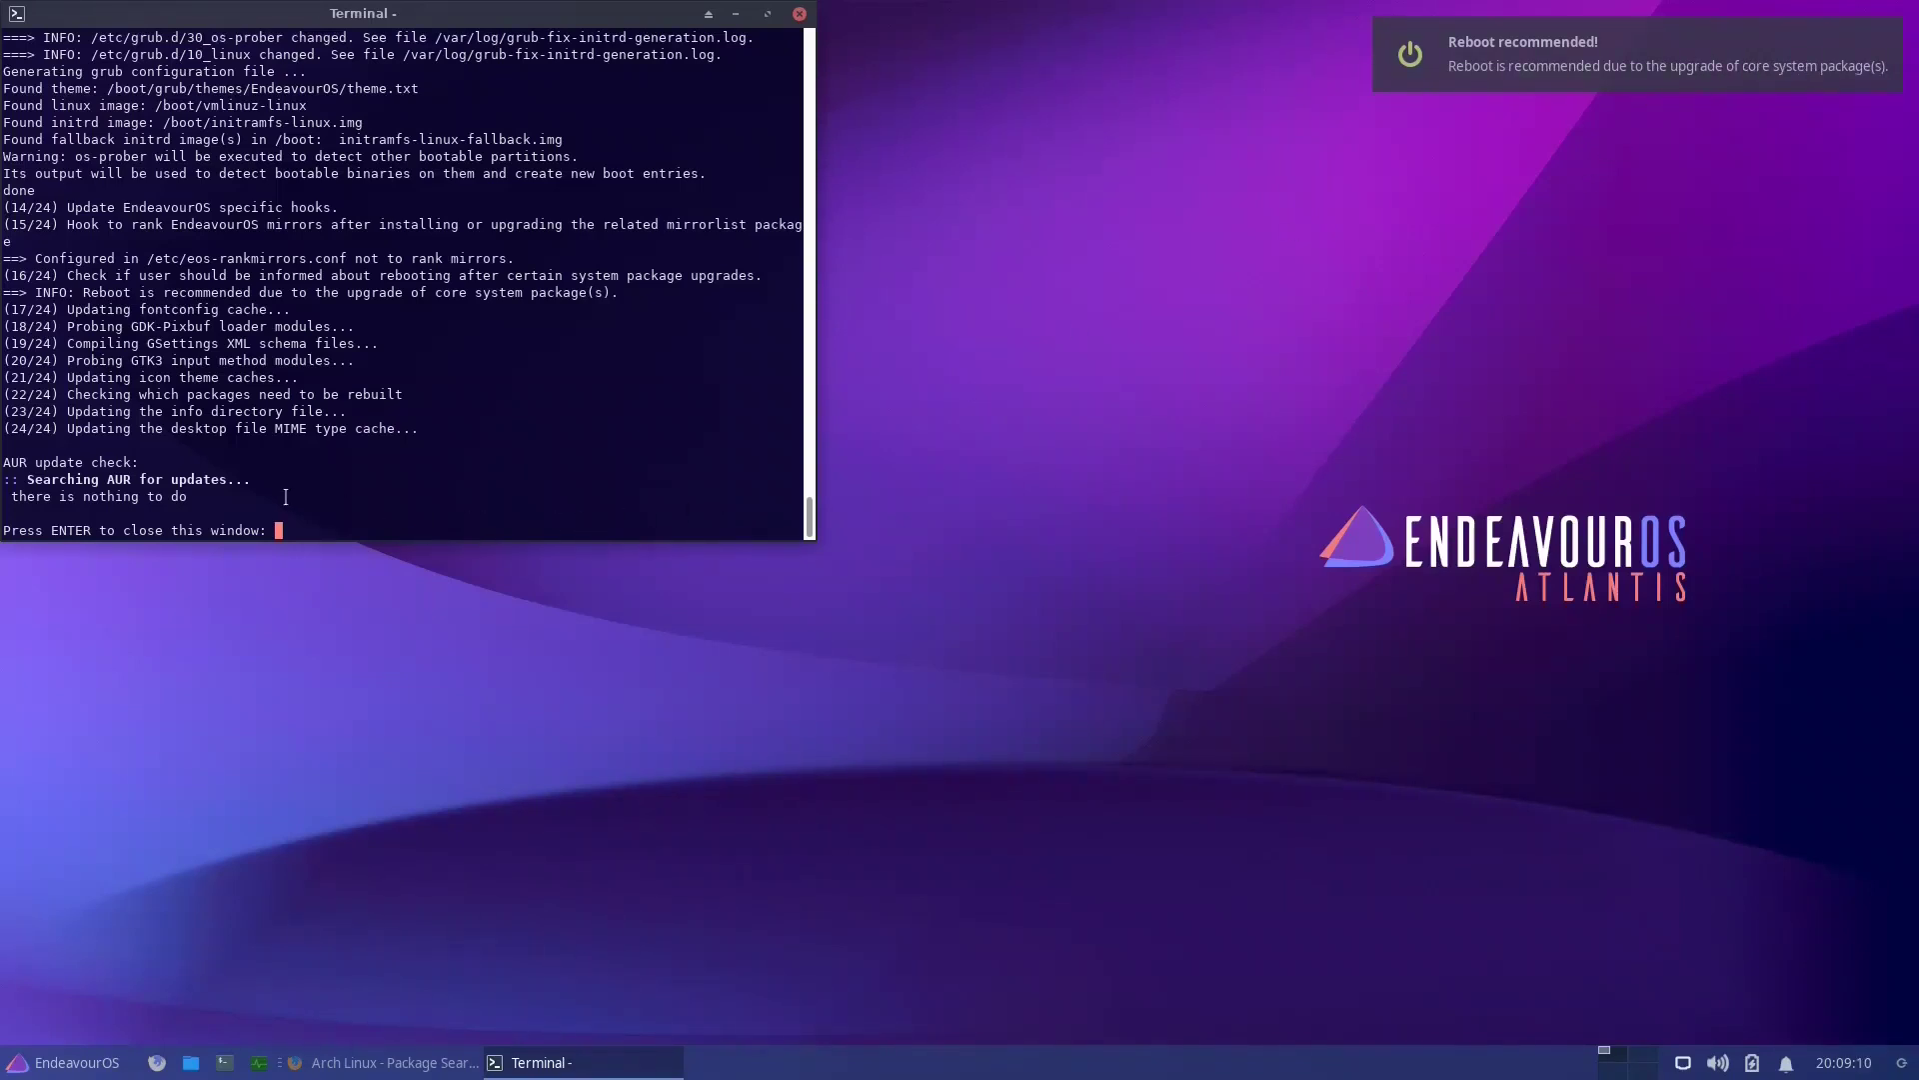
Dismiss the finished update terminal and view the mirror country and feature options in Reflector Simple without applying them
key(Return)
click(70, 1062)
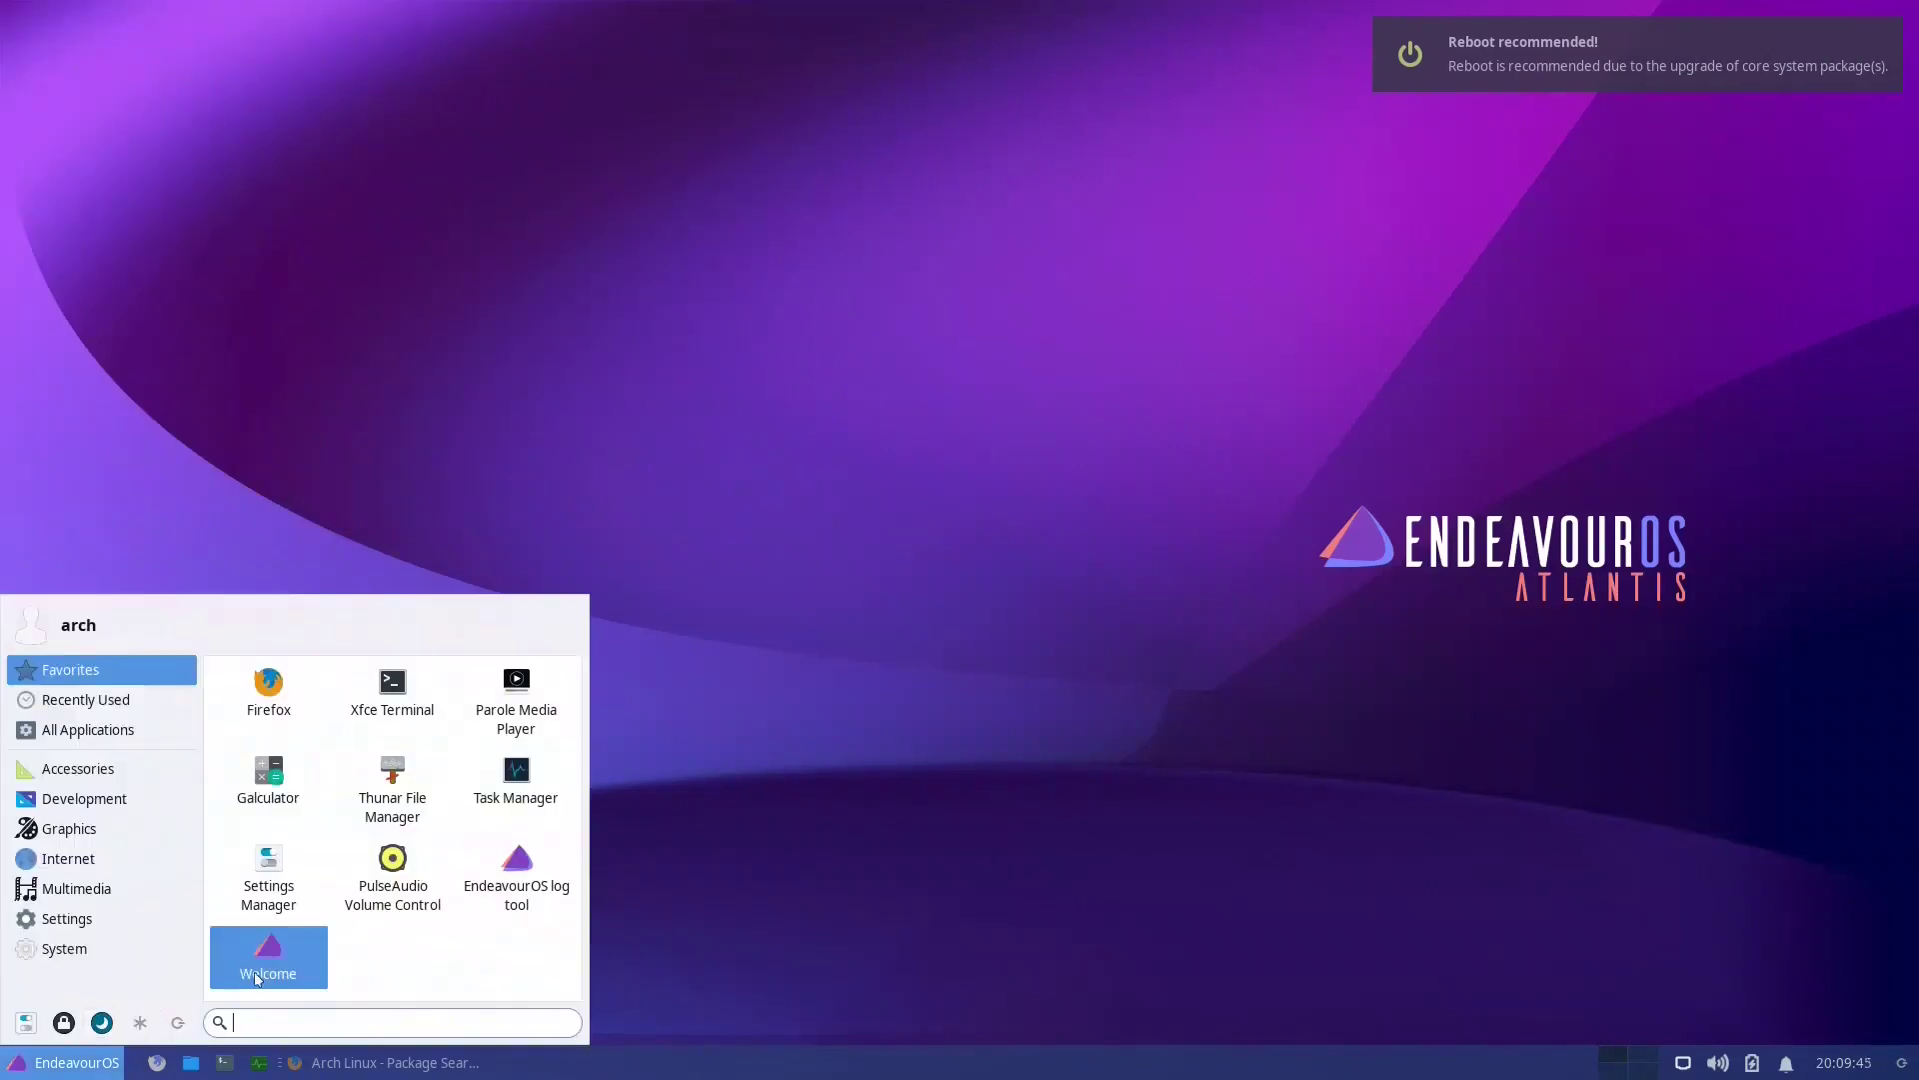
click(81, 945)
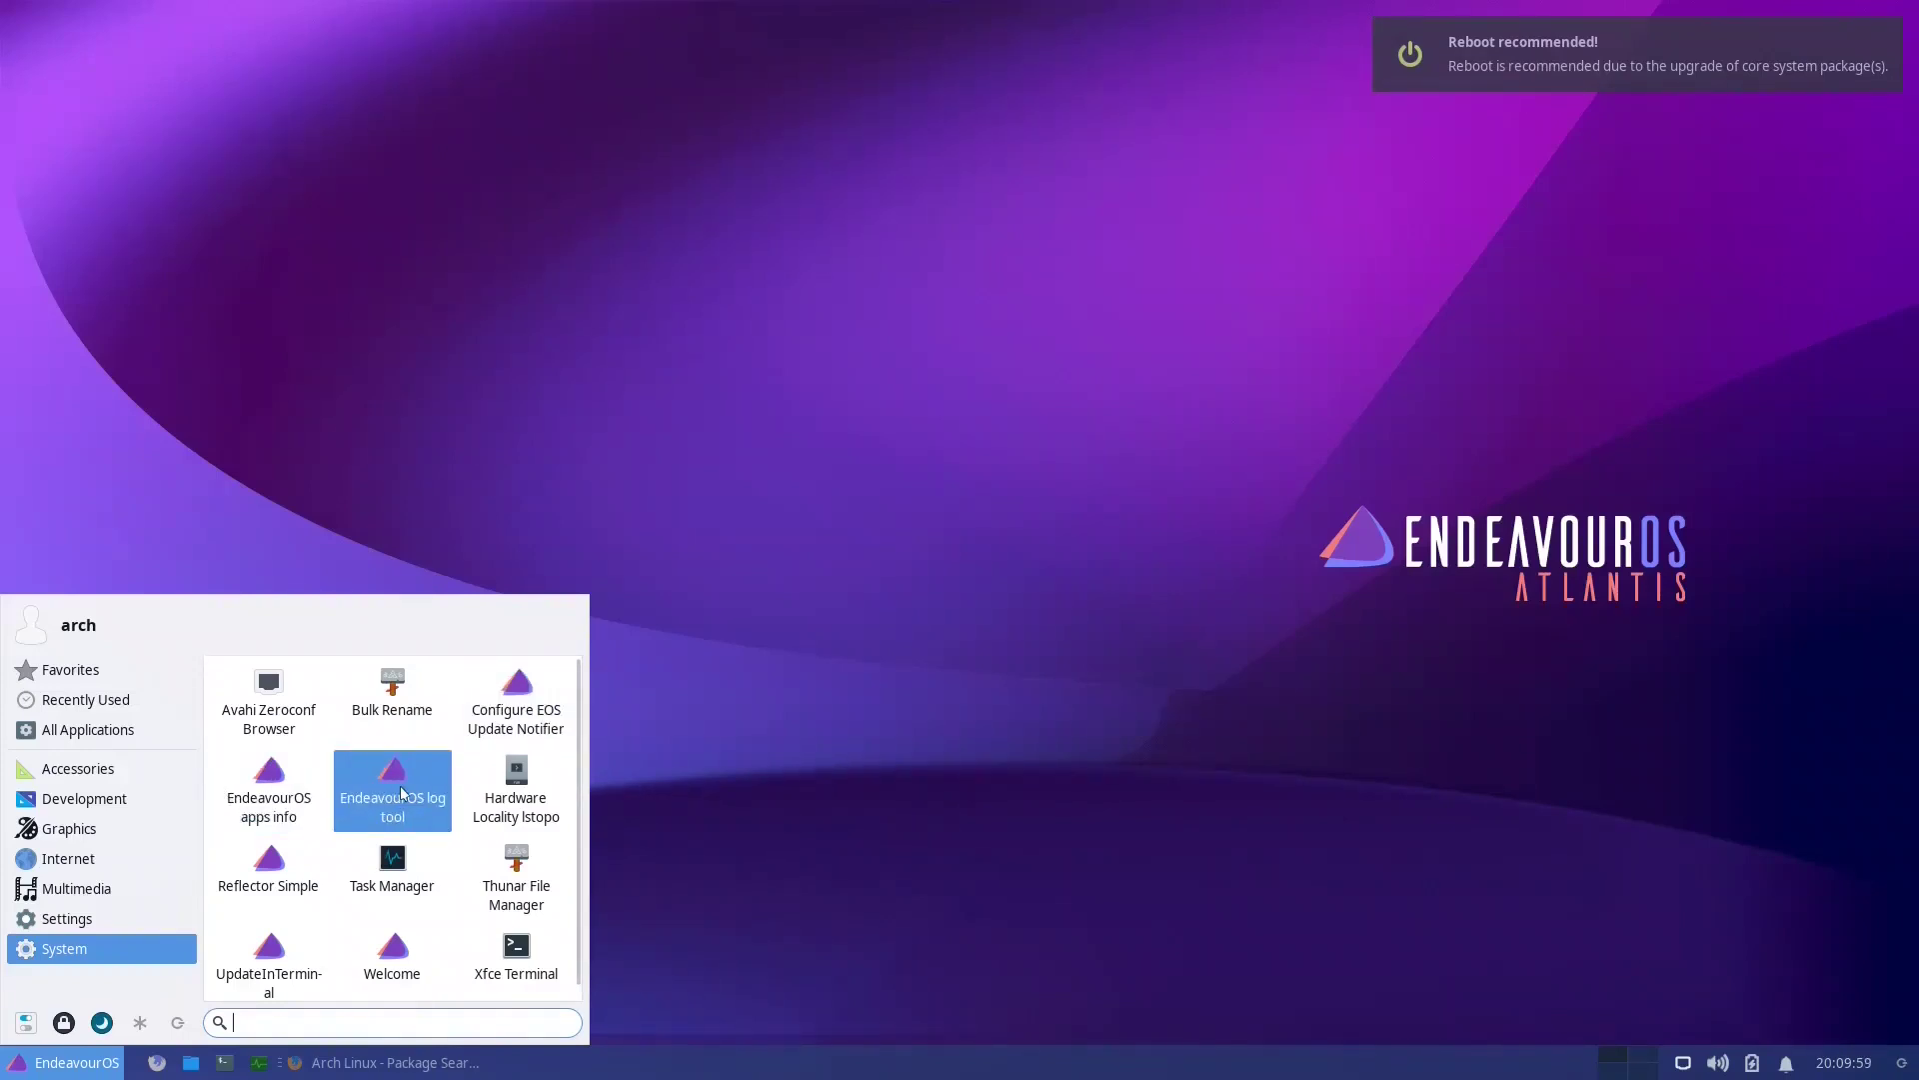
click(263, 880)
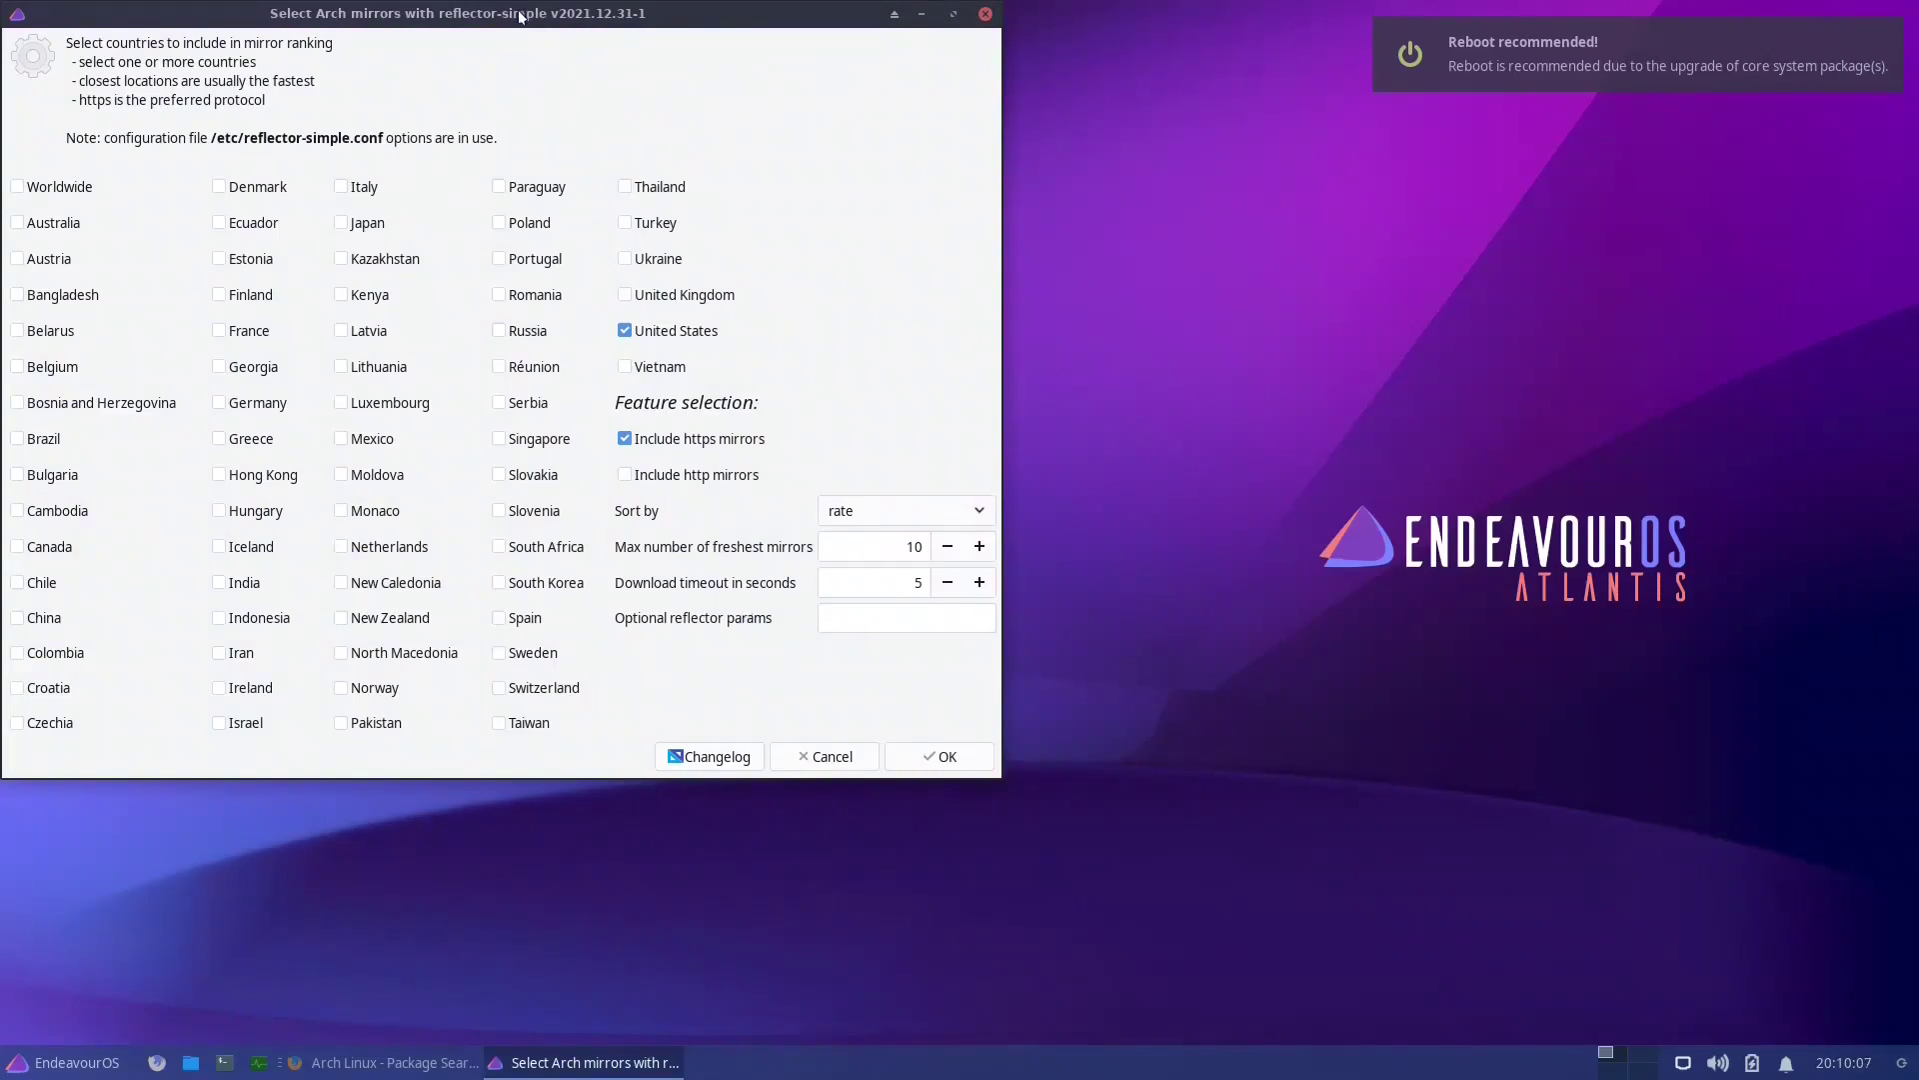
drag(521, 17, 674, 90)
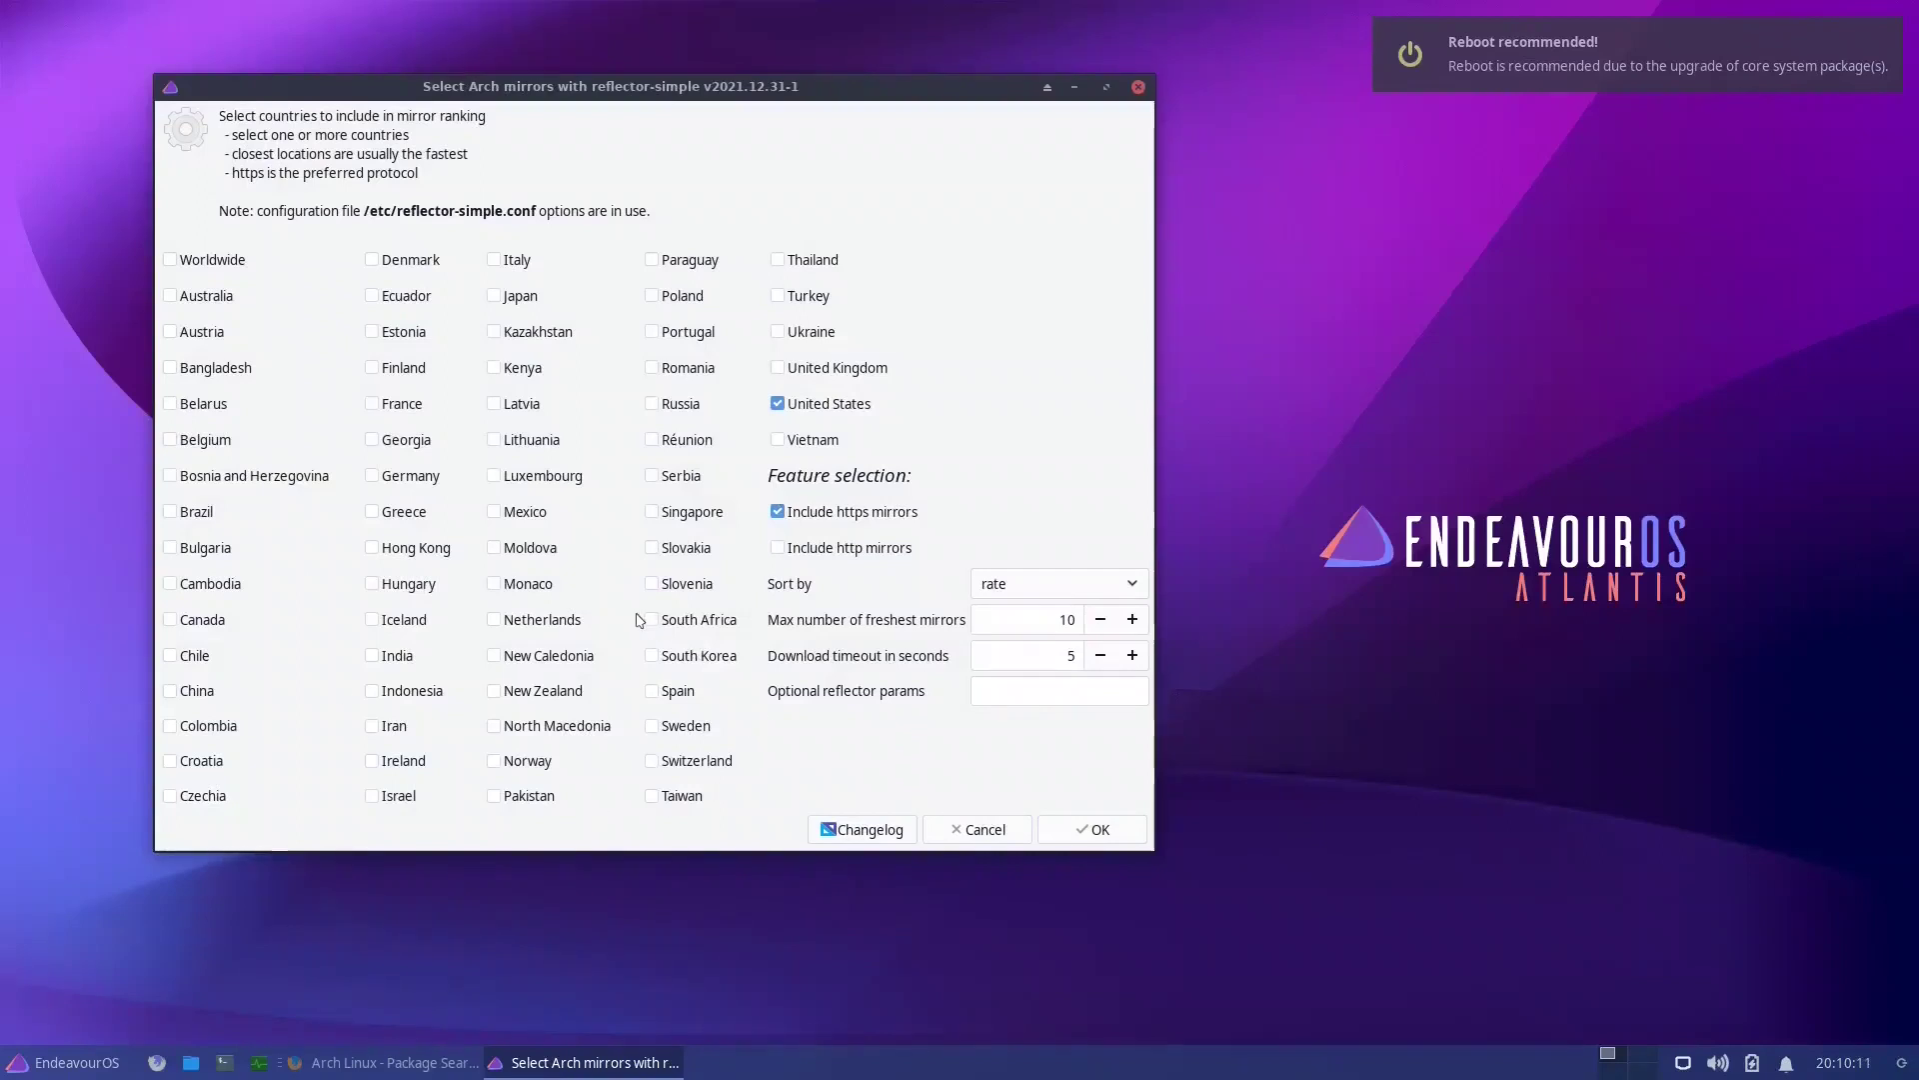
click(984, 832)
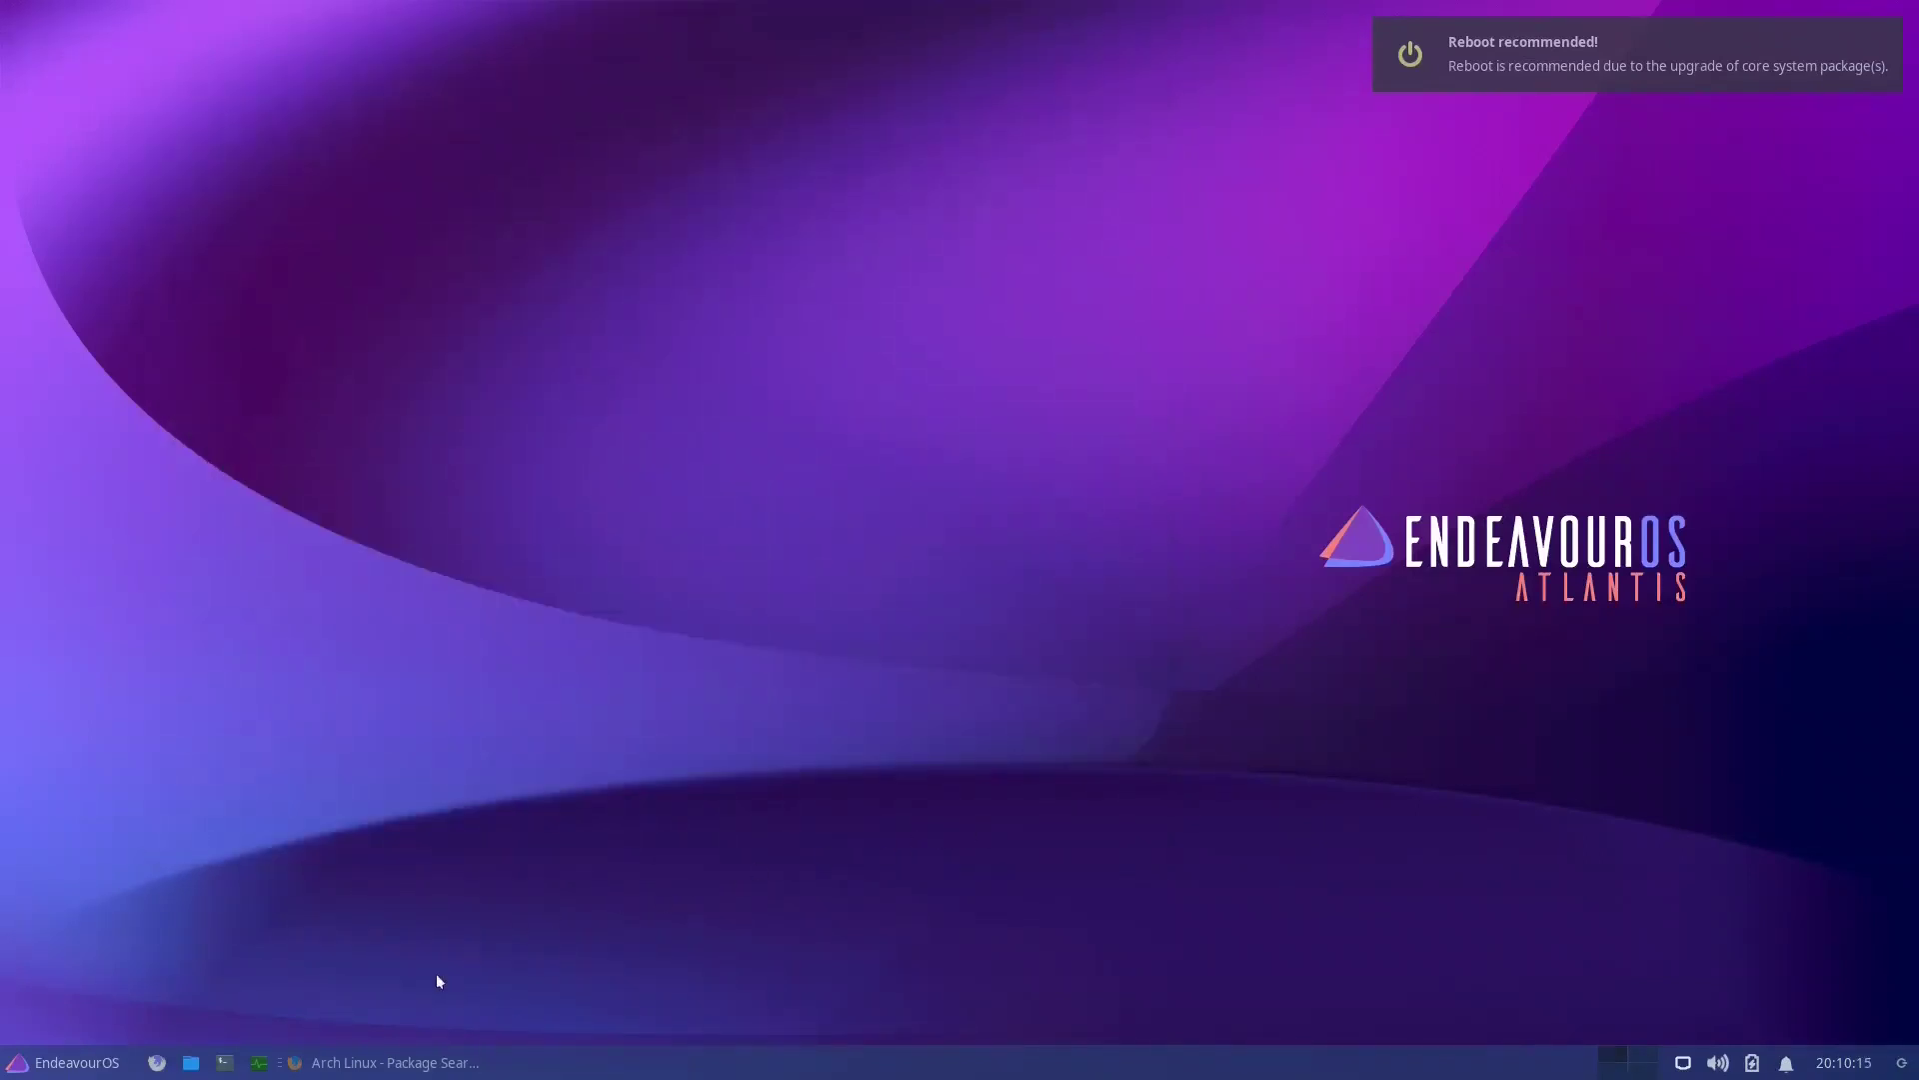
Examine the preinstalled applications in the System and Settings categories
click(90, 1061)
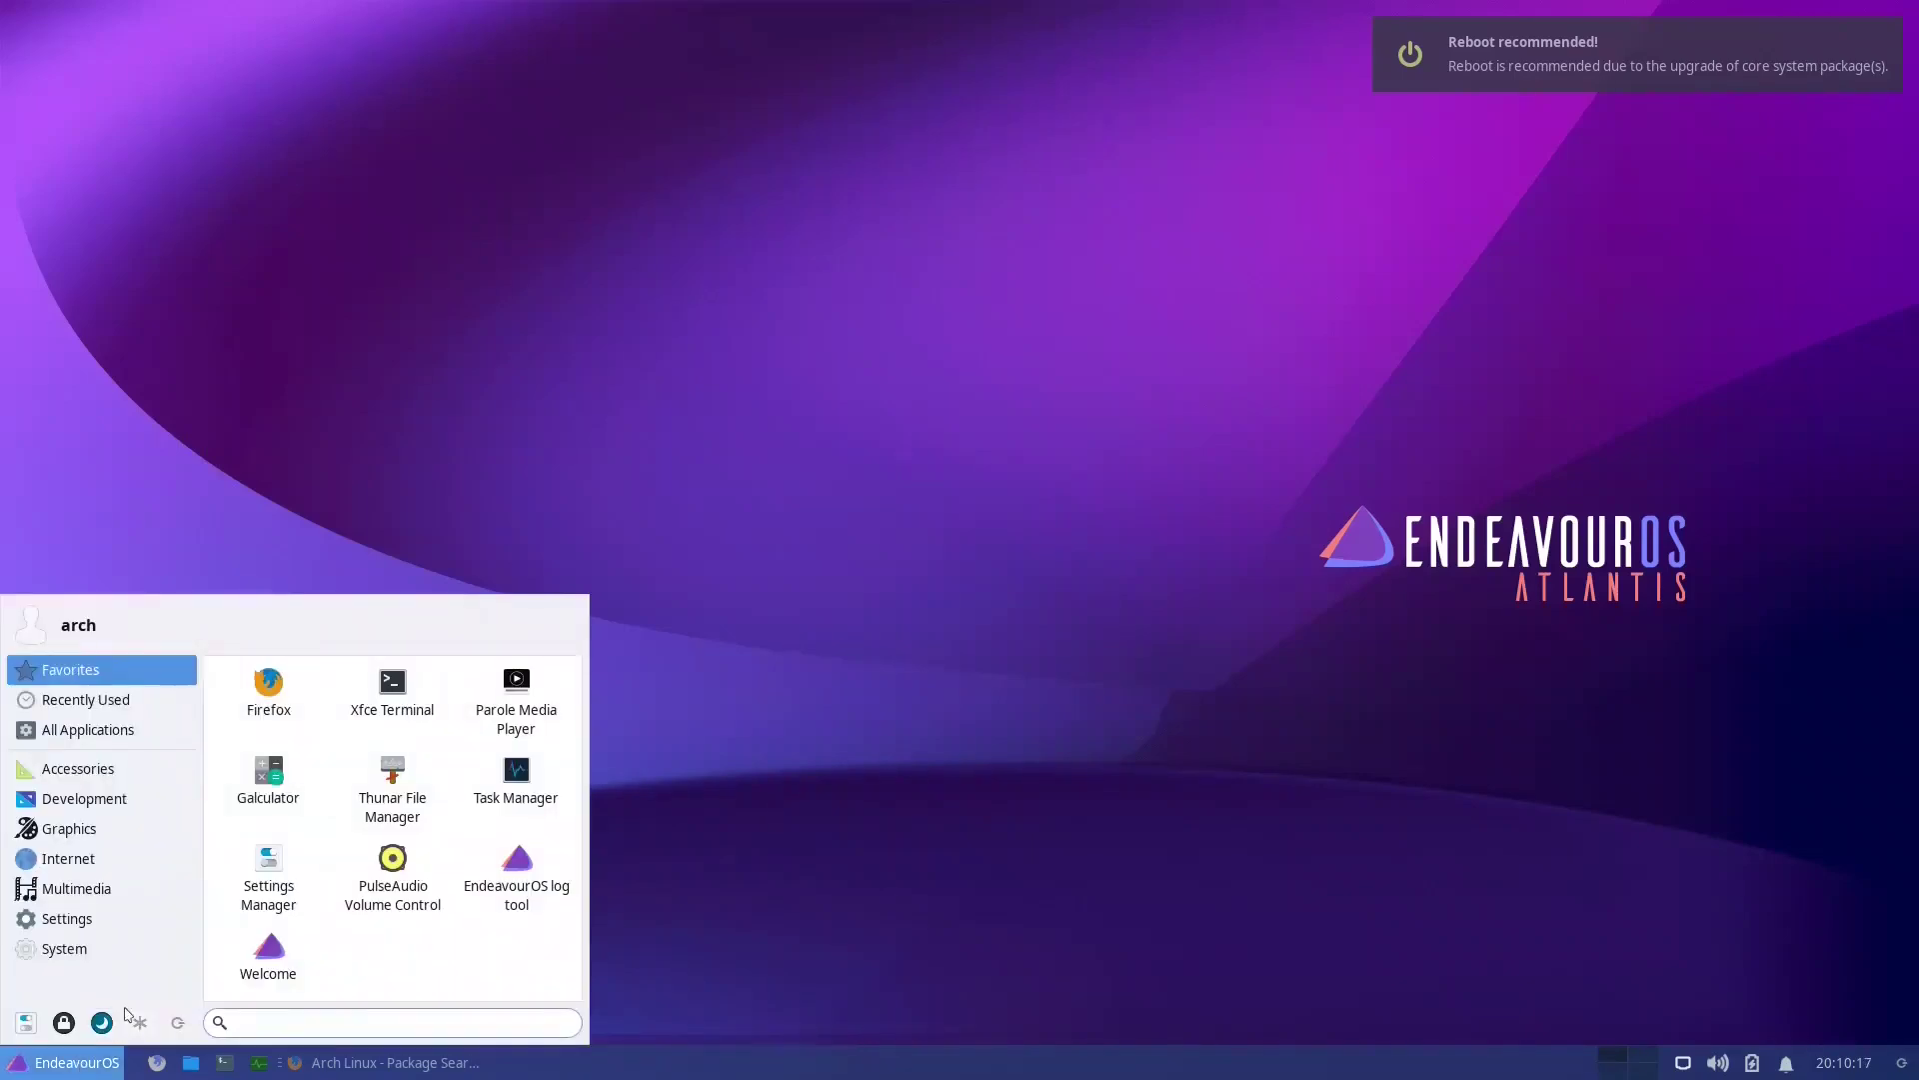
click(65, 948)
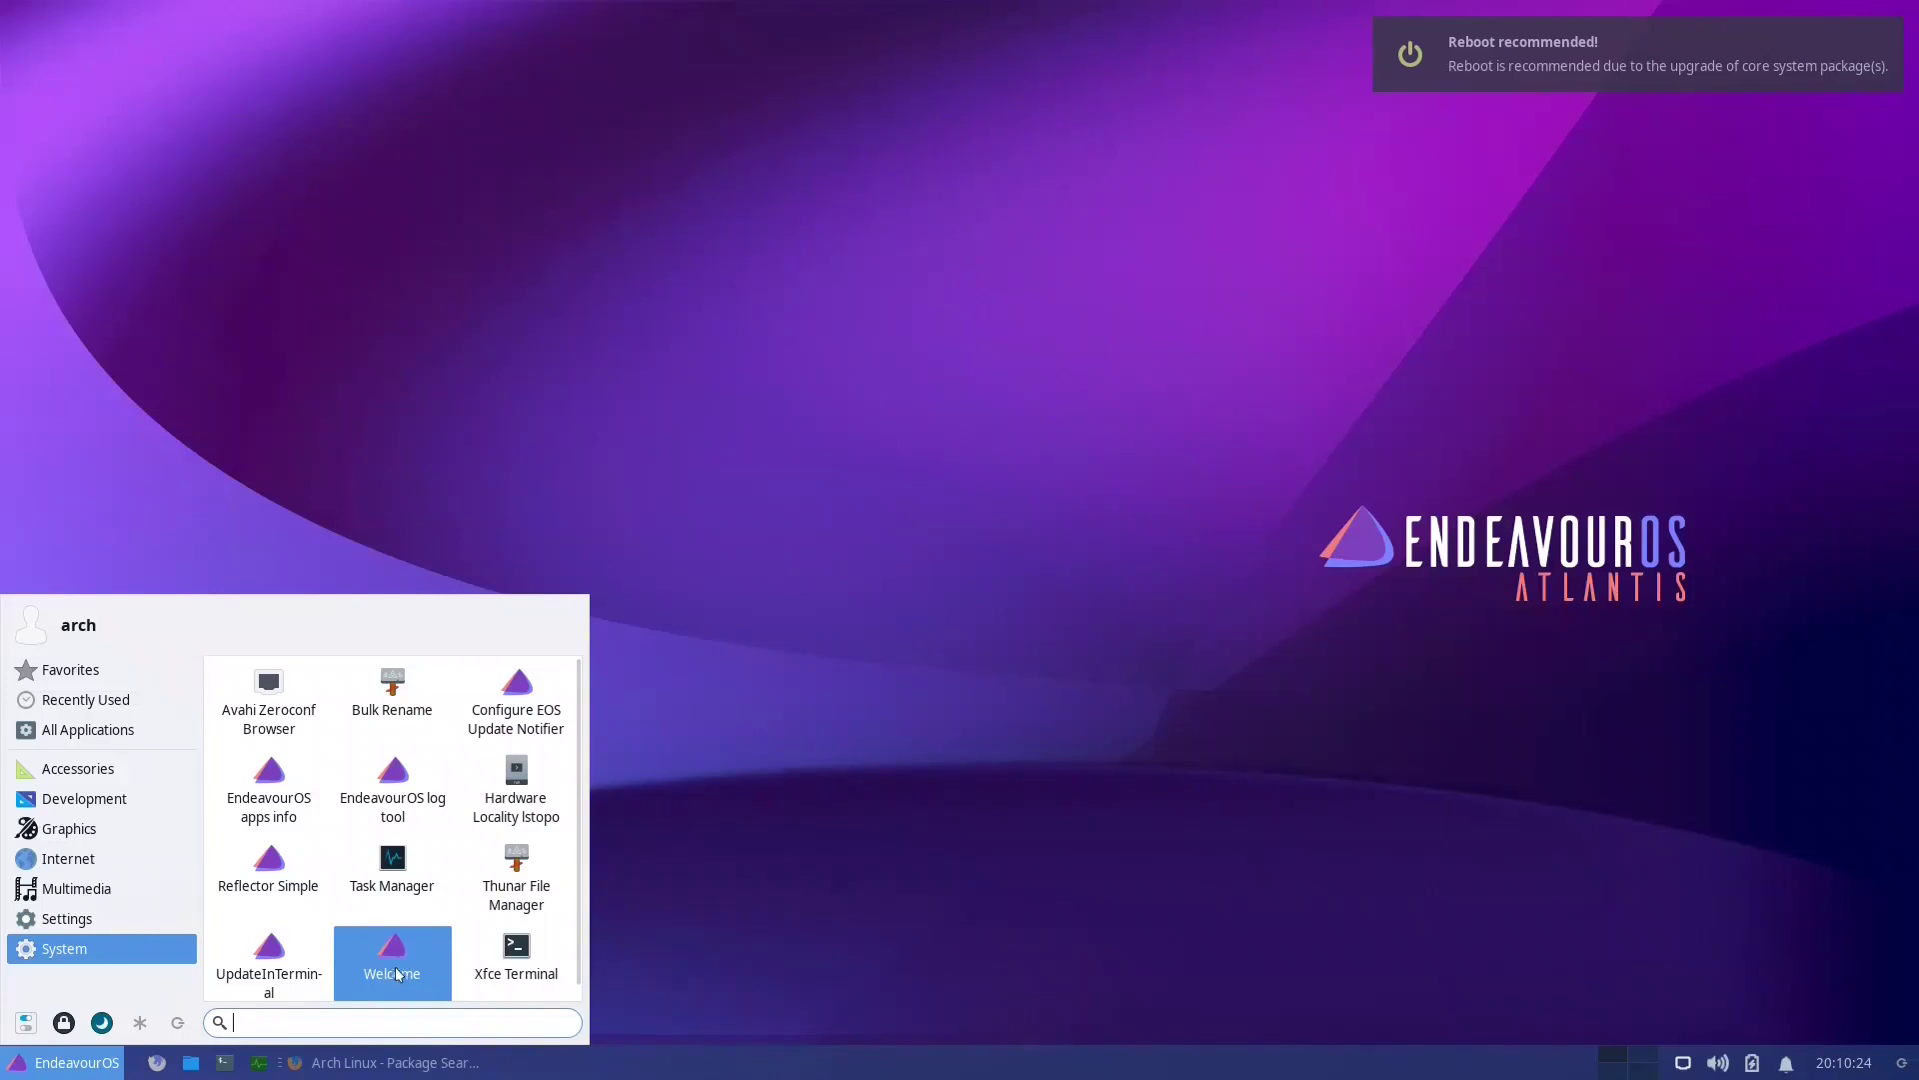
click(97, 919)
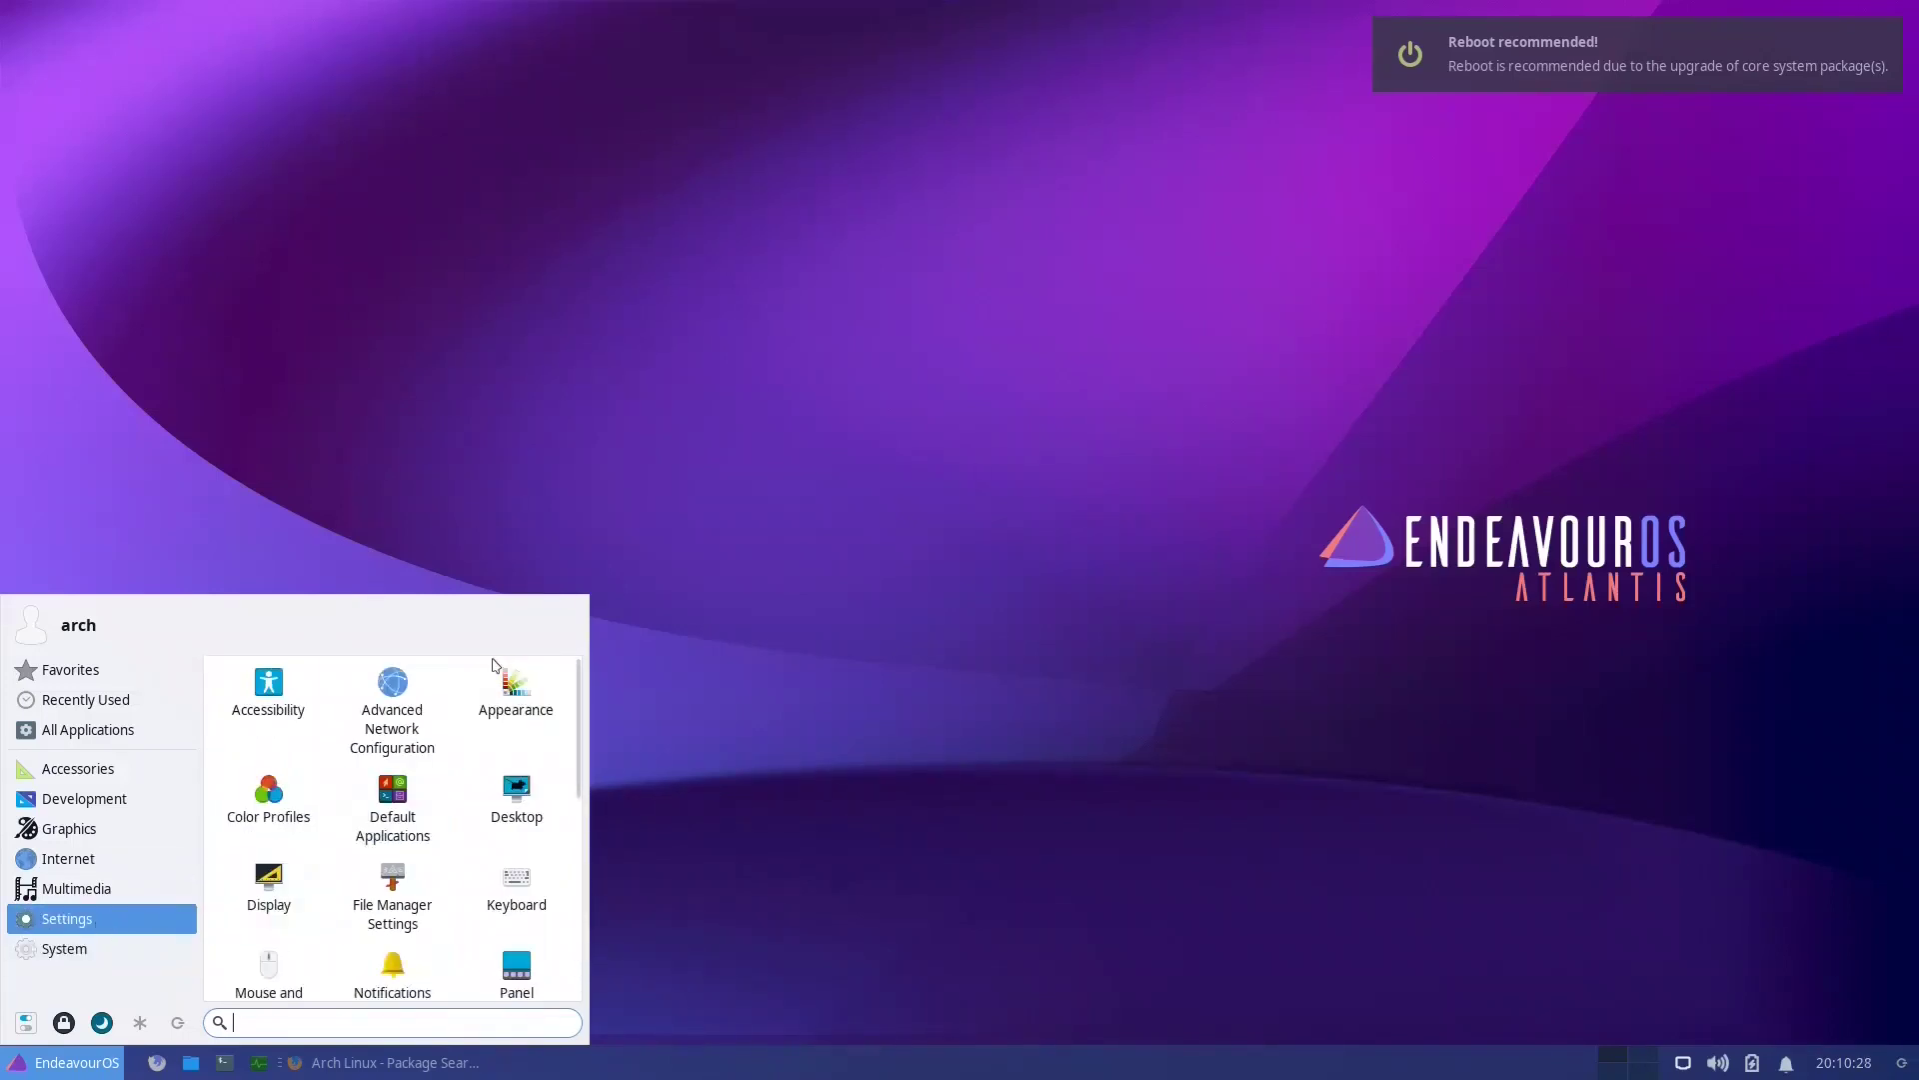
scroll(514, 720, down, 3)
scroll(510, 780, down, 5)
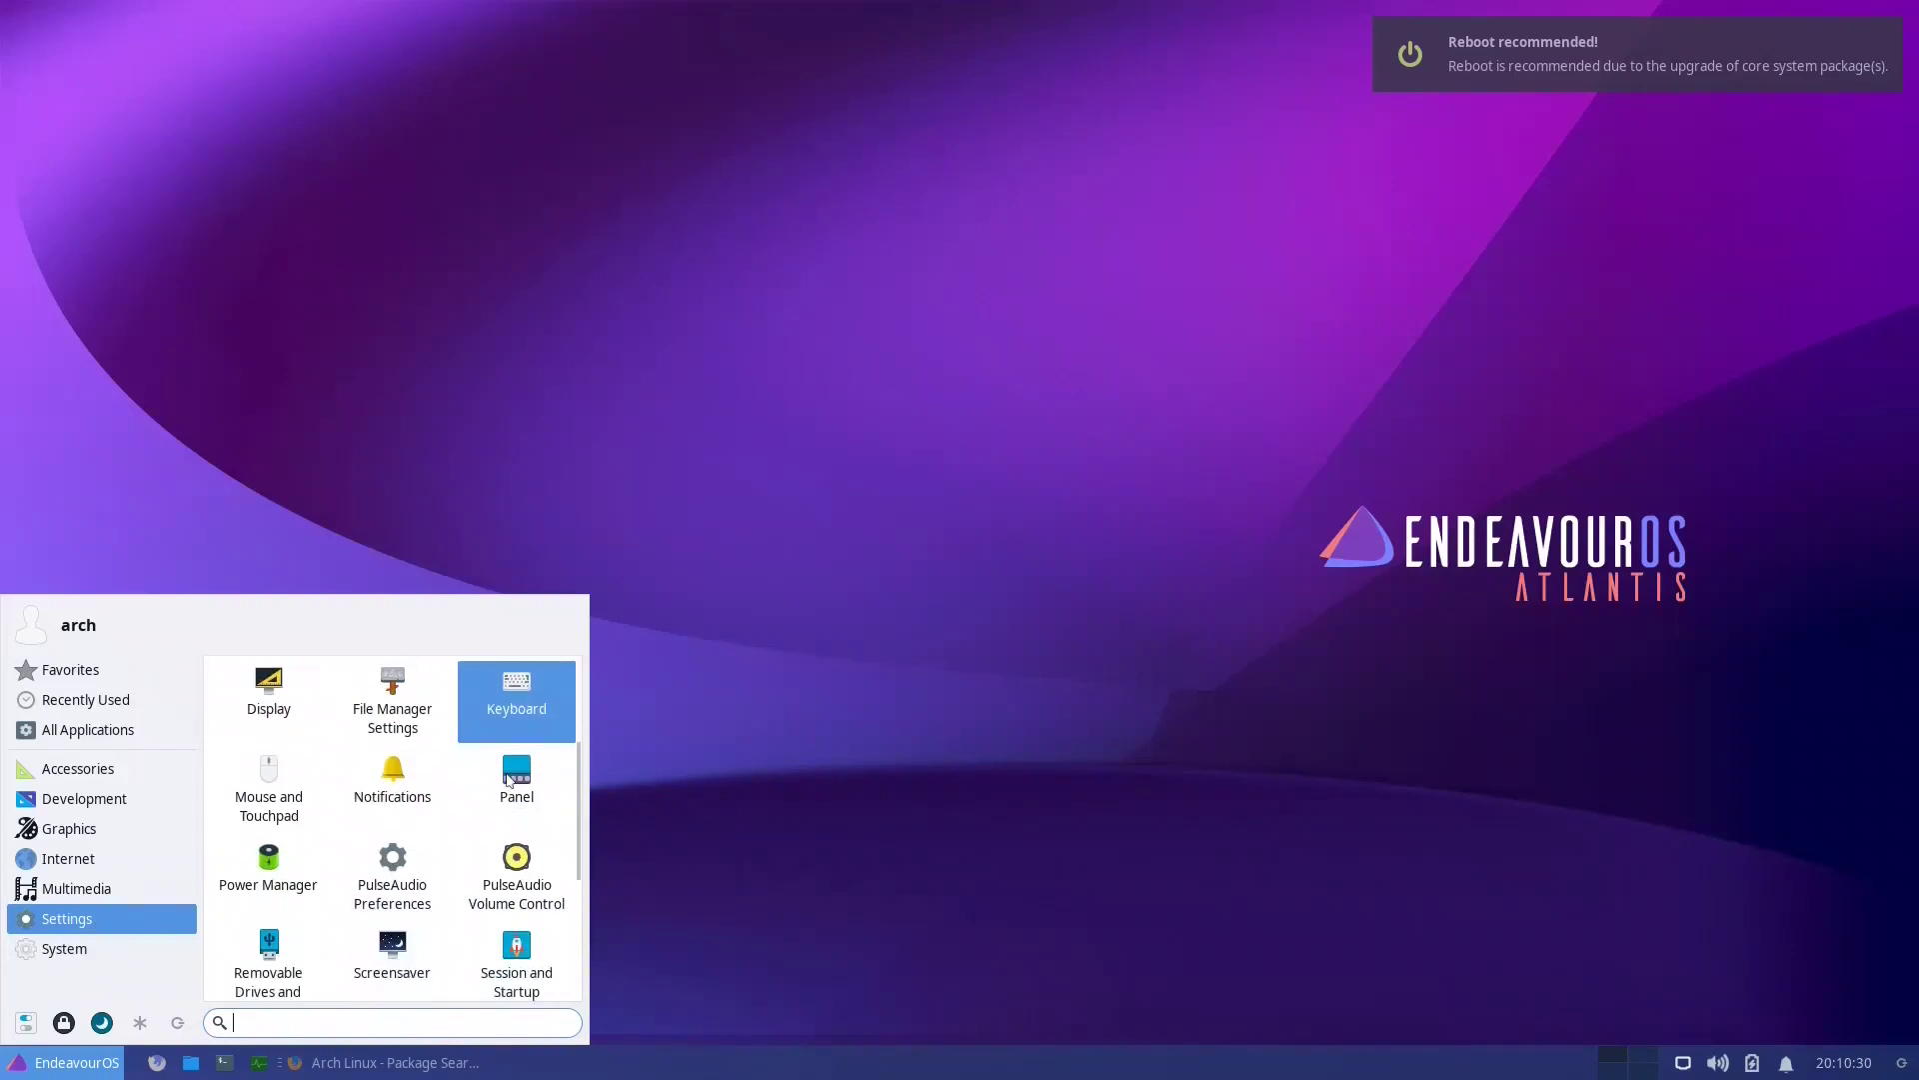
scroll(509, 781, down, 1)
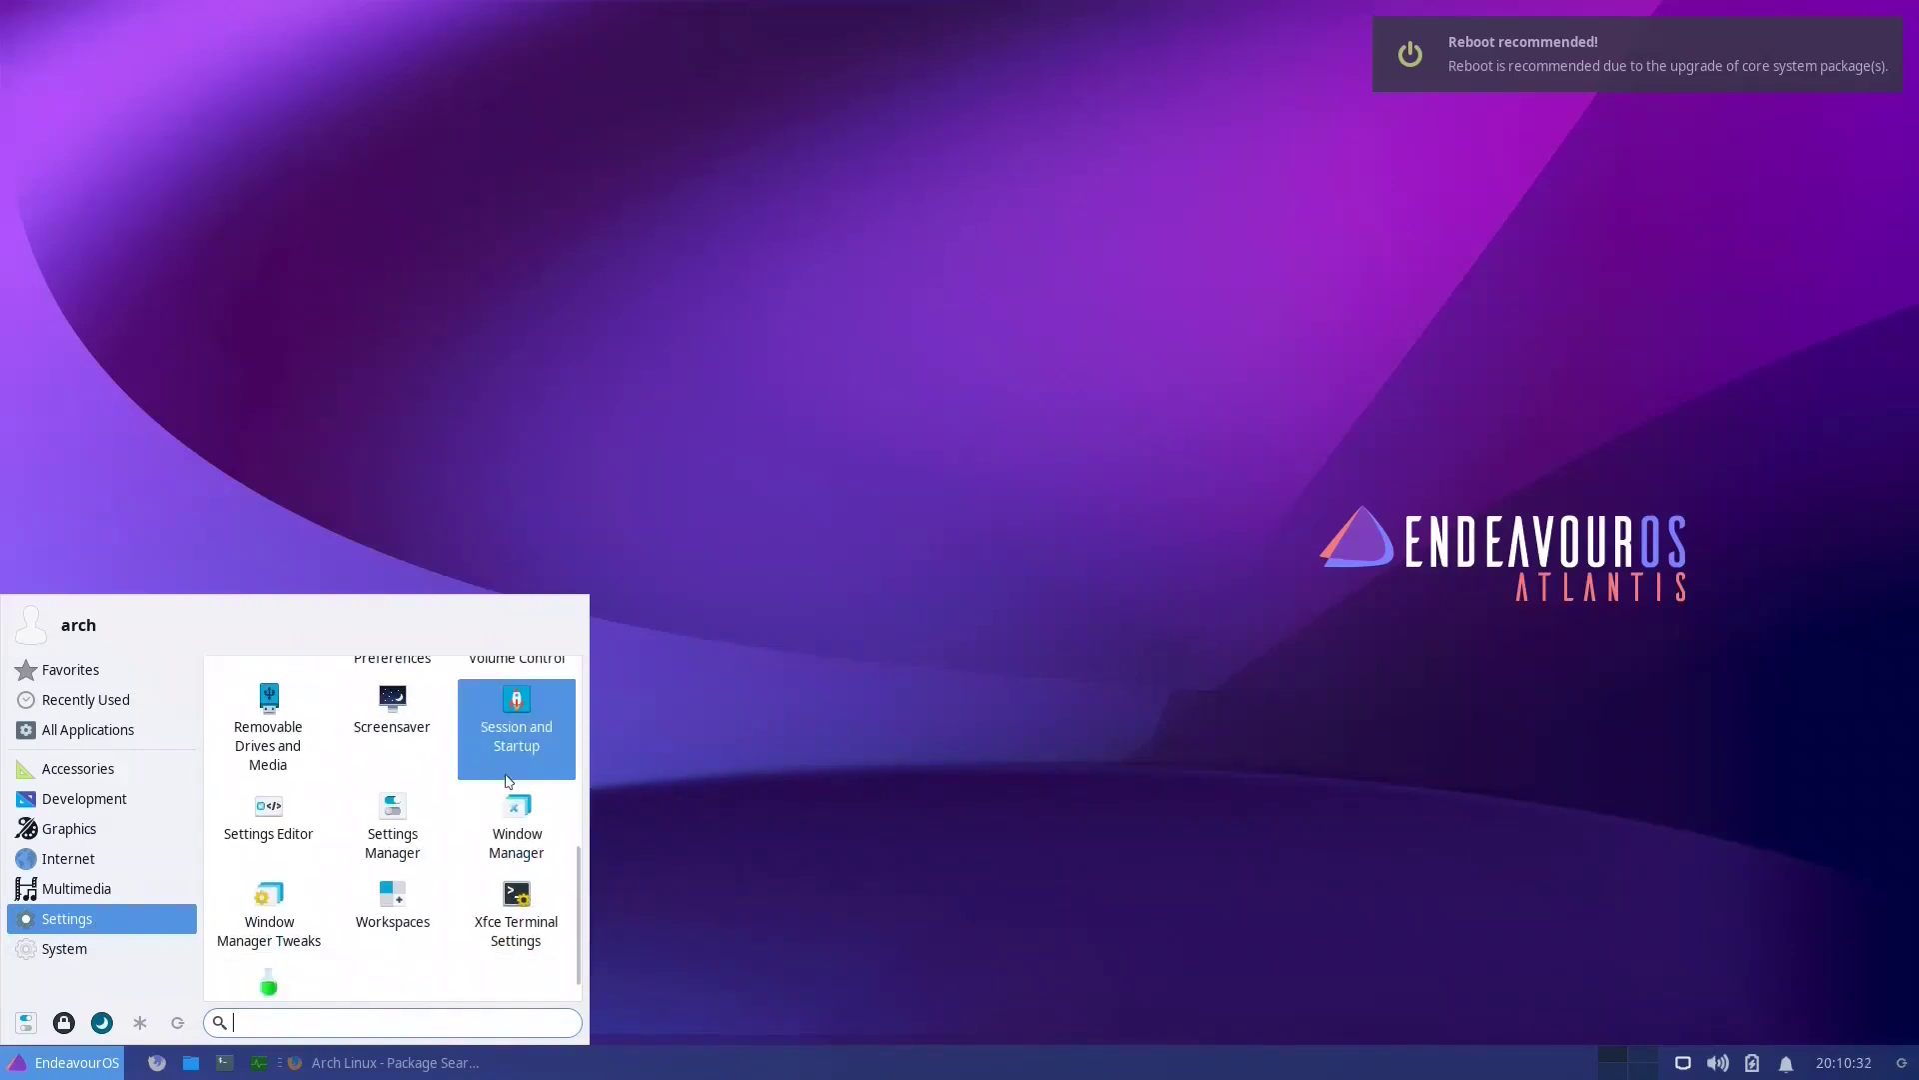
scroll(508, 781, up, 9)
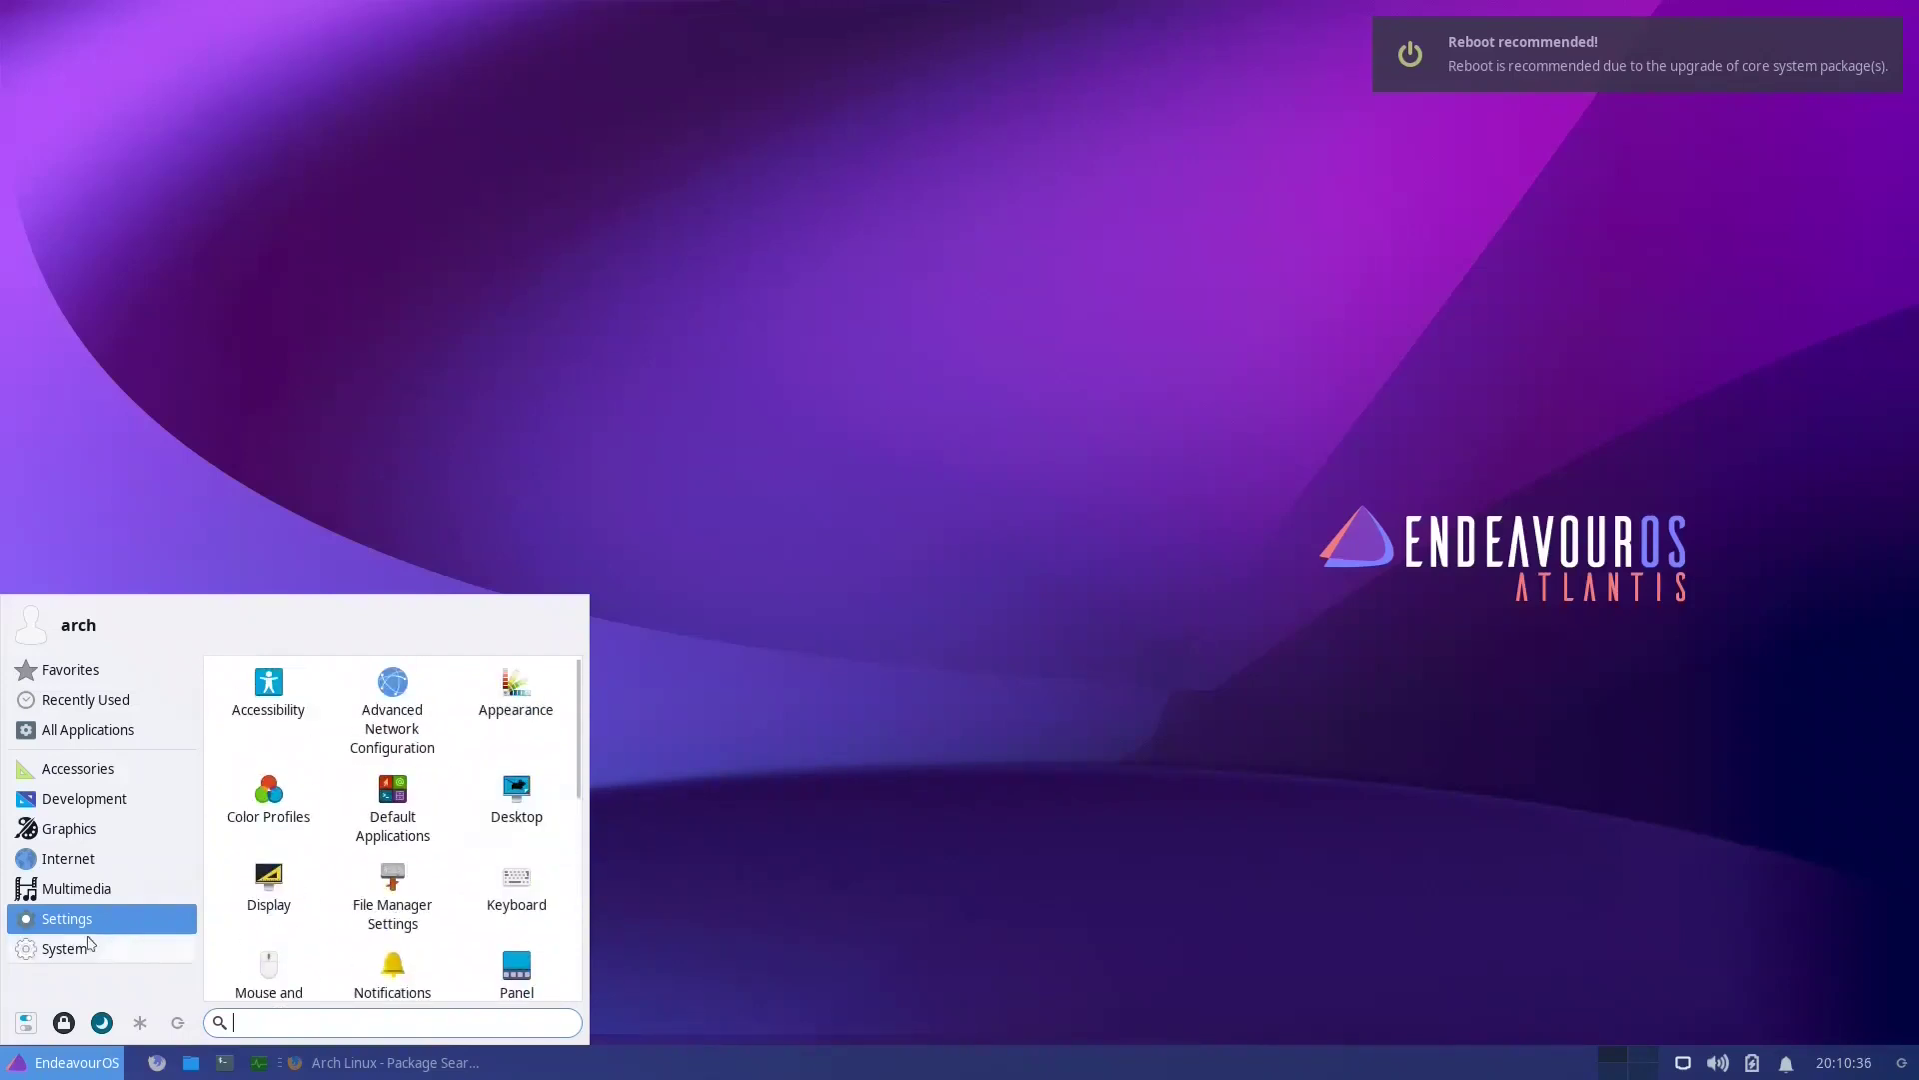
Examine the preinstalled applications in the Multimedia, Internet, Graphics, Development and Accessories categories
click(111, 893)
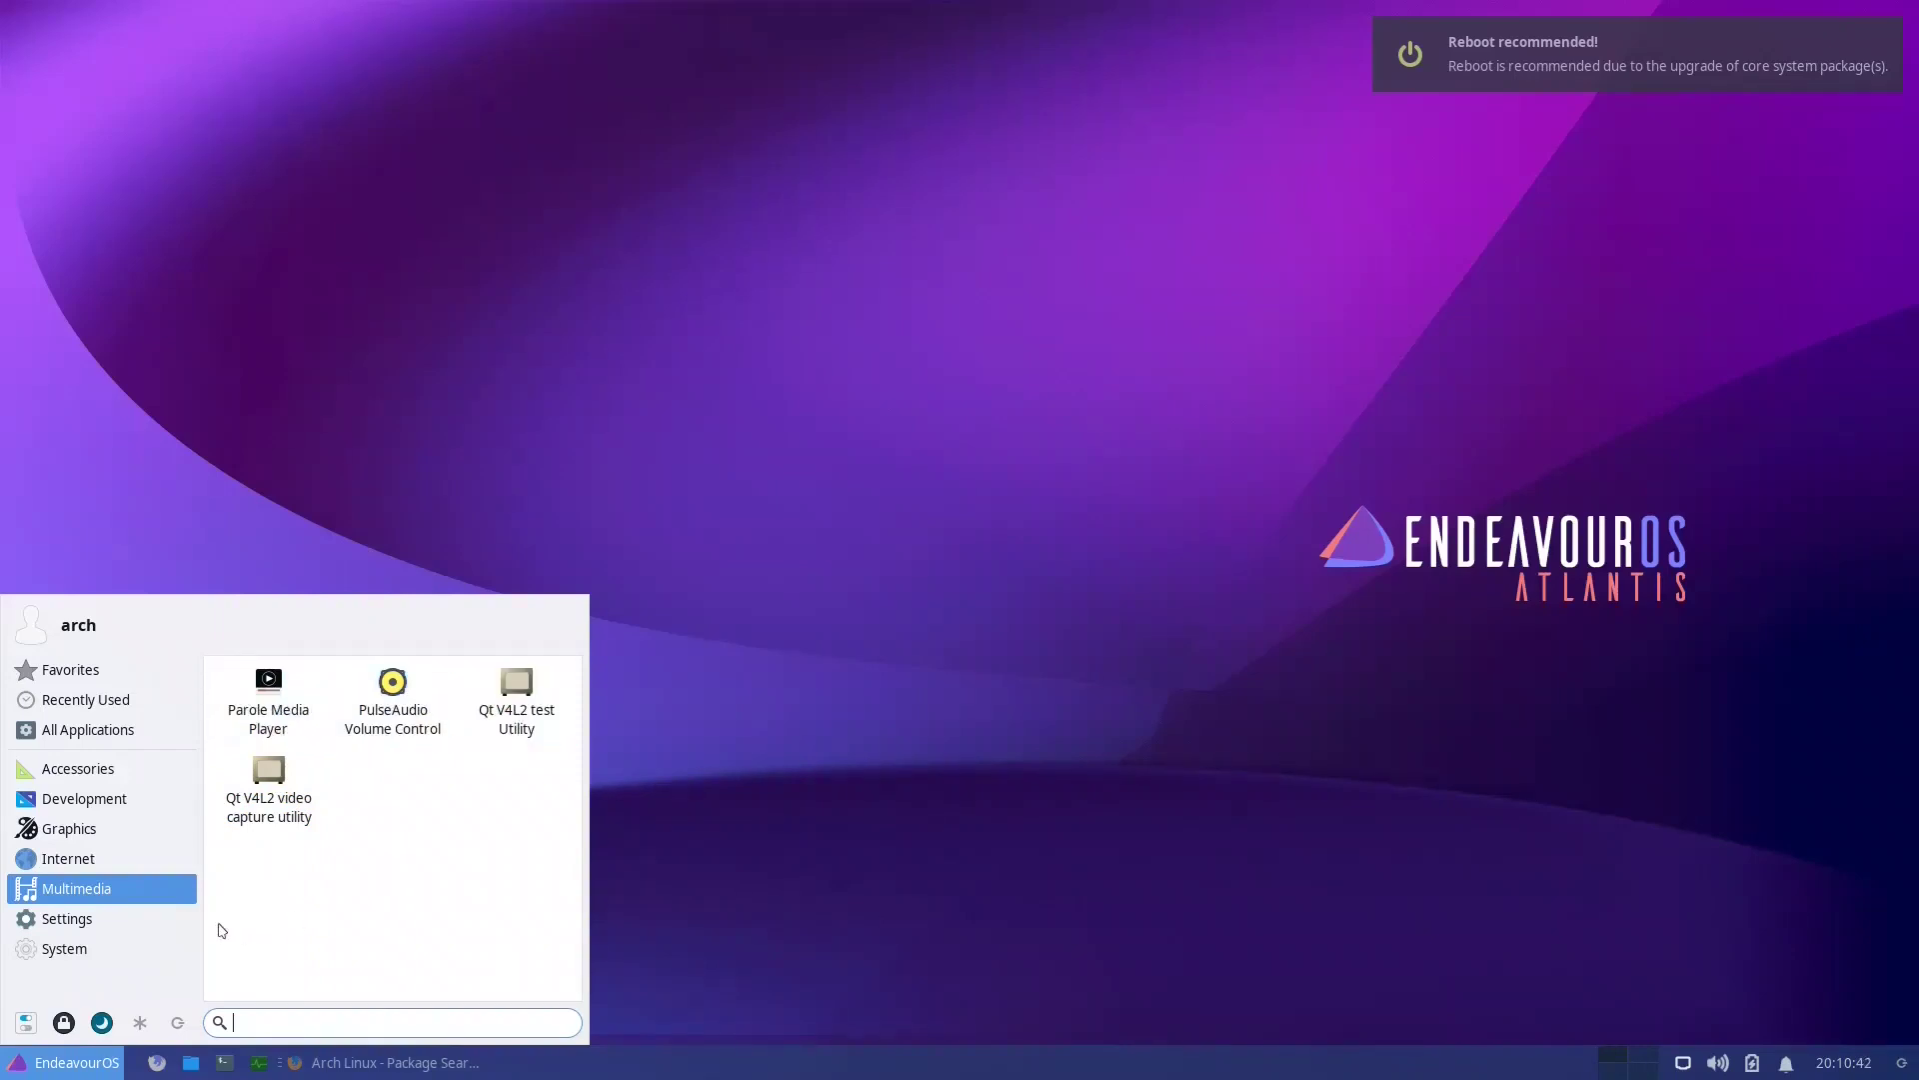
click(112, 864)
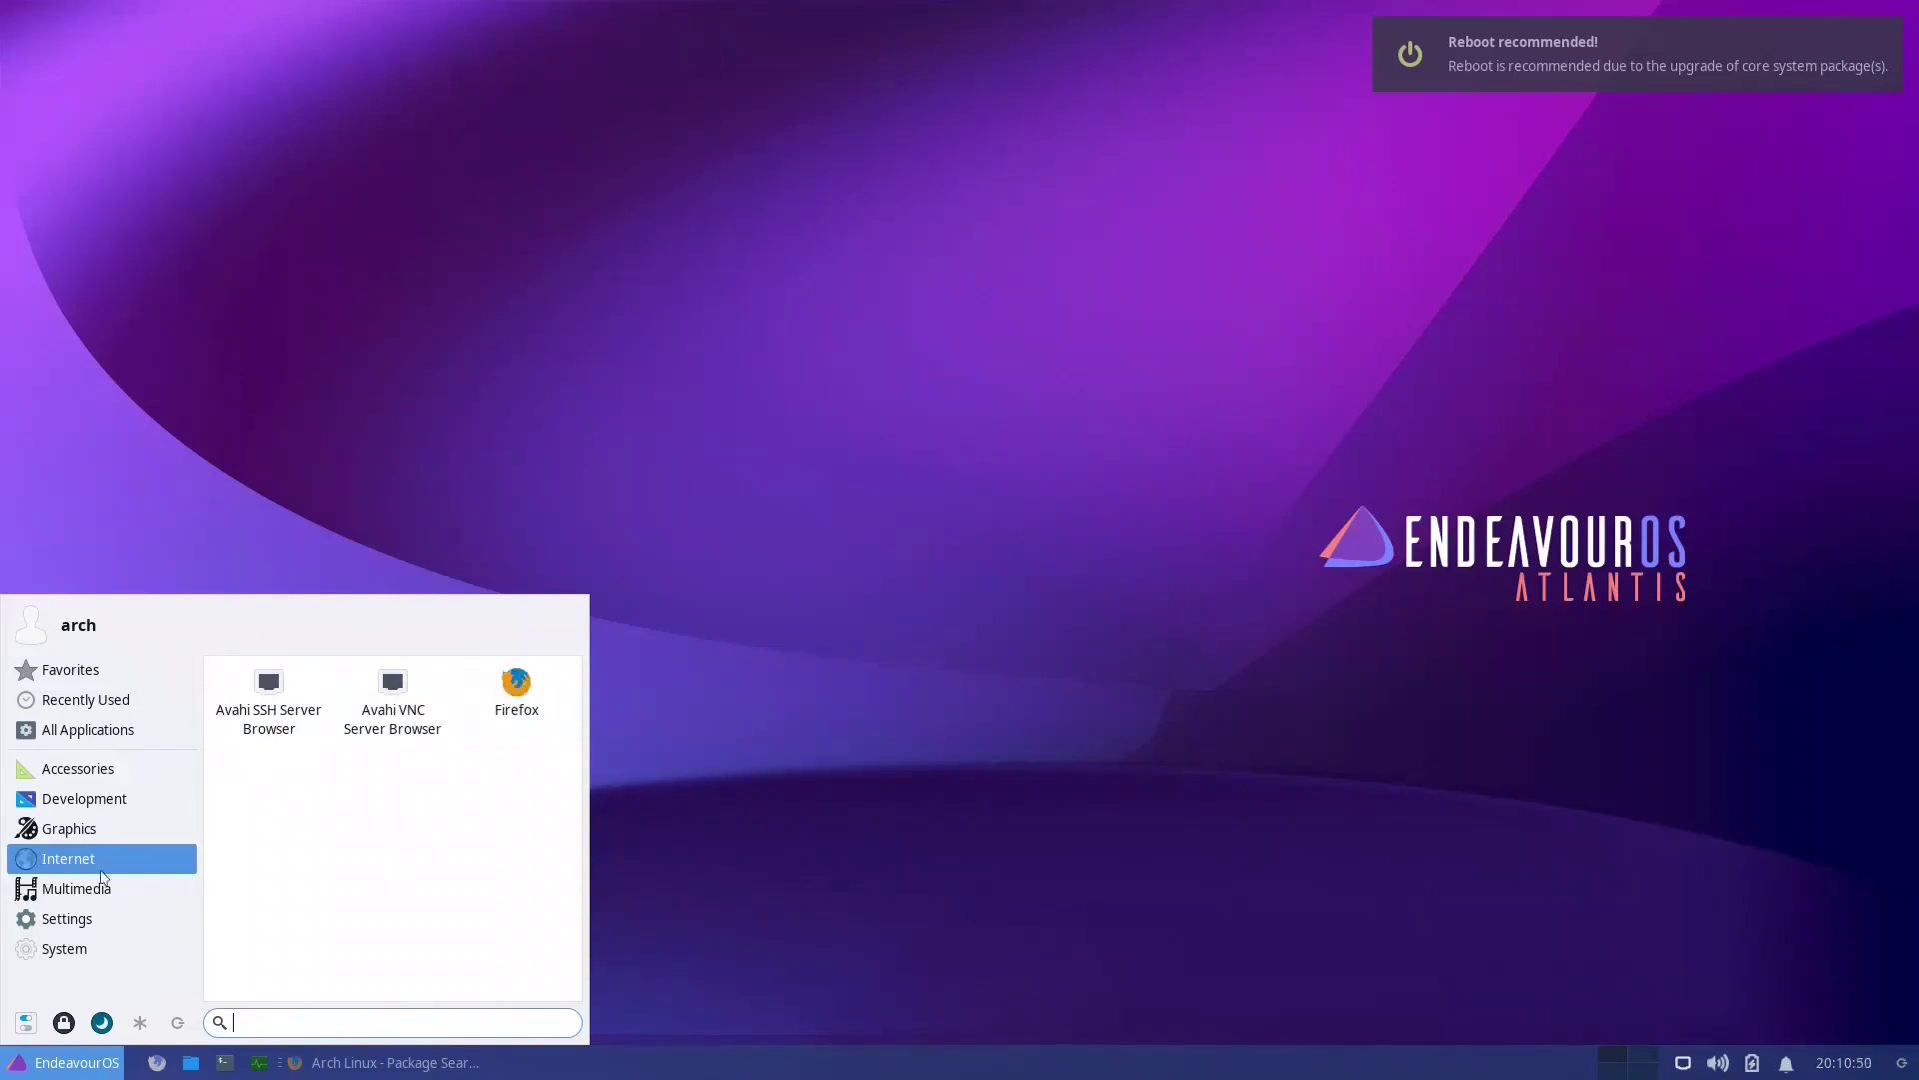
click(70, 831)
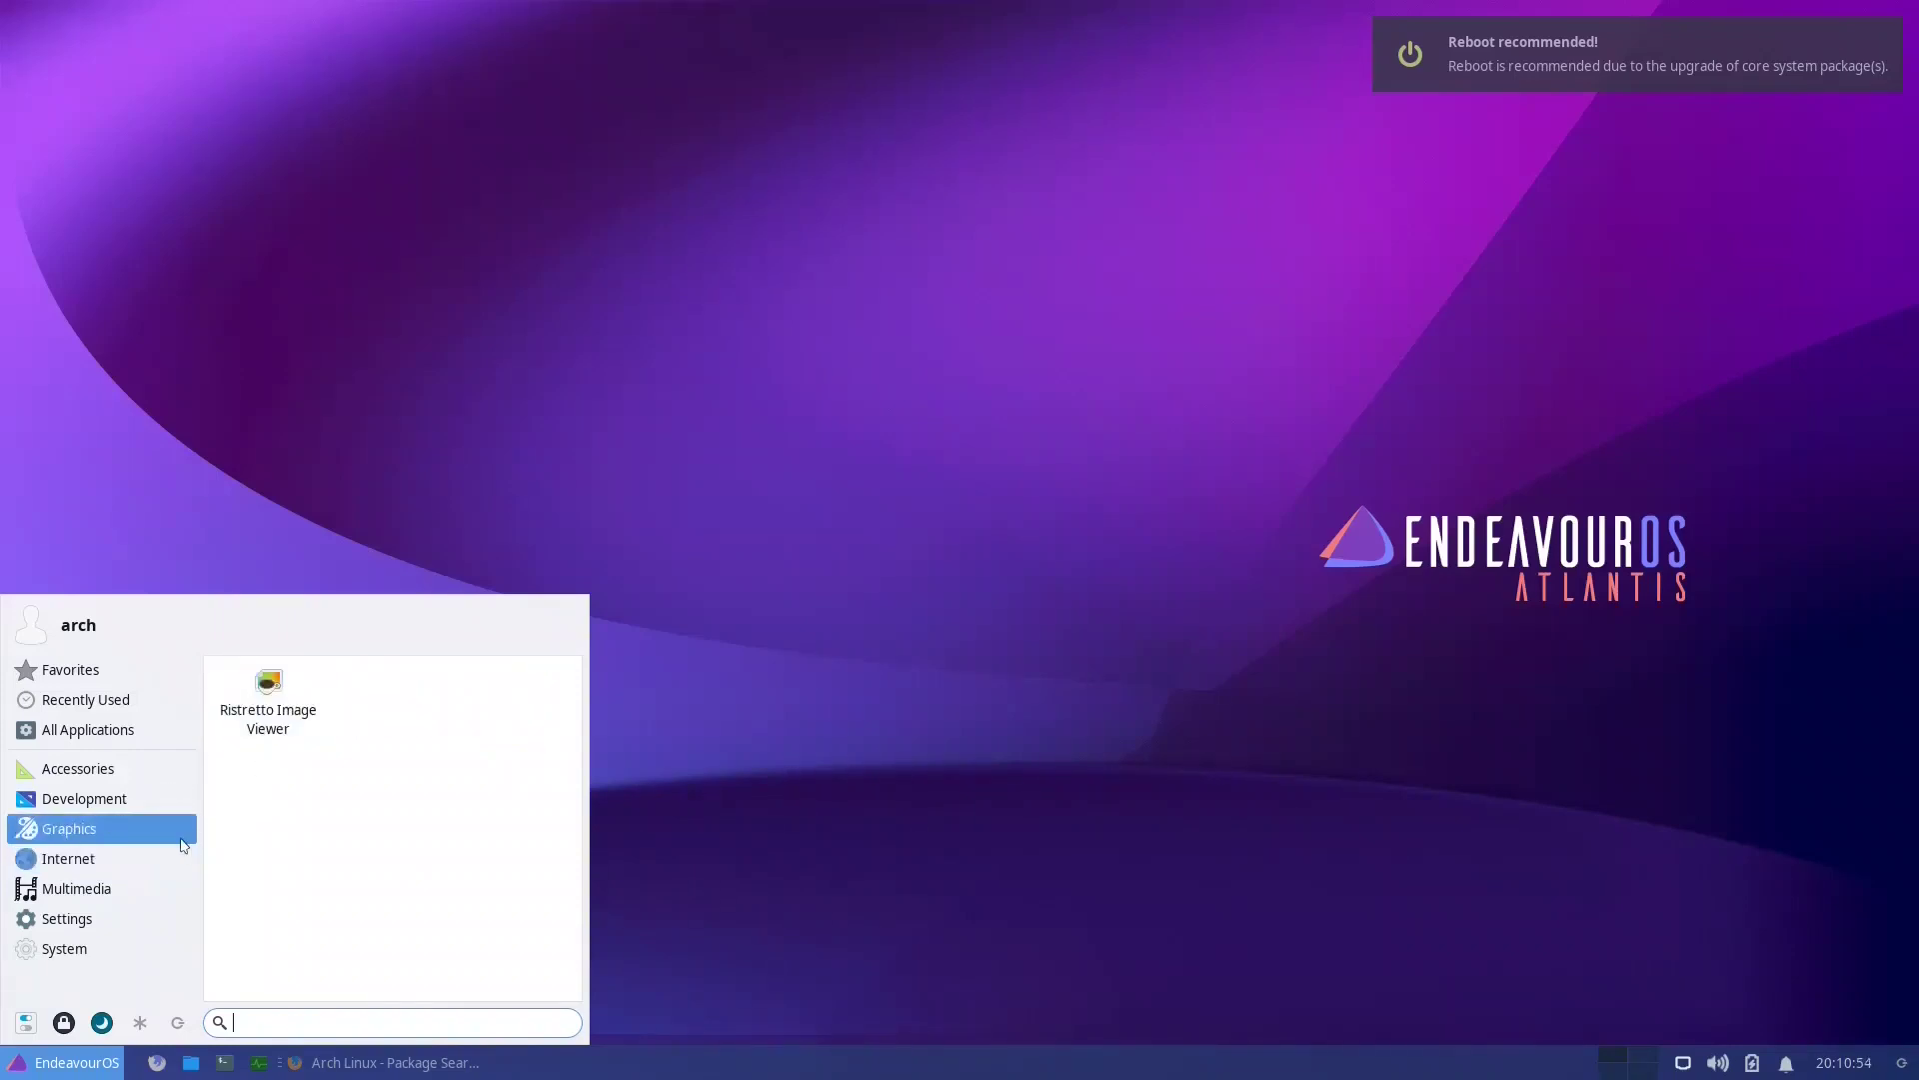
click(97, 803)
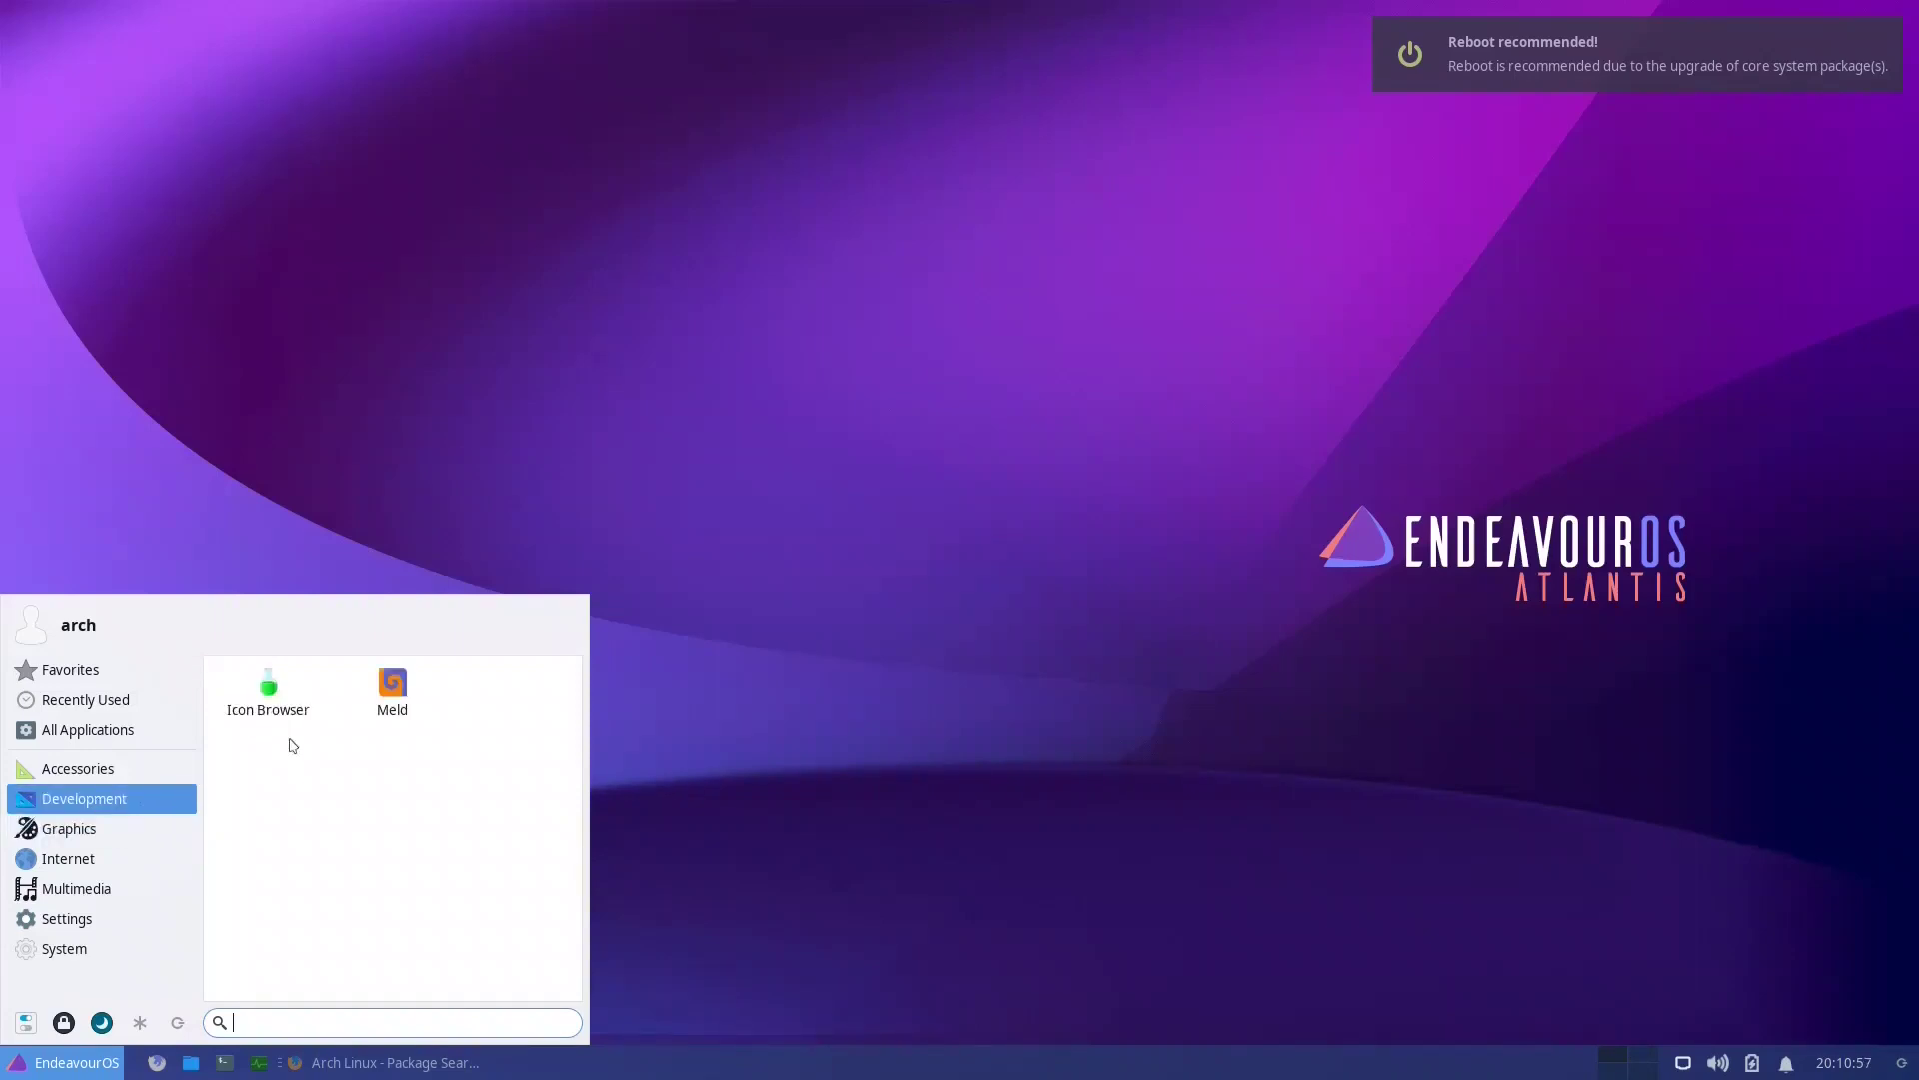
click(109, 778)
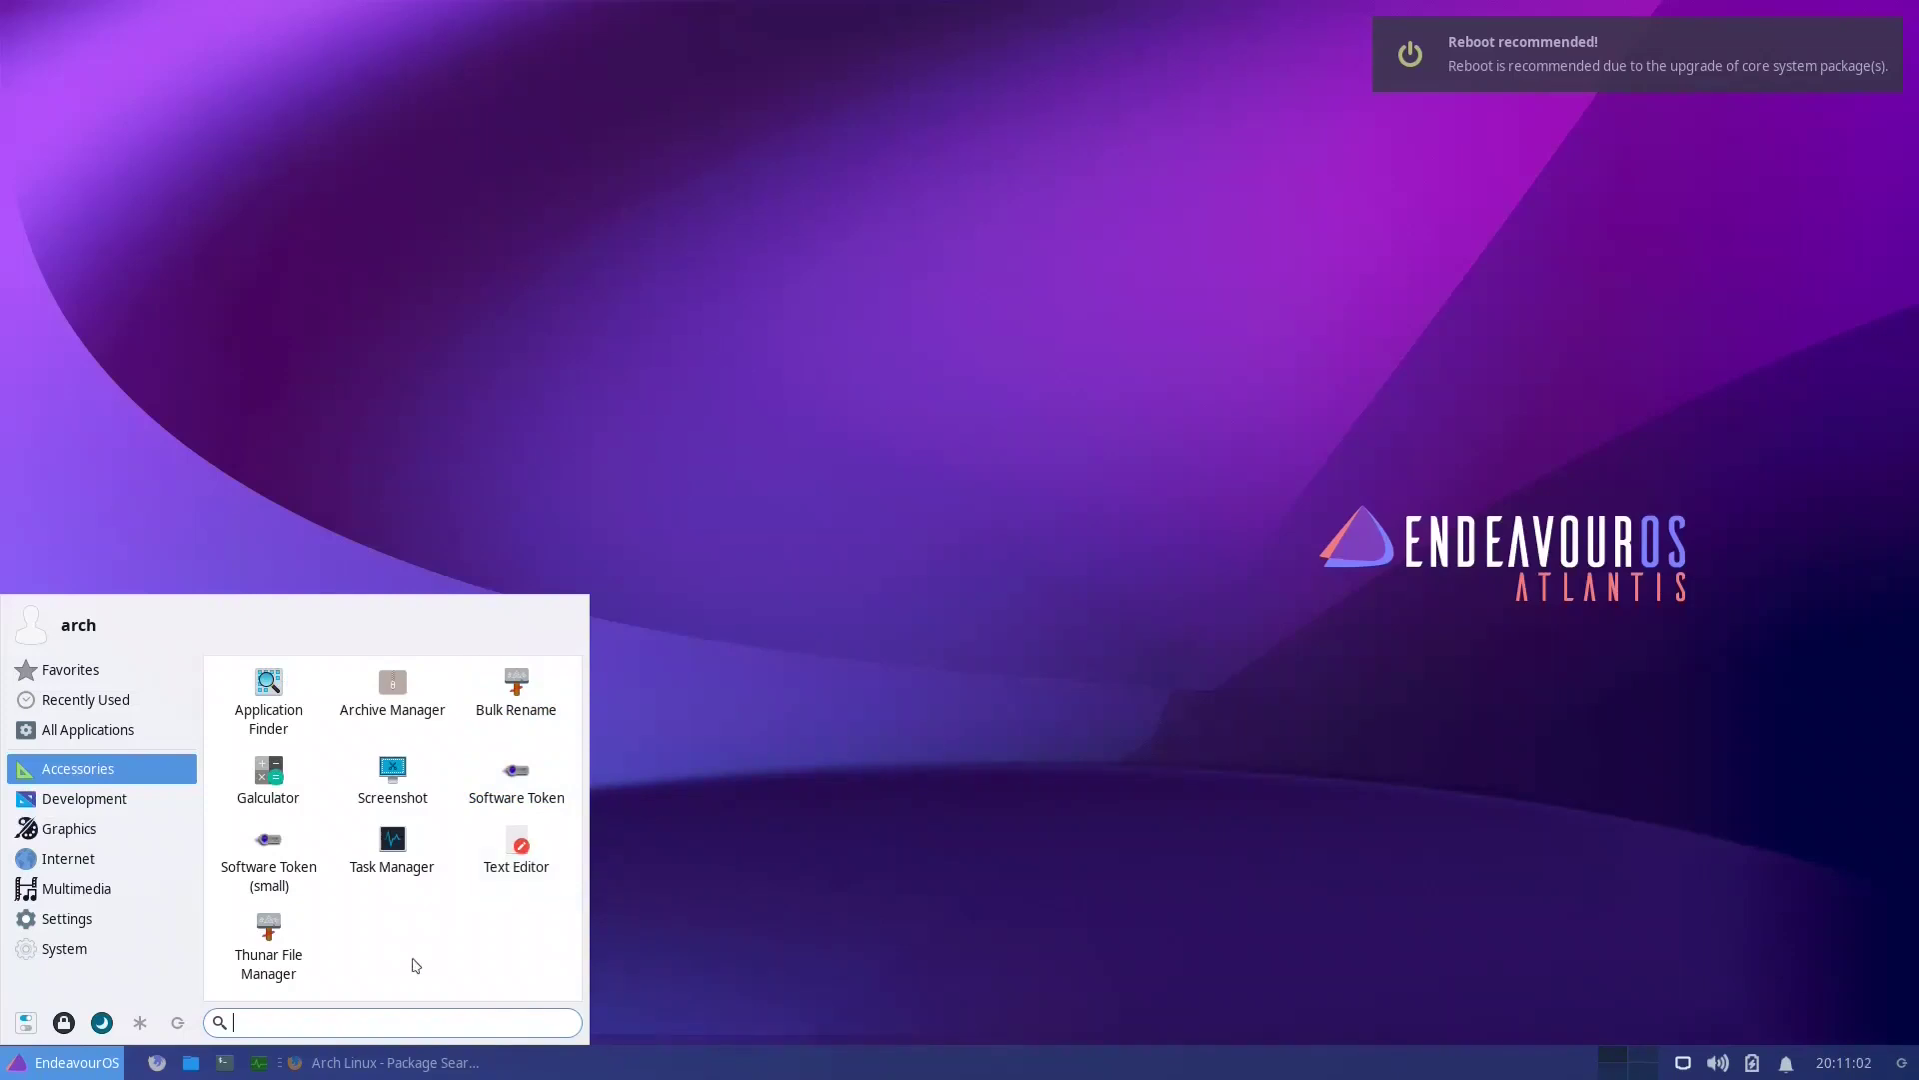
Open Thunar File Manager, check its custom actions without changing them, and close it
click(274, 936)
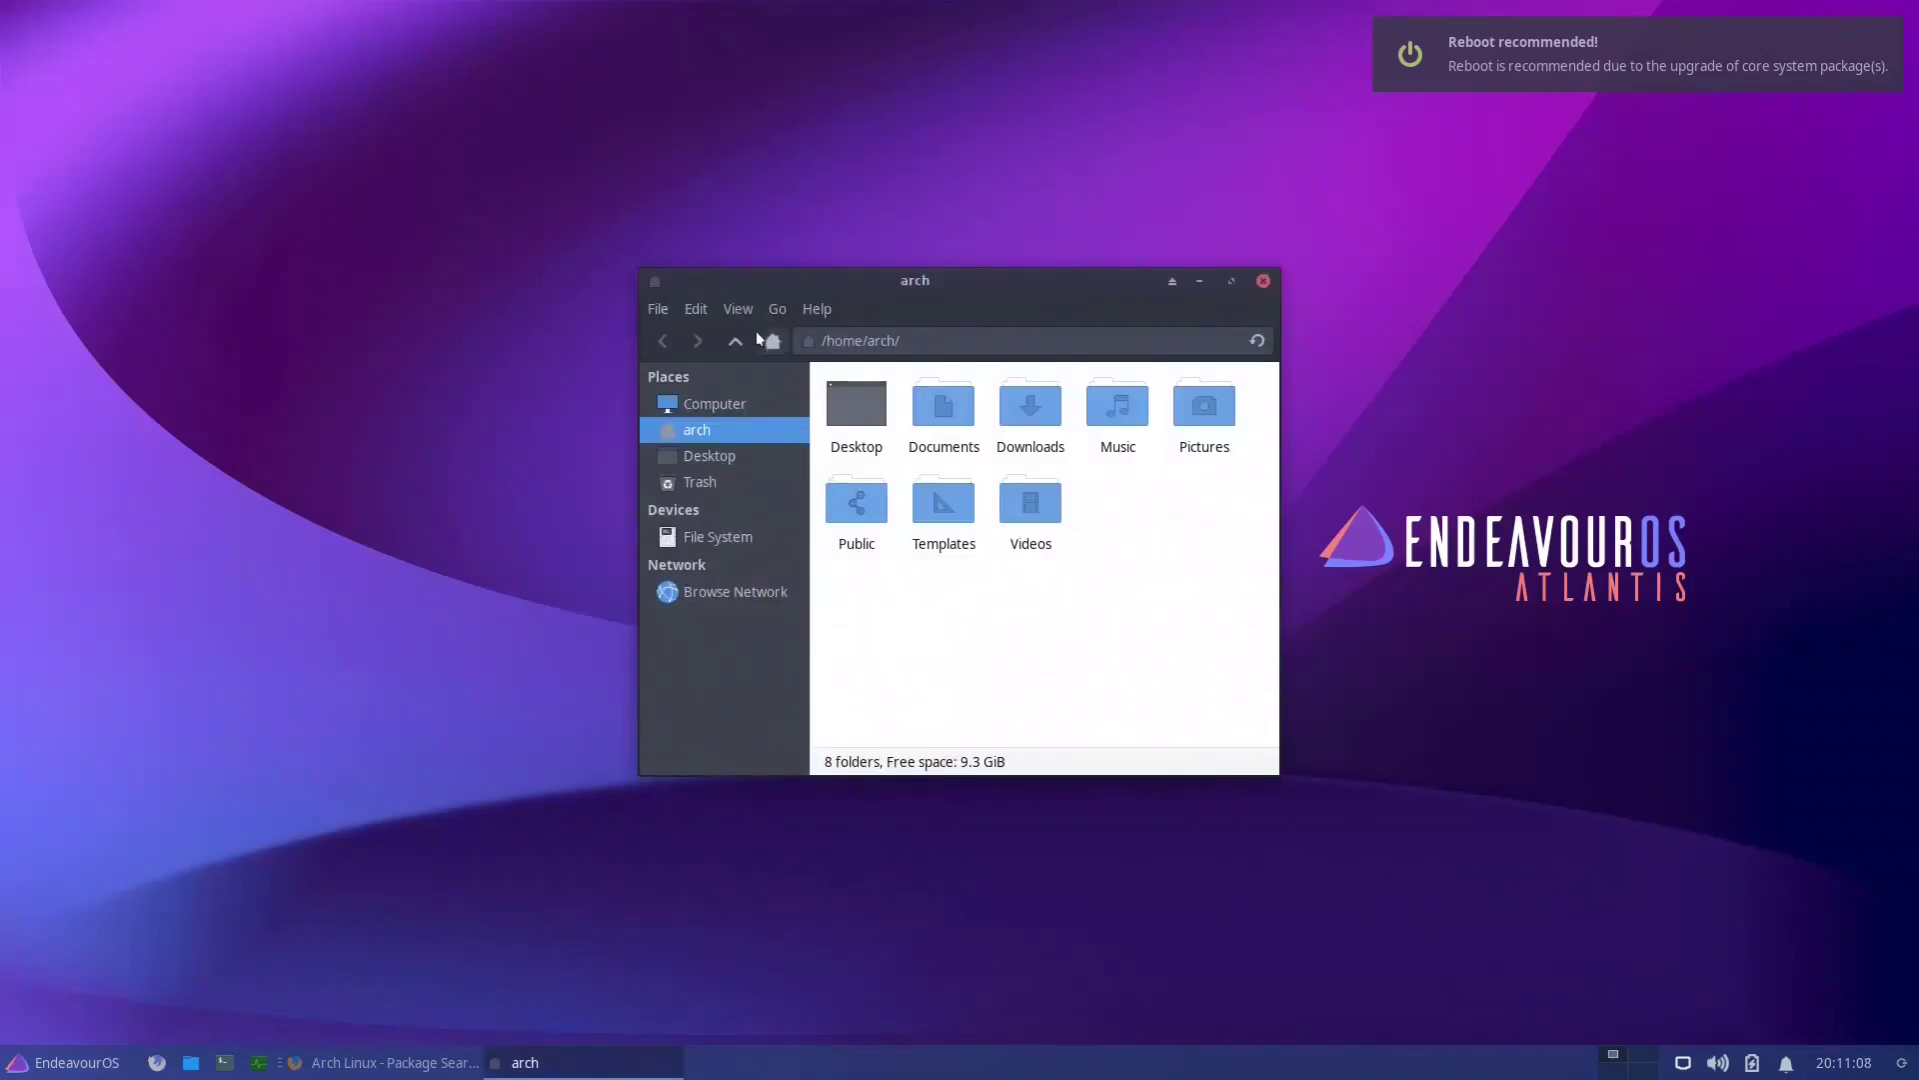
click(696, 308)
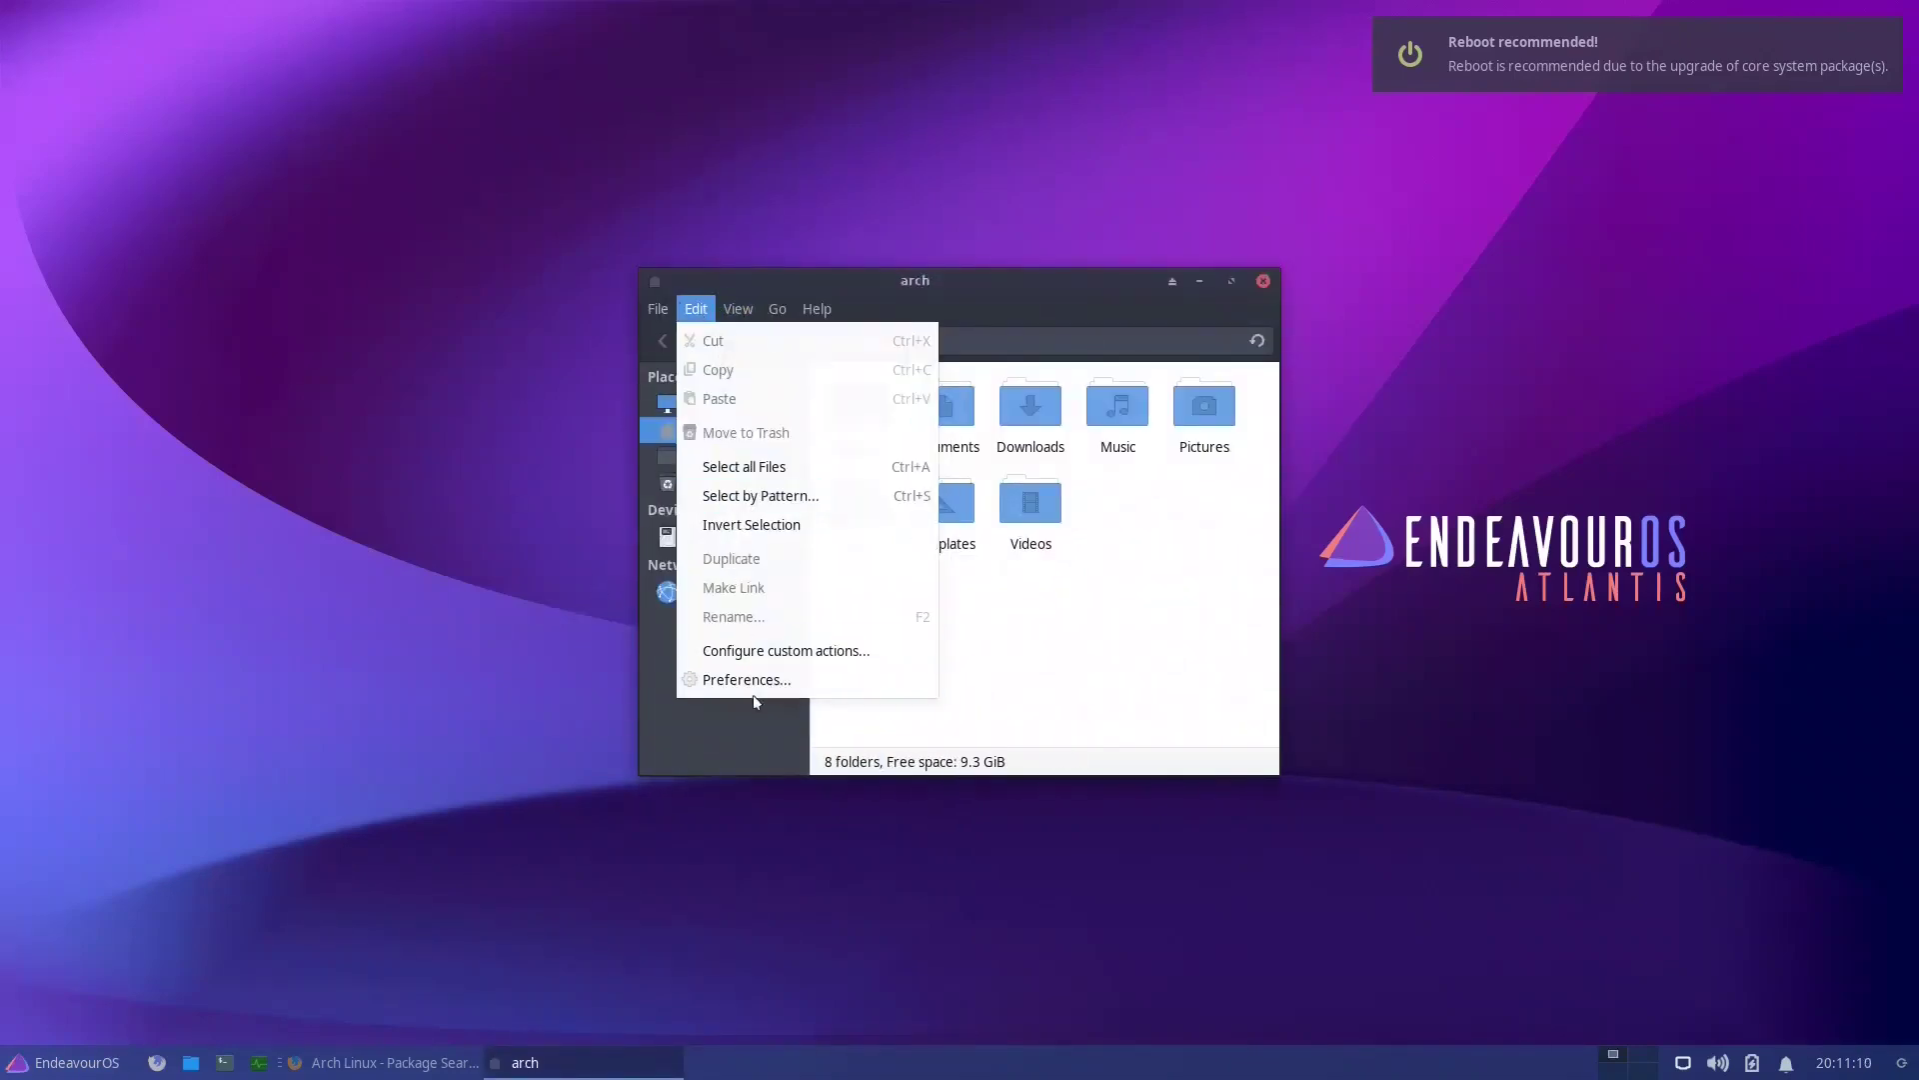
click(778, 655)
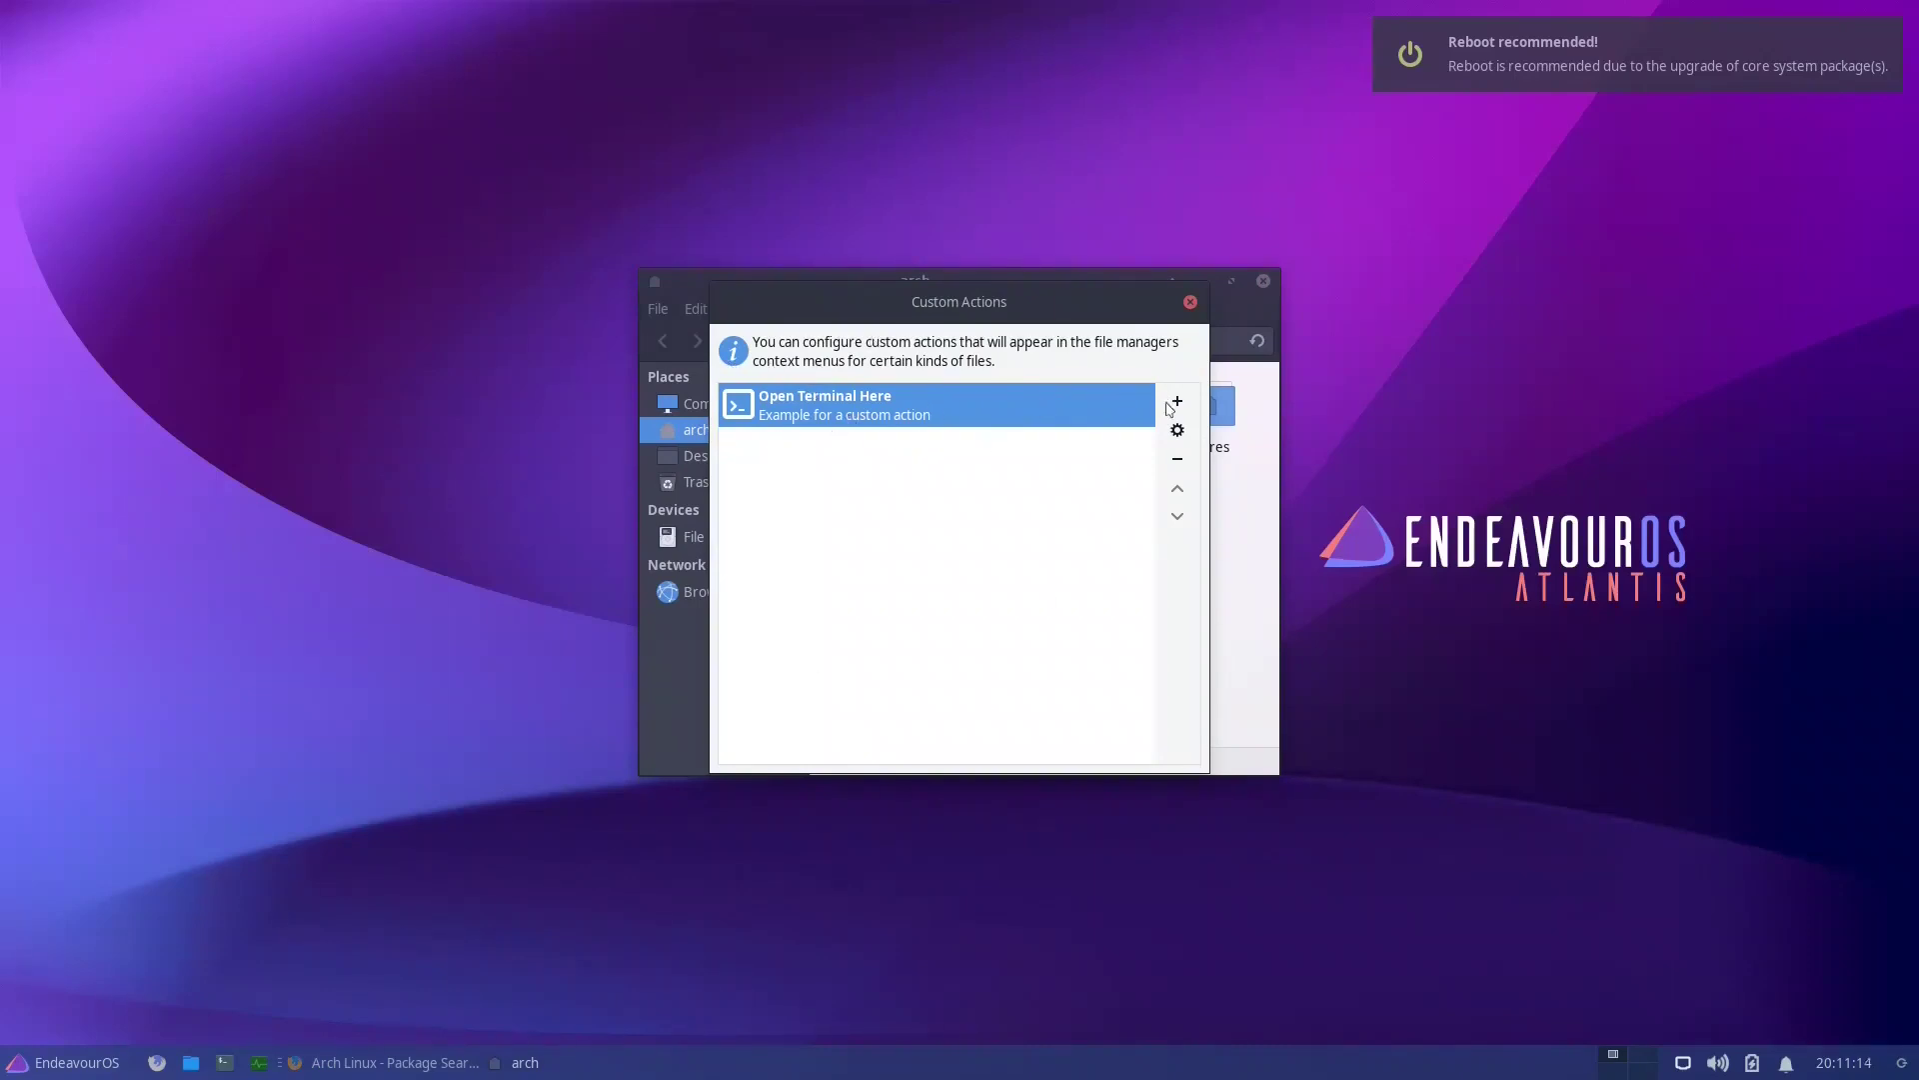
click(1189, 303)
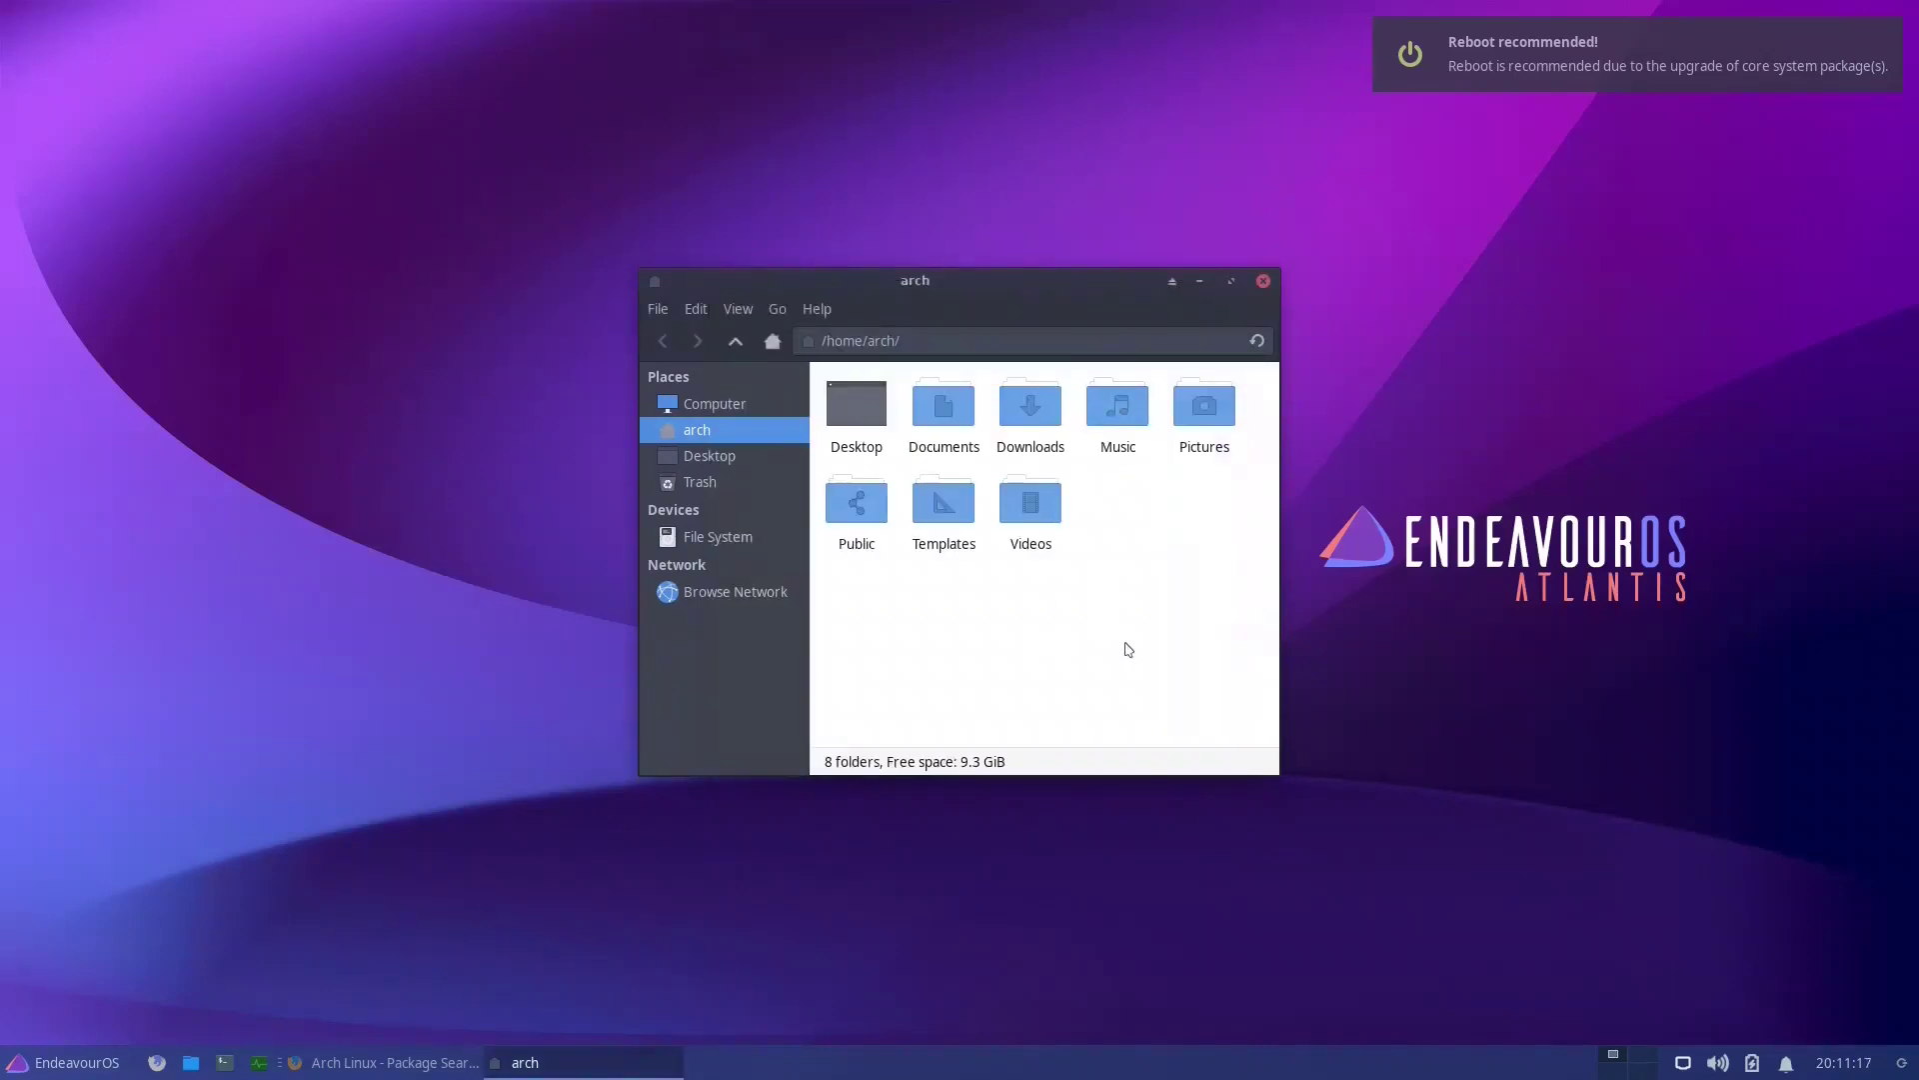
click(1263, 281)
Open a terminal and run yay for the sfwbar package
key(super)
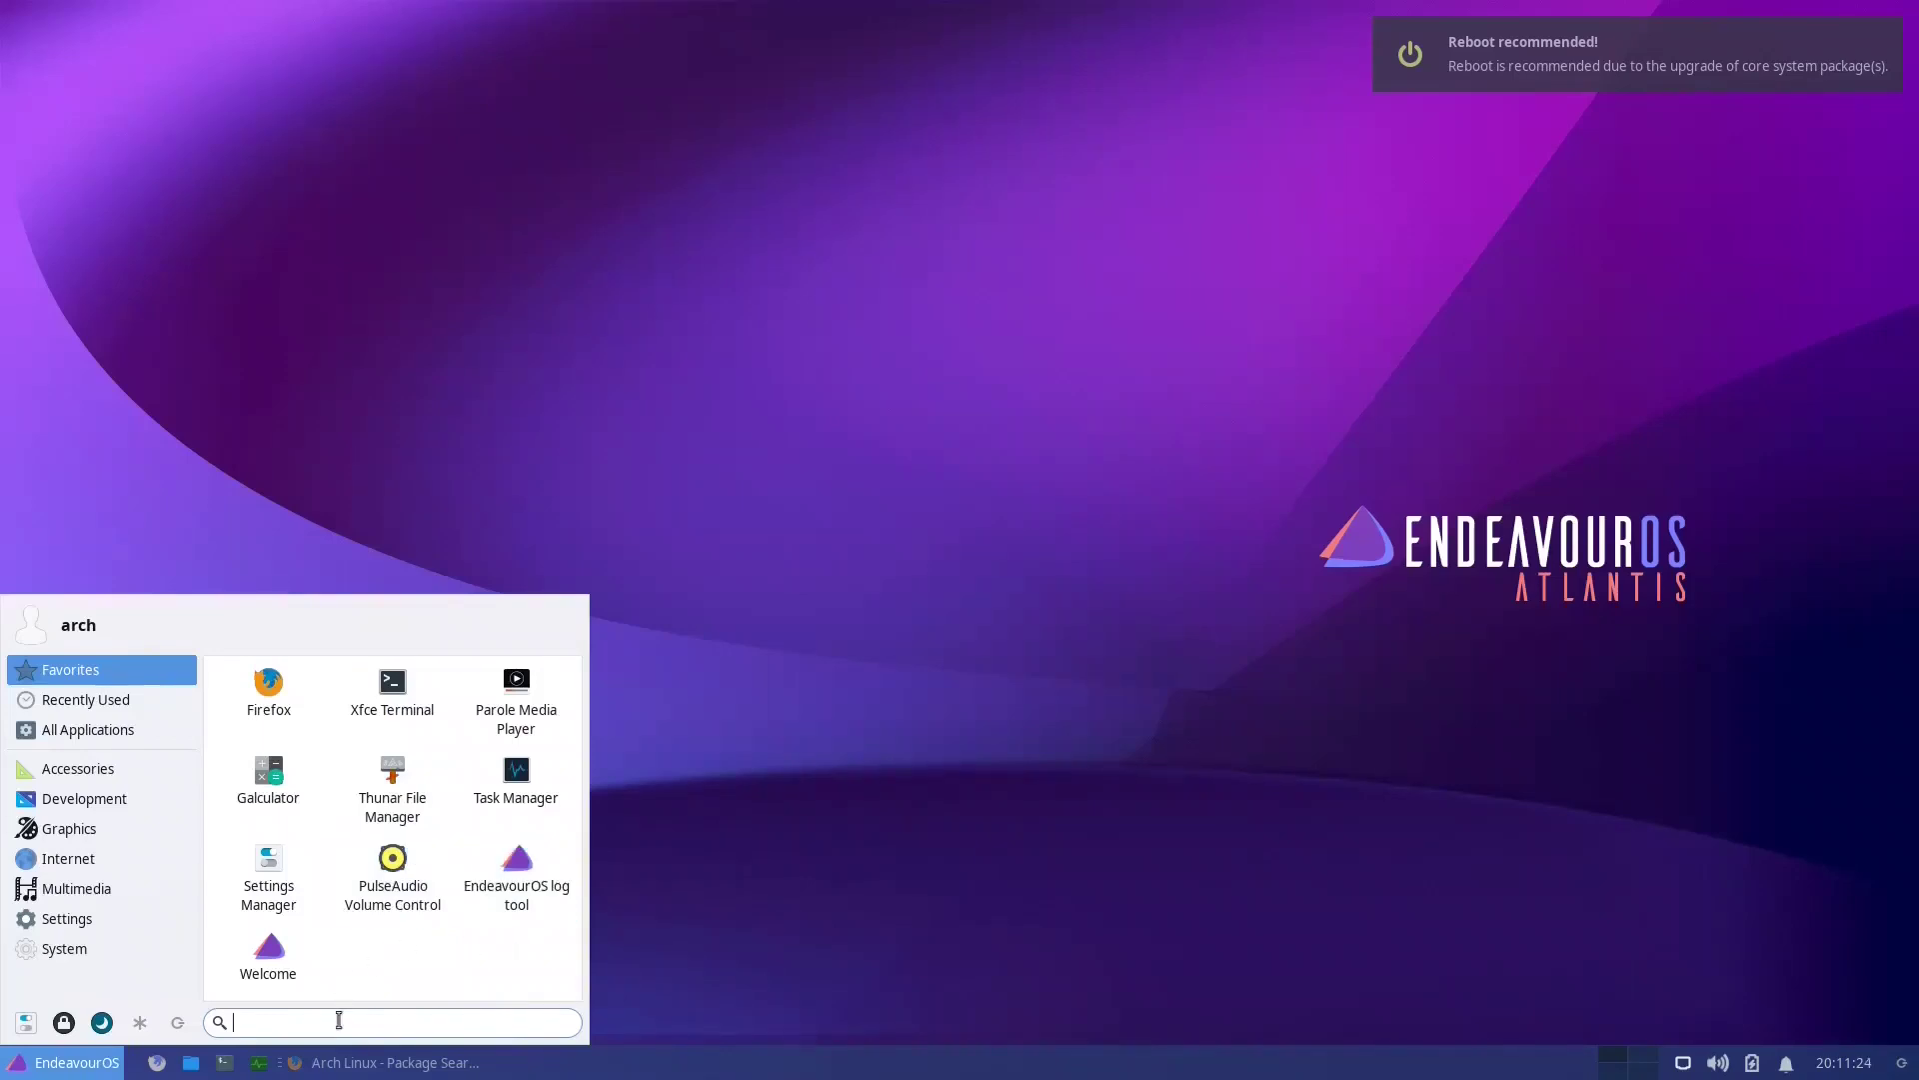
click(758, 787)
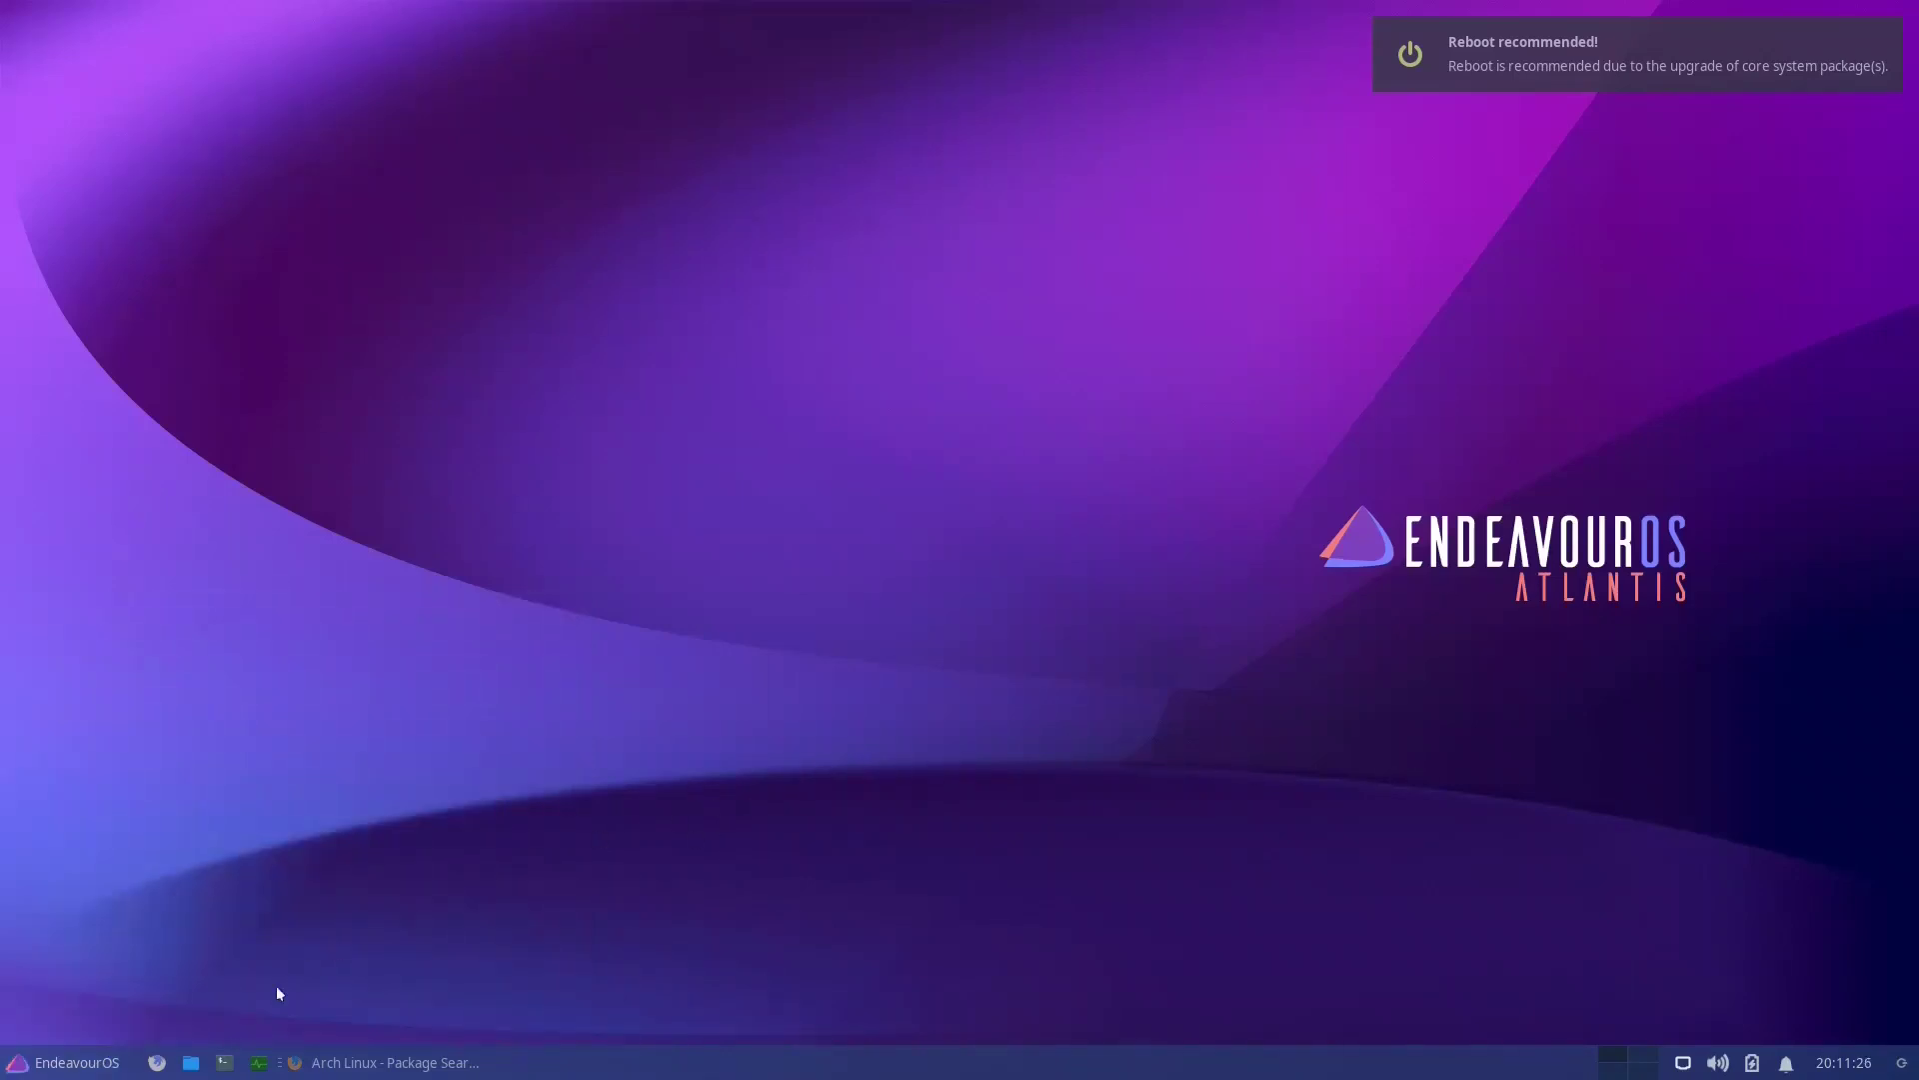
click(224, 1061)
text(yay)
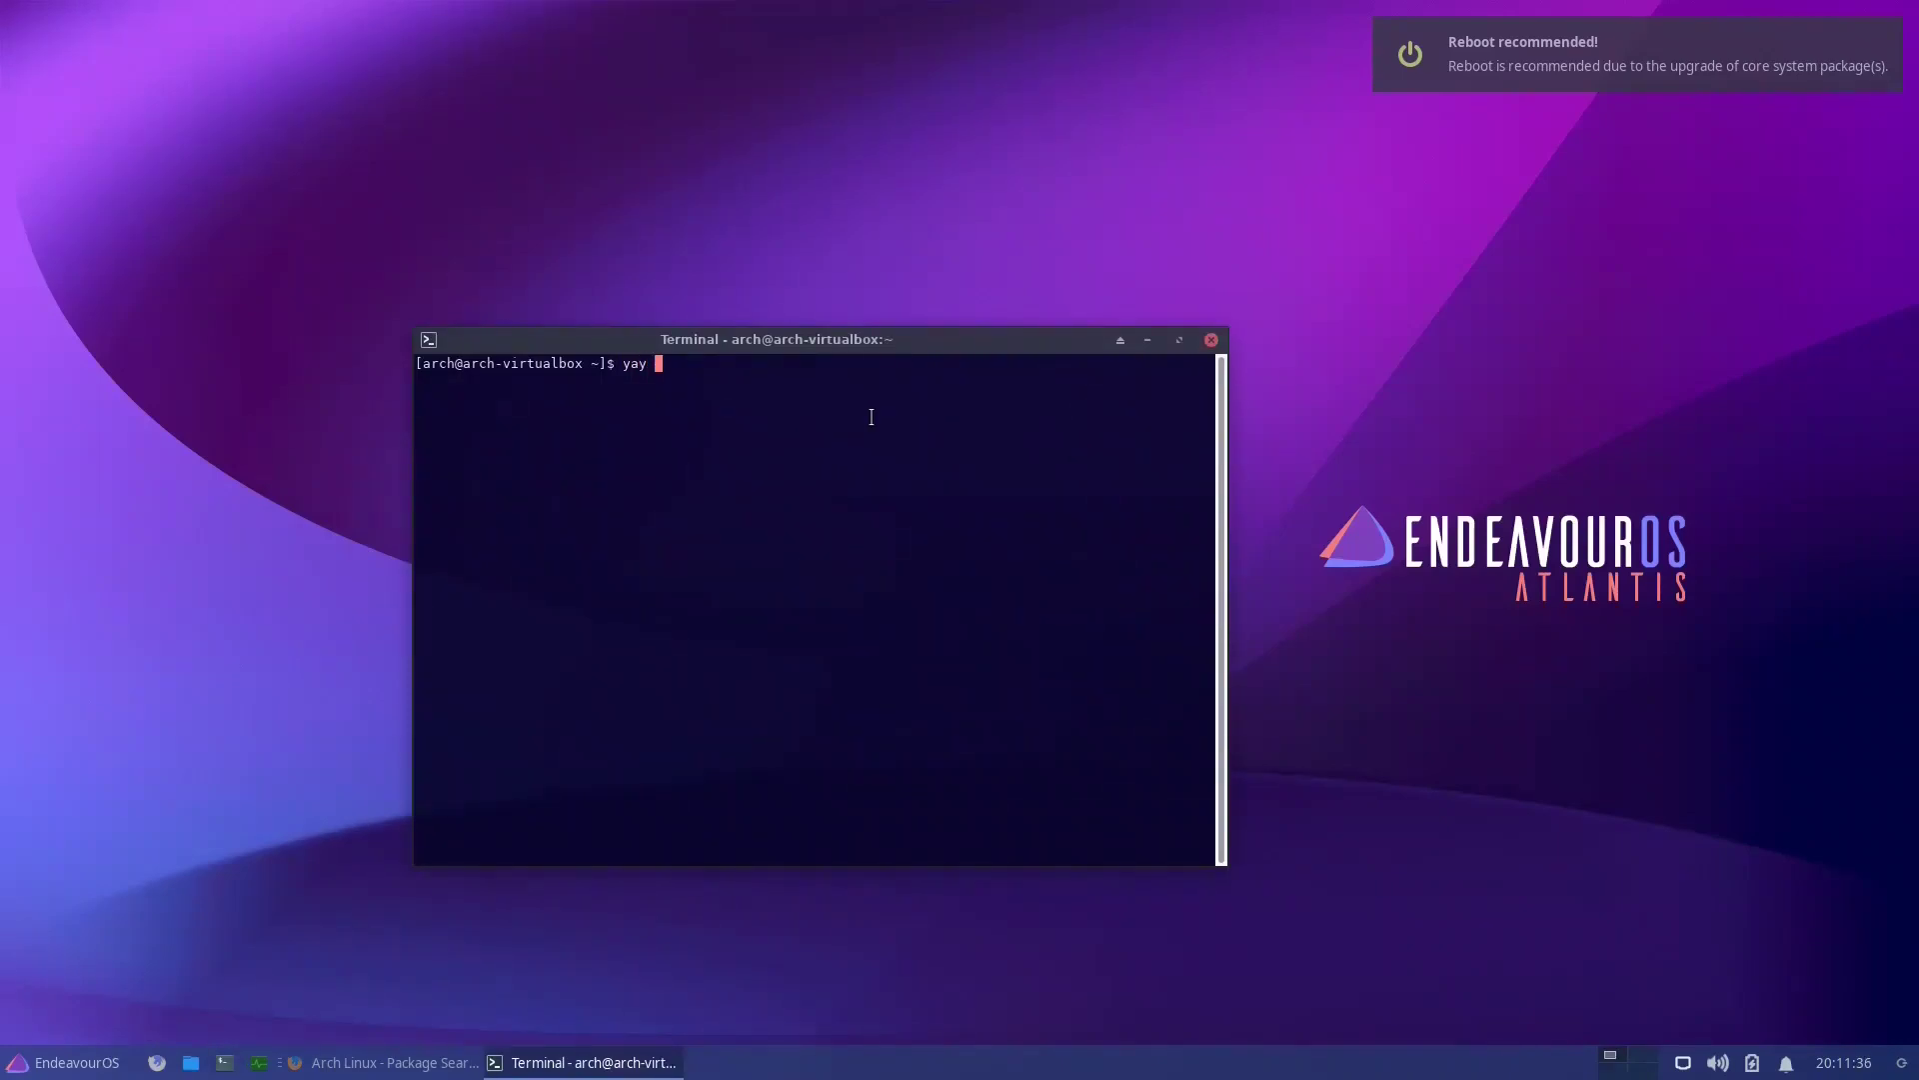
text( sfwbar)
key(Return)
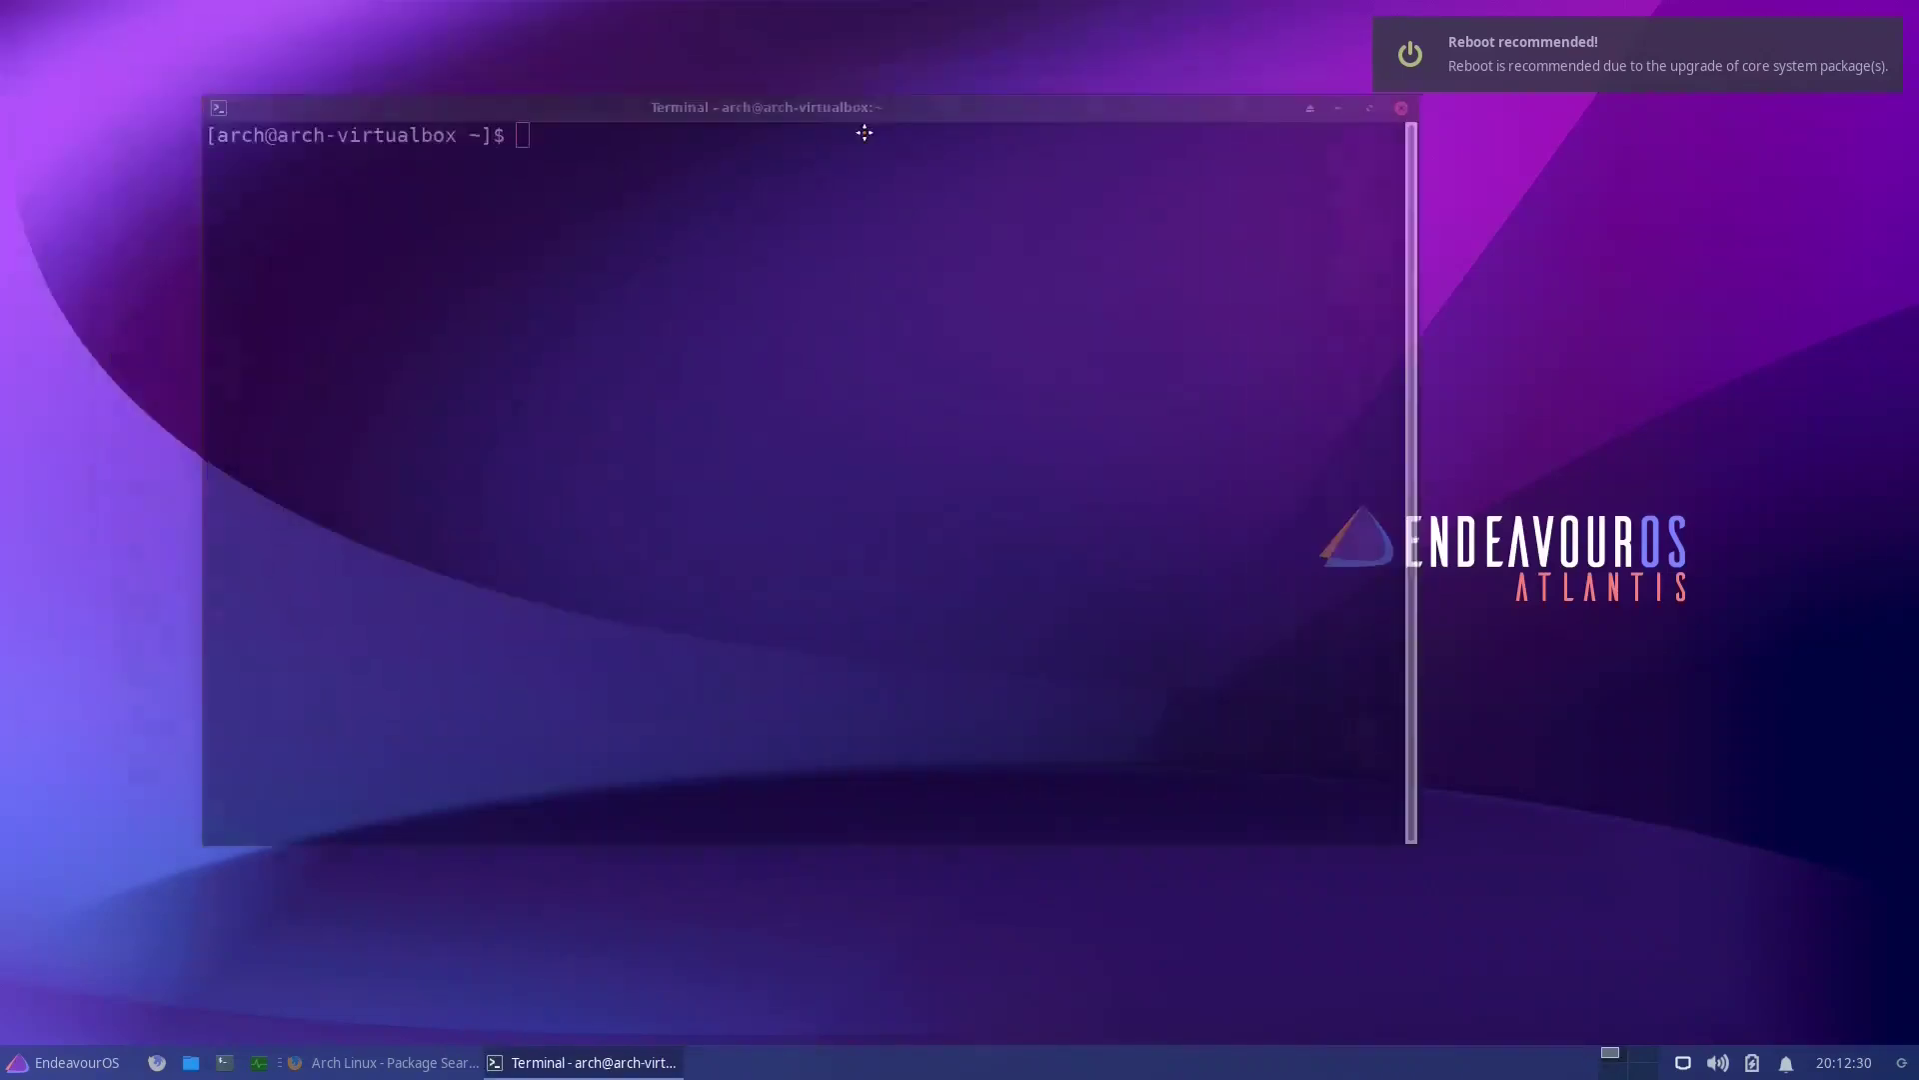
Try htop in the terminal, and run top to check how much memory is in use
drag(857, 100, 942, 187)
text(htop)
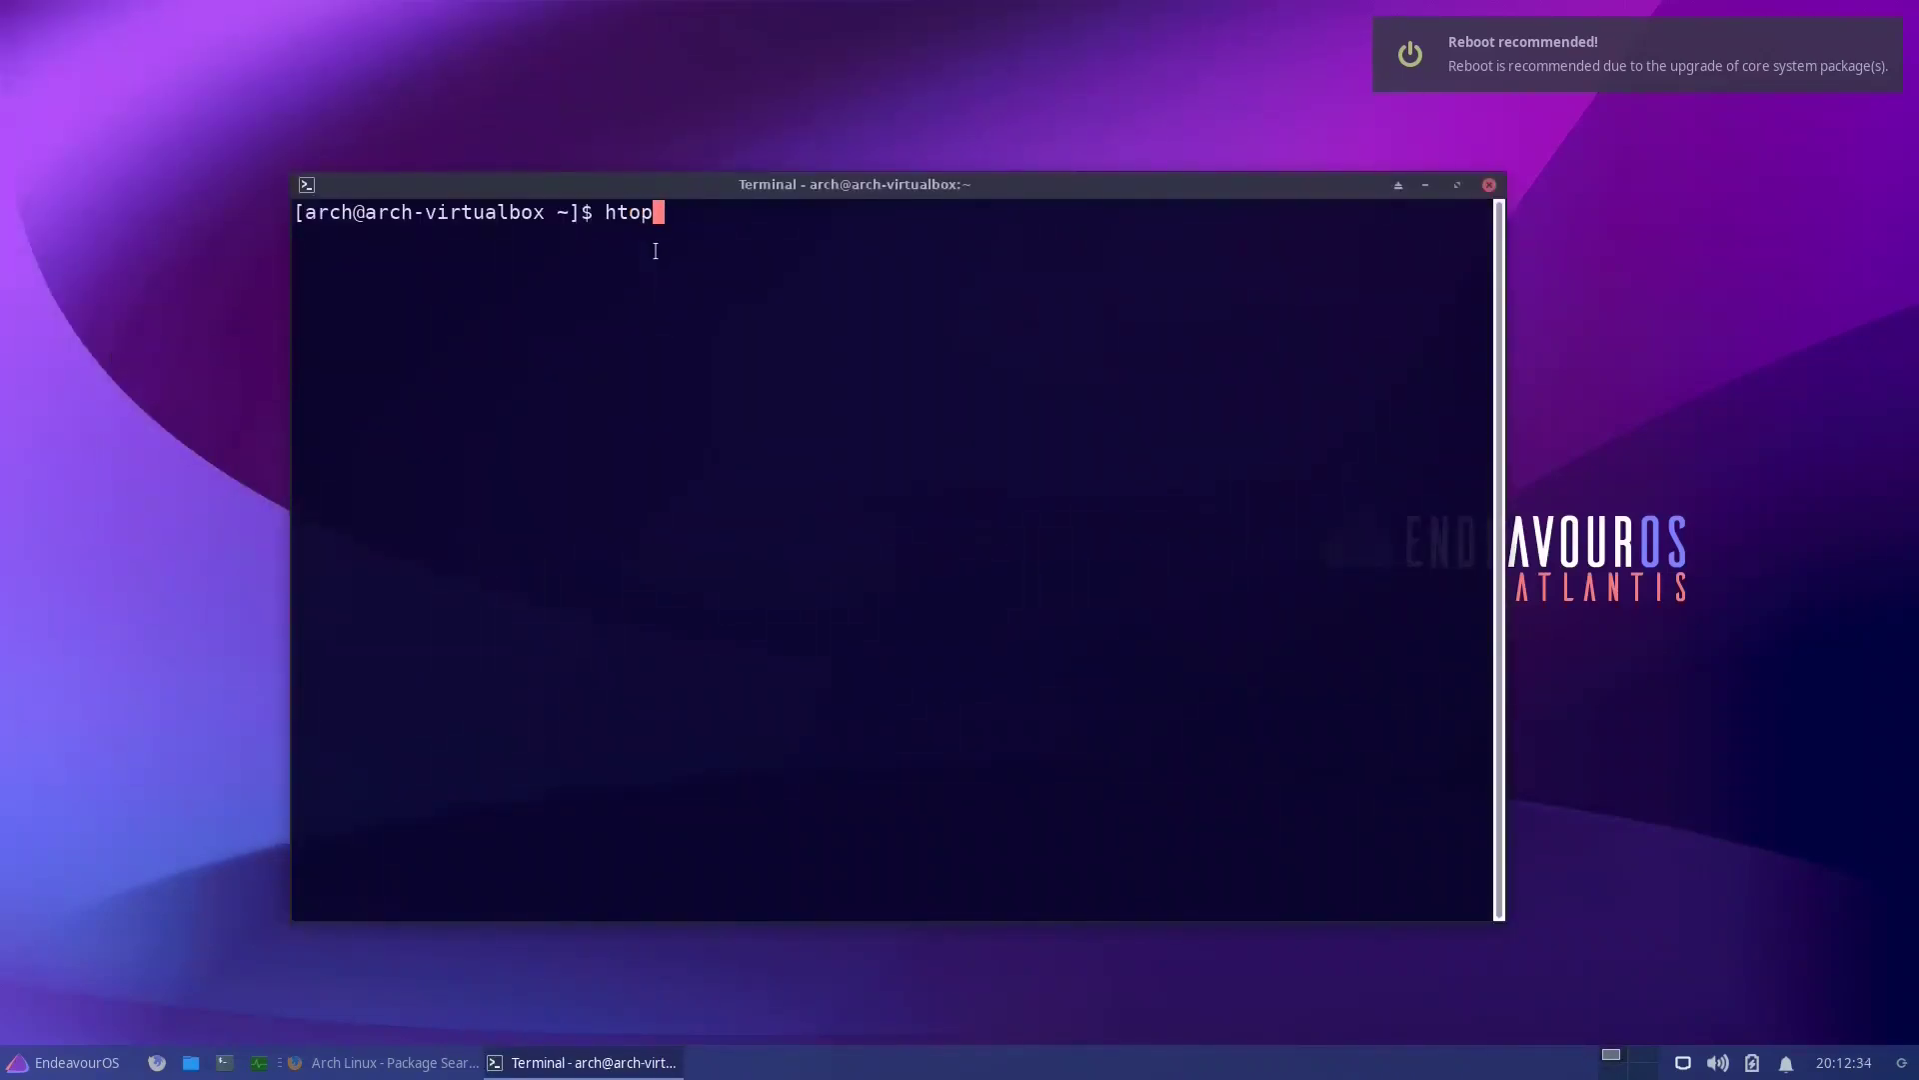
key(Return)
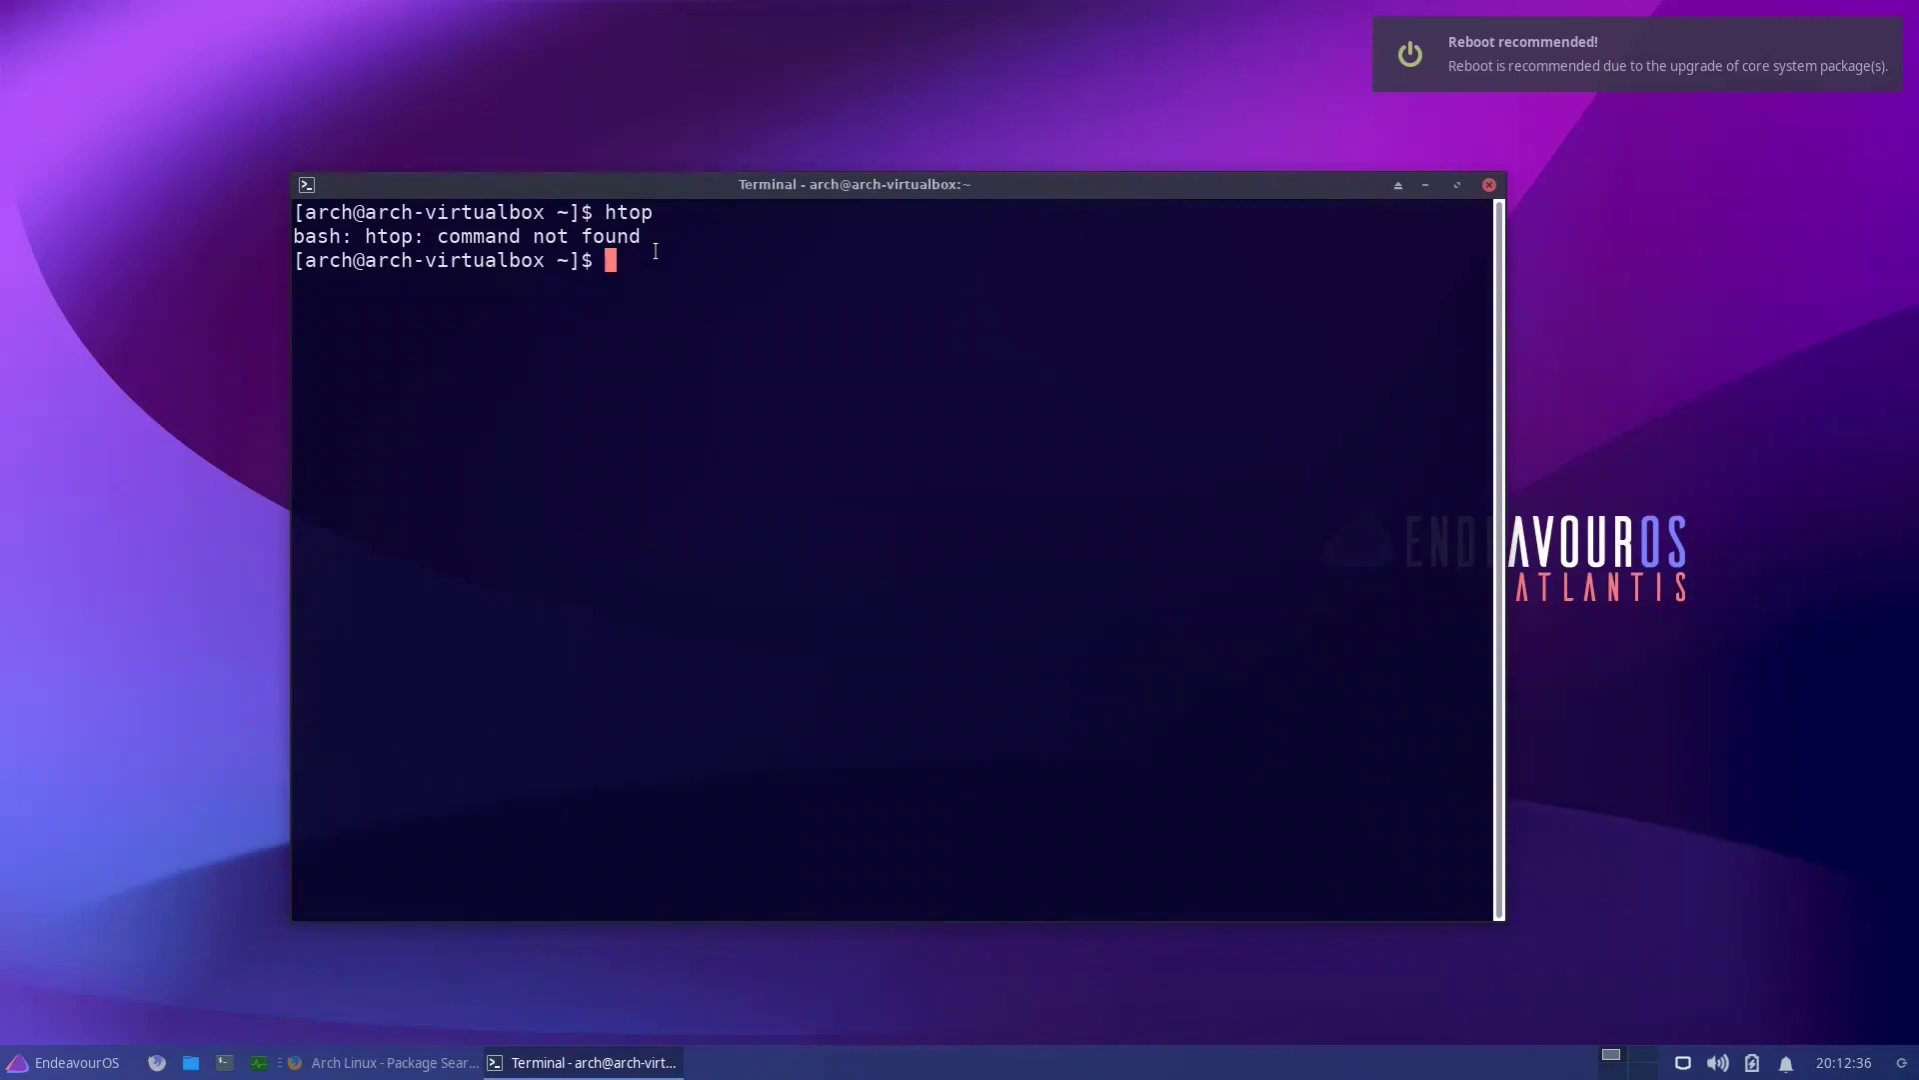
text(top)
key(Return)
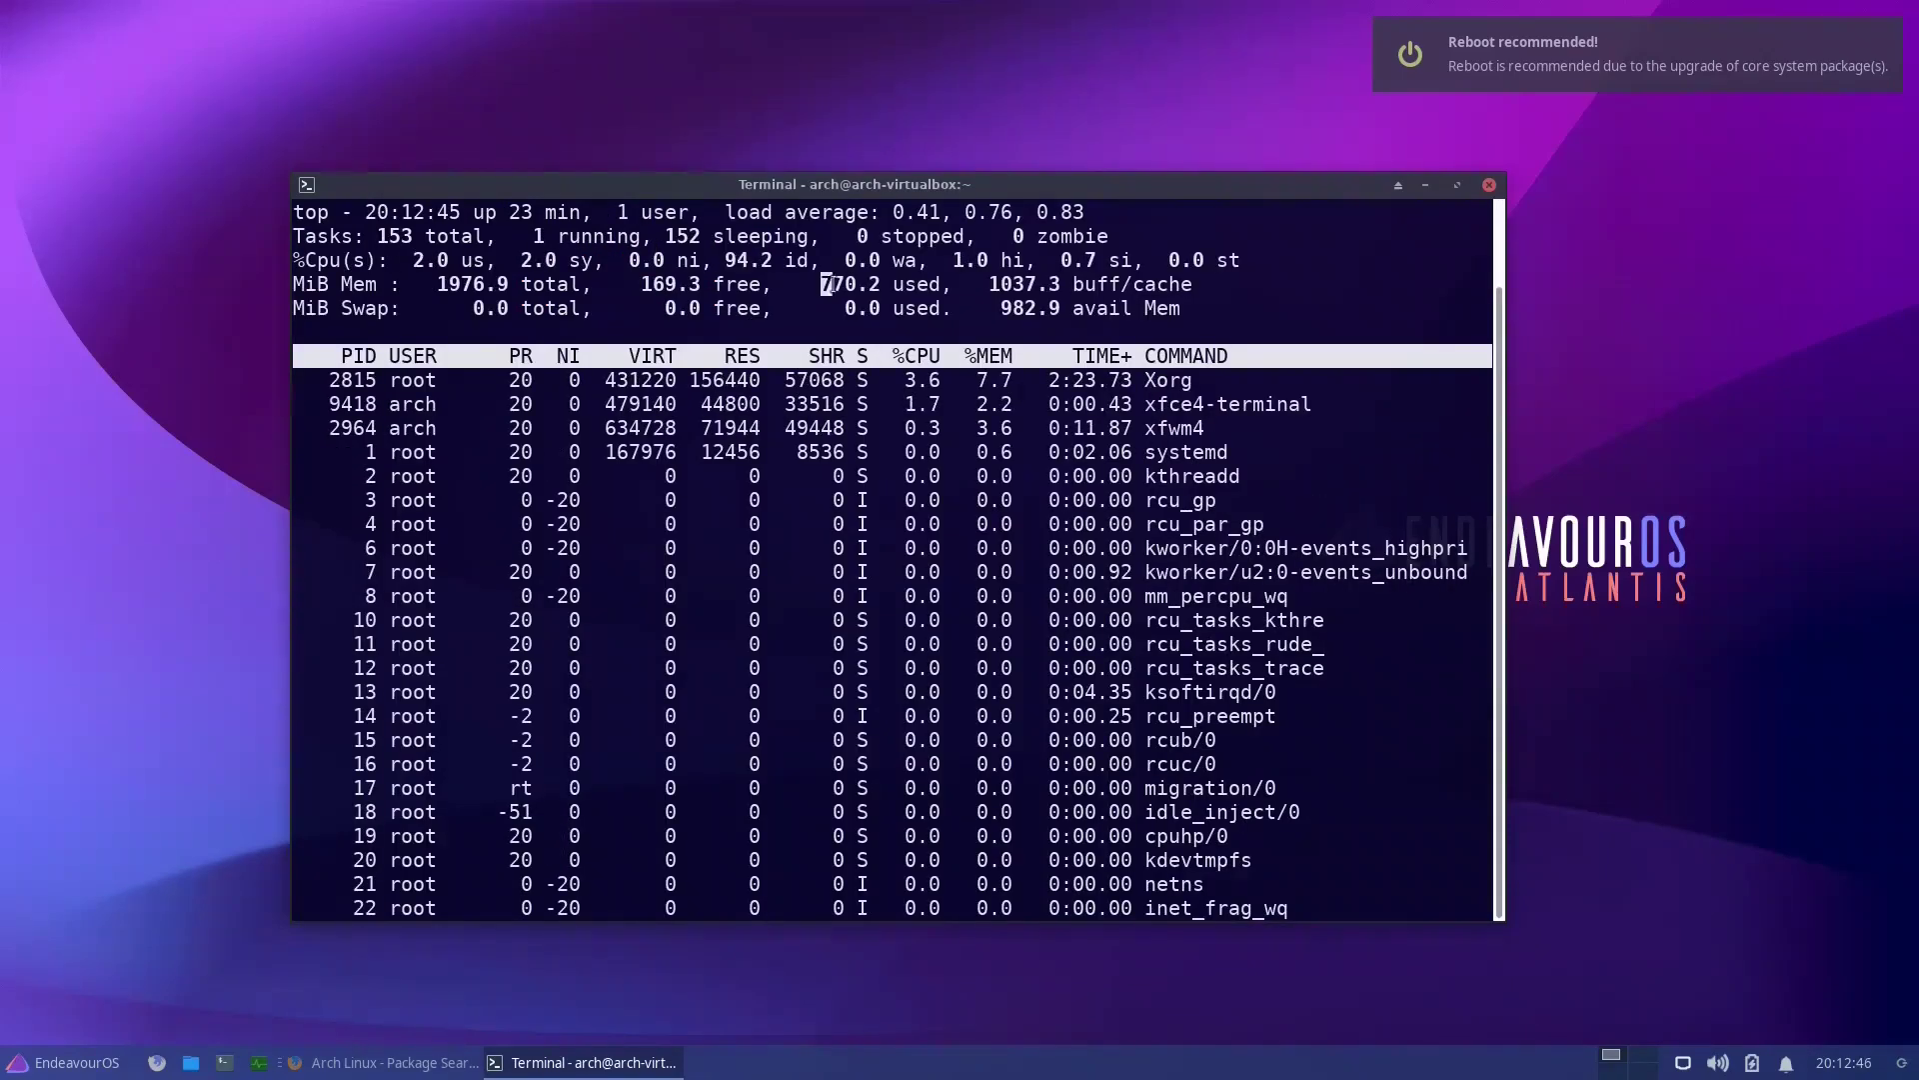
drag(822, 284, 868, 284)
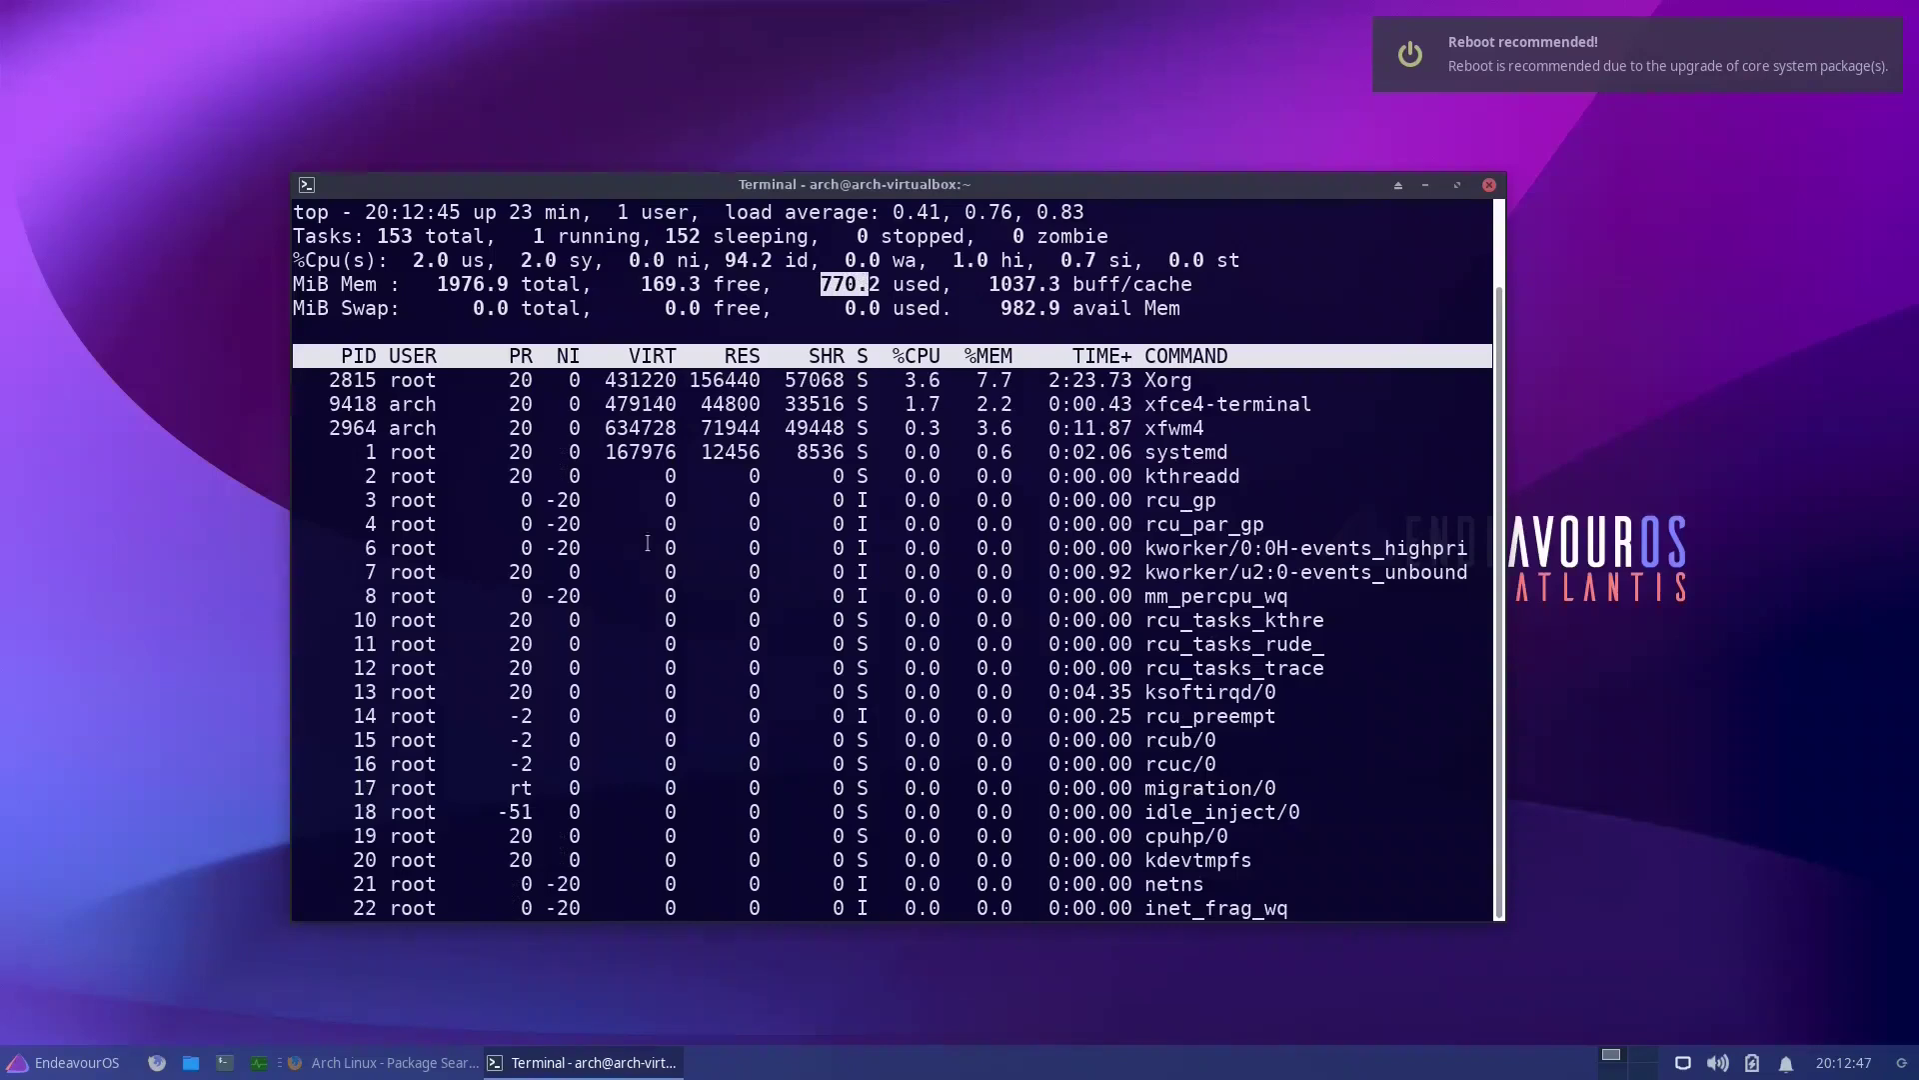
Close Firefox to recheck the used memory in top, and close the terminal along with its running process
click(386, 1063)
right_click(386, 1063)
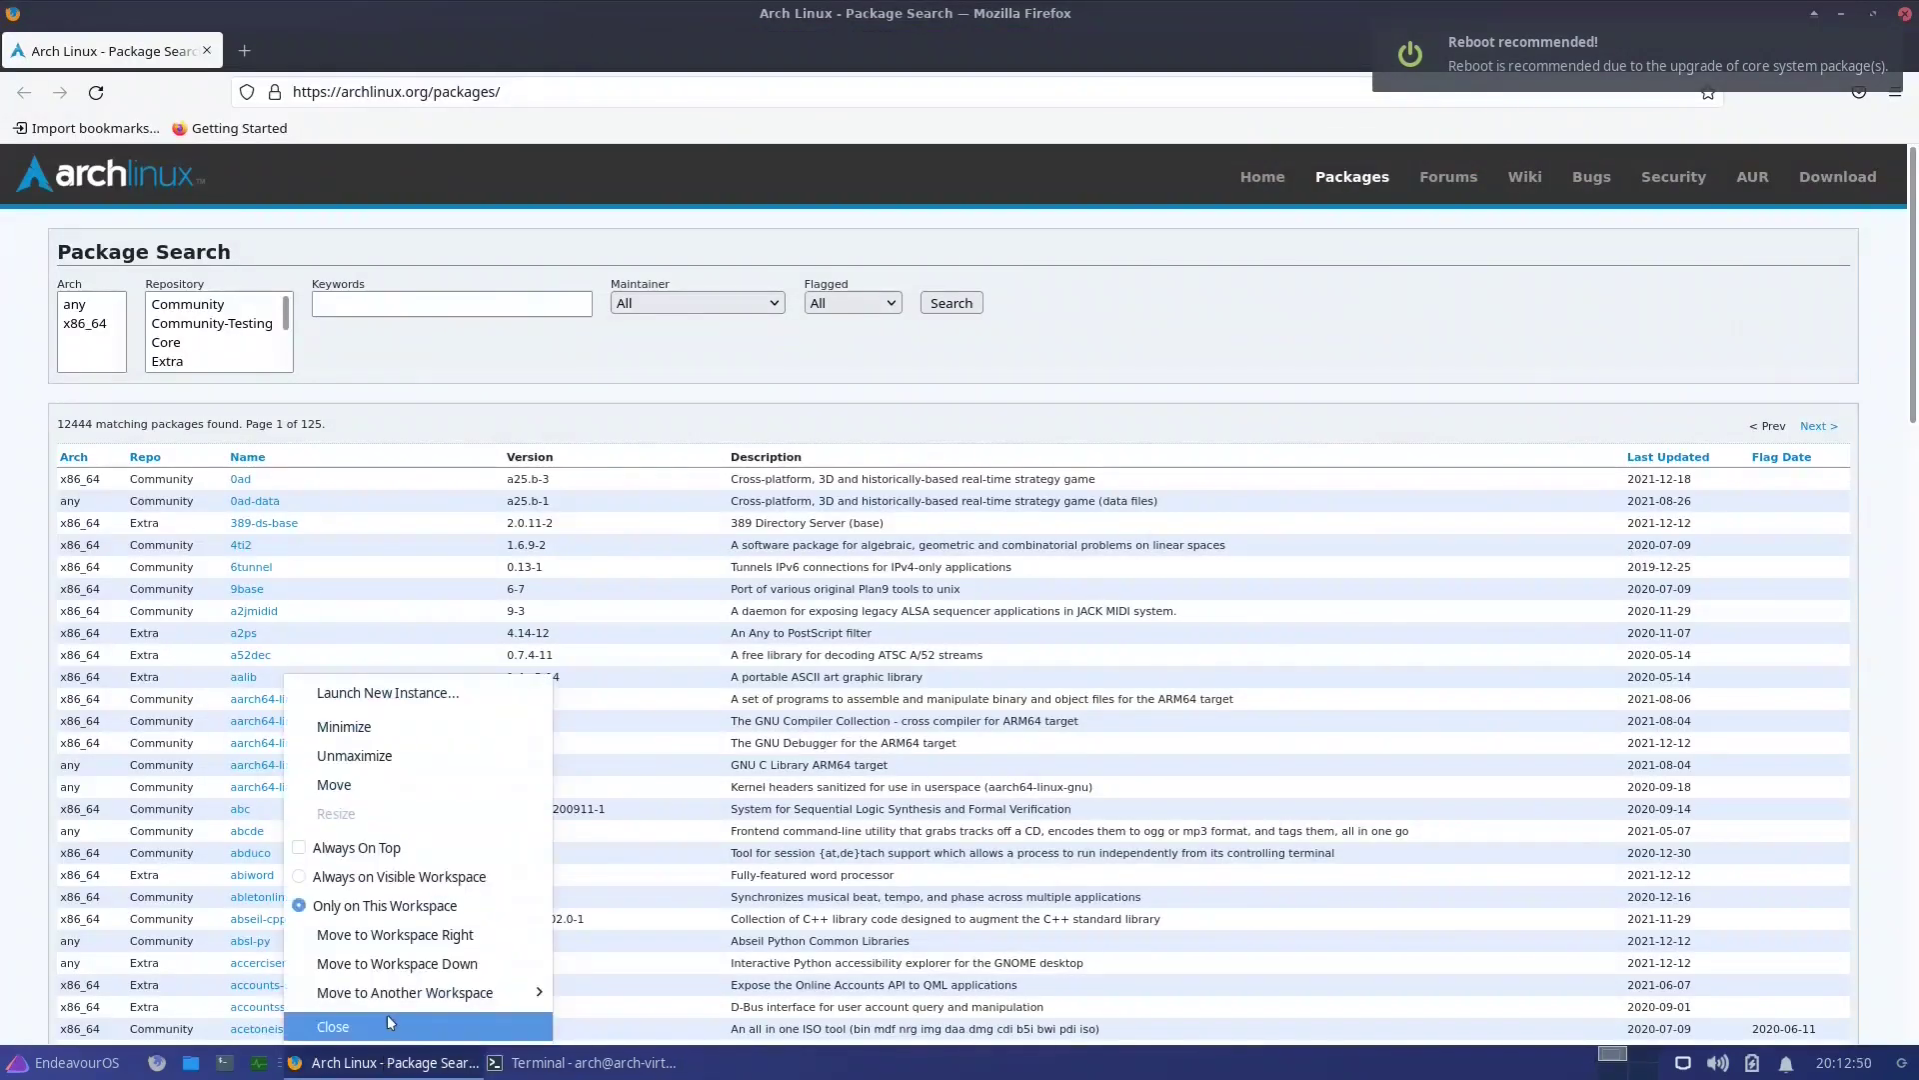
click(388, 1019)
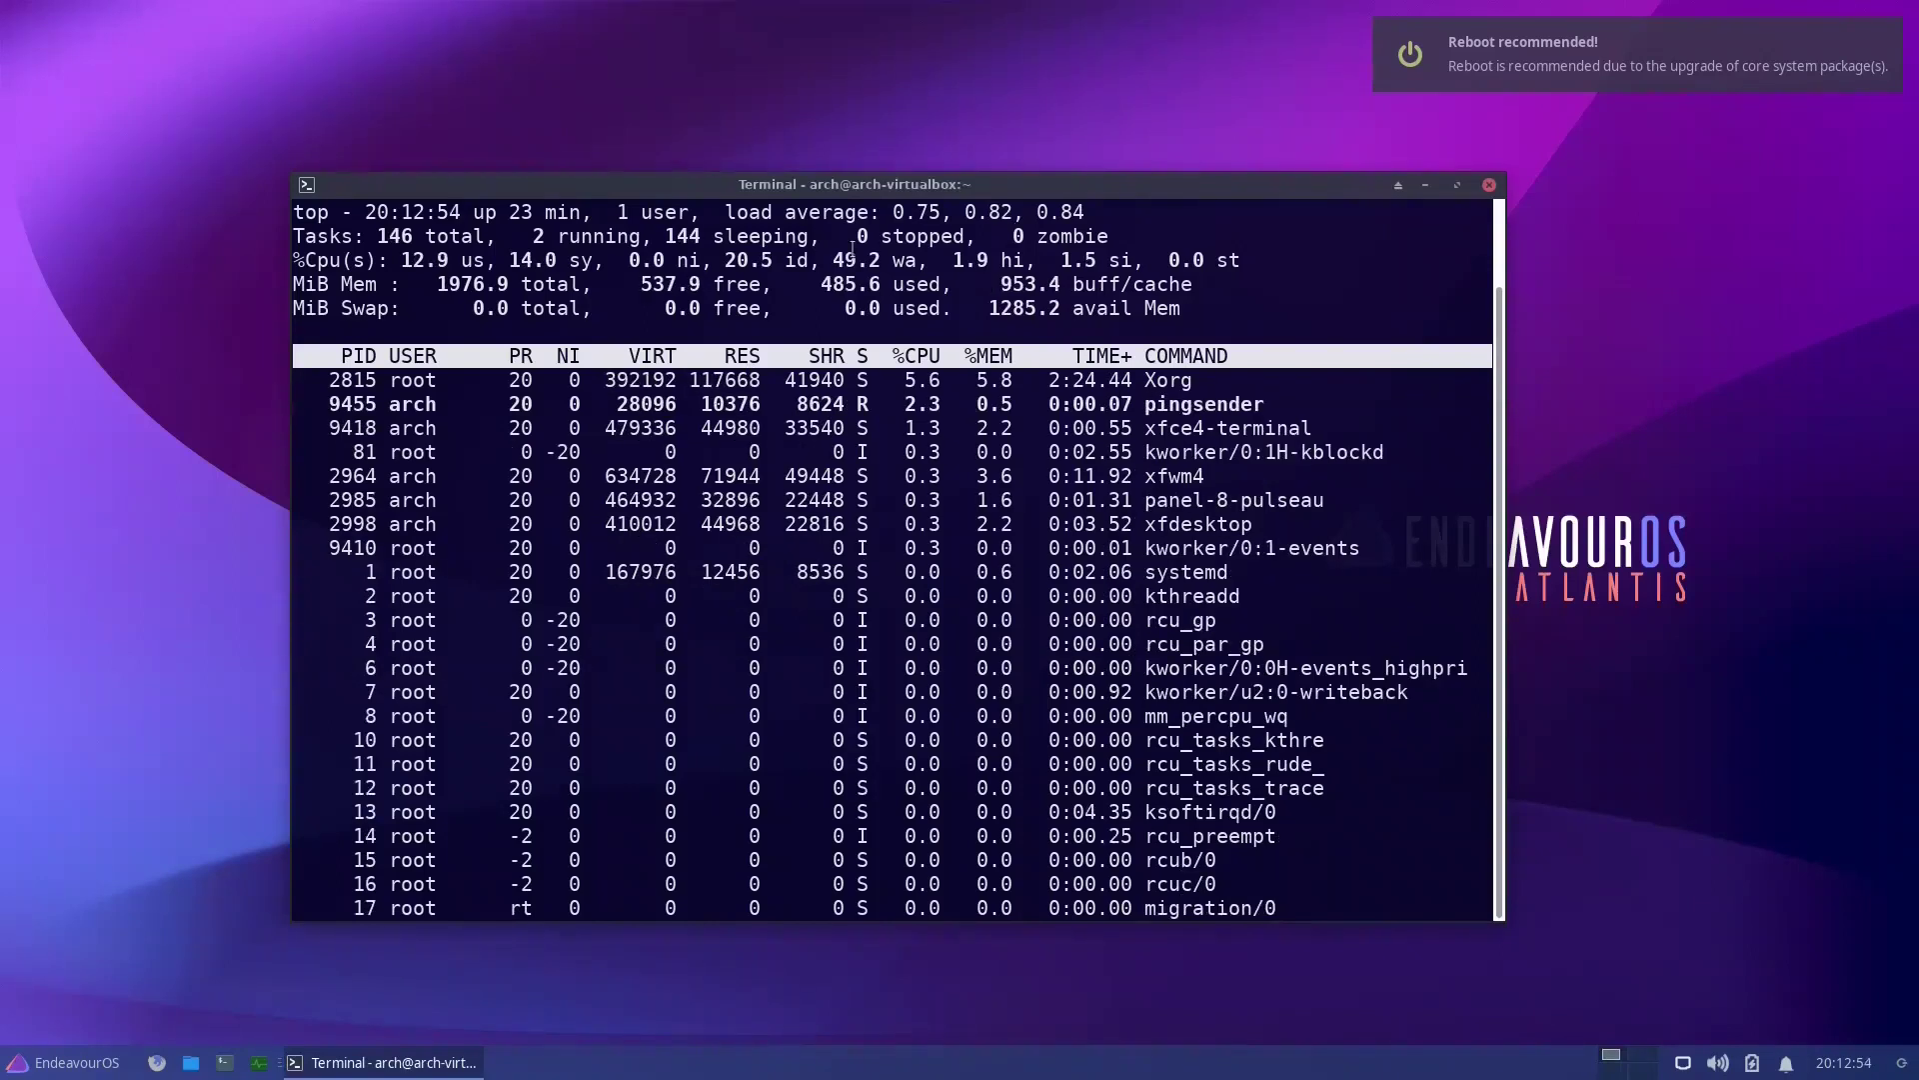
drag(825, 283, 854, 283)
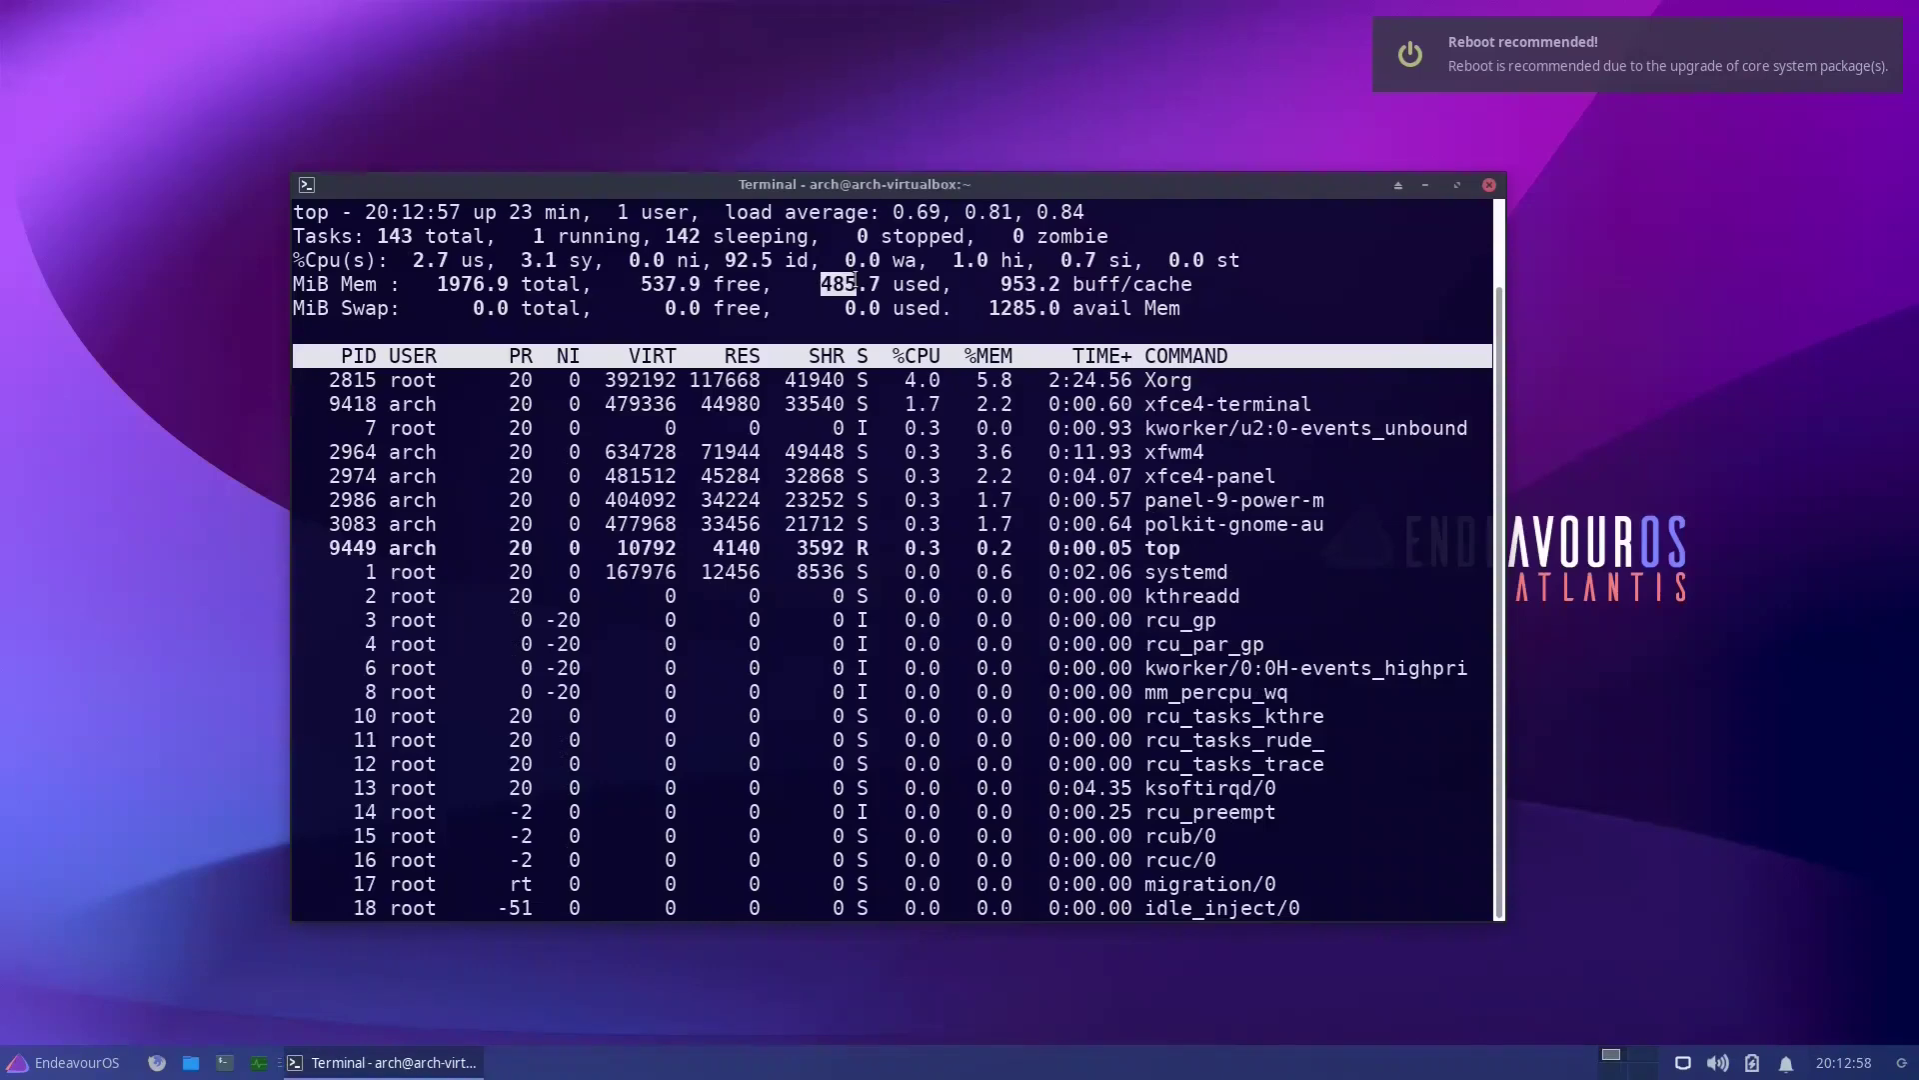
click(1489, 186)
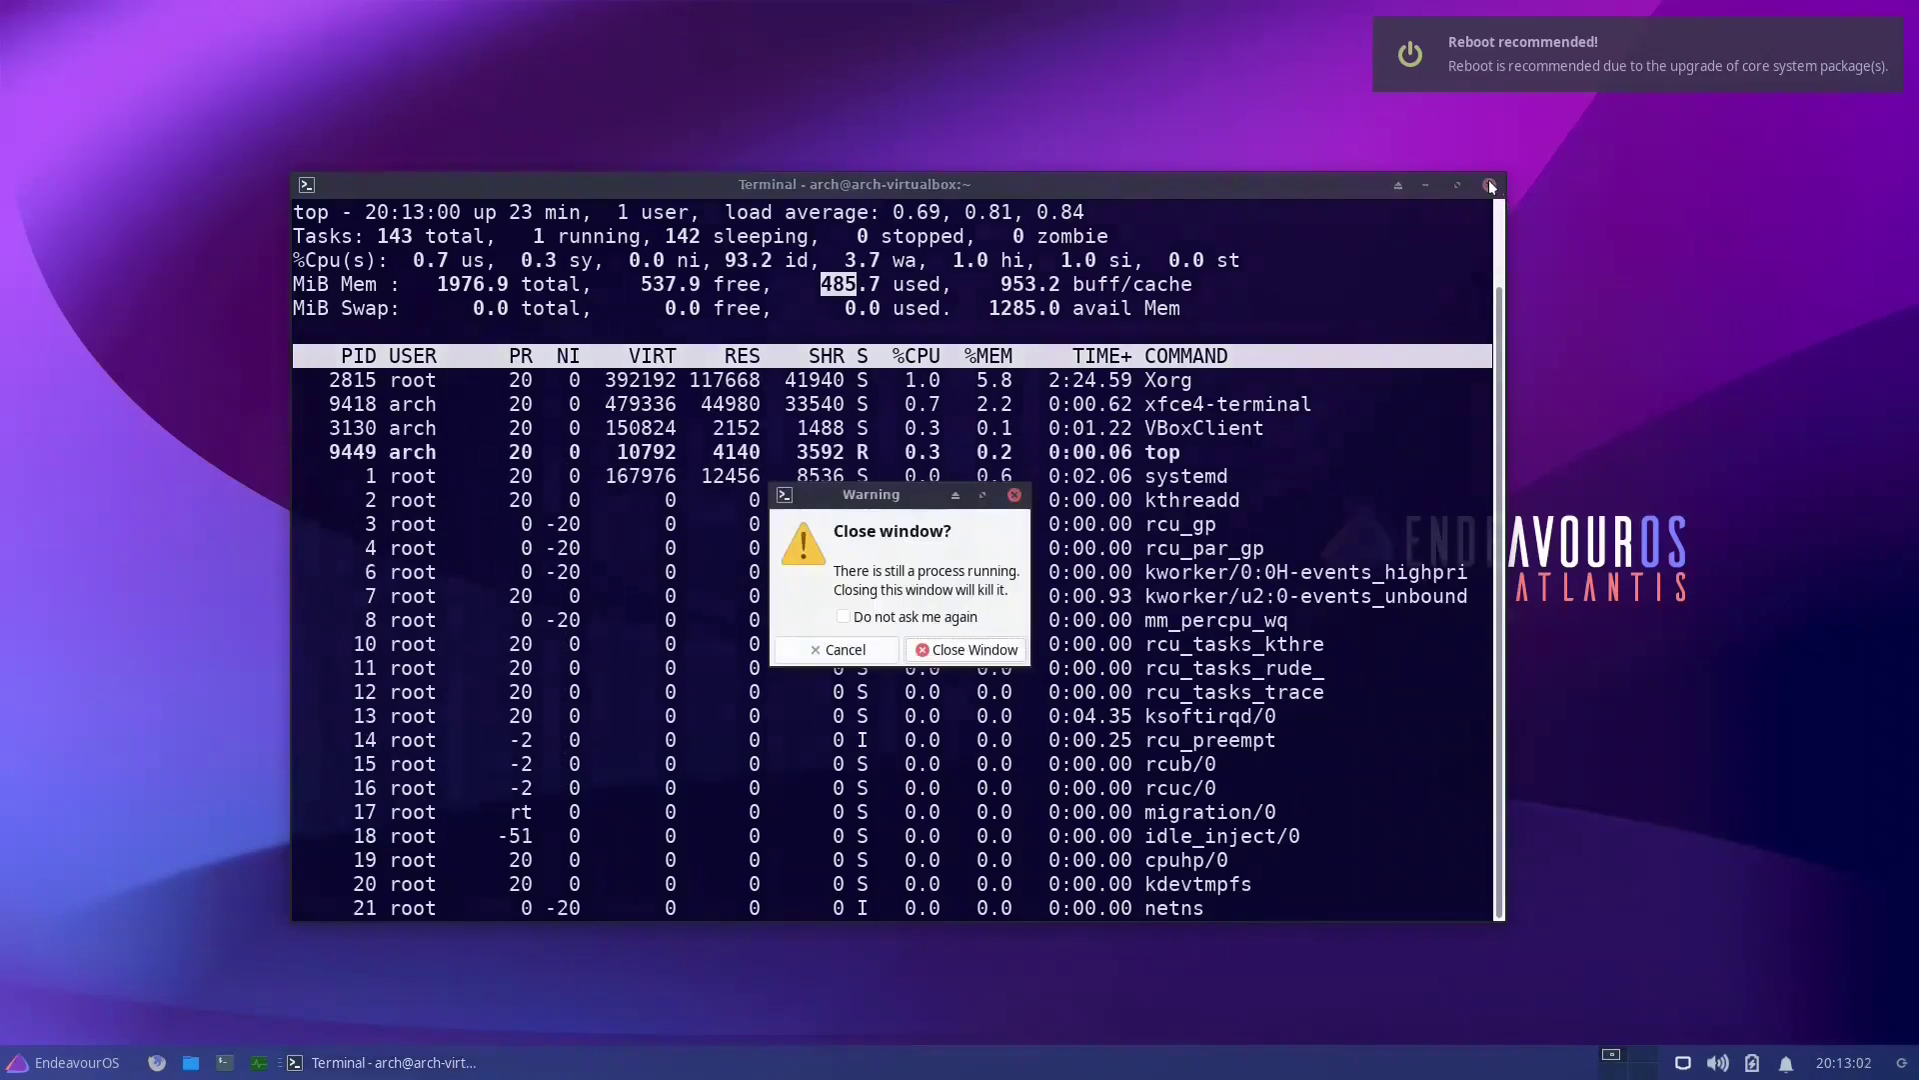
click(977, 657)
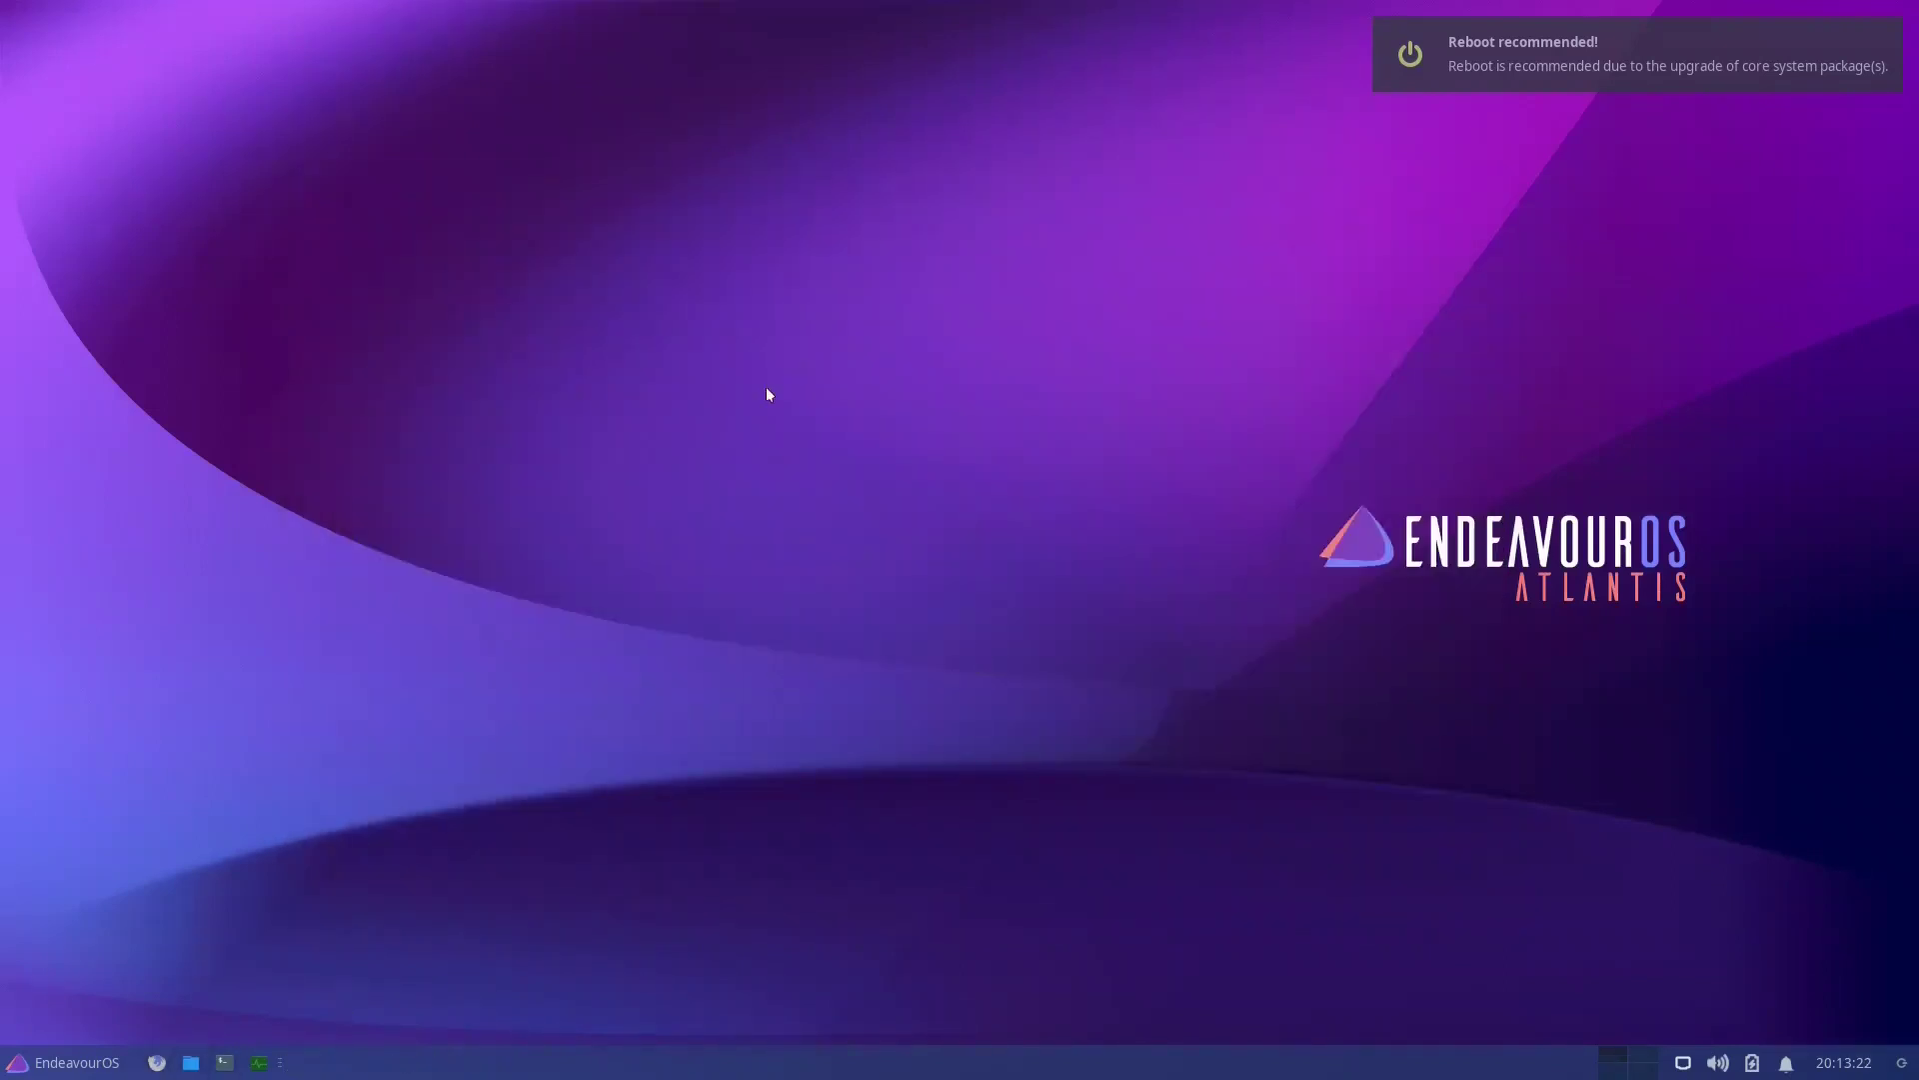
Open the desktop settings, try the other wallpapers in the xfce folder, and look at the menu and icon options
right_click(767, 390)
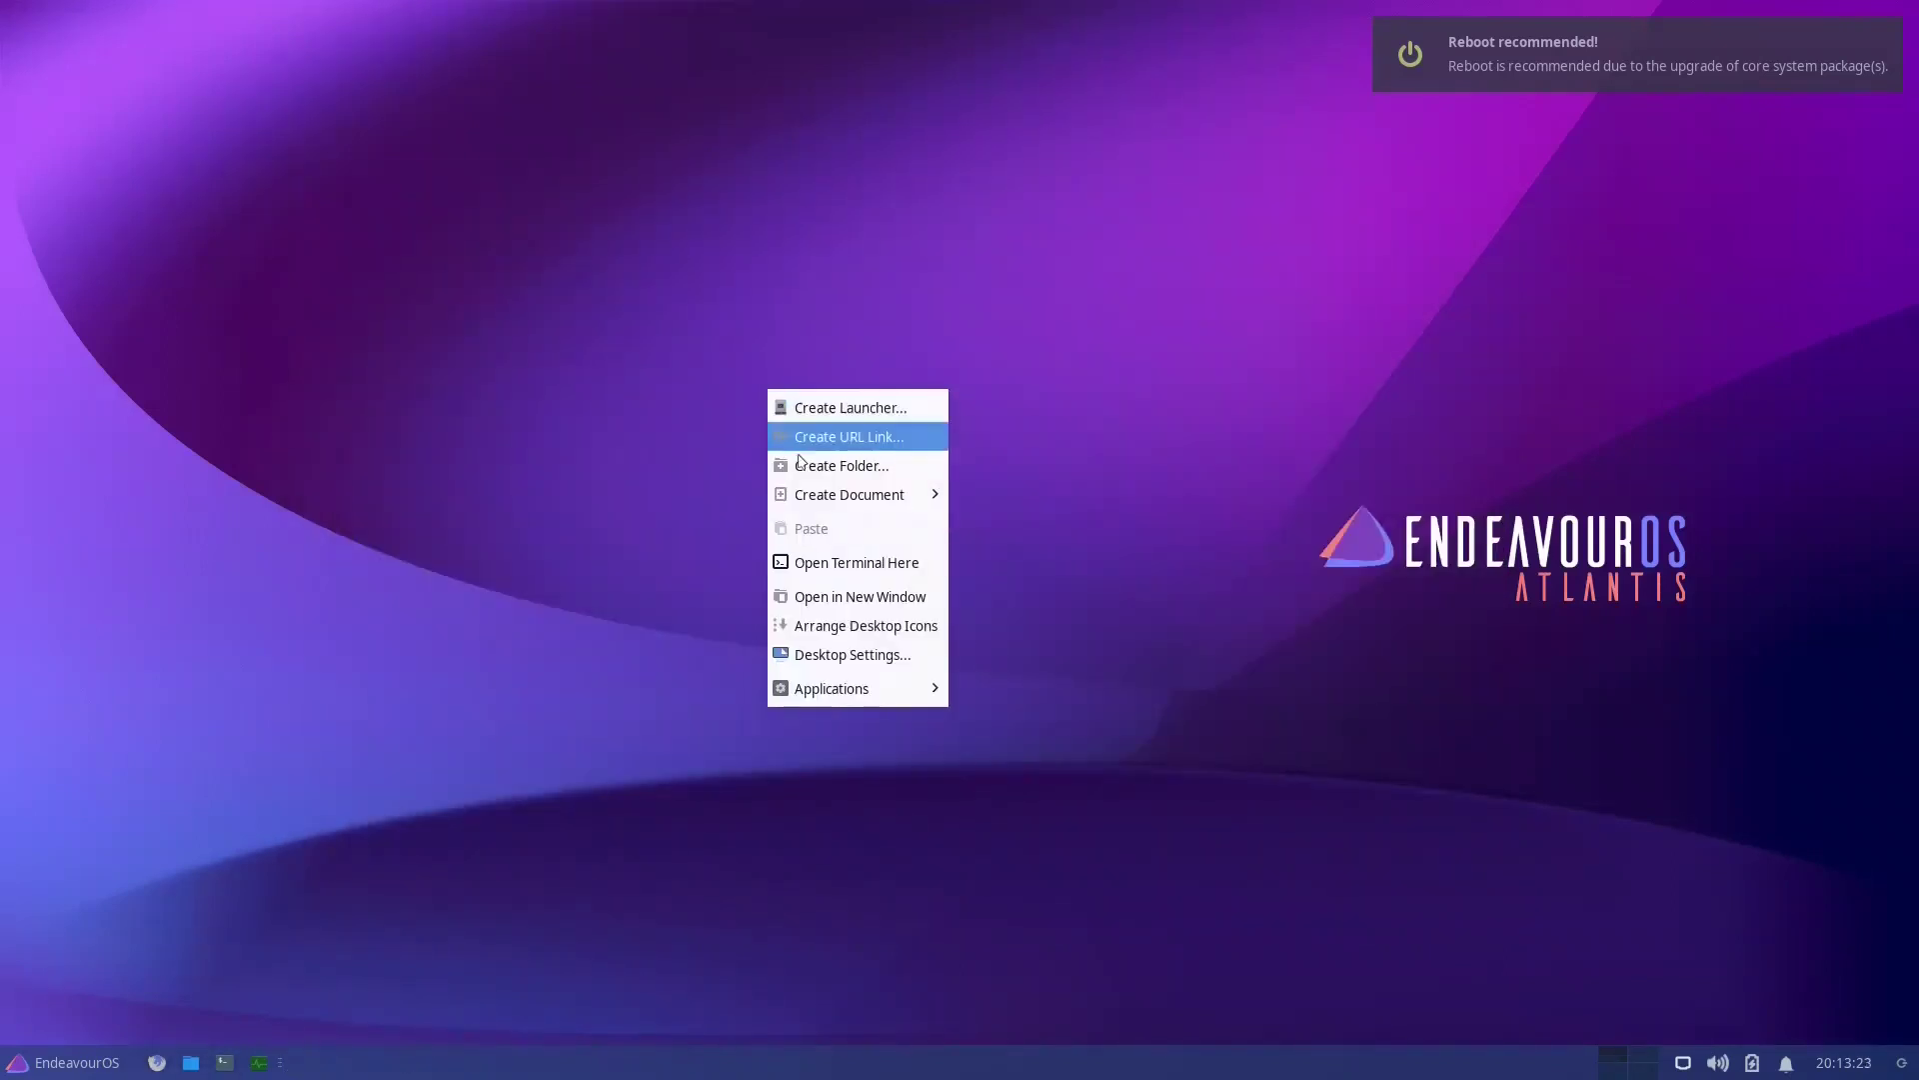
click(860, 655)
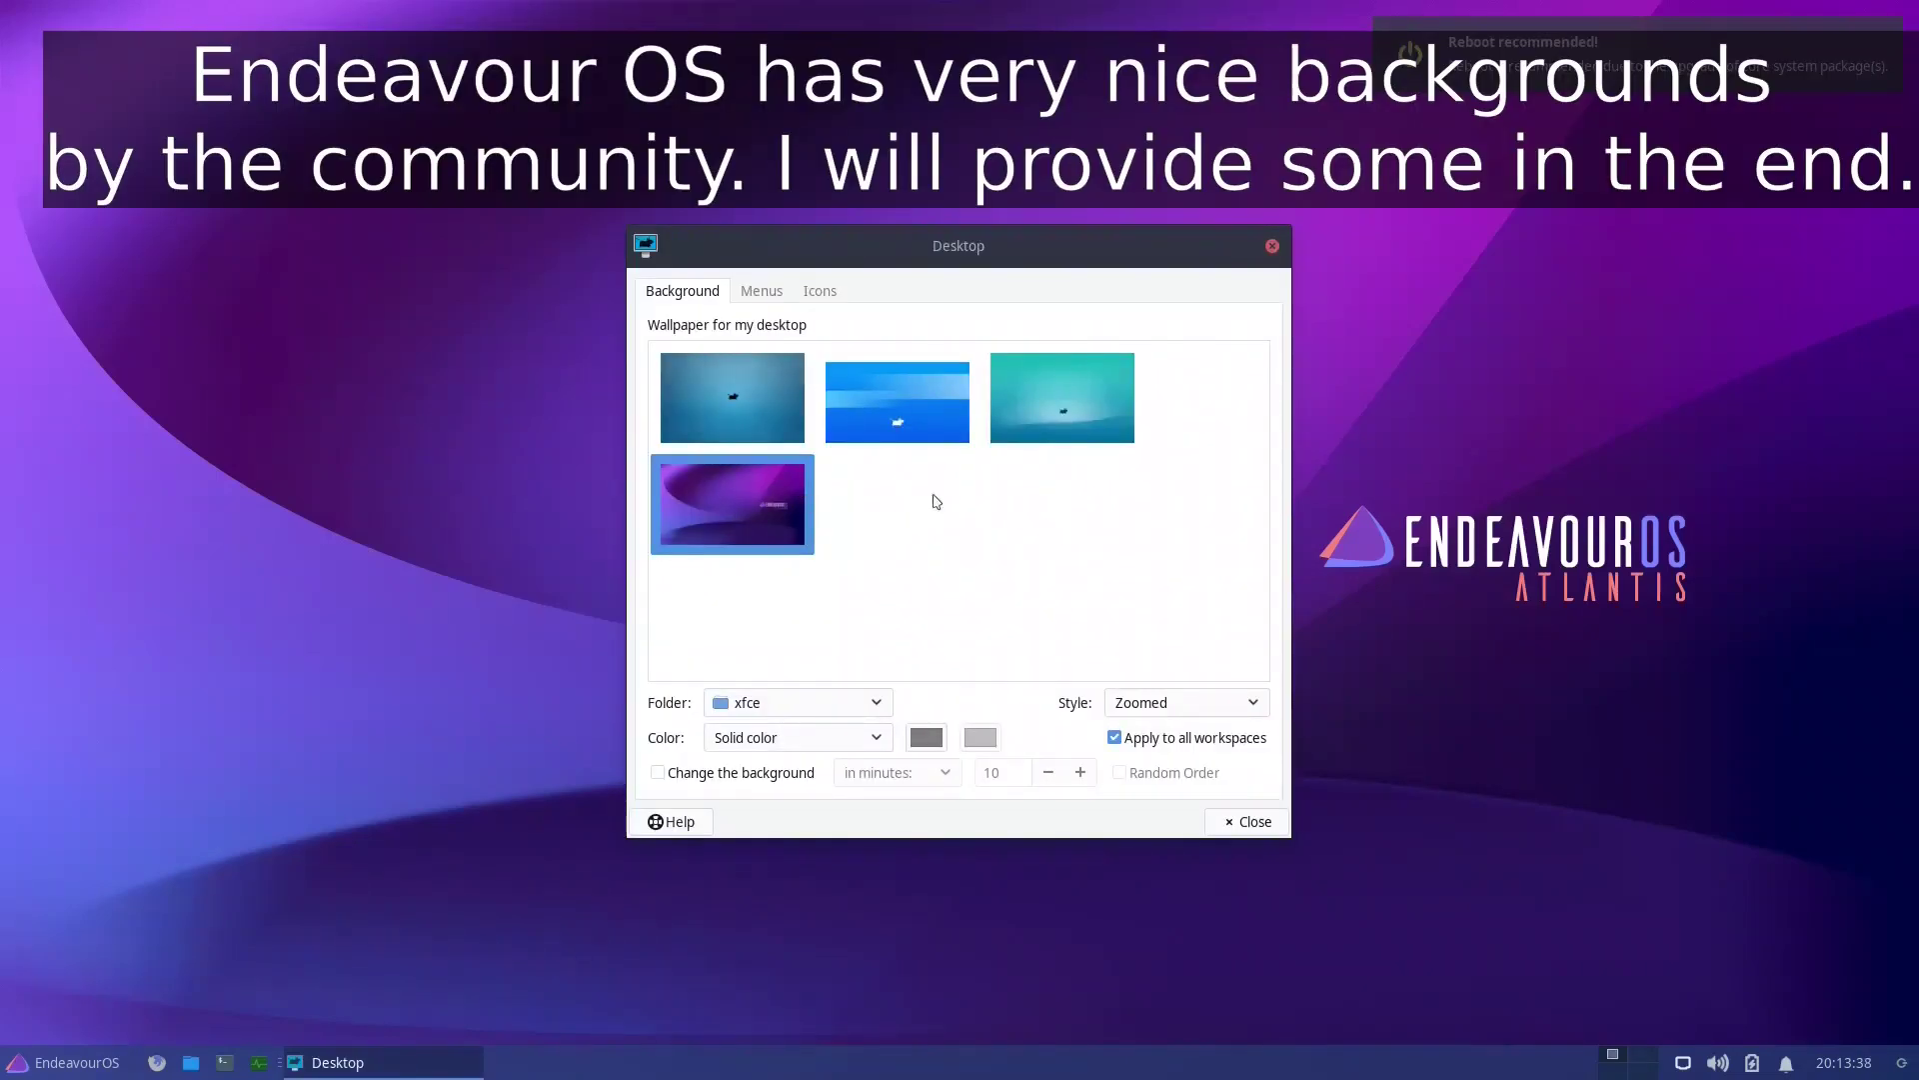
click(896, 397)
click(1017, 411)
click(915, 405)
click(710, 375)
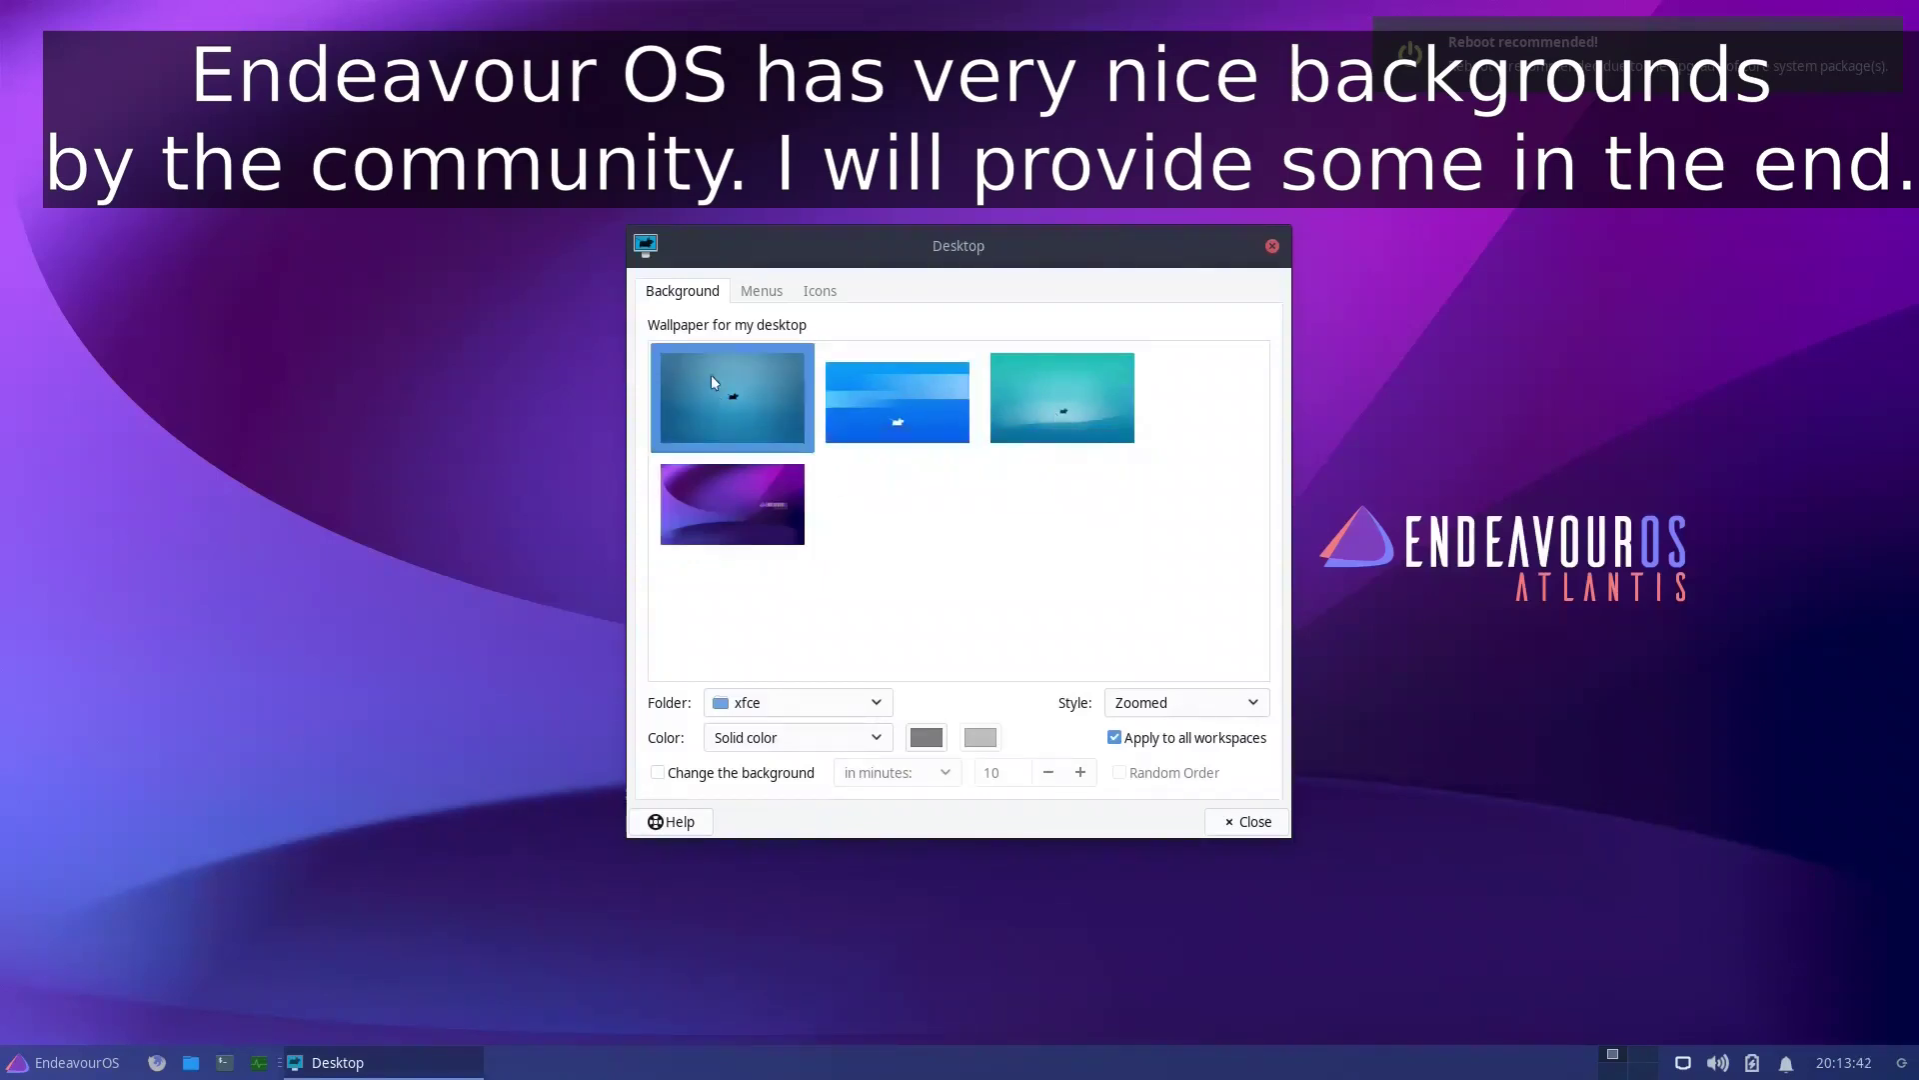
click(755, 294)
click(803, 290)
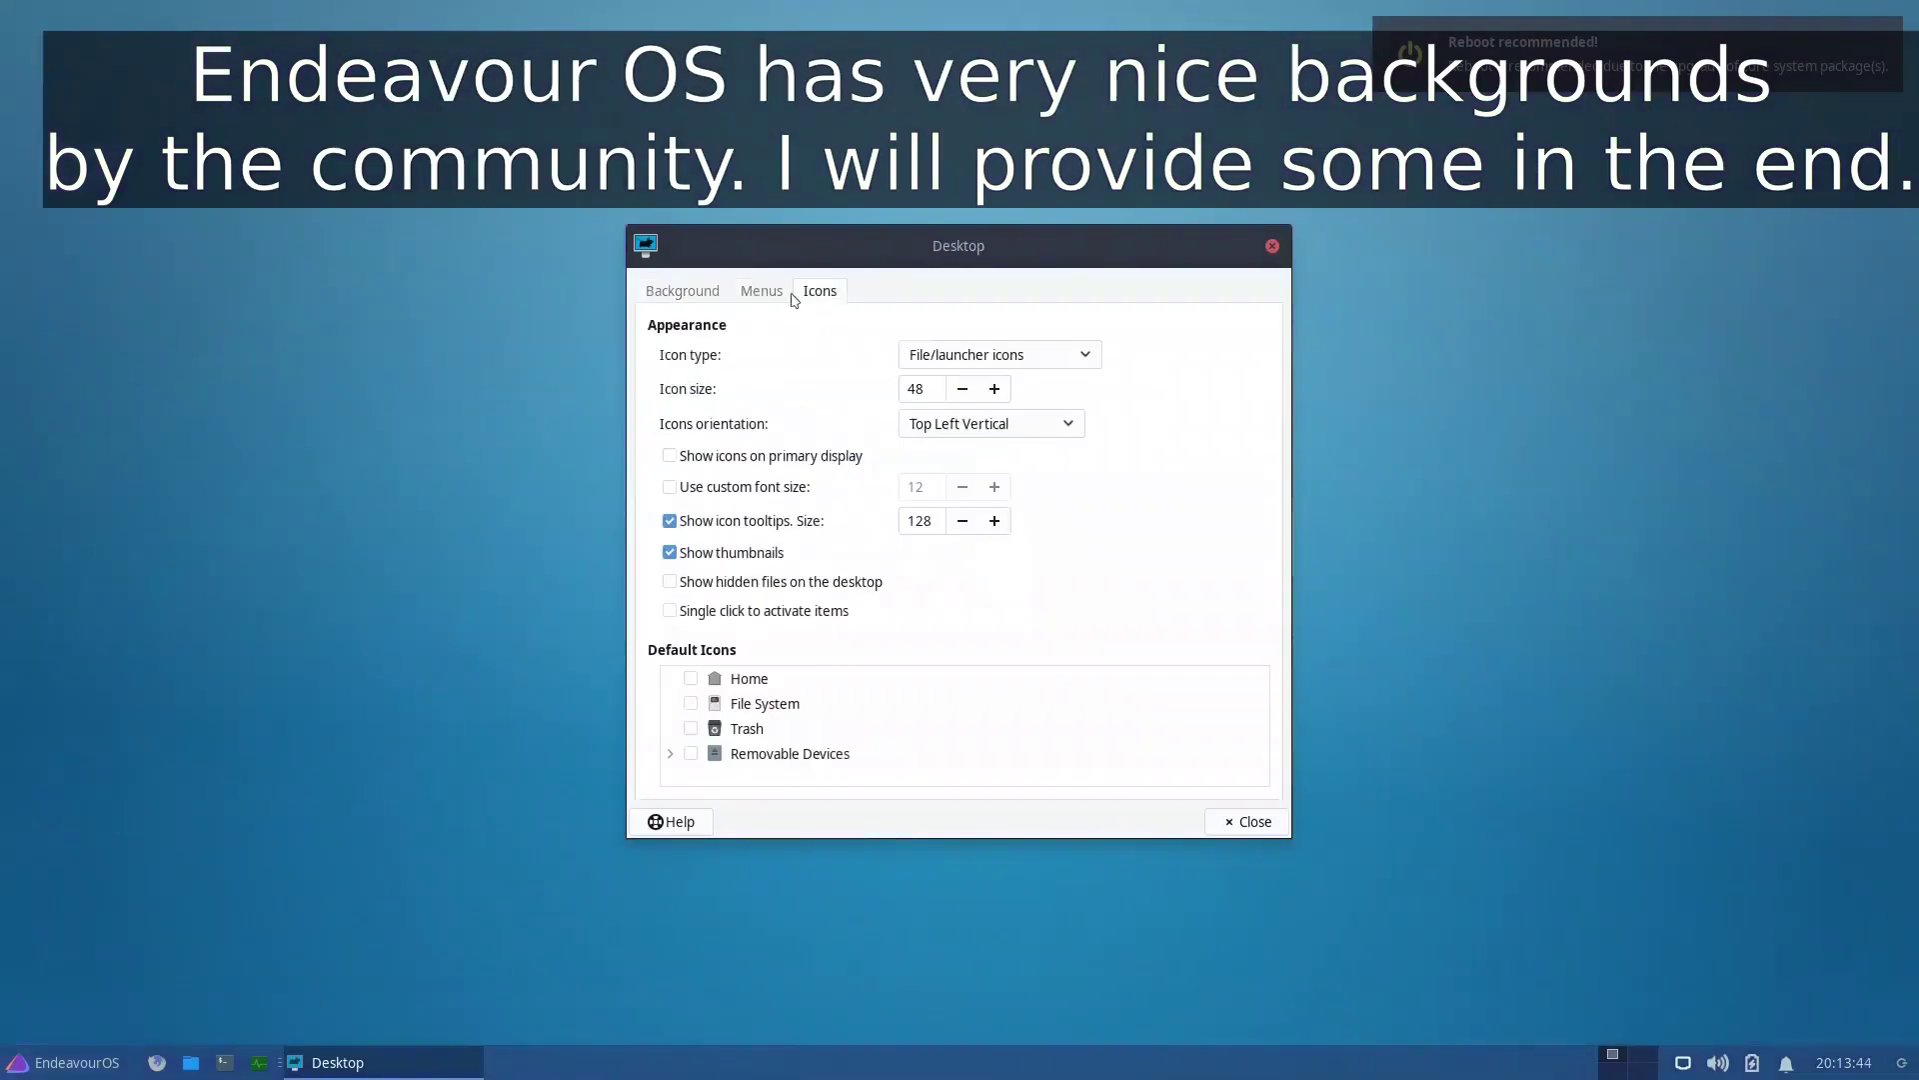
Try the blue wallpaper again, set xfce-verticals.png as the desktop background, and close the desktop settings
click(701, 305)
click(714, 506)
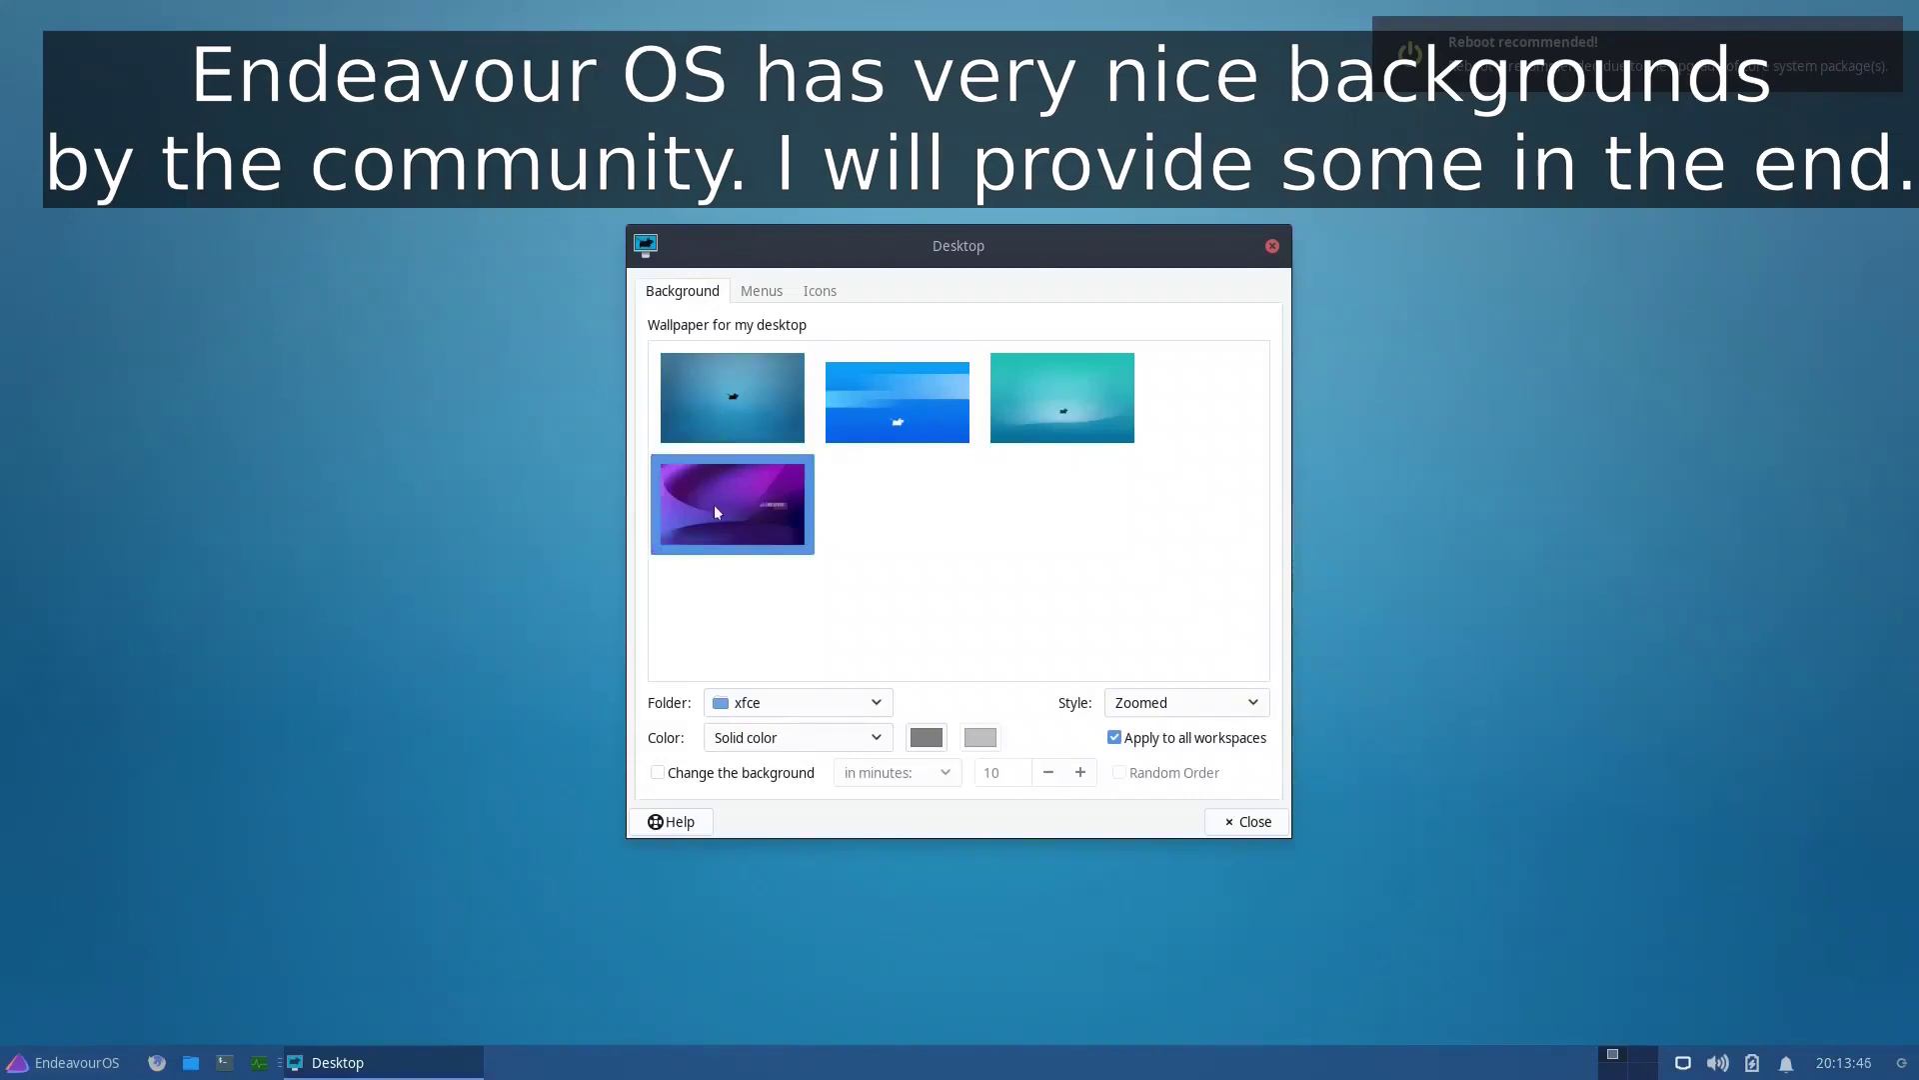
click(935, 406)
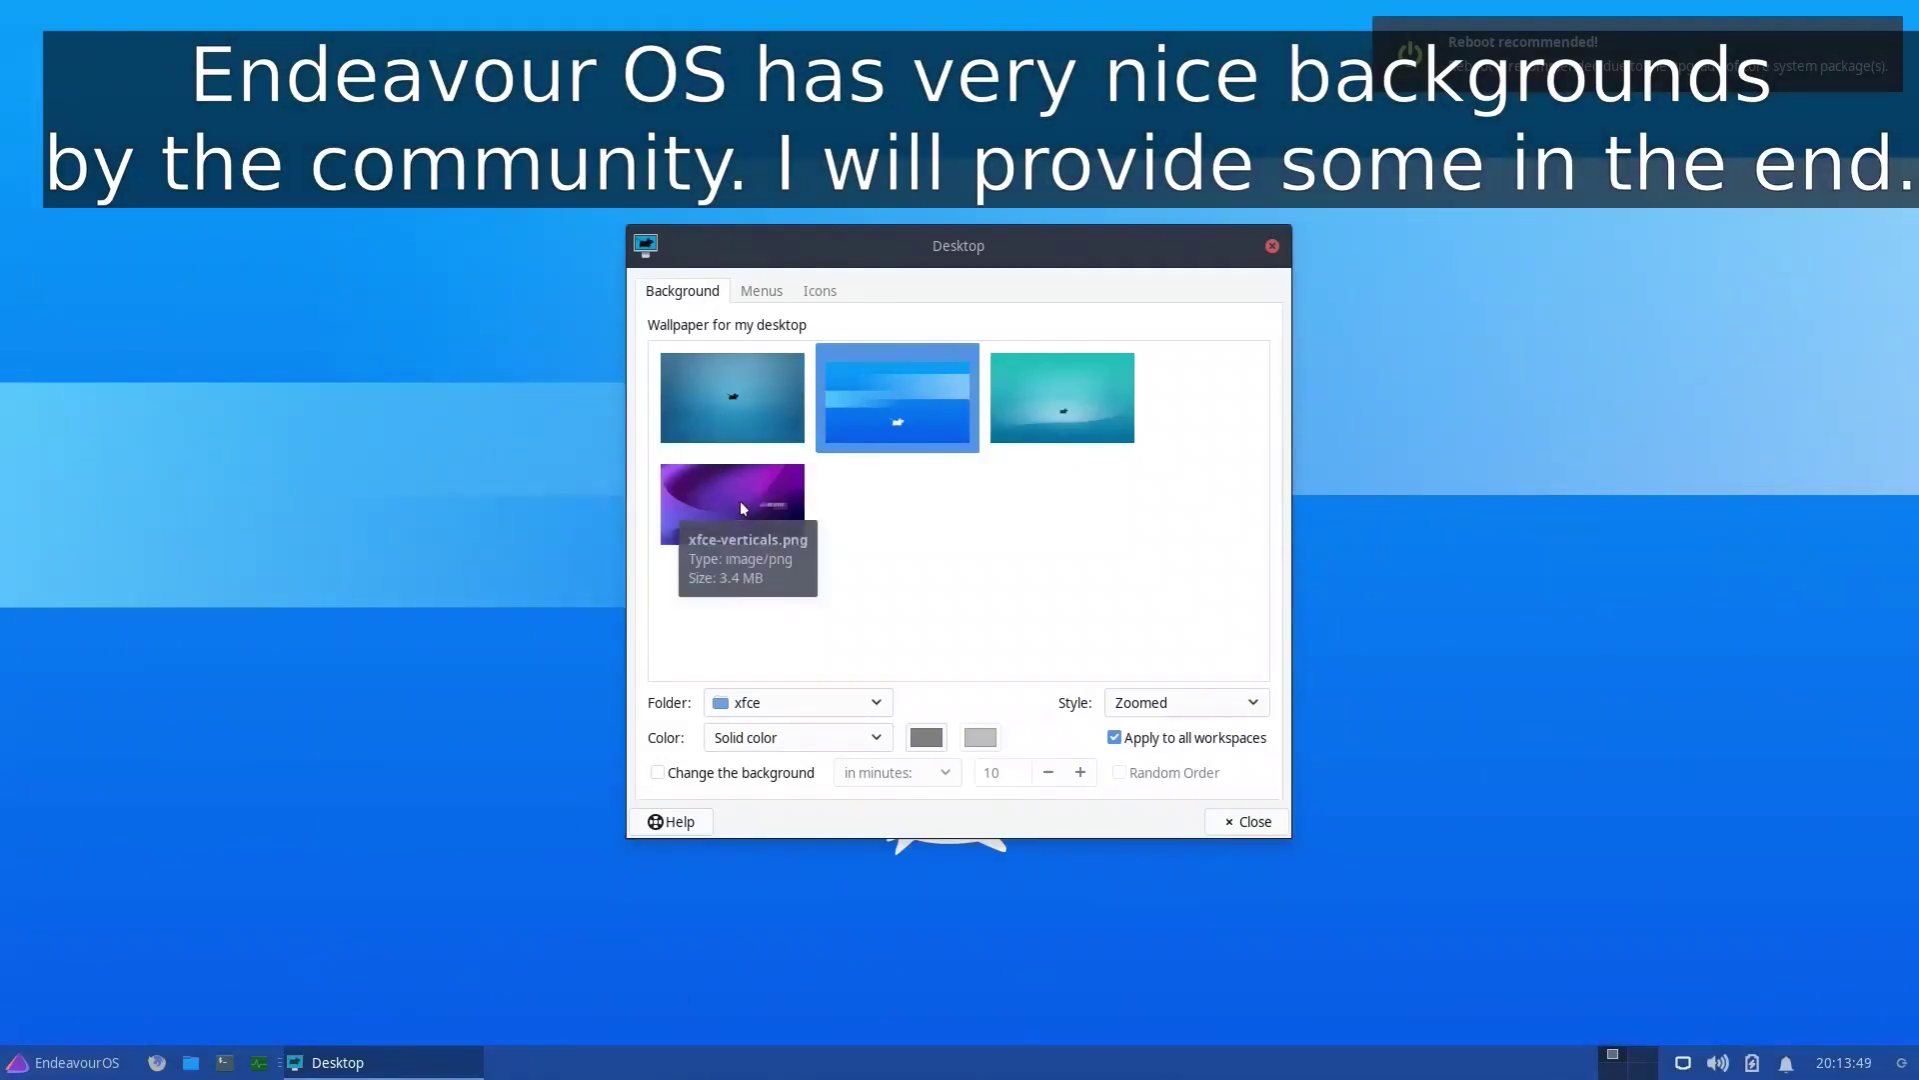
click(740, 501)
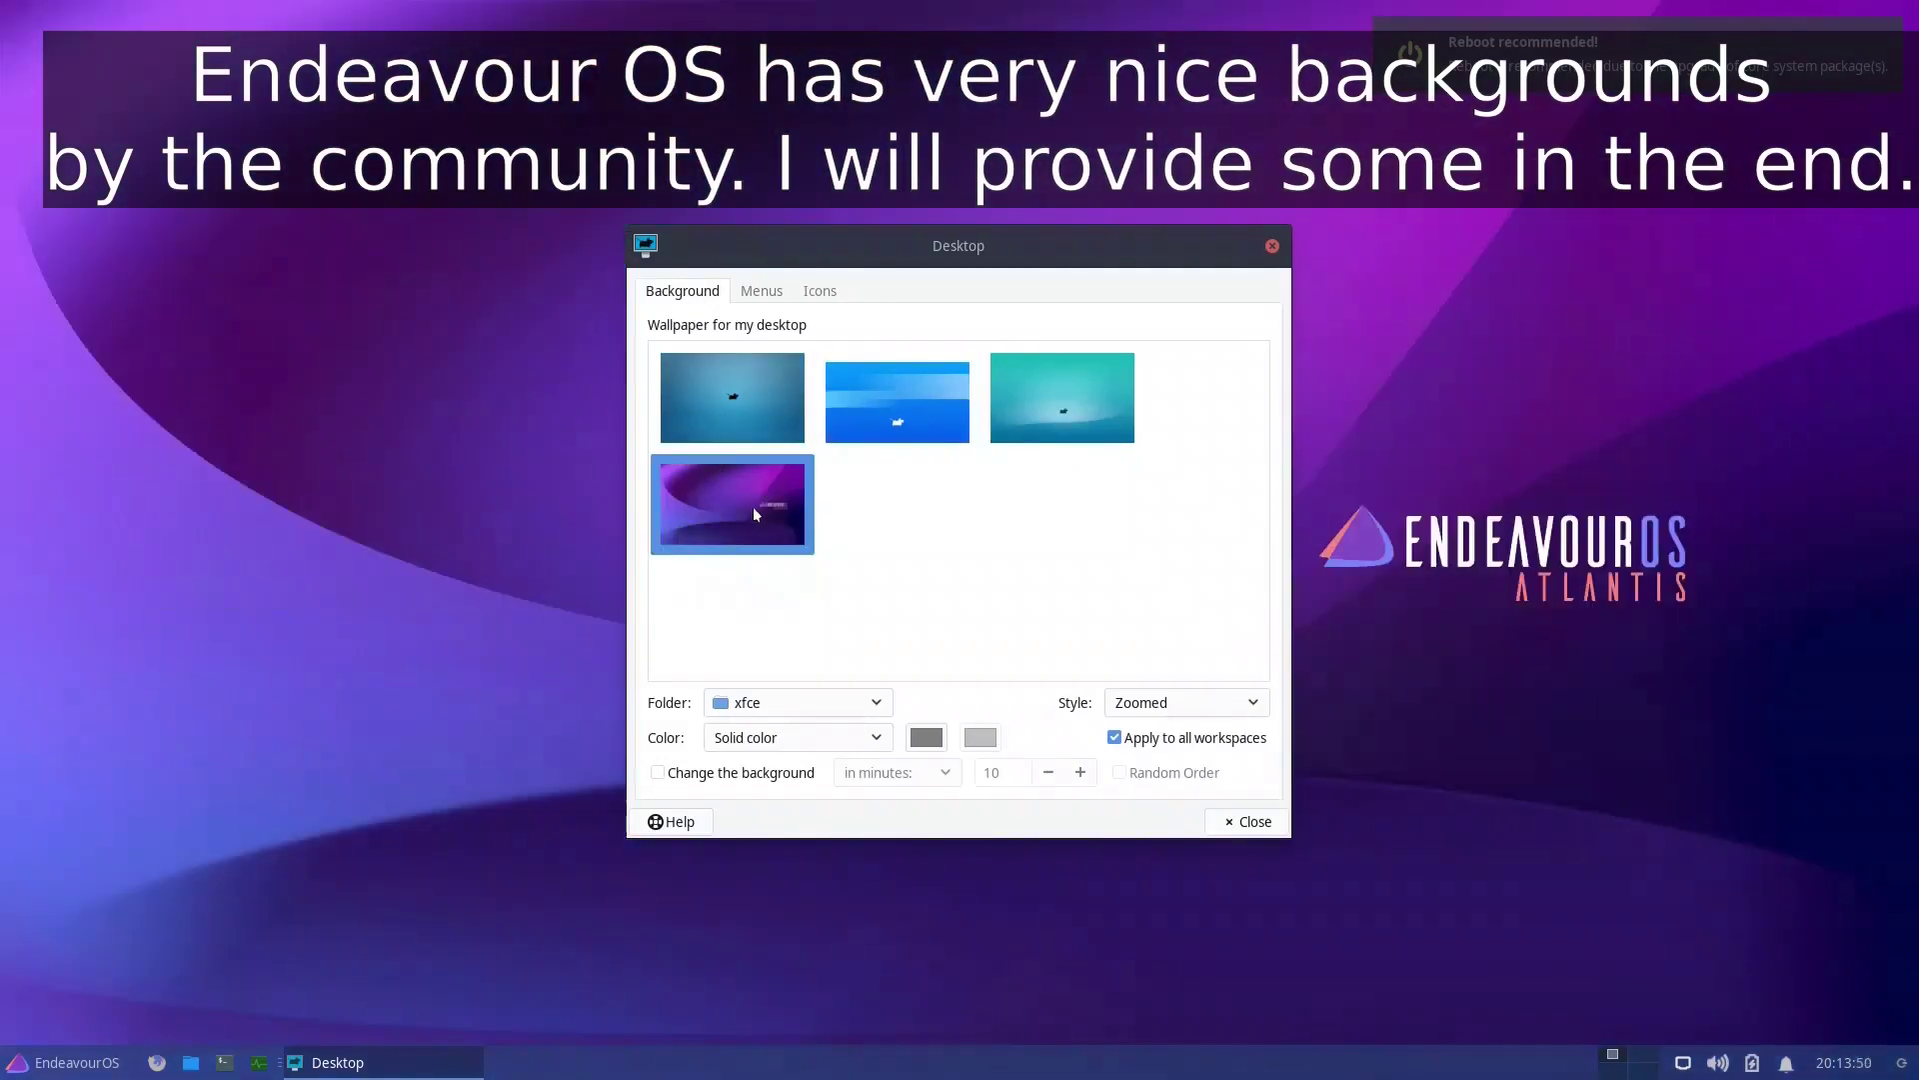
click(1265, 829)
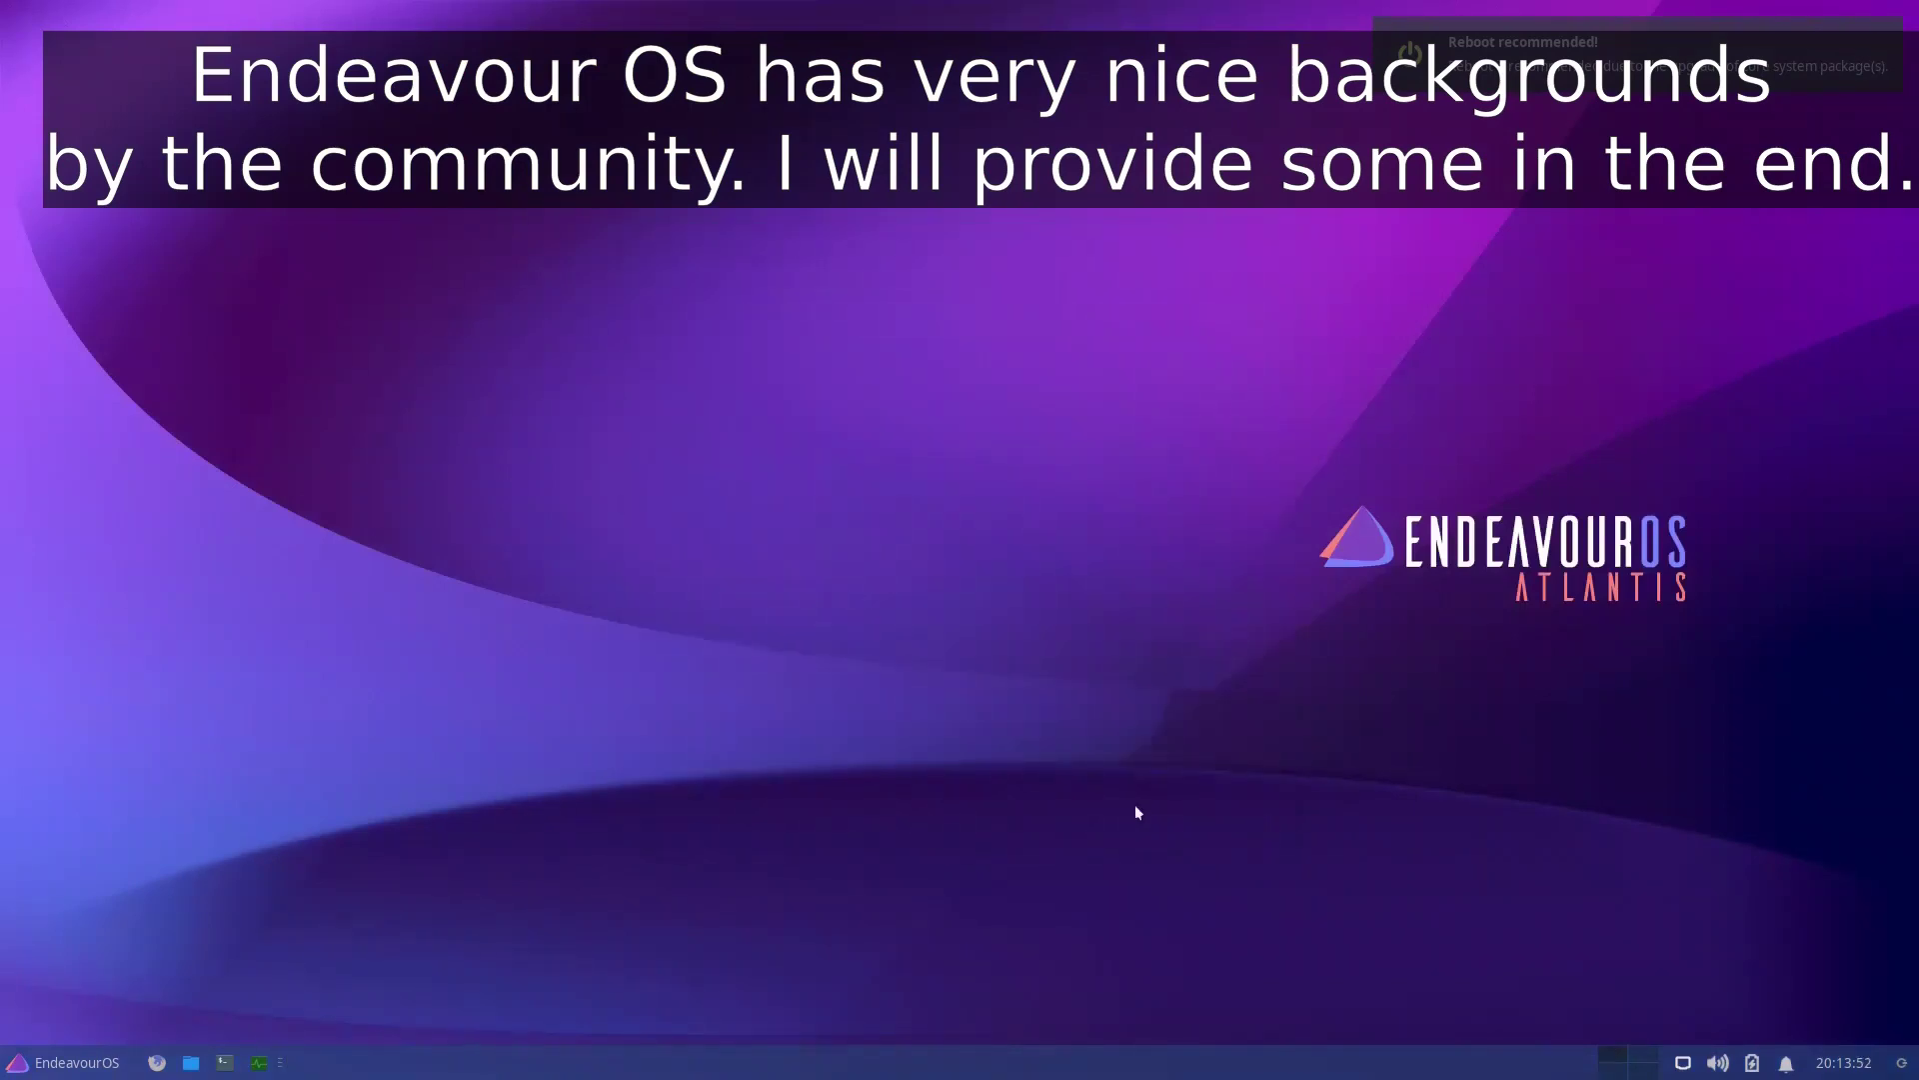
Run df in a new terminal and check the disk space used on the root partition /dev/sda1
click(226, 1063)
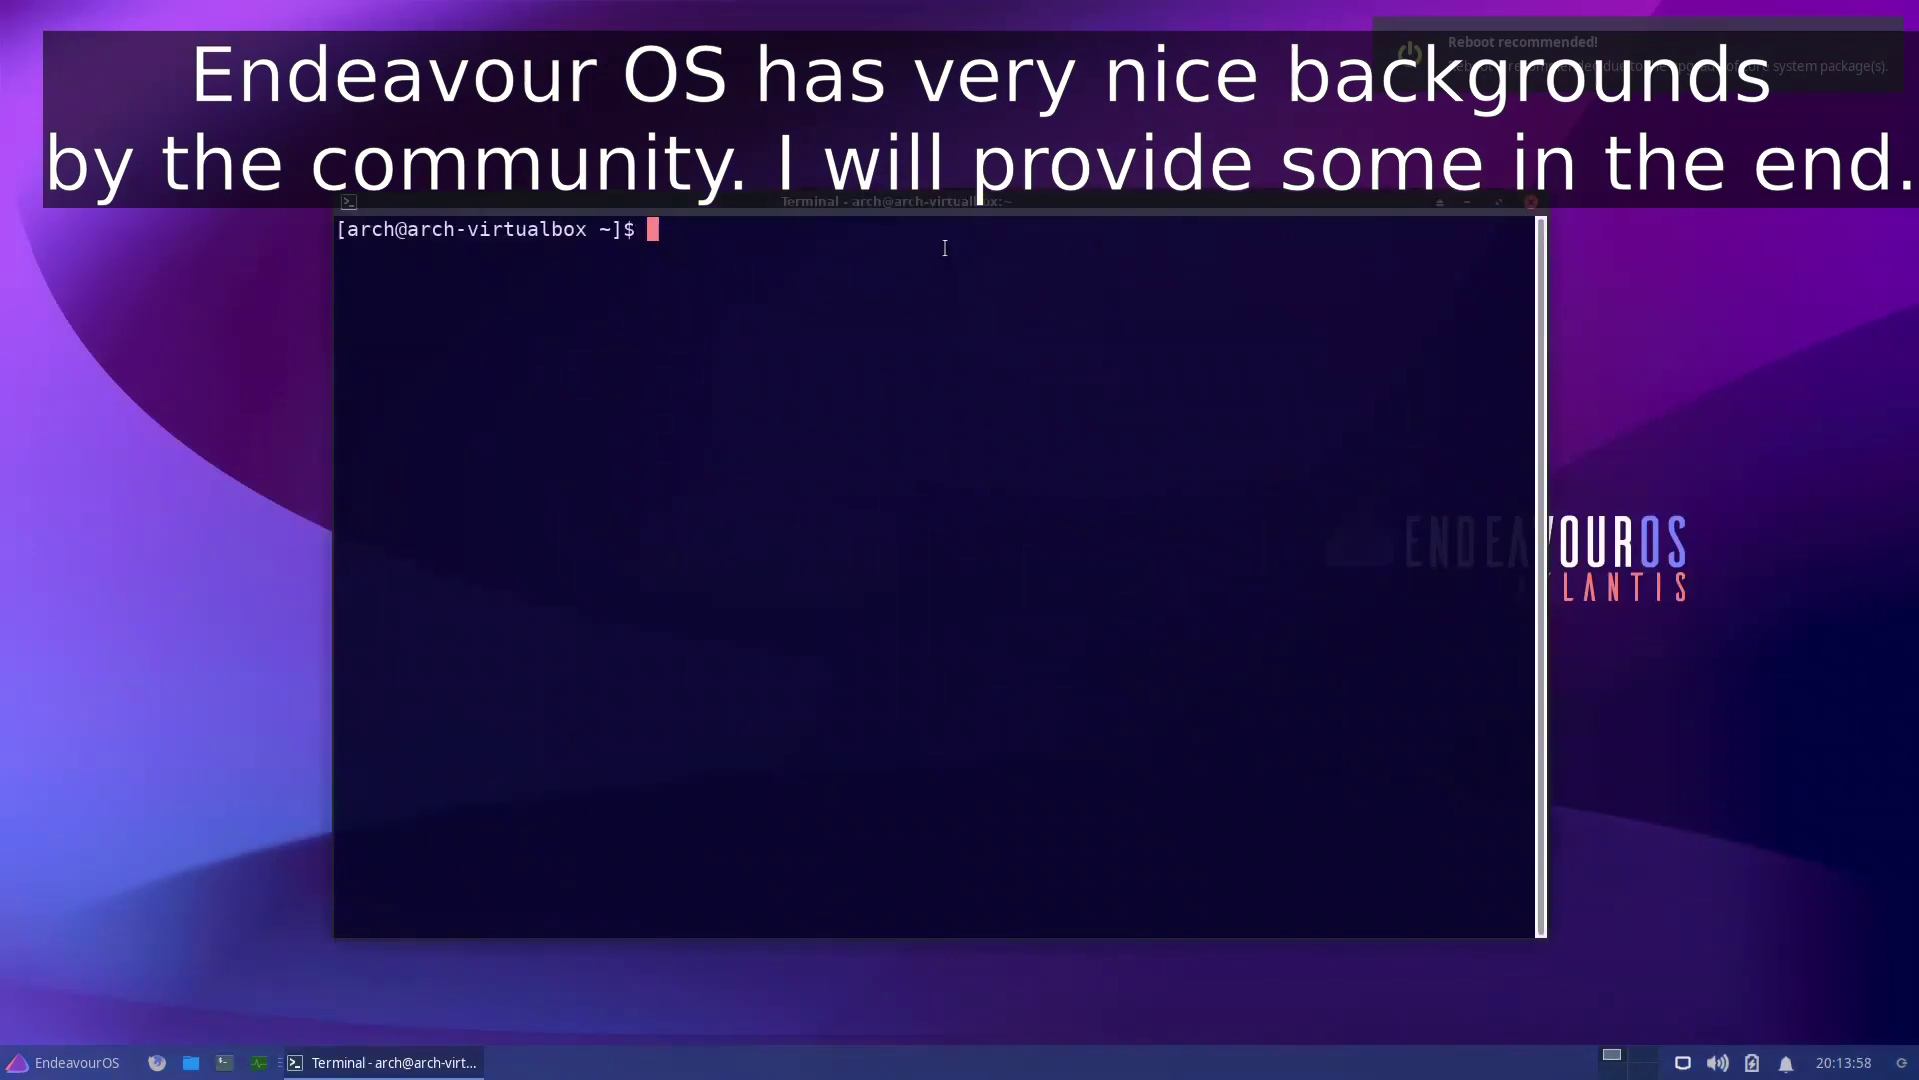
text(df)
key(Return)
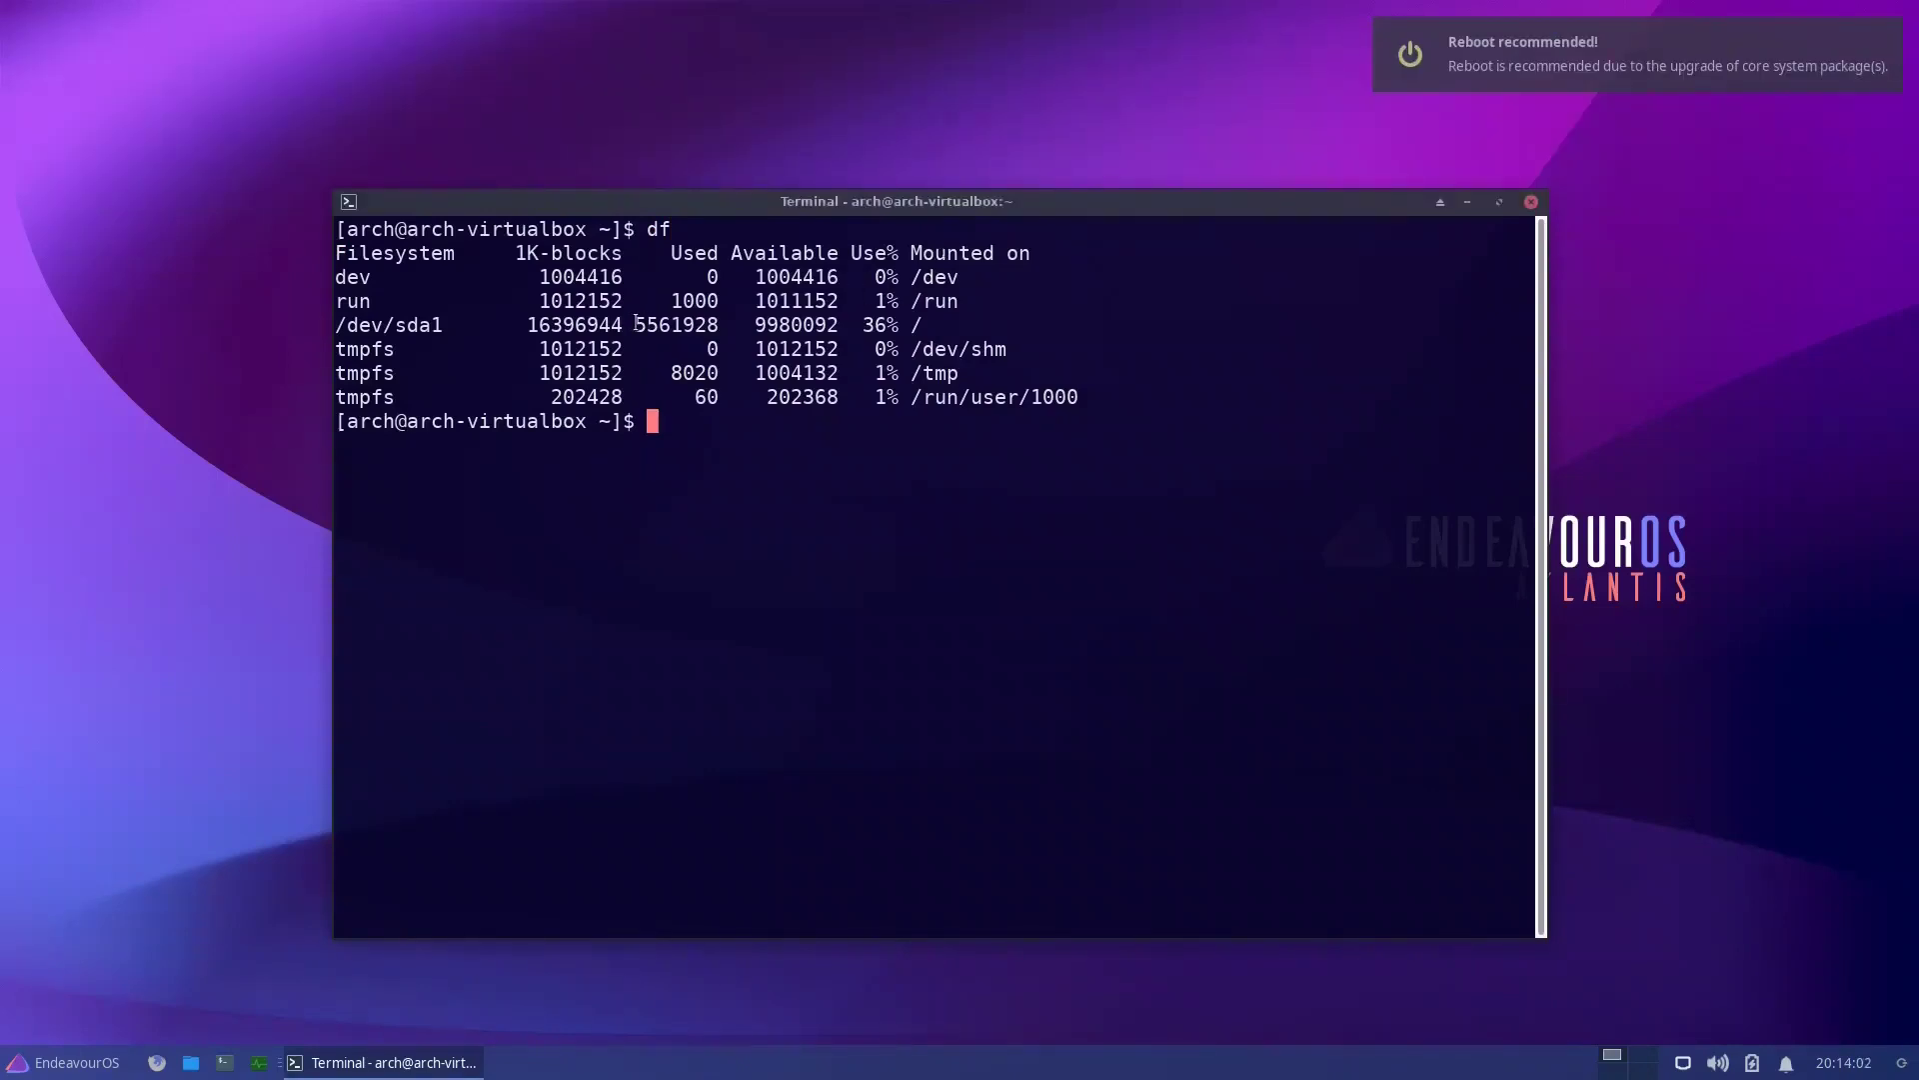
drag(635, 322, 714, 322)
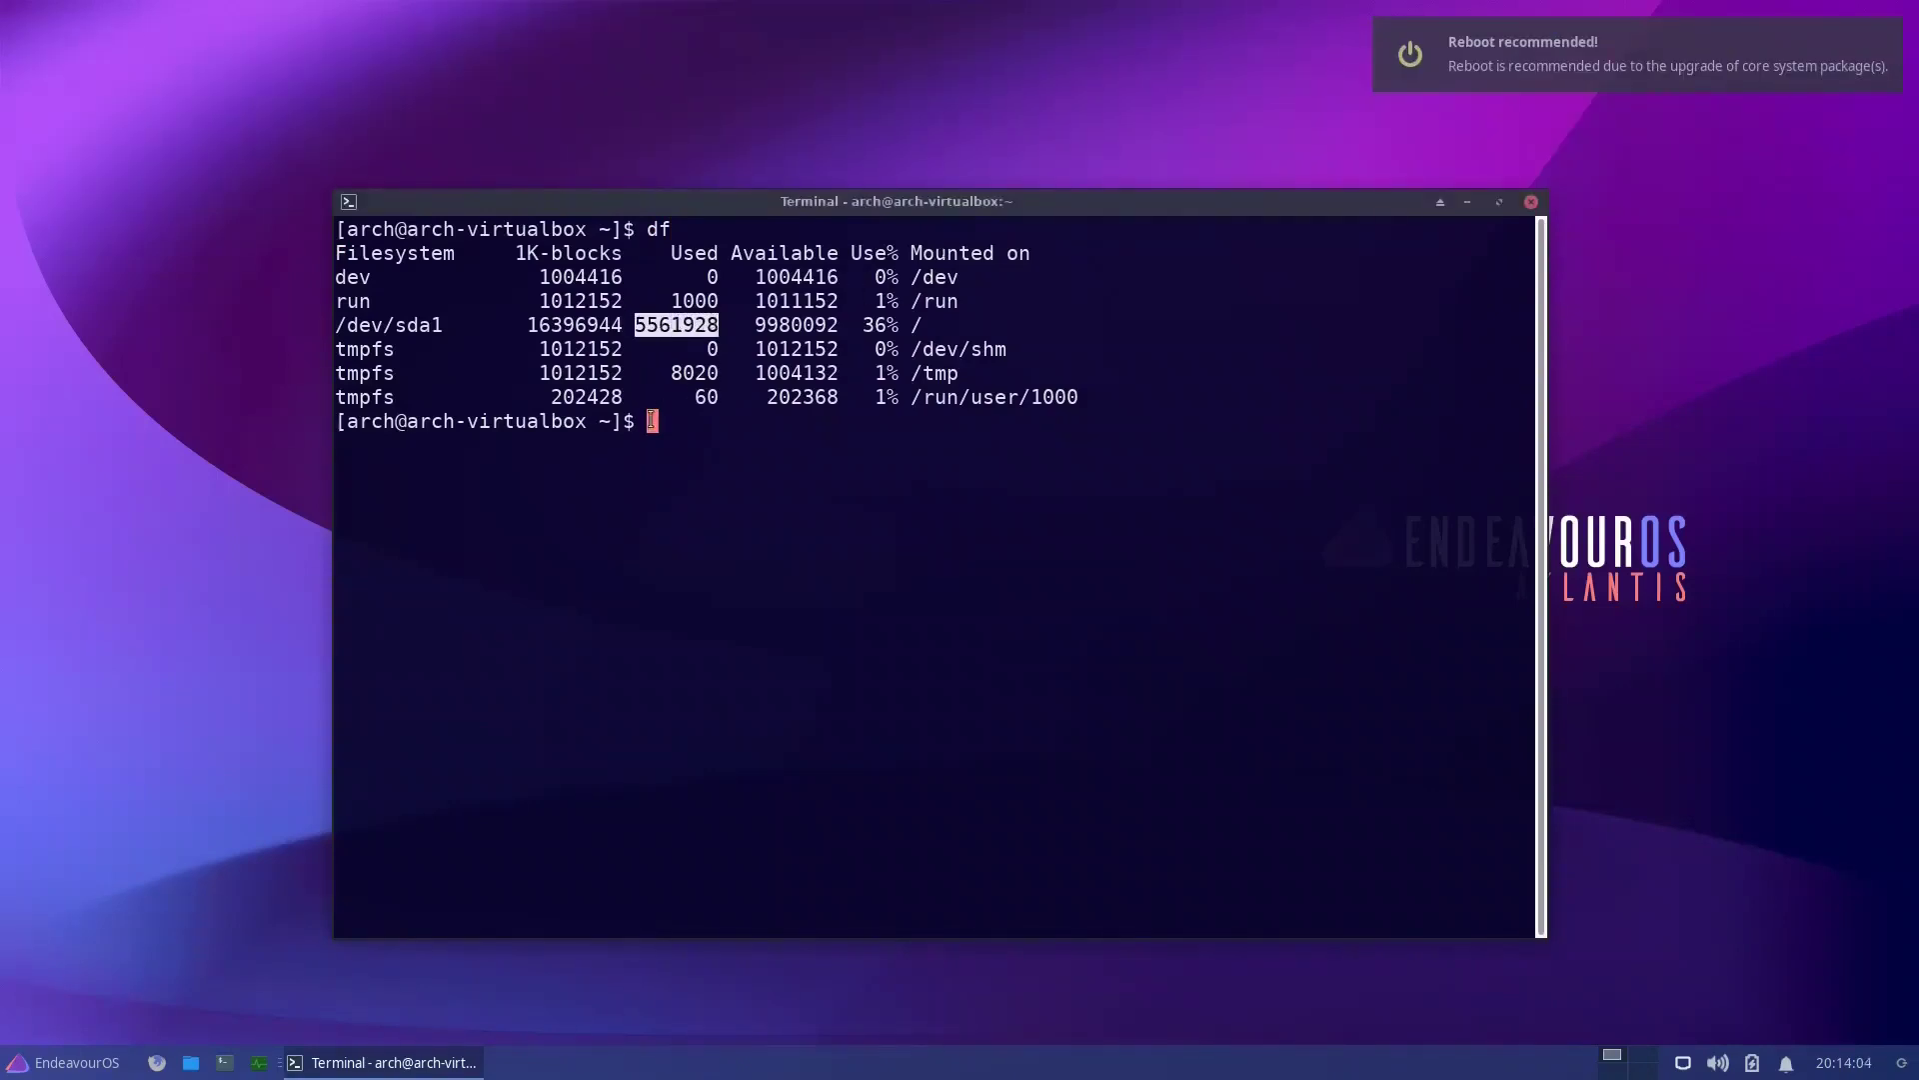